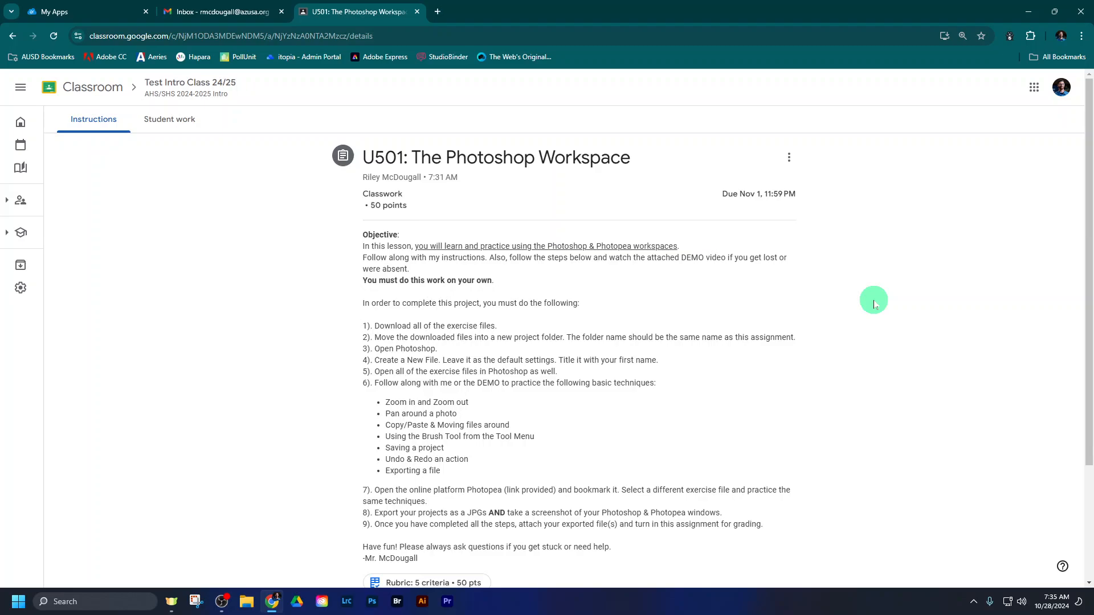
- Read through the U501 Photoshop Workspace assignment, examining its numbered steps, the folder-naming instruction and the attached resources
scroll(875, 305, "down", 2)
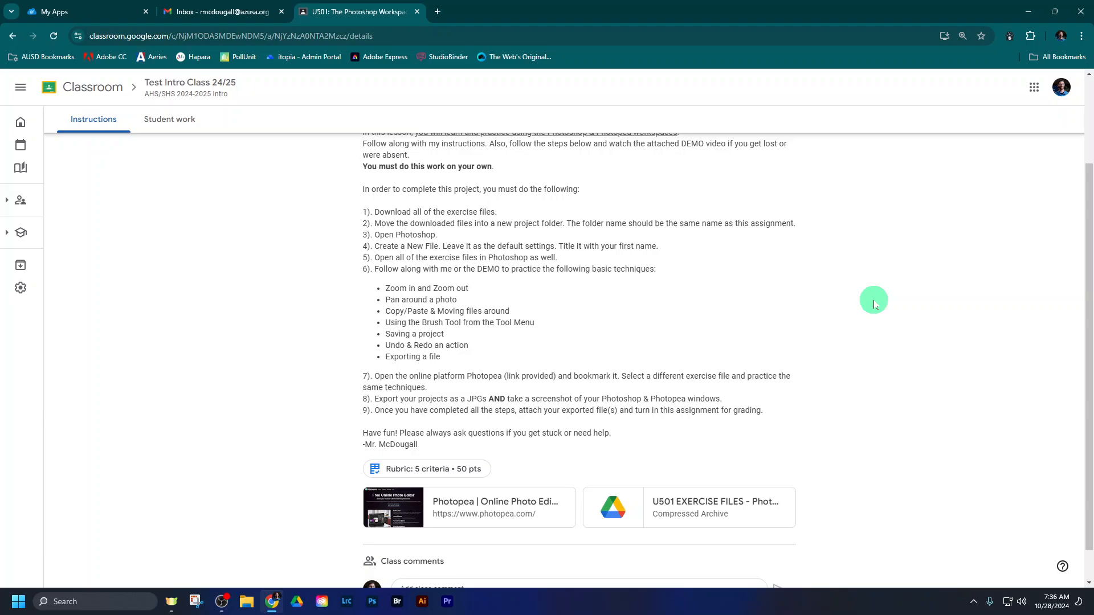
scroll(896, 368, "up", 2)
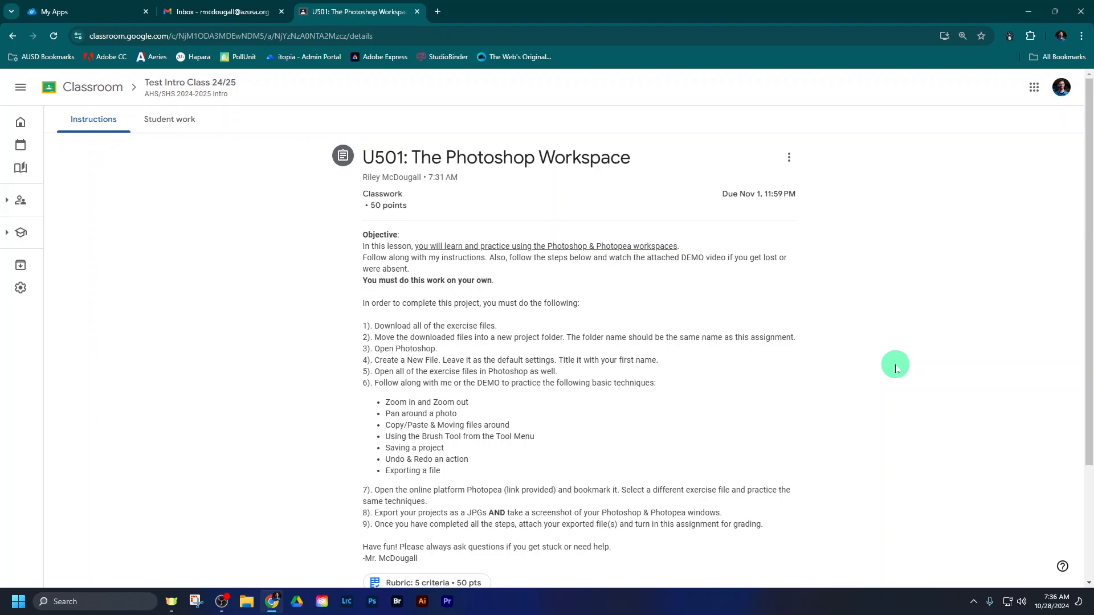
scroll(896, 367, "down", 3)
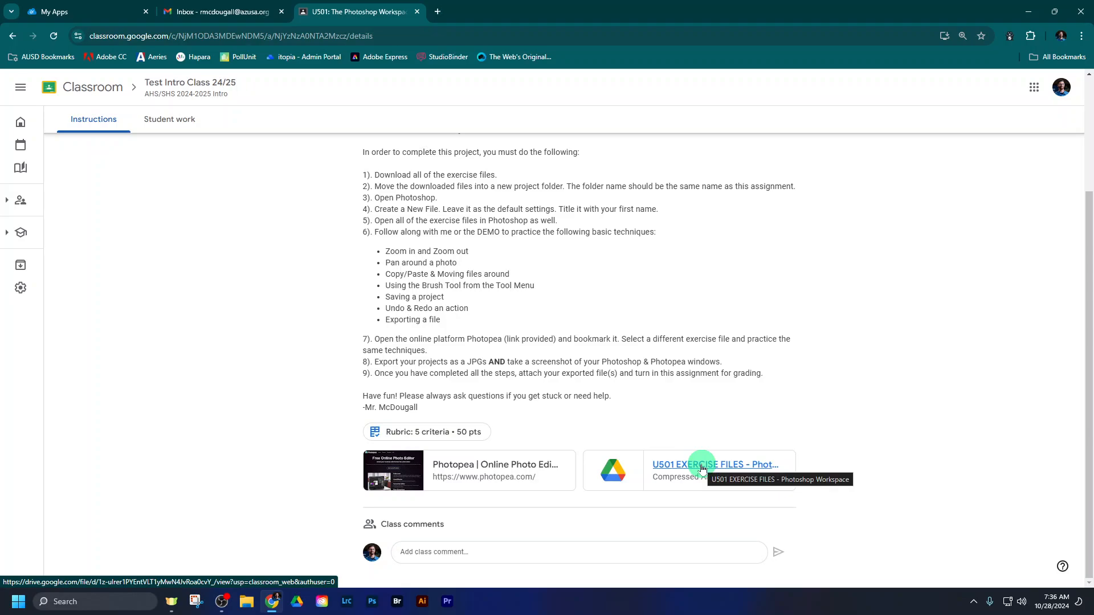
scroll(702, 469, "up", 3)
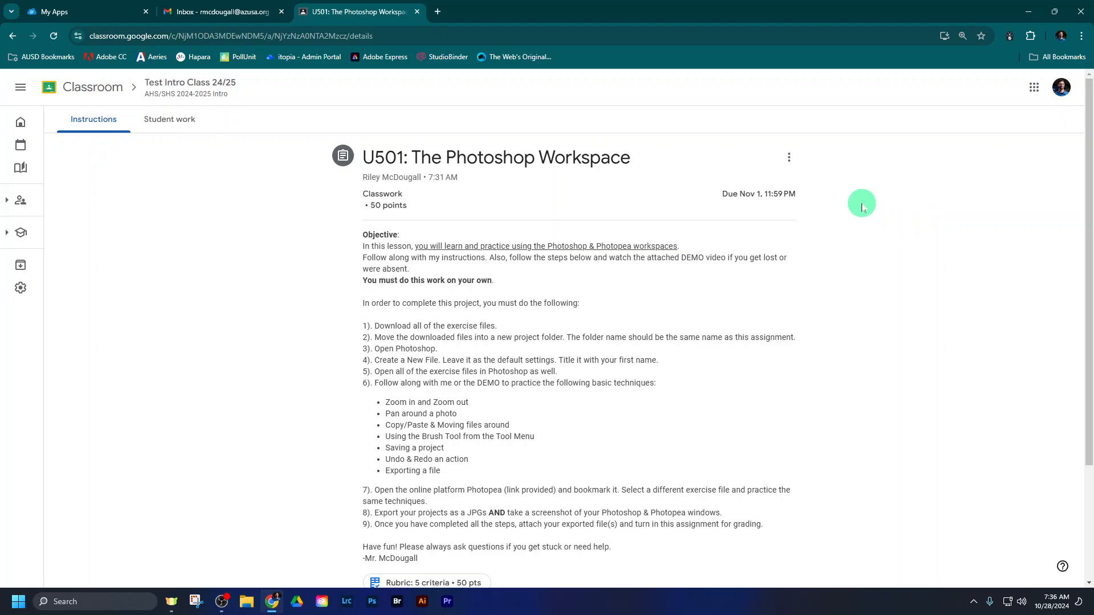
scroll(861, 205, "down", 3)
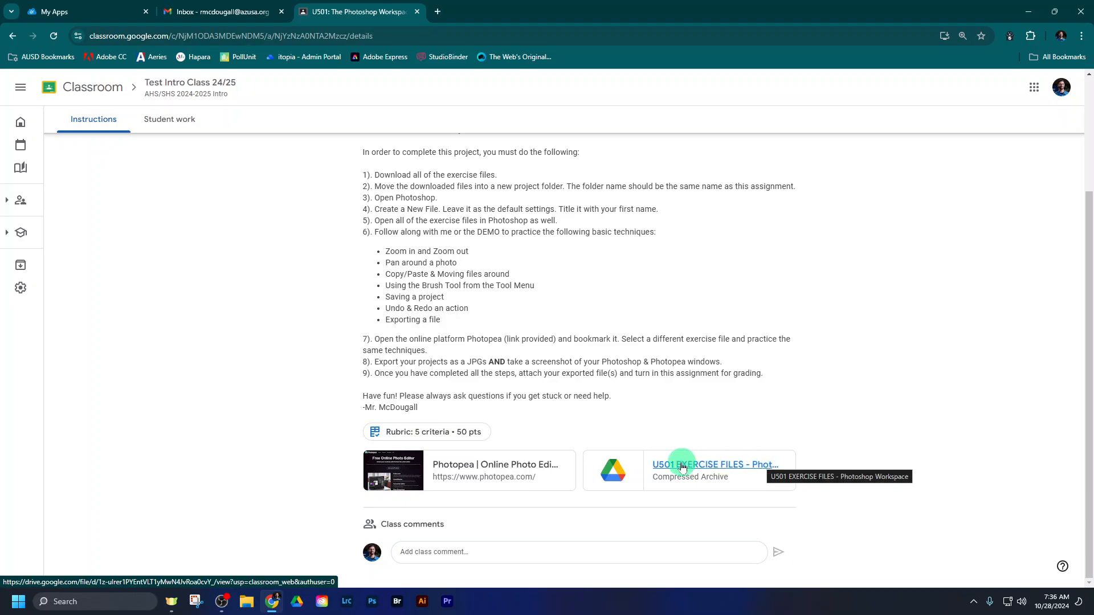
scroll(804, 405, "up", 3)
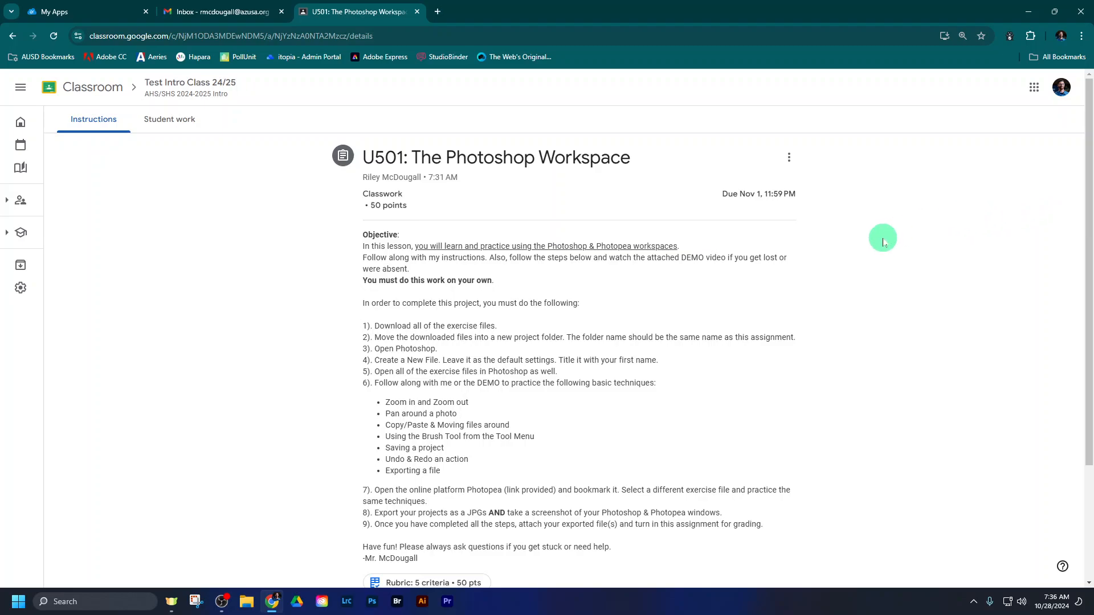
scroll(878, 251, "down", 3)
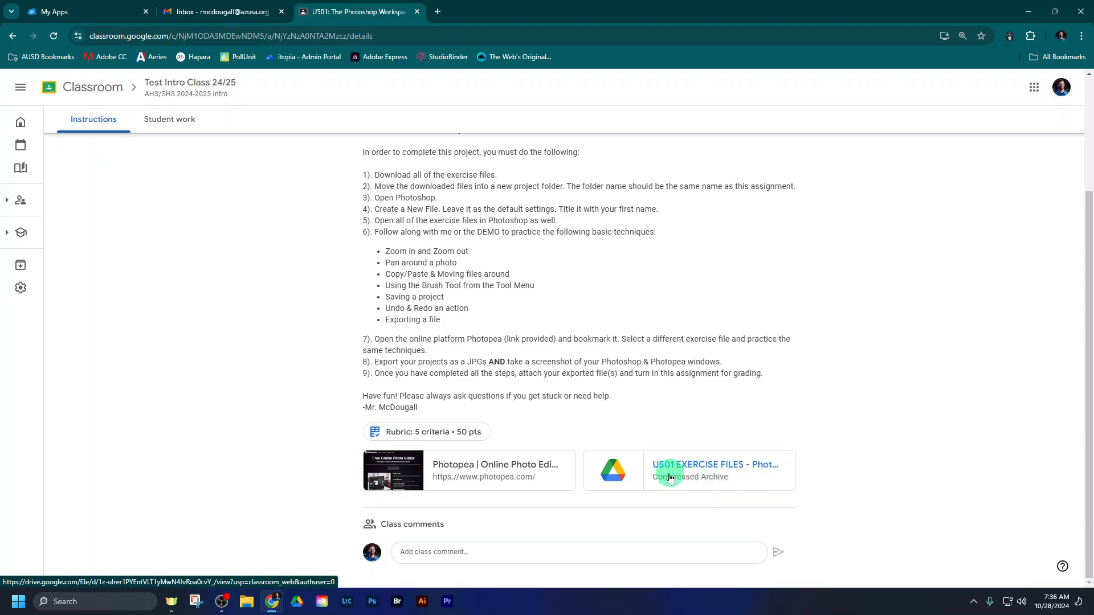
scroll(817, 472, "up", 3)
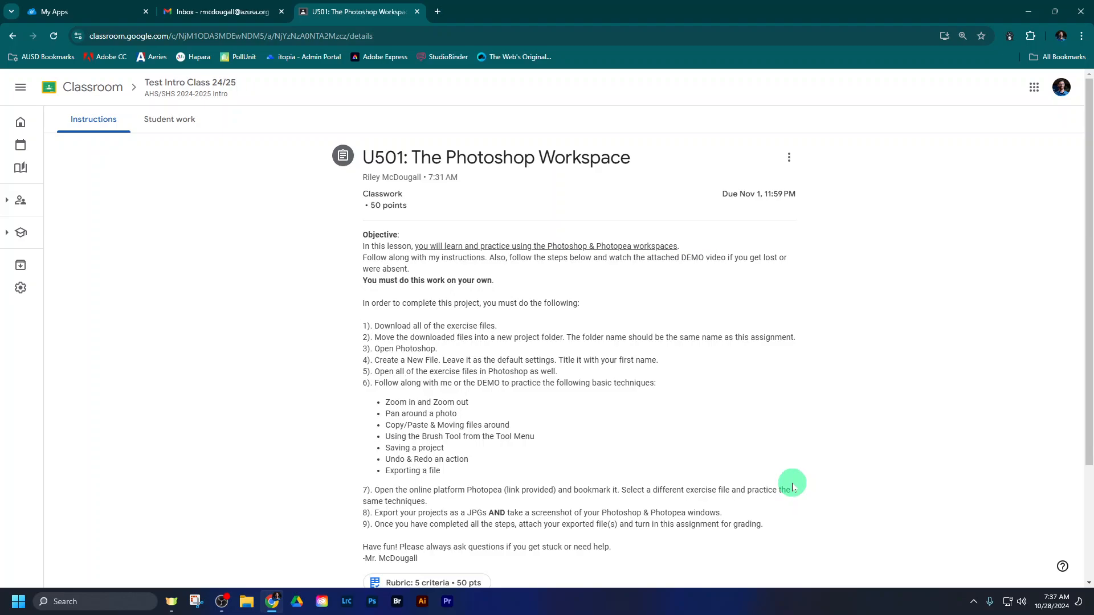
scroll(792, 487, "down", 2)
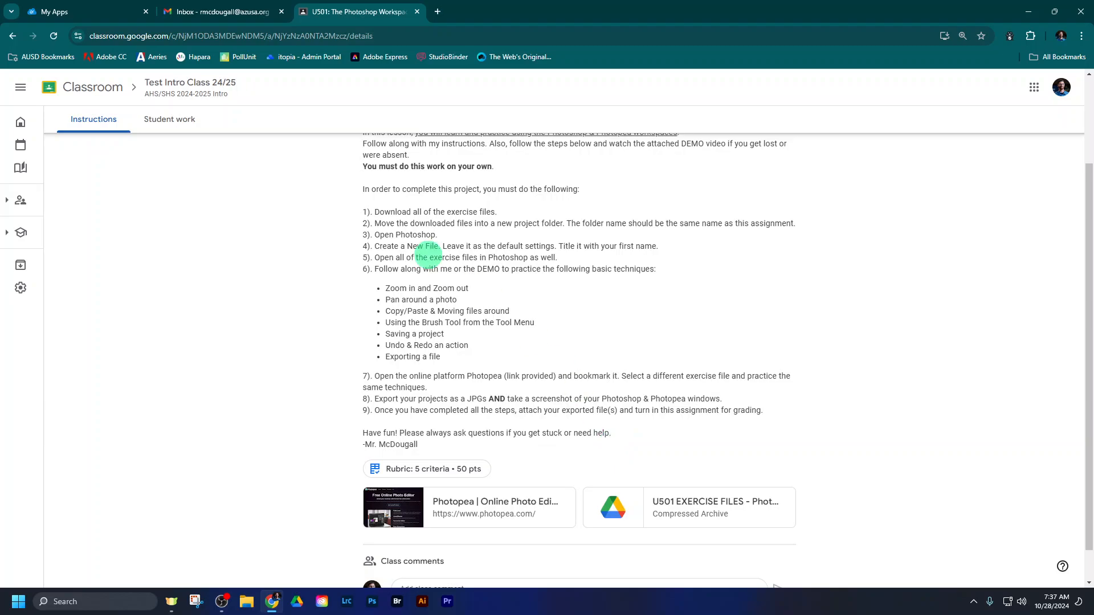
left_click_drag(373, 212, 497, 211)
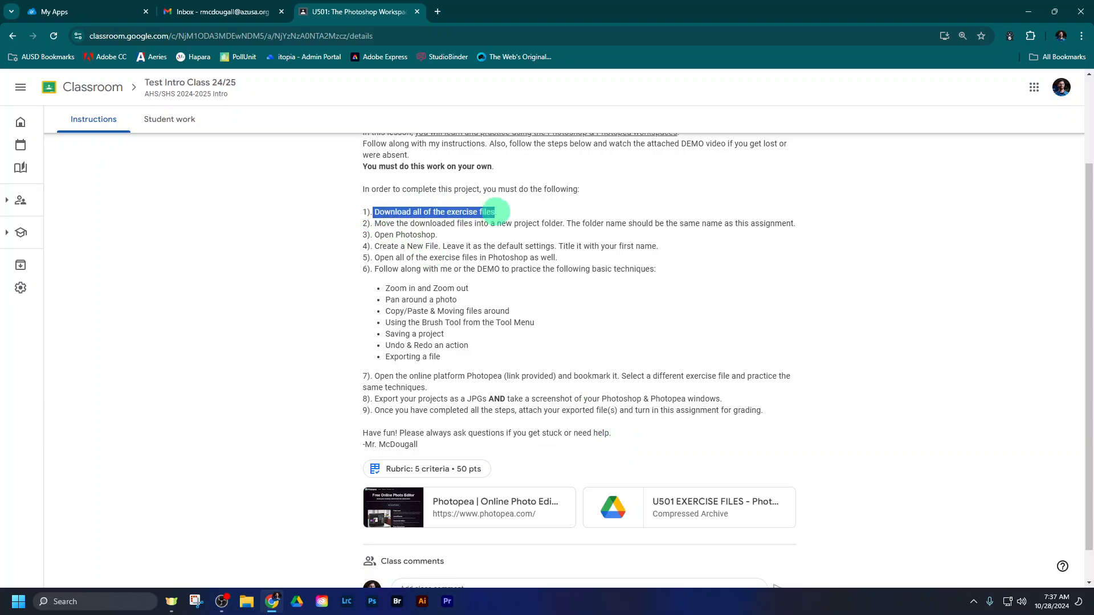
left_click_drag(374, 223, 795, 224)
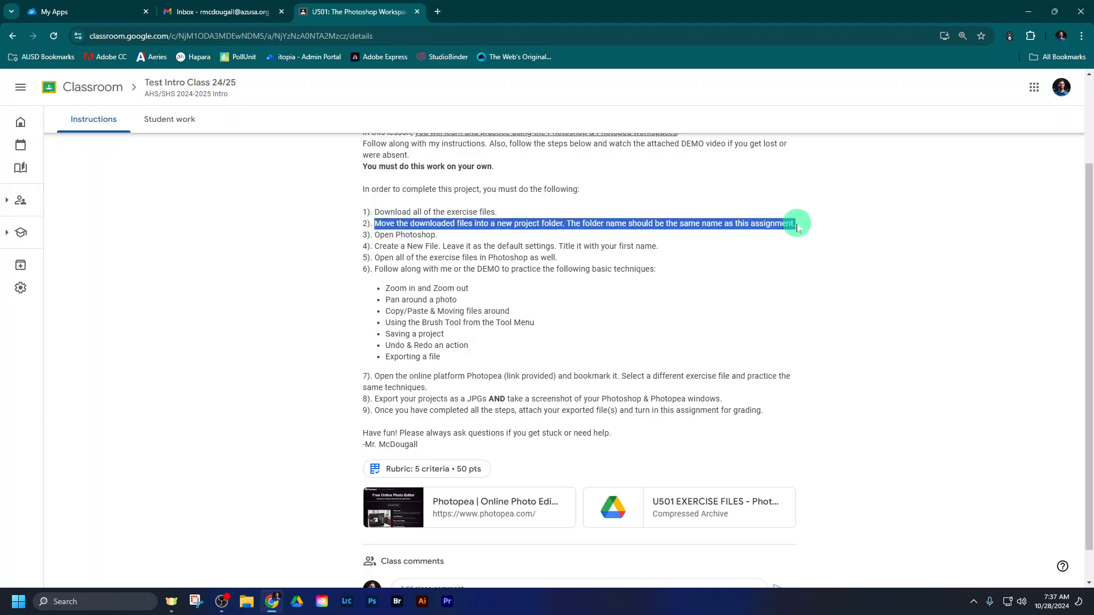
left_click(792, 259)
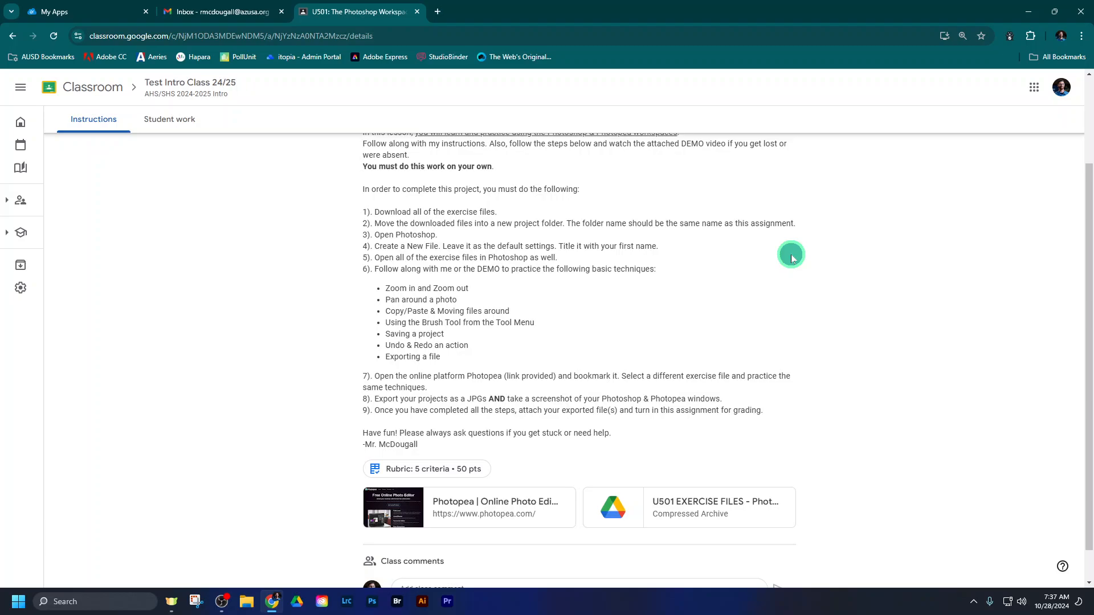
- Open the attached U501 EXERCISE FILES archive in a new window and download it
left_click(691, 504)
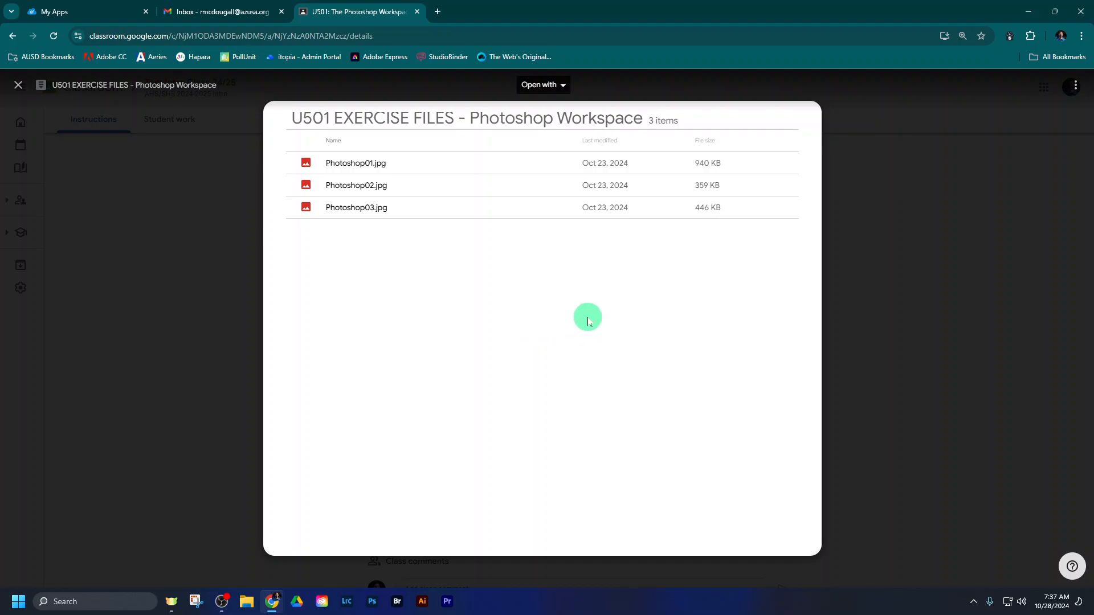
left_click(1079, 89)
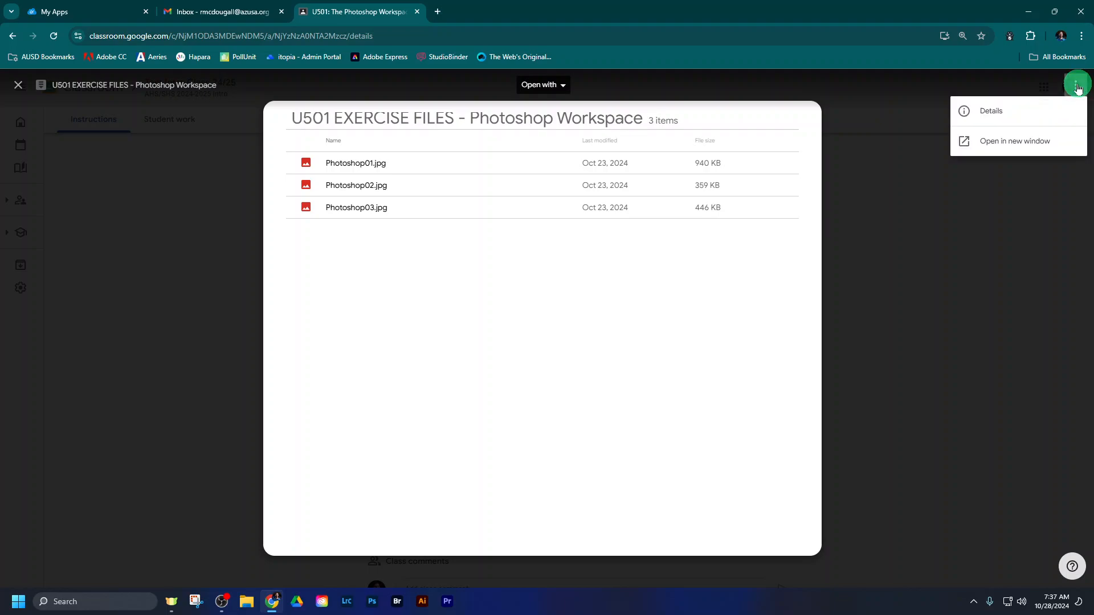
left_click(1019, 142)
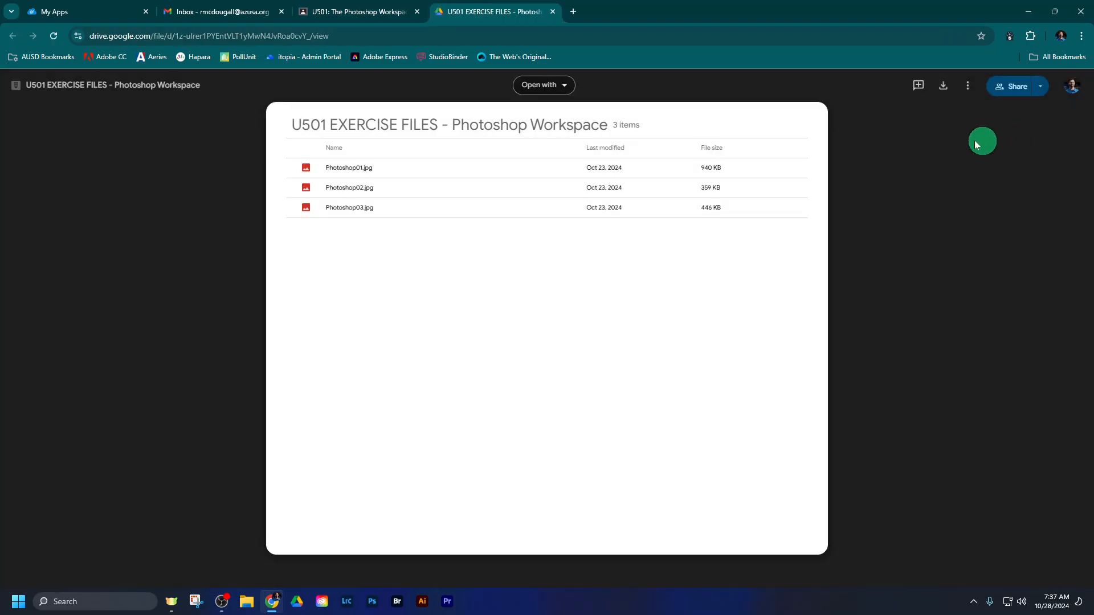
left_click(944, 88)
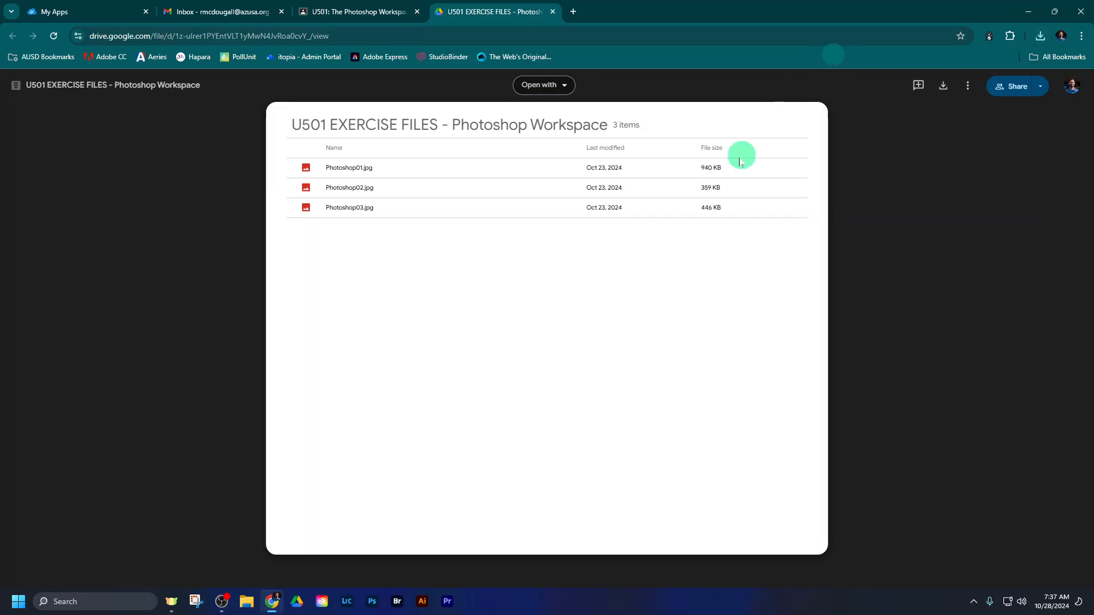
- Switch to File Explorer and open the Downloads folder to find the U501 EXERCISE FILES archive
left_click(246, 603)
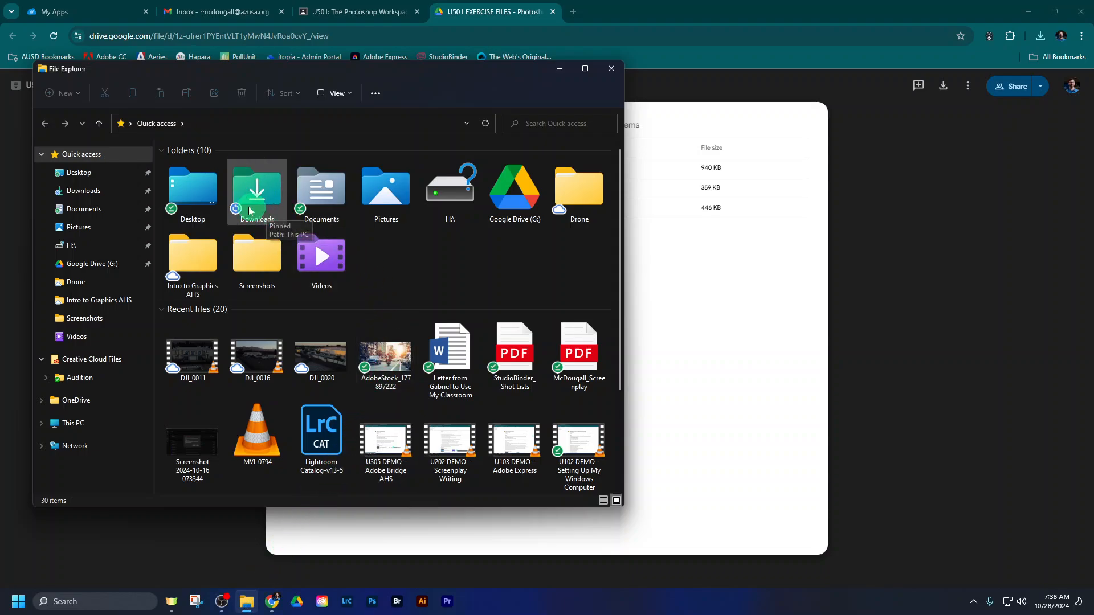
left_click(70, 194)
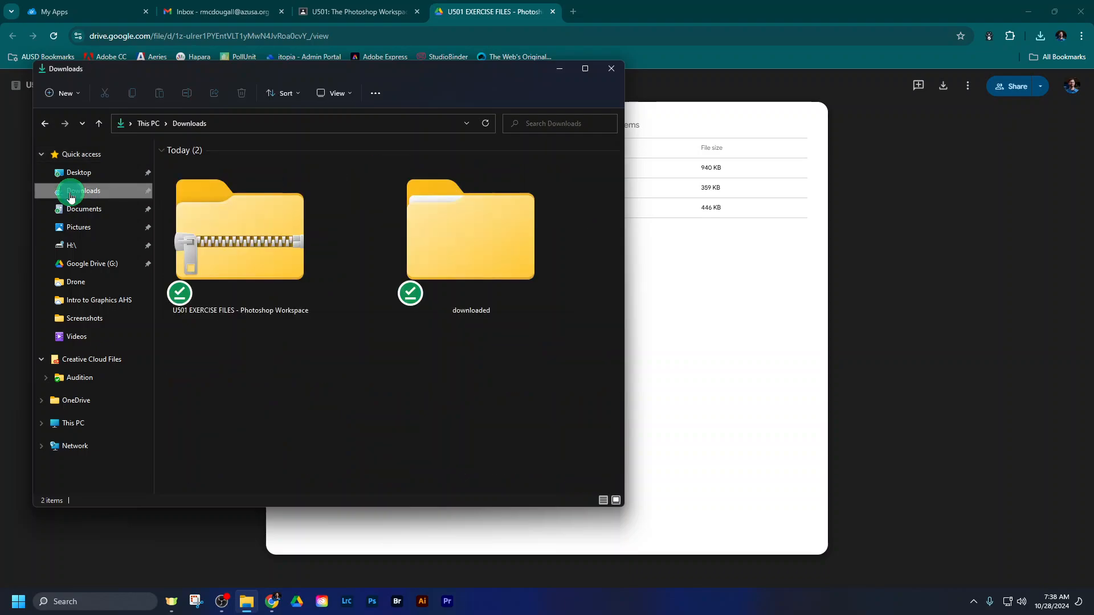
left_click(294, 258)
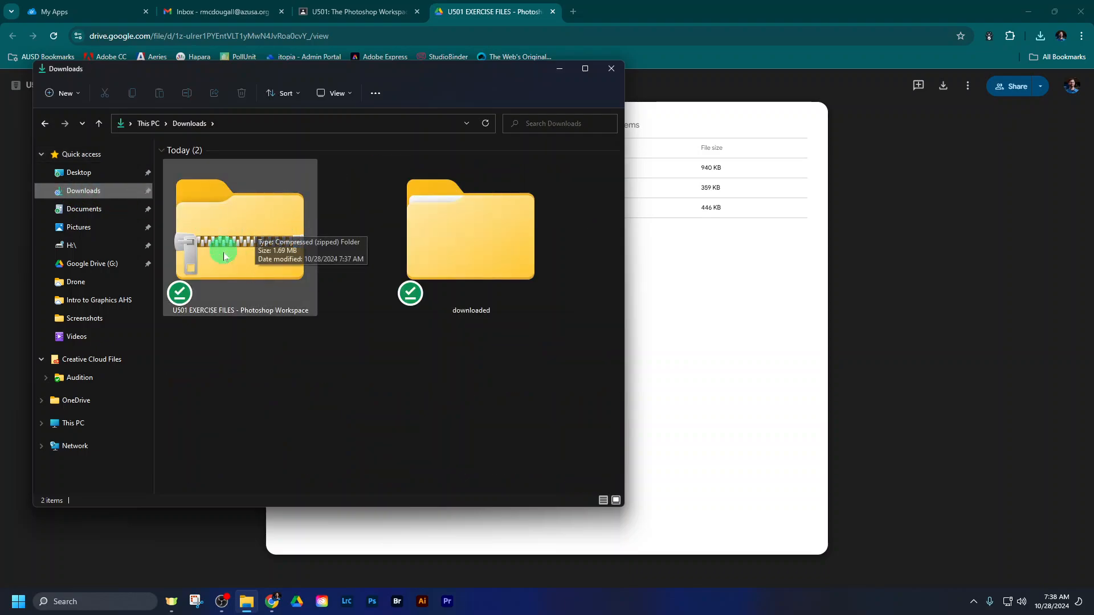
left_click(314, 111)
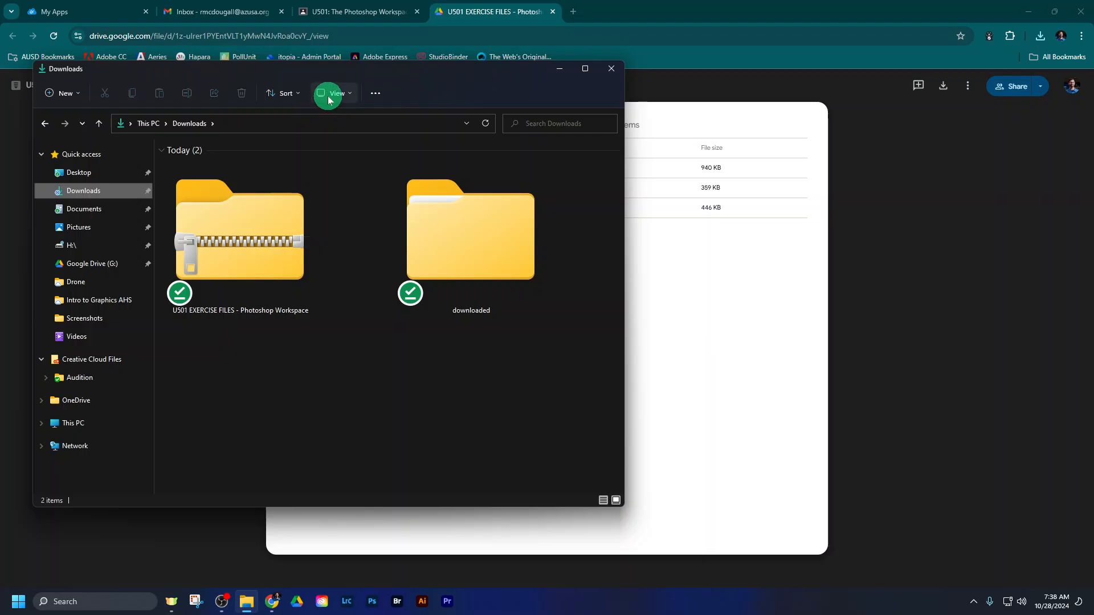
- Try the Downloads folder in details and smaller icon layouts, and restore the extra-large icon layout
left_click(603, 500)
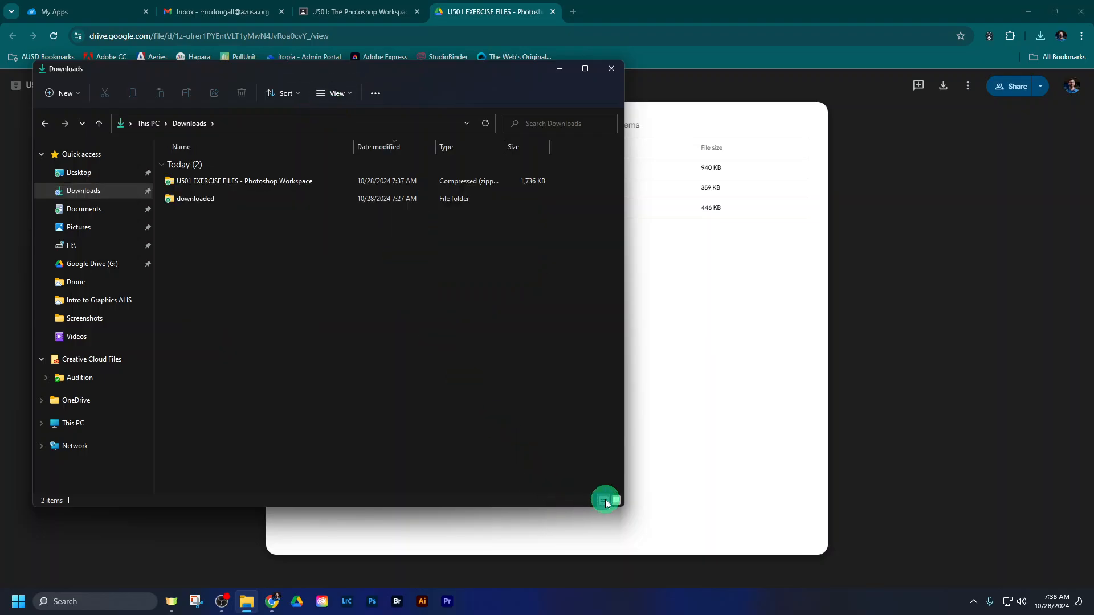
left_click(618, 501)
left_click(604, 501)
left_click(616, 502)
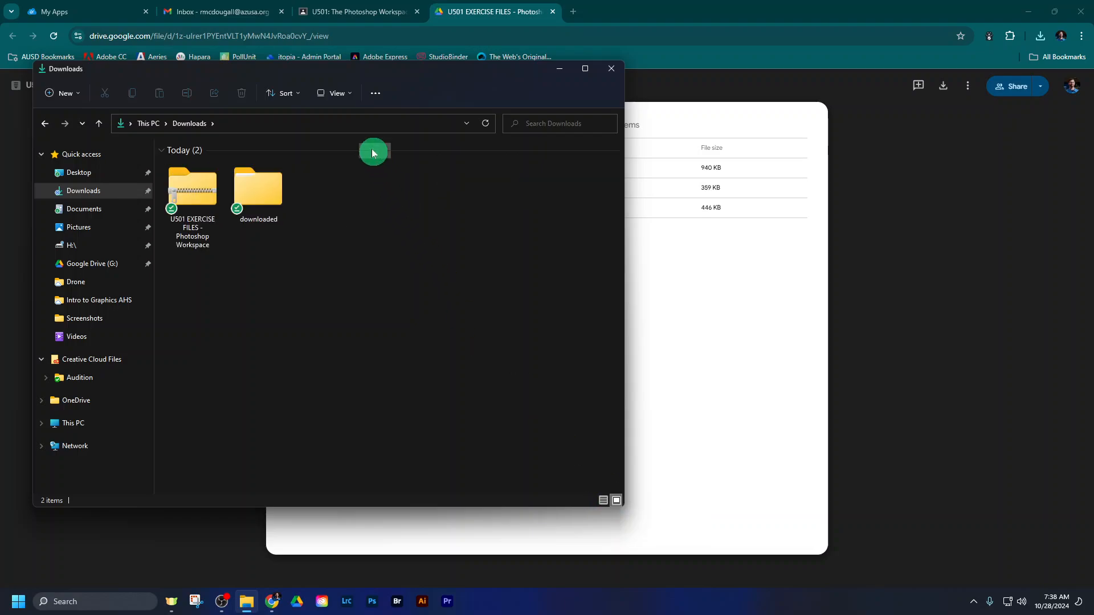
left_click(340, 93)
left_click(339, 116)
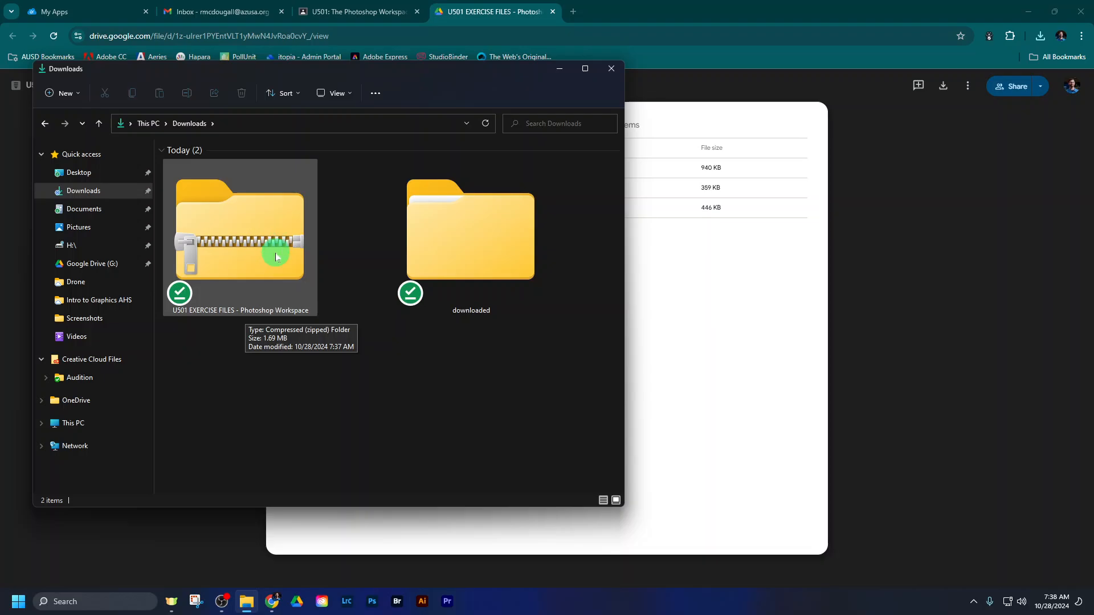
- Extract the zipped U501 EXERCISE FILES - Photoshop Workspace archive into the suggested Downloads destination and select the extracted folder
right_click(244, 245)
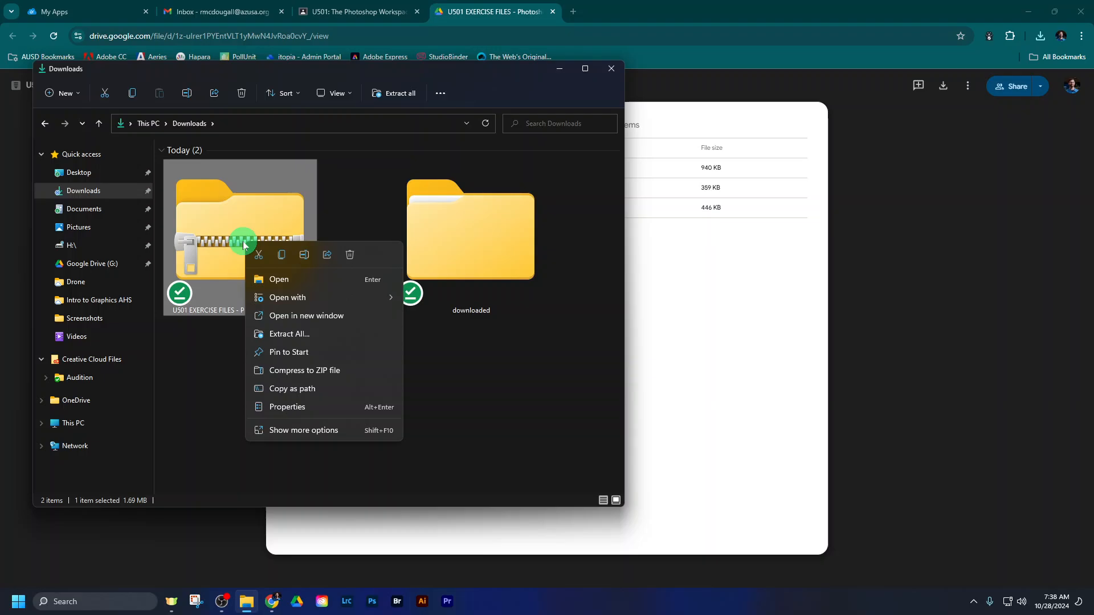
left_click(279, 337)
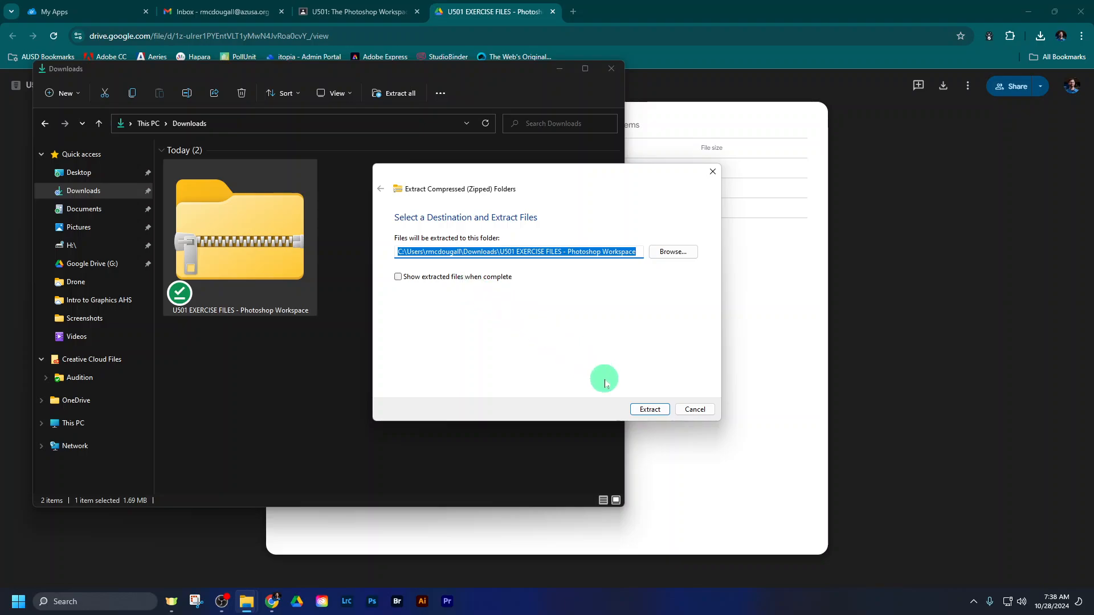
left_click(643, 410)
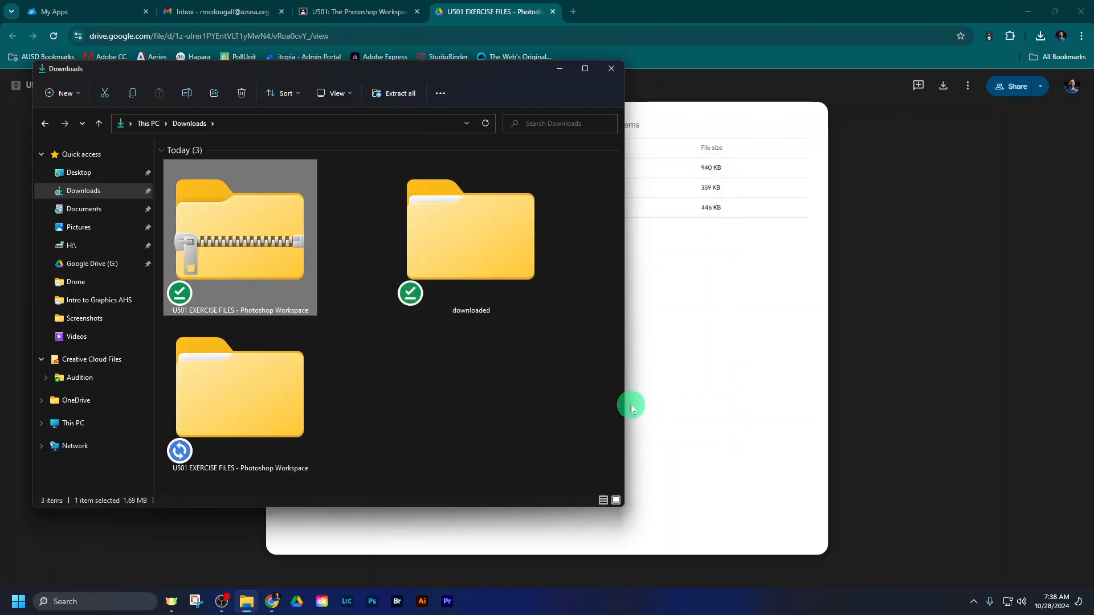
left_click(245, 378)
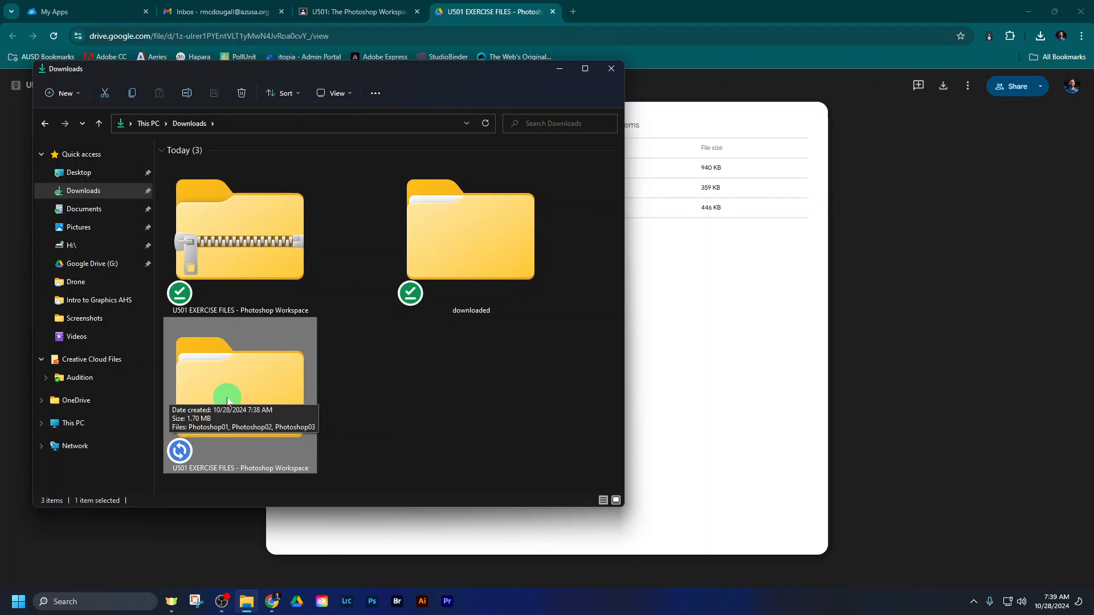
- Compare the file types of the zipped archive and the extracted folder in a details layout with a wider Type column, and return to icons
left_click(603, 501)
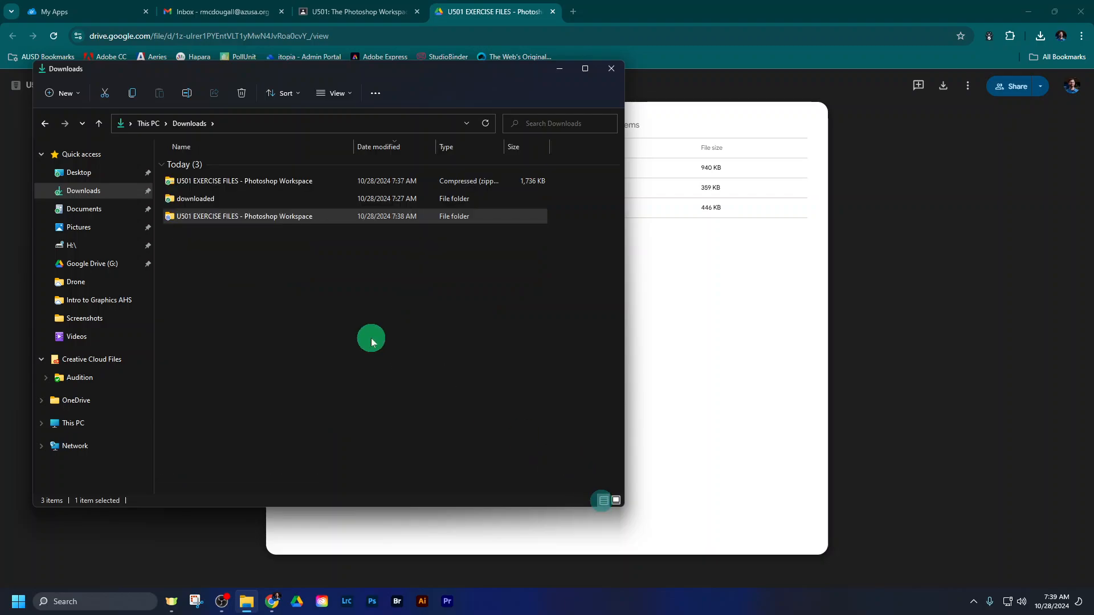
left_click(262, 184)
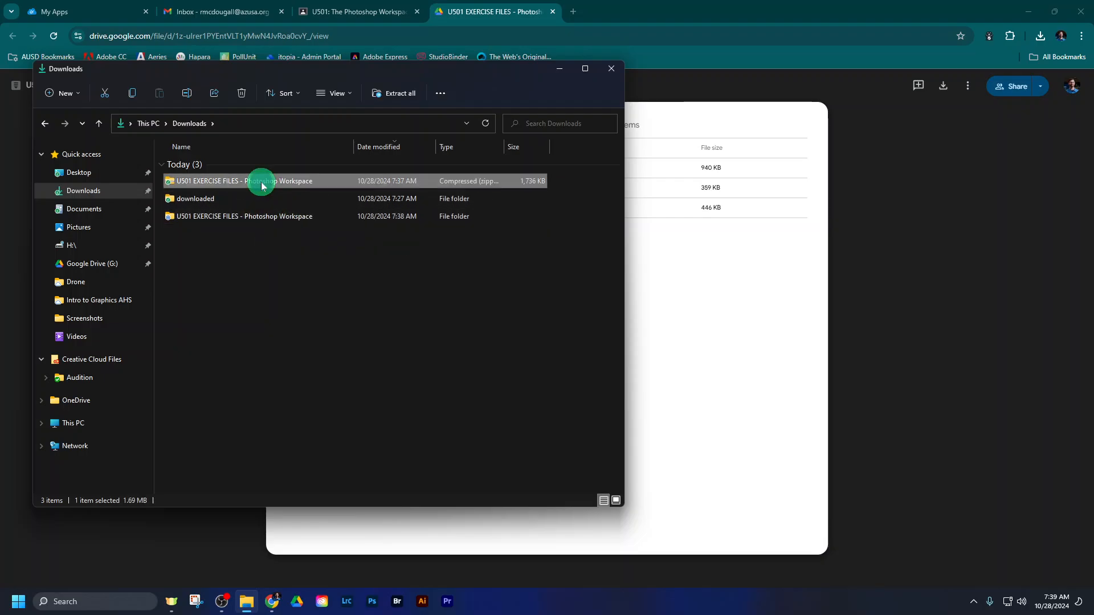
left_click(292, 217)
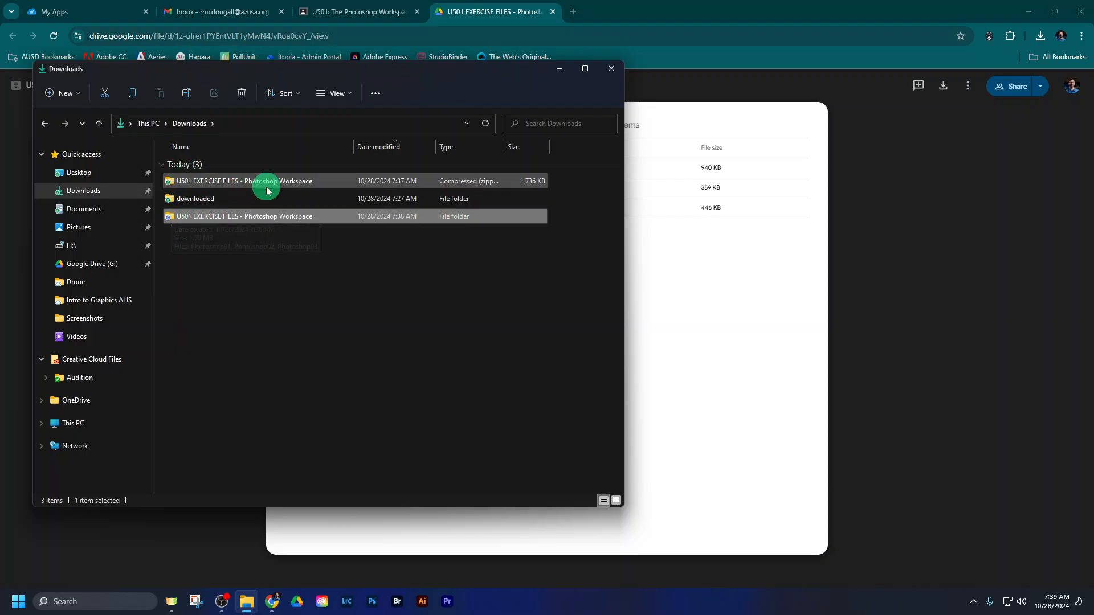
left_click_drag(504, 147, 535, 146)
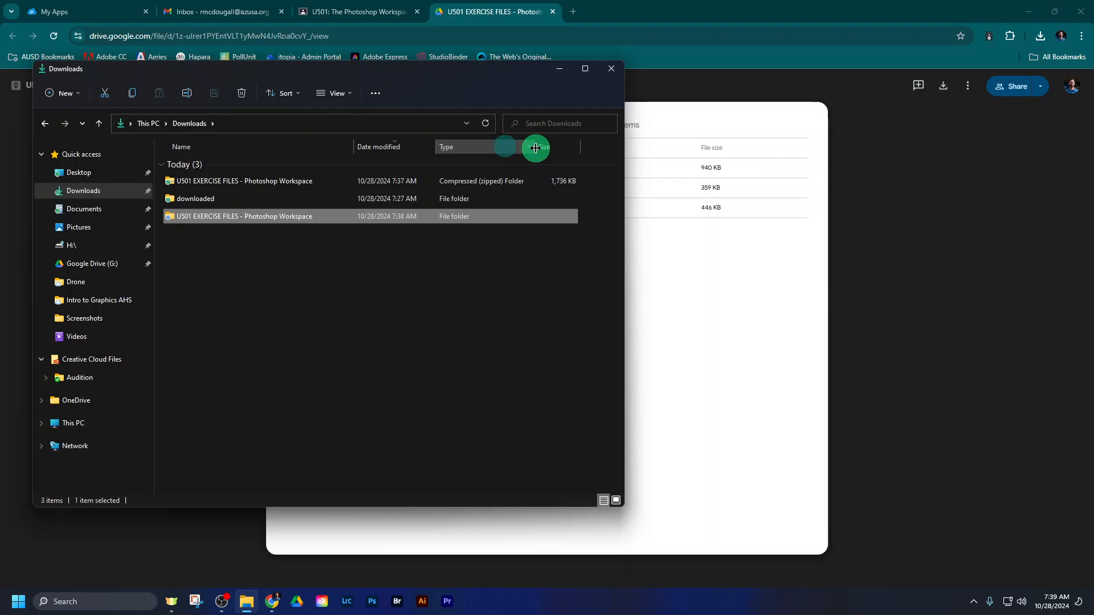
right_click(261, 181)
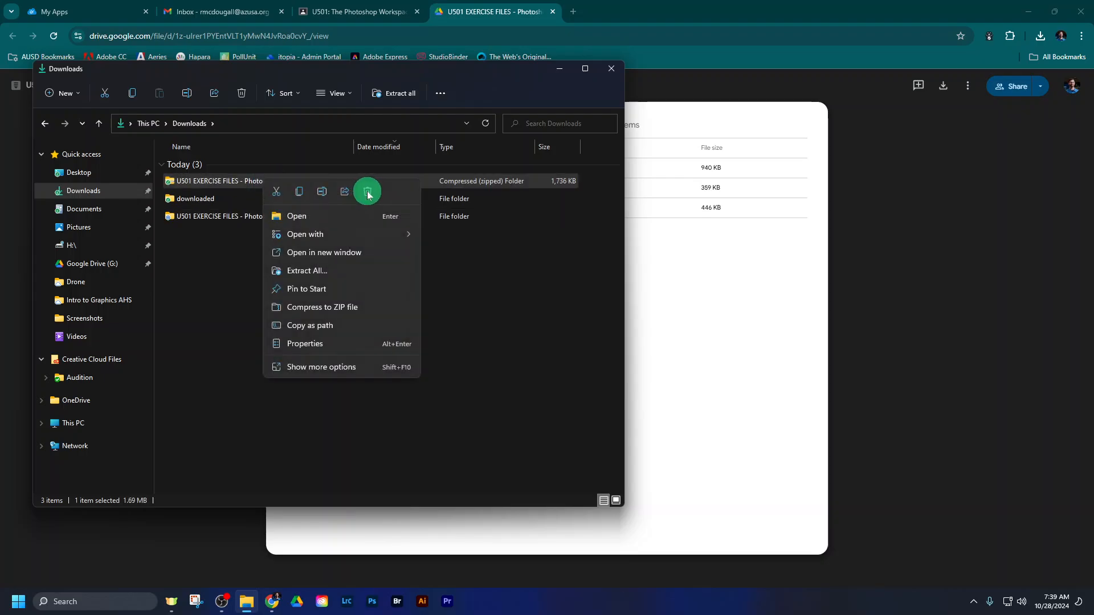
left_click(191, 267)
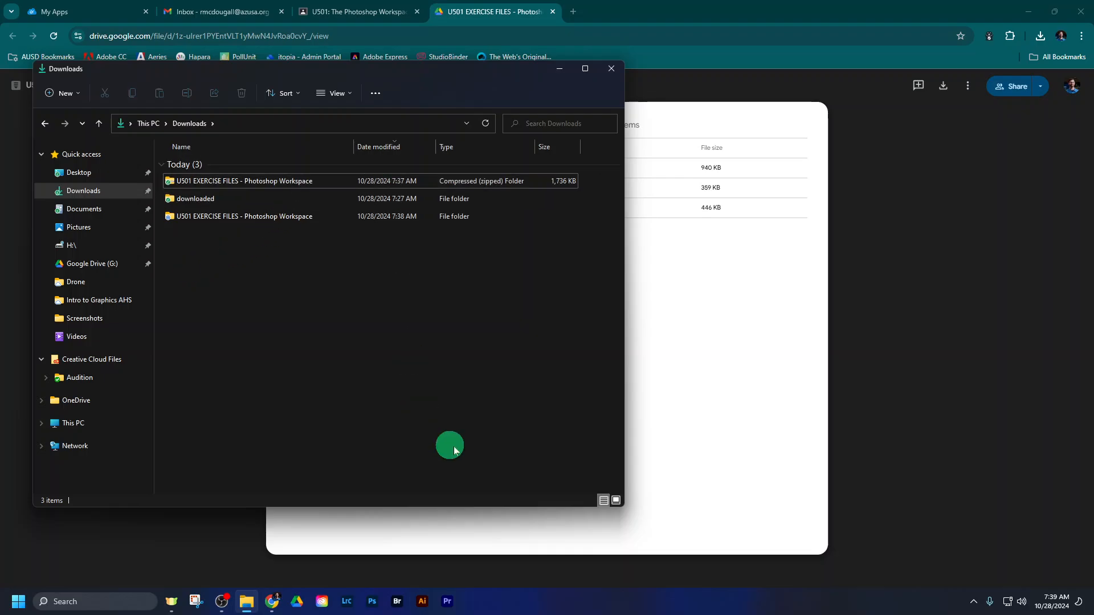
left_click(616, 501)
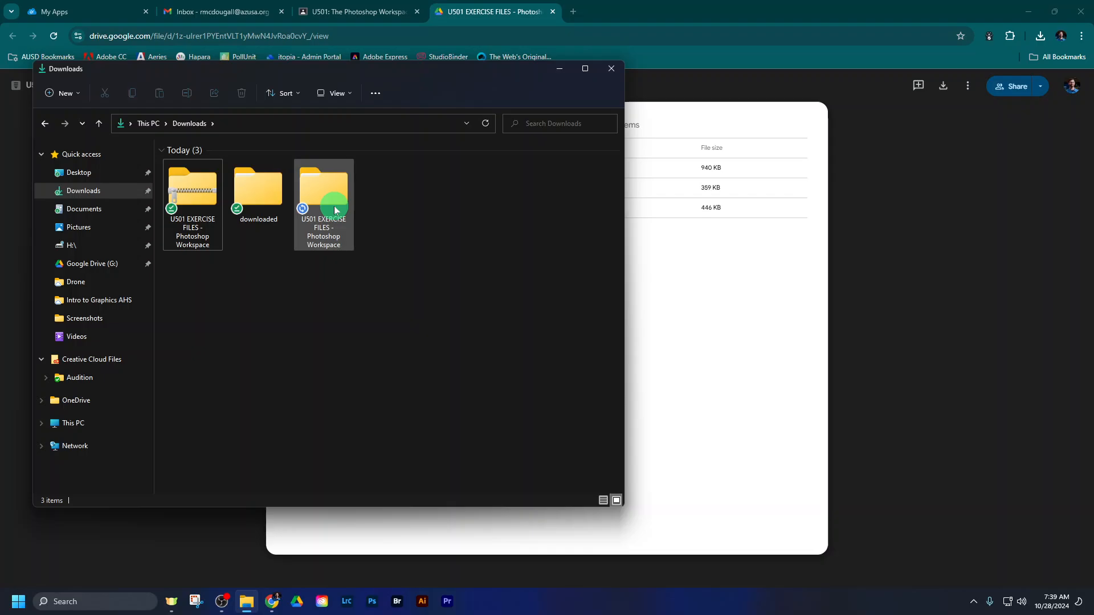
- Switch to the Classroom assignment, close the archive preview, and examine instruction 2 about moving the downloaded files into a project folder
left_click(396, 9)
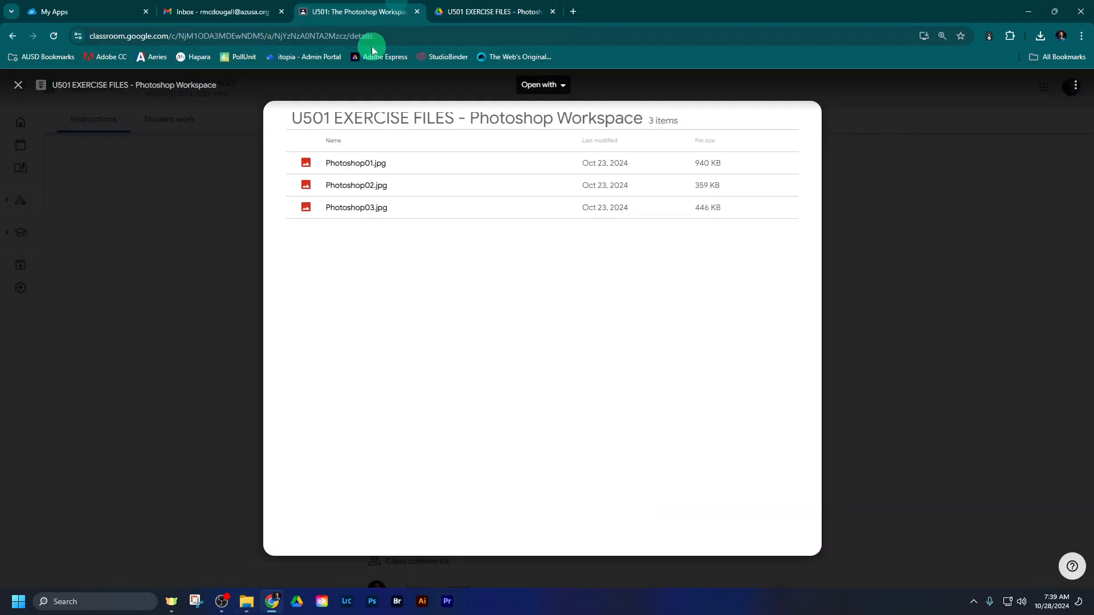
left_click(221, 265)
left_click_drag(372, 223, 819, 246)
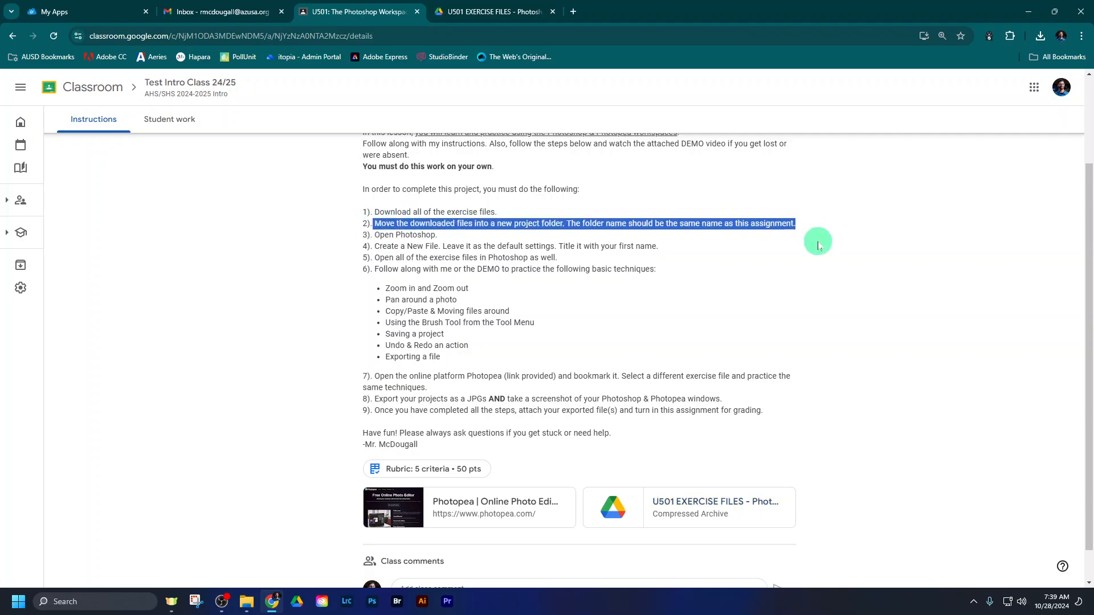
left_click(820, 248)
scroll(826, 289, "up", 2)
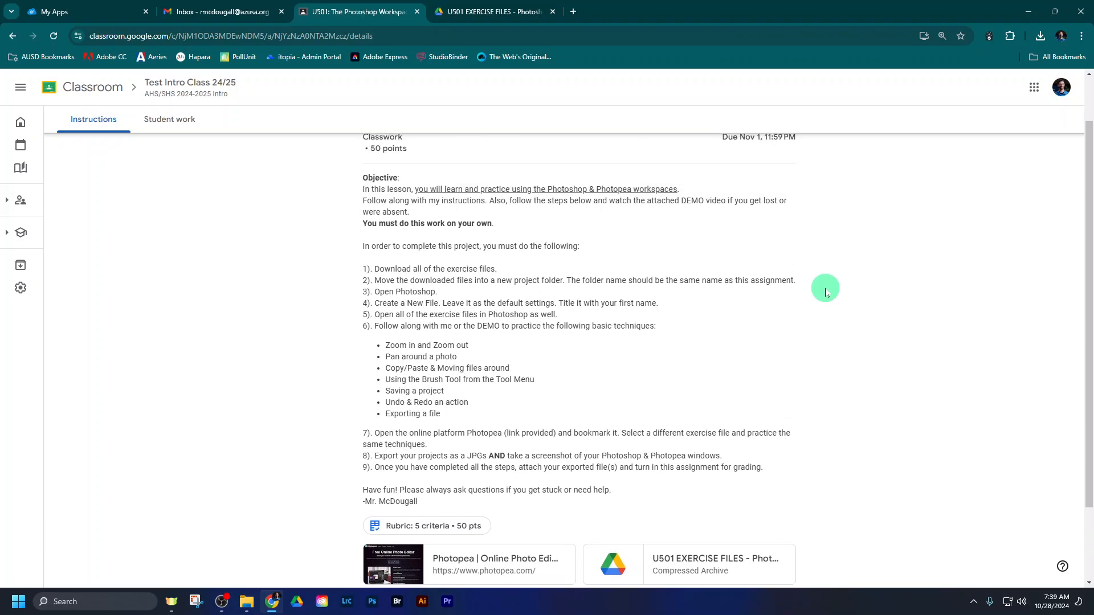
scroll(827, 292, "up", 1)
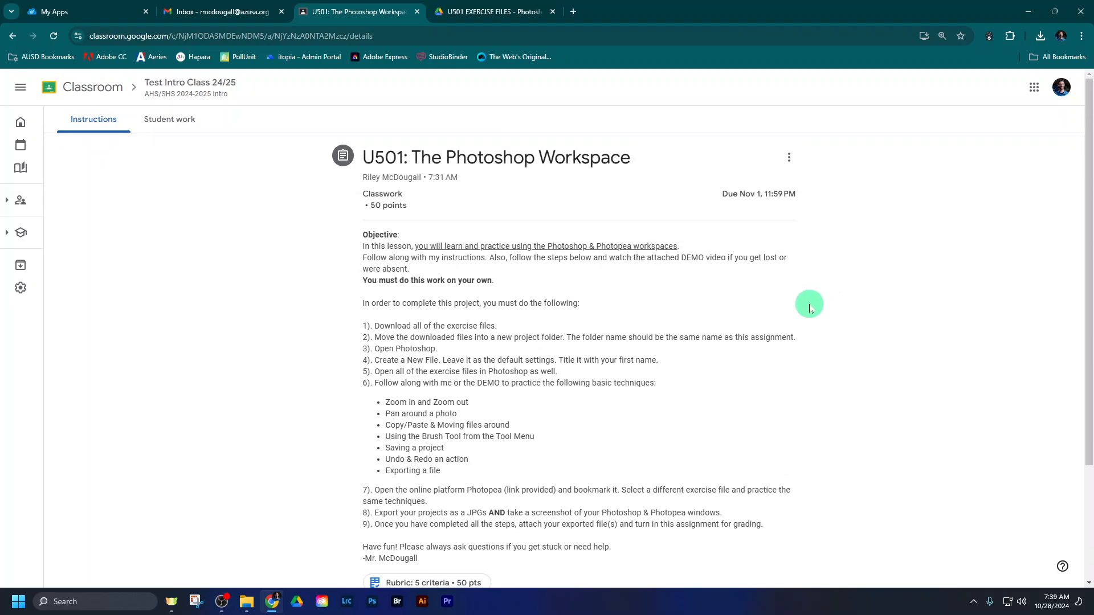
- Switch to File Explorer, try to launch Google Drive from its taskbar shortcut, and delete the broken shortcut
left_click(246, 605)
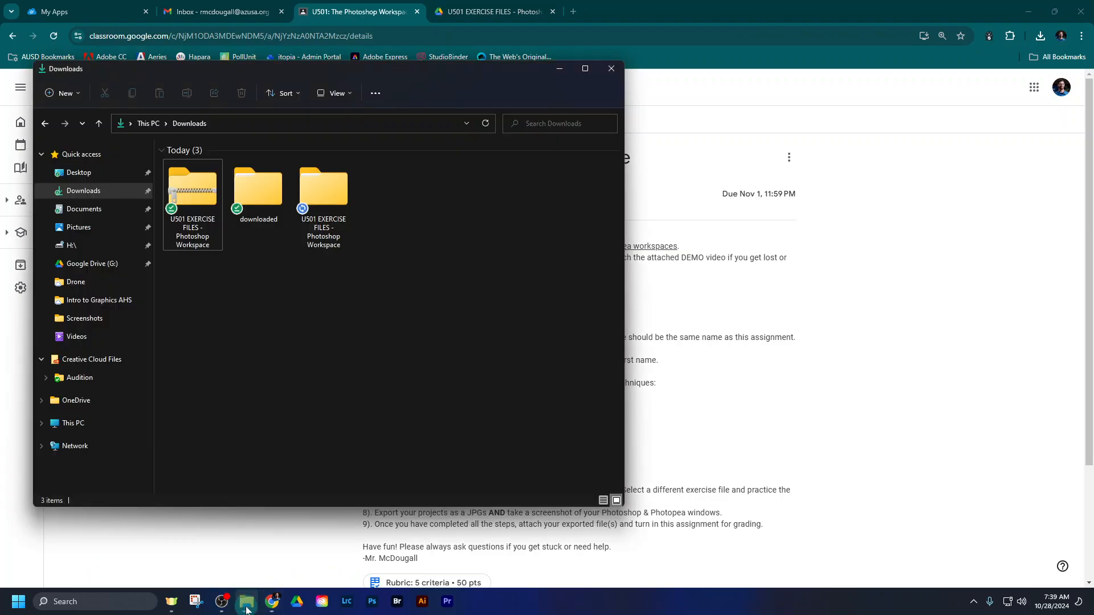
left_click(300, 603)
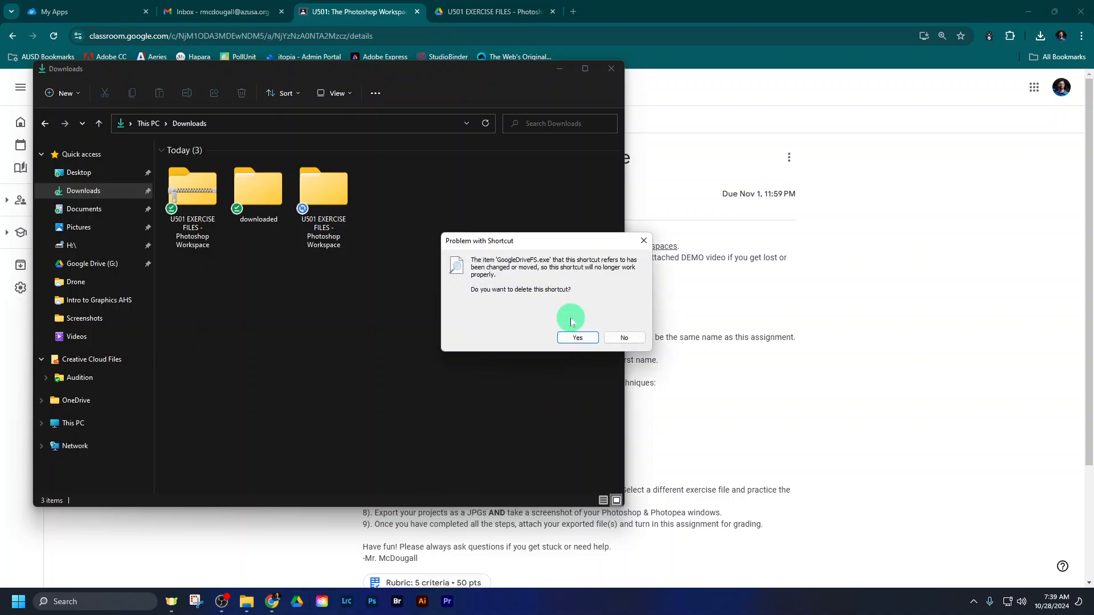
left_click(576, 336)
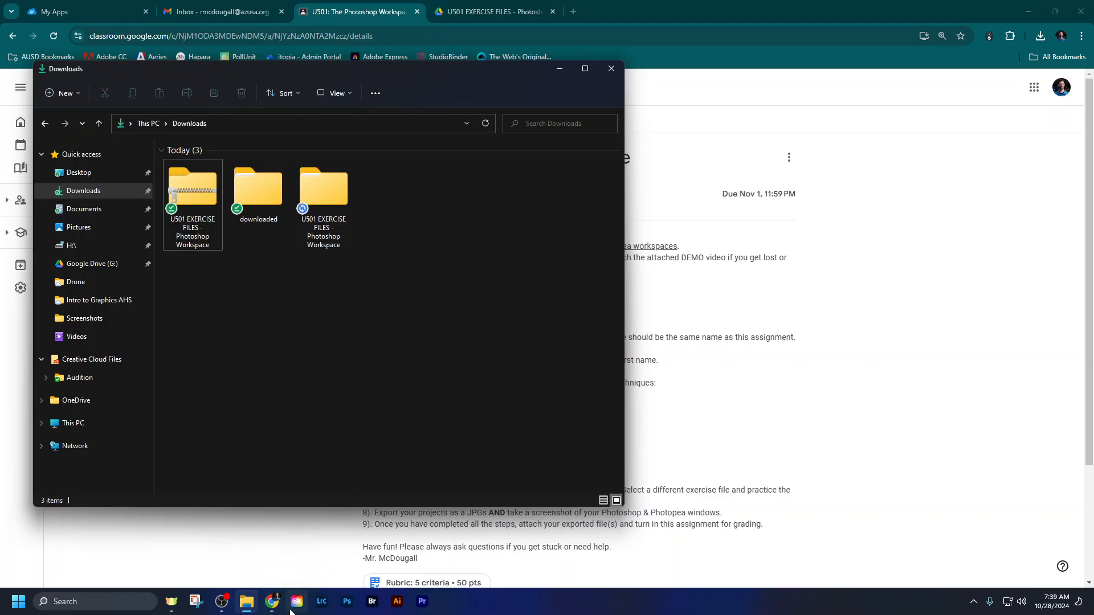
- Find Google Drive among all installed apps, pin it to the taskbar, and place it between File Explorer and Chrome
mouse_move(282, 610)
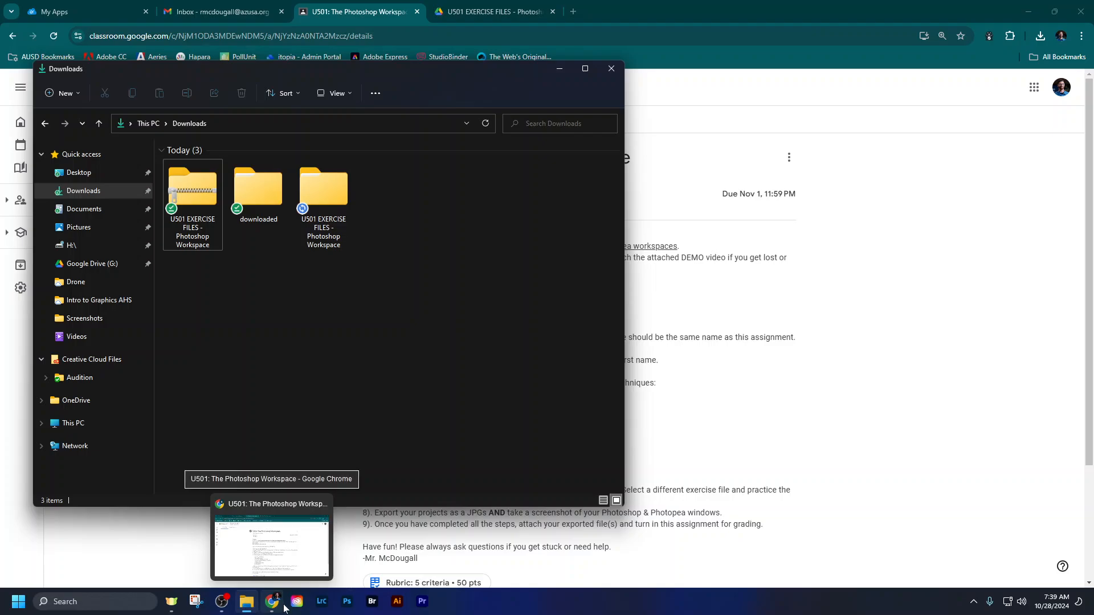
left_click(19, 601)
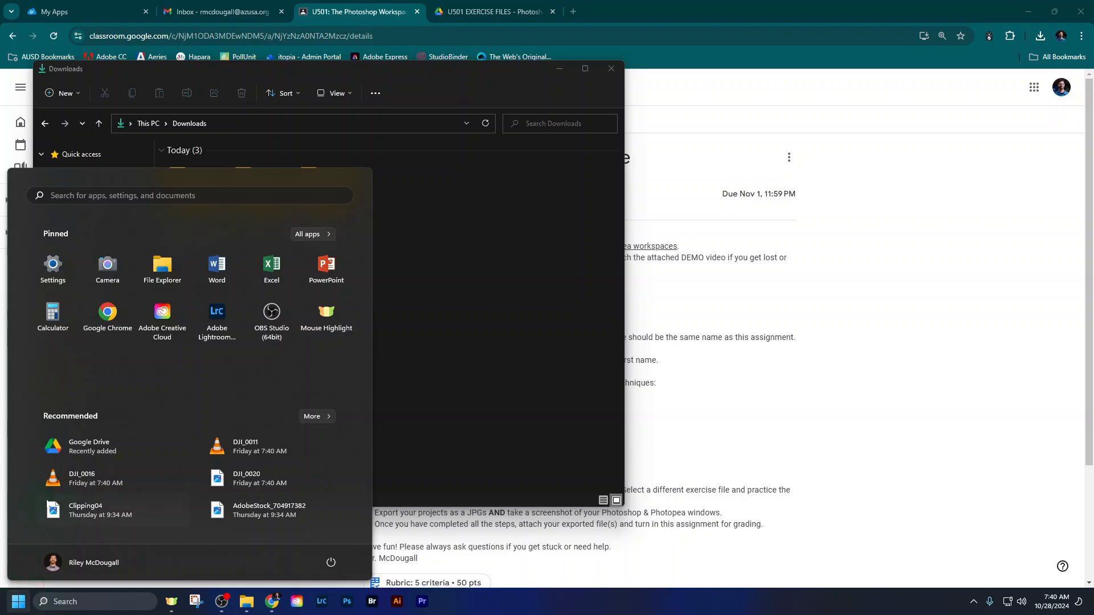
left_click(313, 234)
scroll(167, 315, "down", 2)
scroll(167, 316, "down", 10)
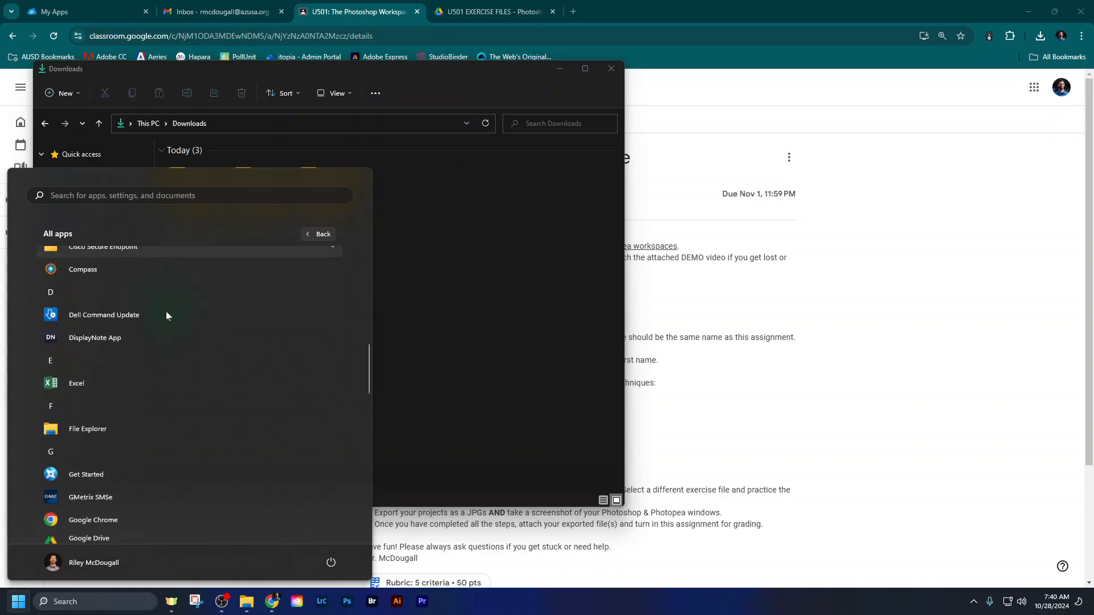
right_click(107, 370)
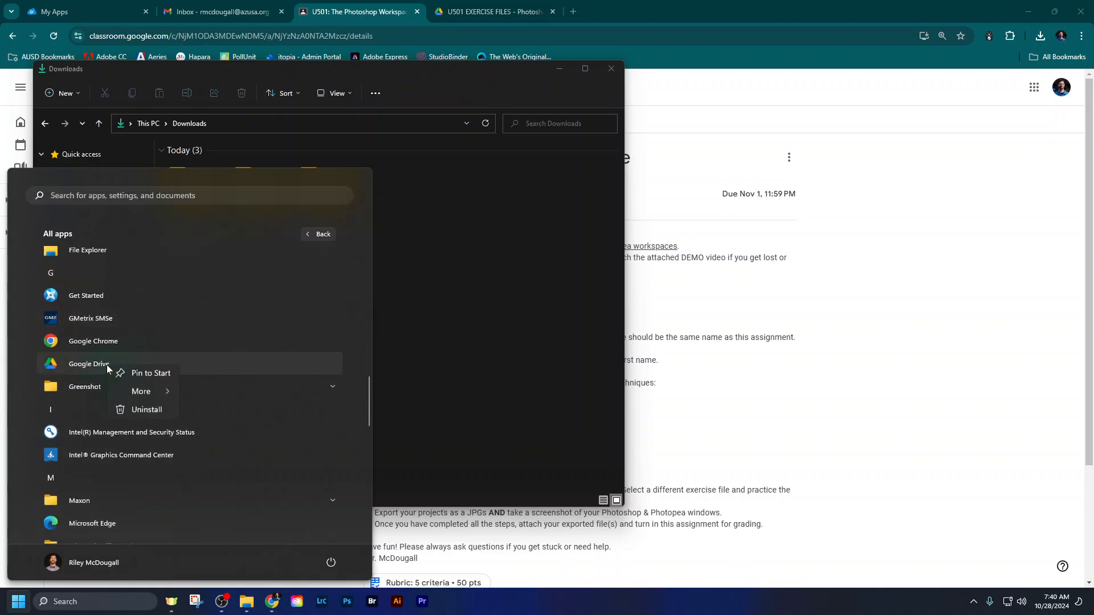
mouse_move(145, 393)
left_click(204, 399)
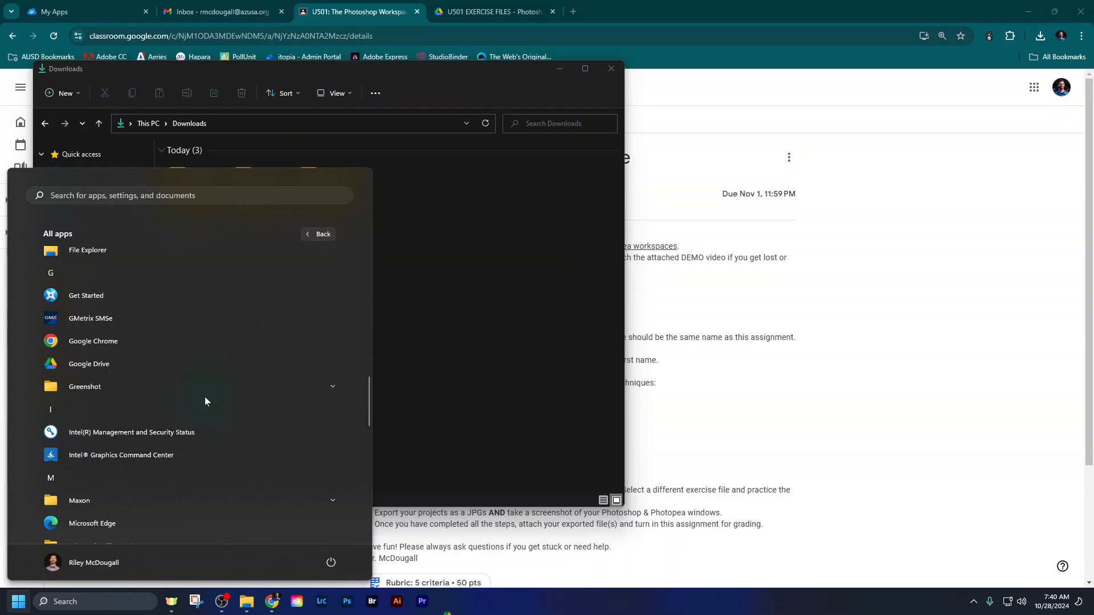
left_click_drag(447, 602, 270, 606)
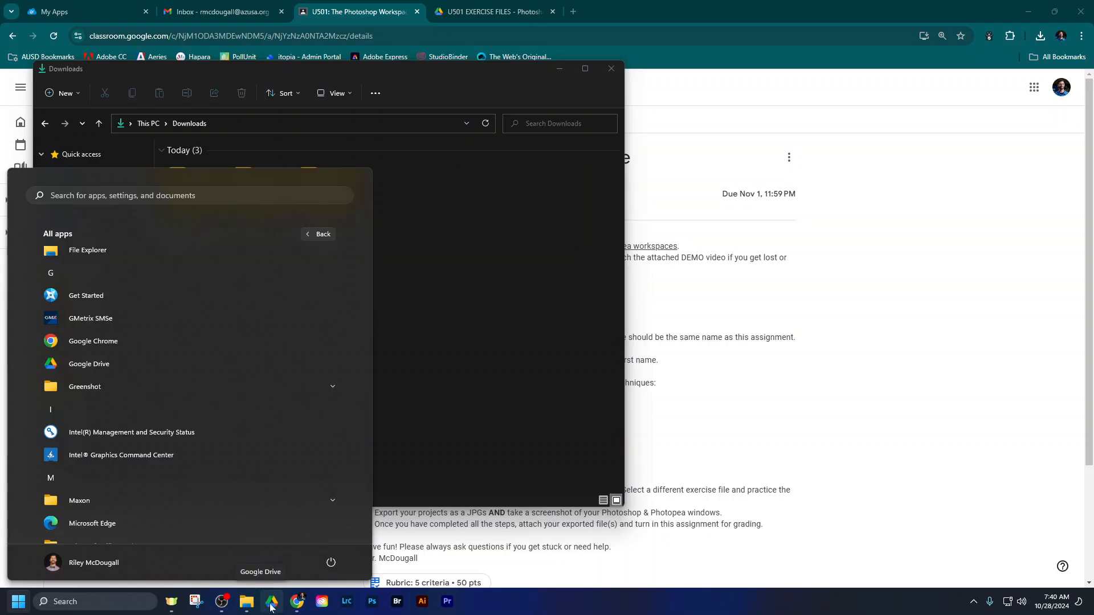
- Launch Google Drive in its own File Explorer window and arrange it side by side with a narrower Downloads window
left_click(273, 605)
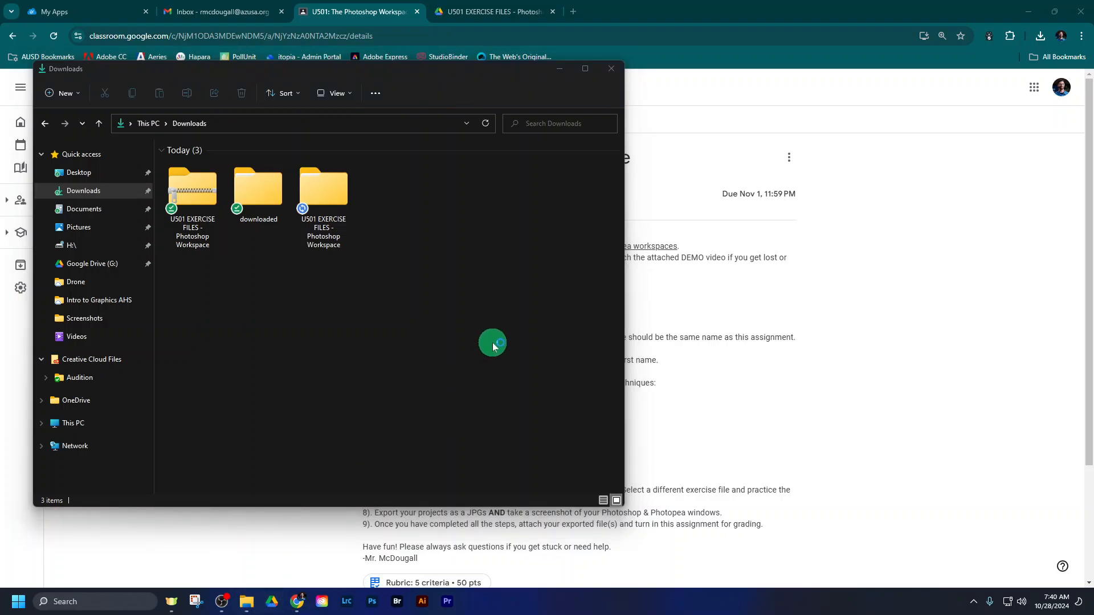
left_click_drag(324, 90, 730, 74)
left_click_drag(468, 65, 556, 81)
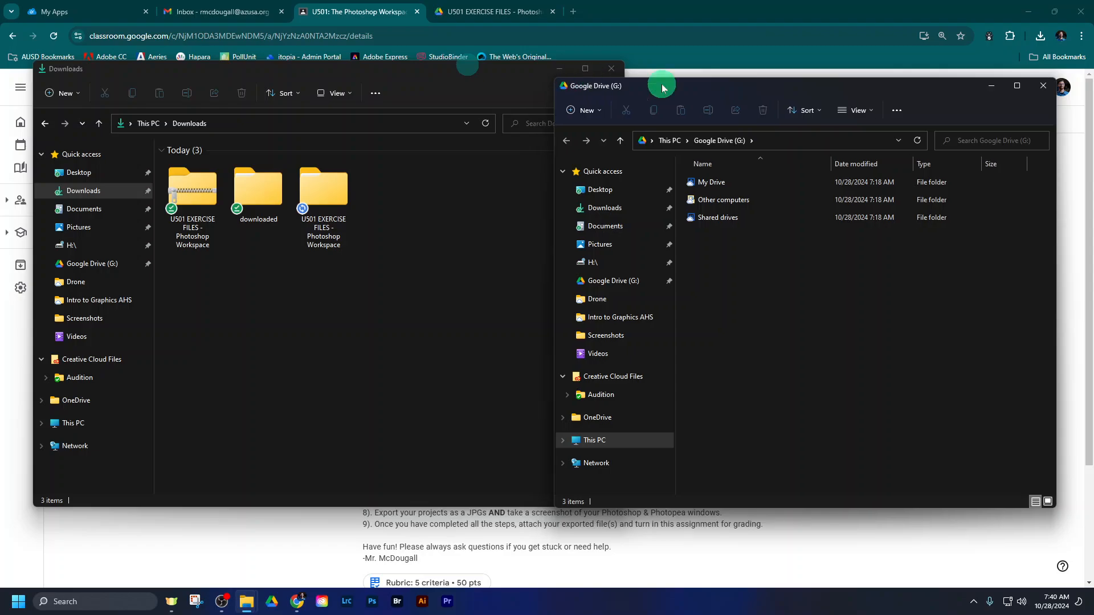
left_click_drag(713, 94, 692, 106)
left_click(522, 70)
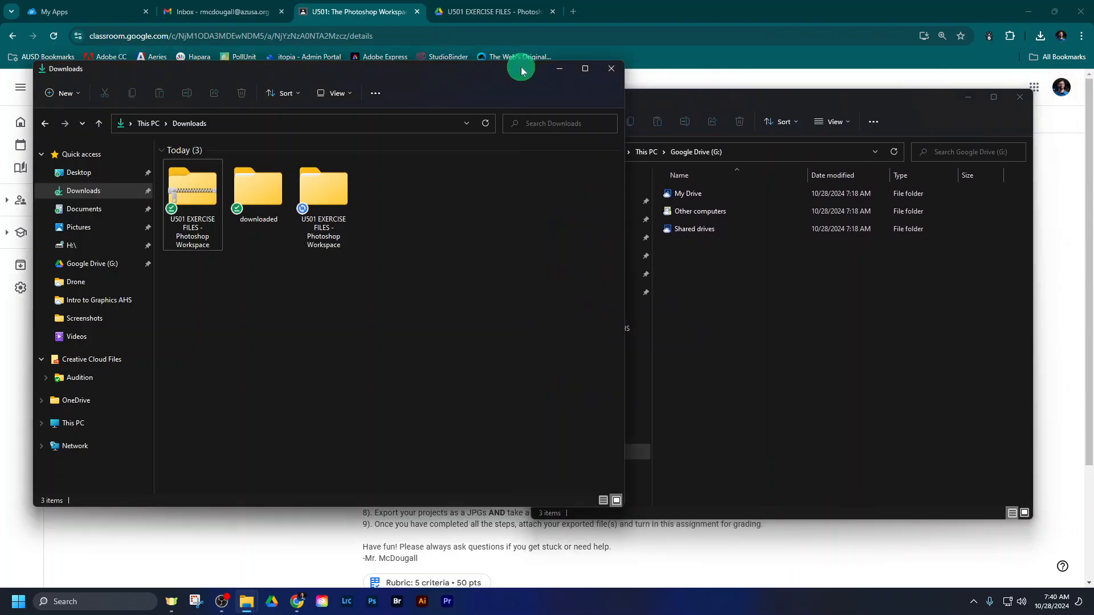
left_click_drag(625, 63, 543, 80)
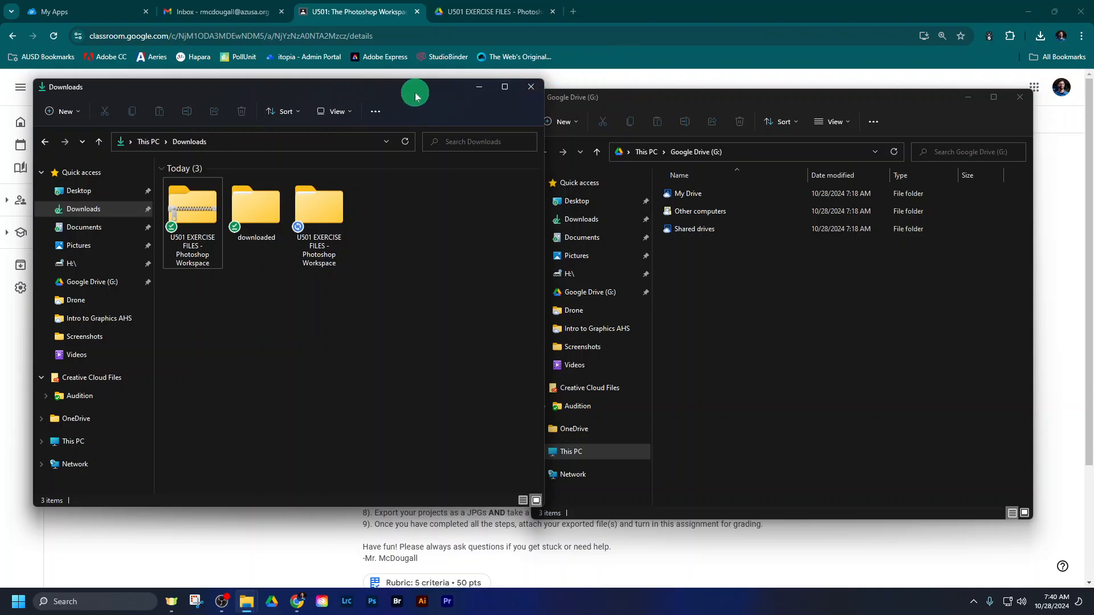
mouse_move(415, 93)
left_mouse_down()
mouse_move(385, 91)
mouse_move(393, 98)
left_mouse_up()
- Open Intro to Graphics AHS in My Drive and create a folder named Unit 5 Photoshop in it
double_click(722, 193)
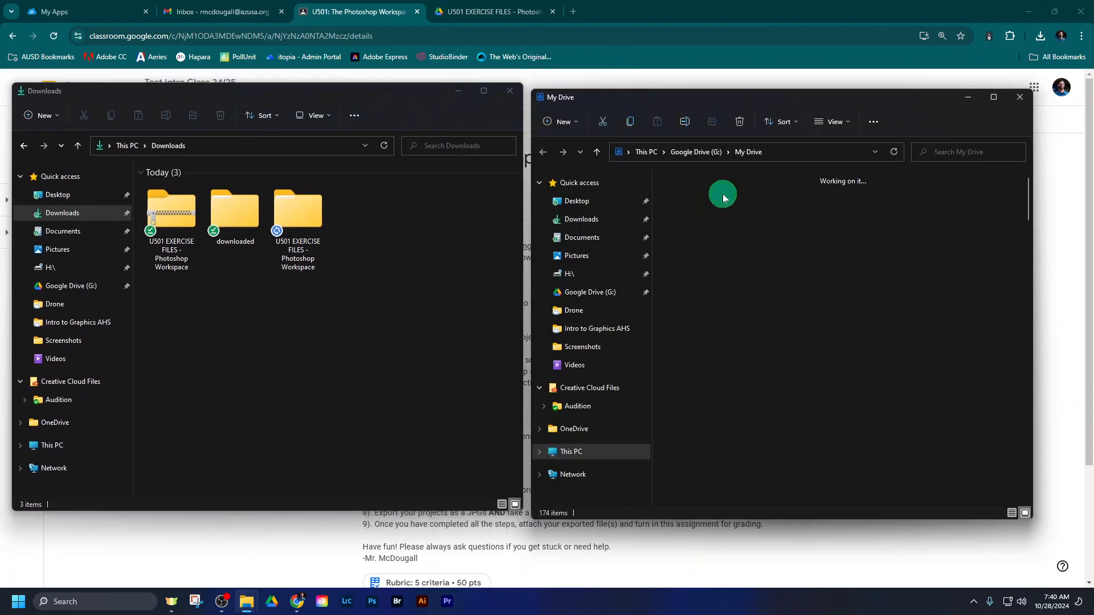
double_click(804, 200)
left_click(772, 245)
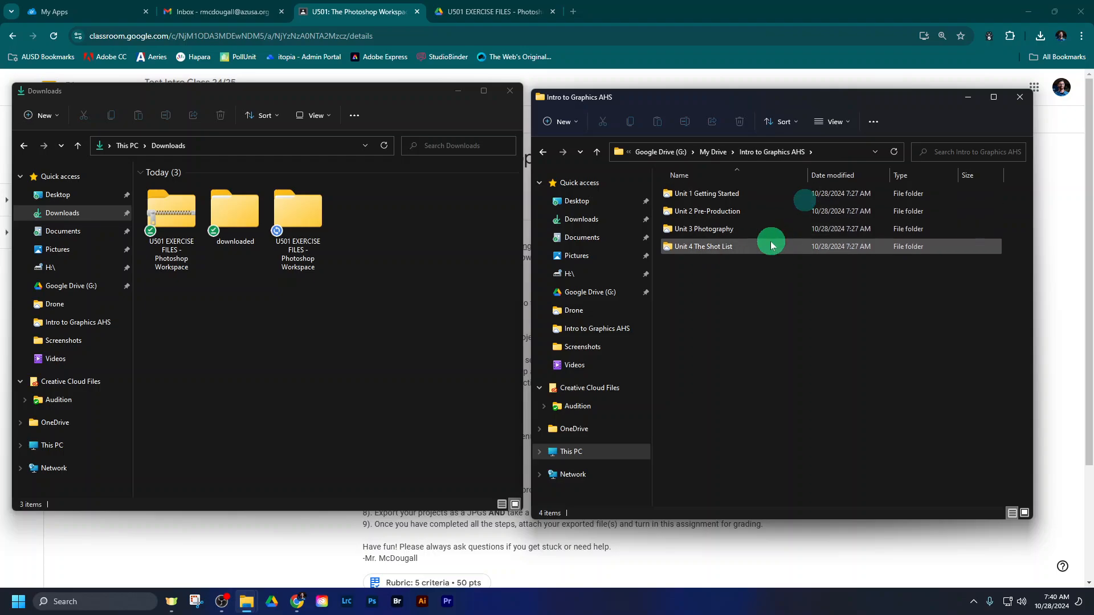
left_click(555, 120)
left_click(569, 149)
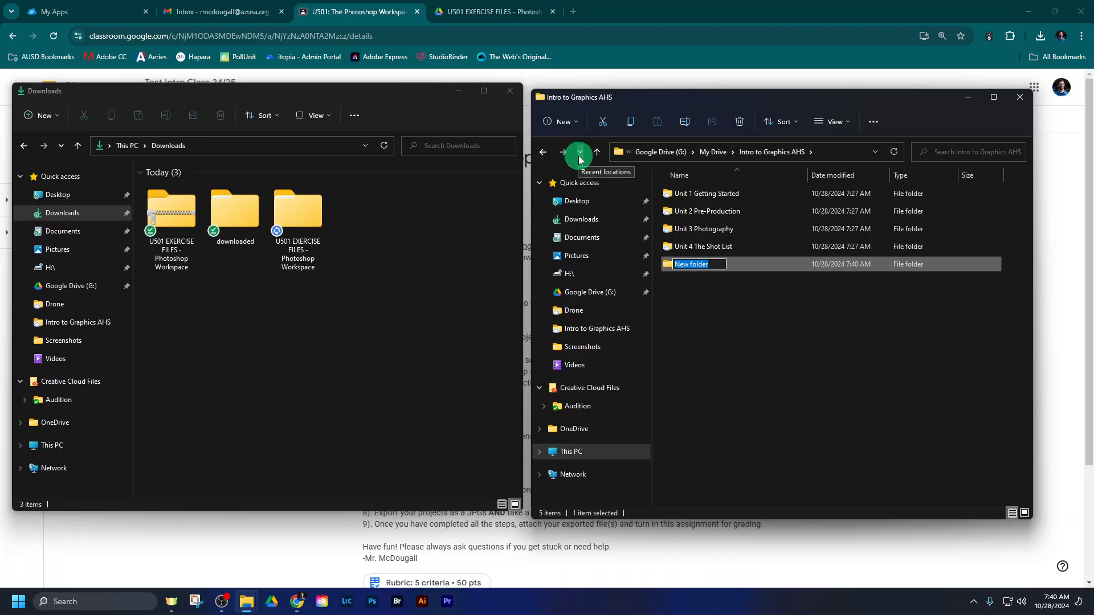
key("Return")
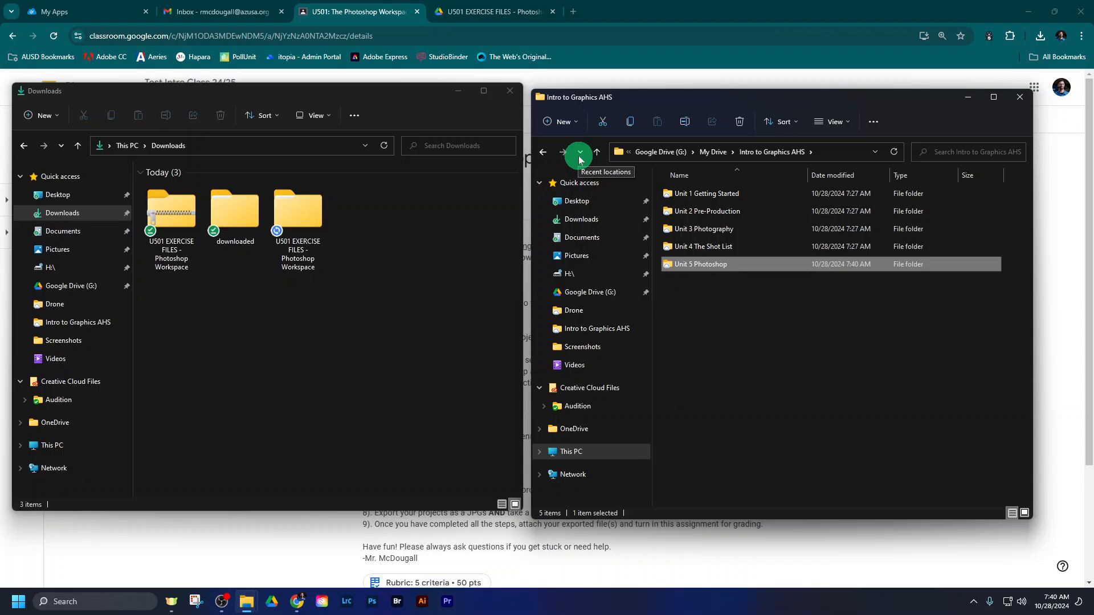
- Open the Unit 5 Photoshop folder and create a subfolder named 501 Photoshop Workspace
double_click(709, 264)
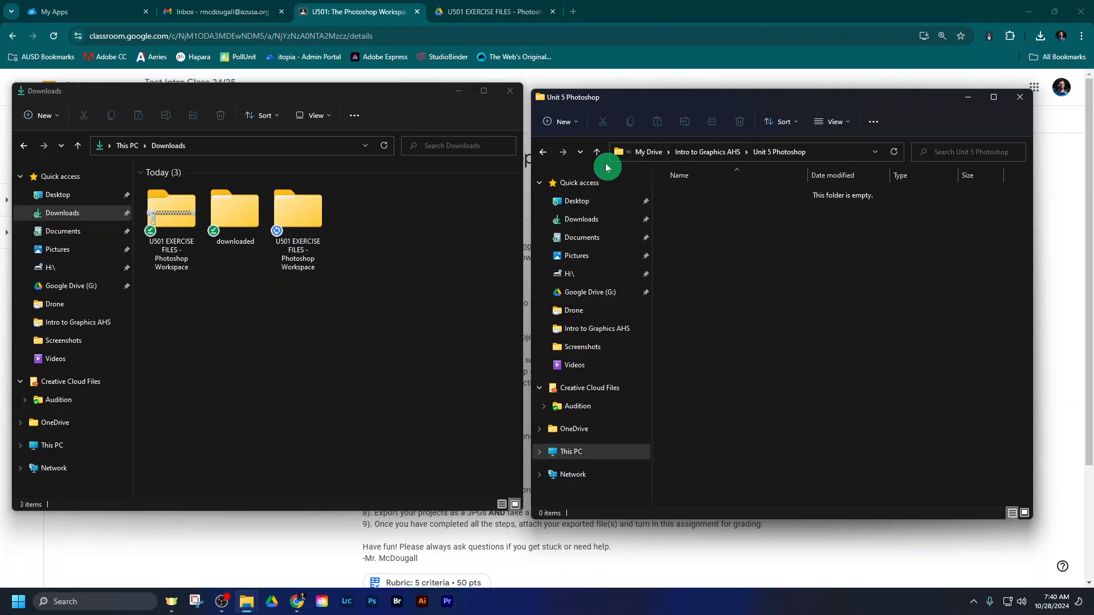
left_click(560, 122)
left_click(572, 148)
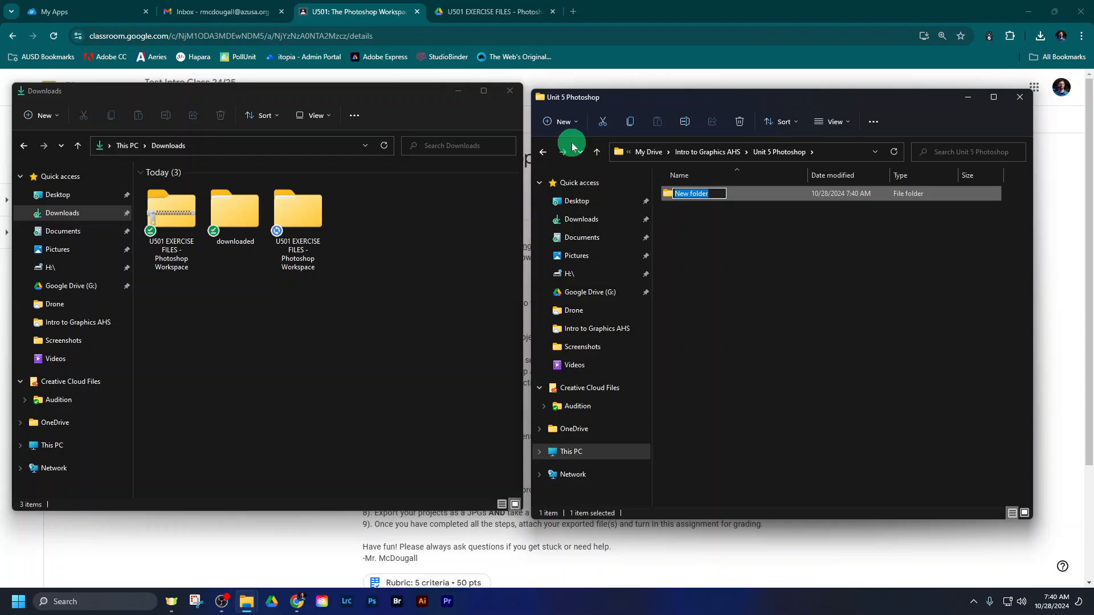
type("501 Photoshop Workspac")
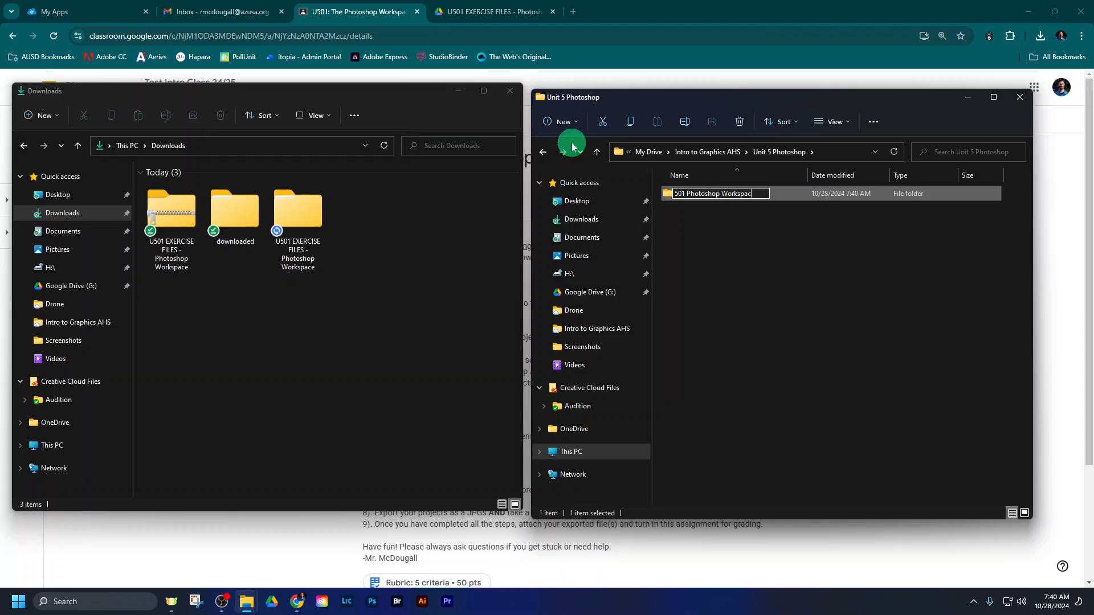
type("e")
key("Return")
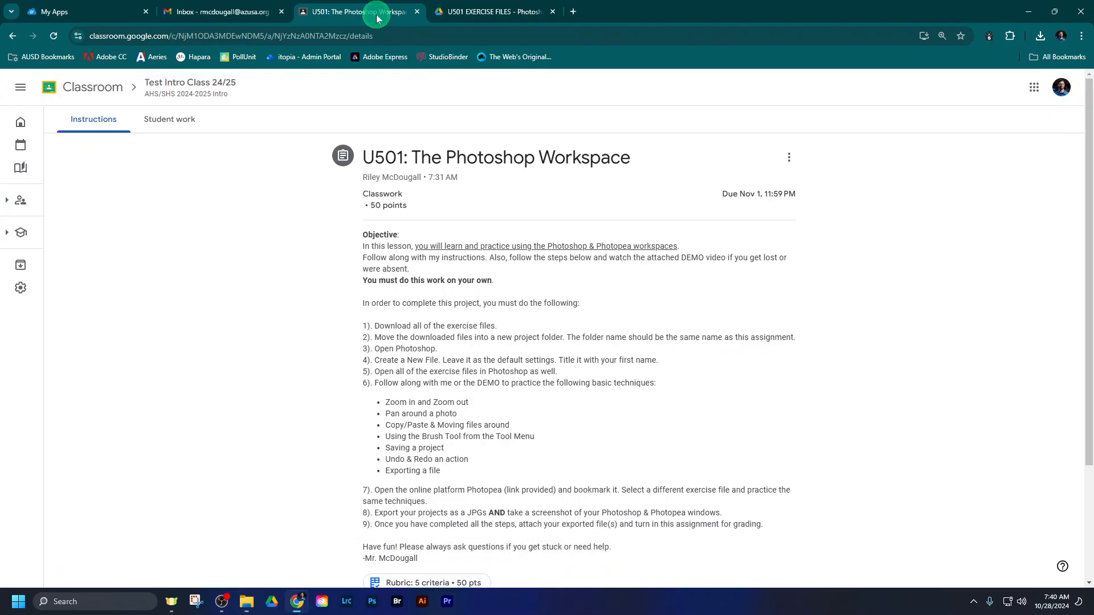
- Switch to the Classroom assignment and highlight The Photoshop Workspace in its title to compare it with the folder name
left_click(376, 13)
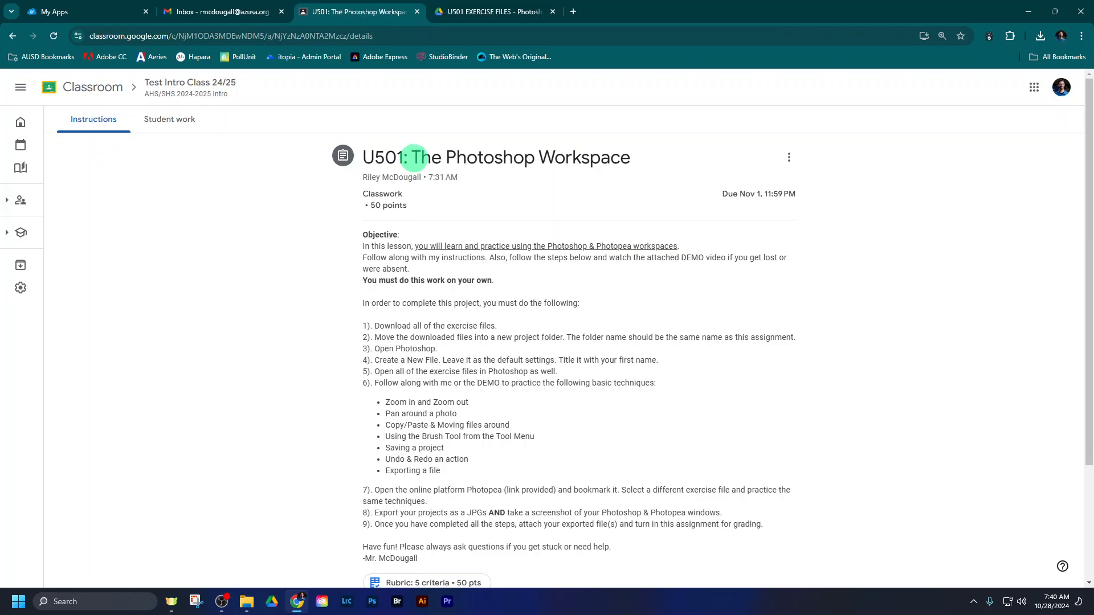
left_click_drag(413, 157, 629, 158)
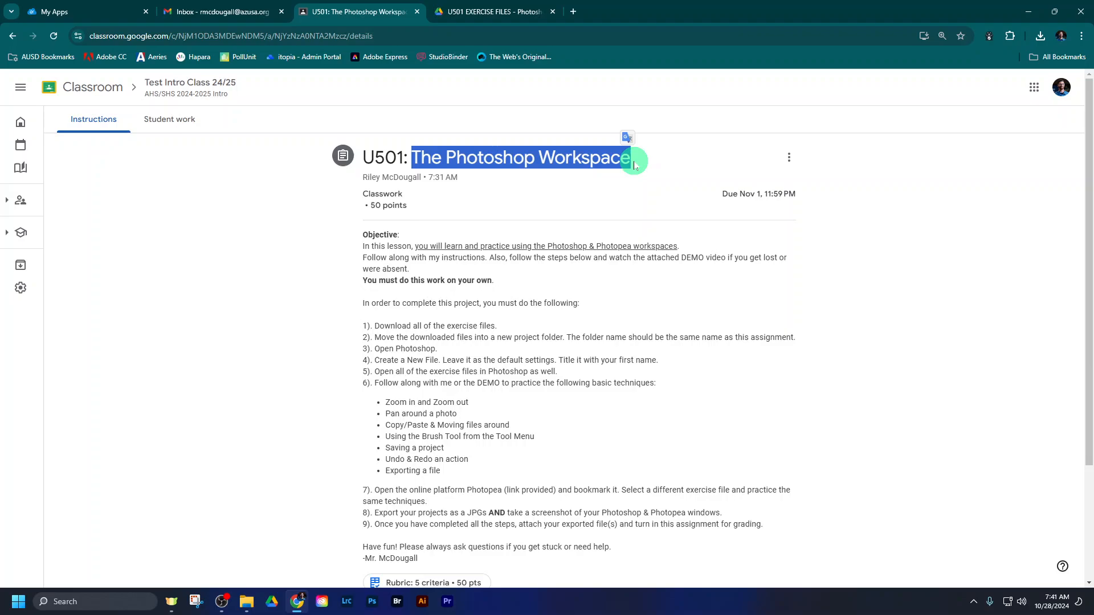
left_click(830, 235)
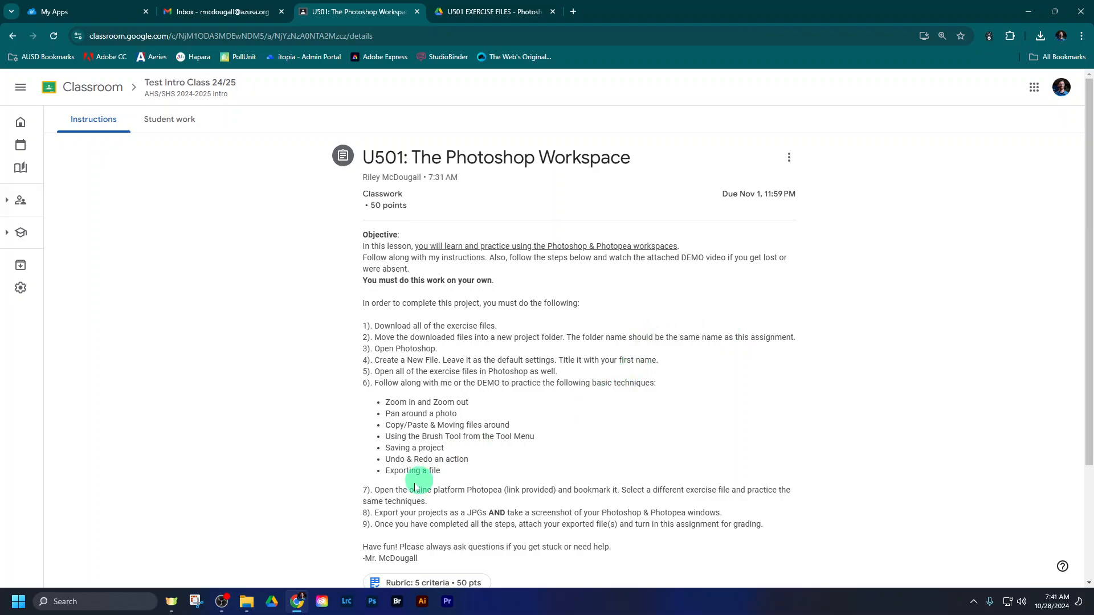
- Return to File Explorer and copy the extracted U501 EXERCISE FILES folder from Downloads into the 501 Photoshop Workspace folder
mouse_move(246, 609)
left_click(228, 570)
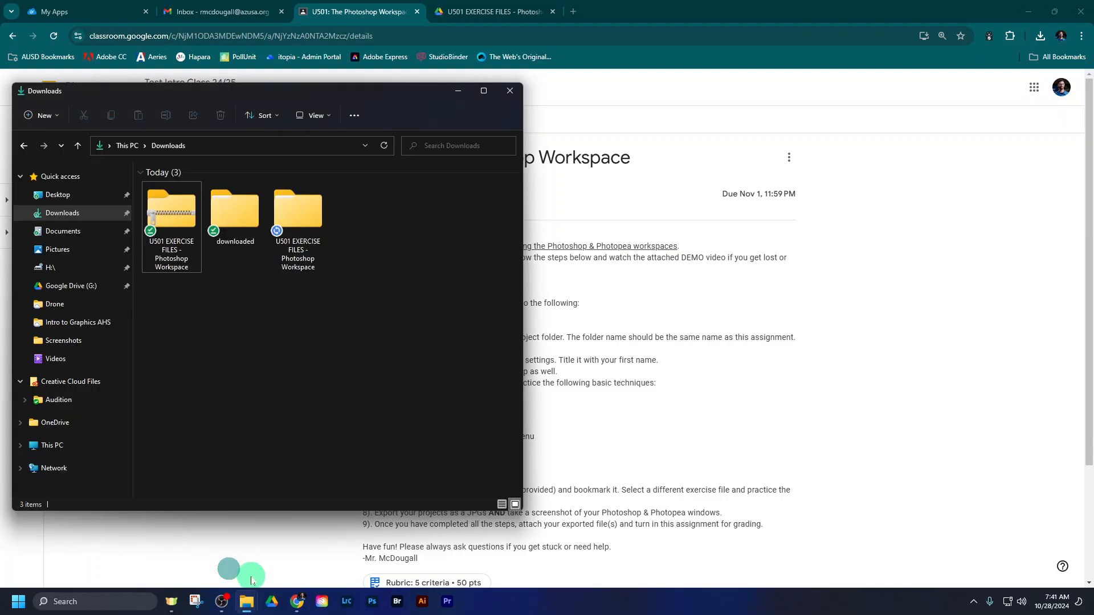
left_click(289, 551)
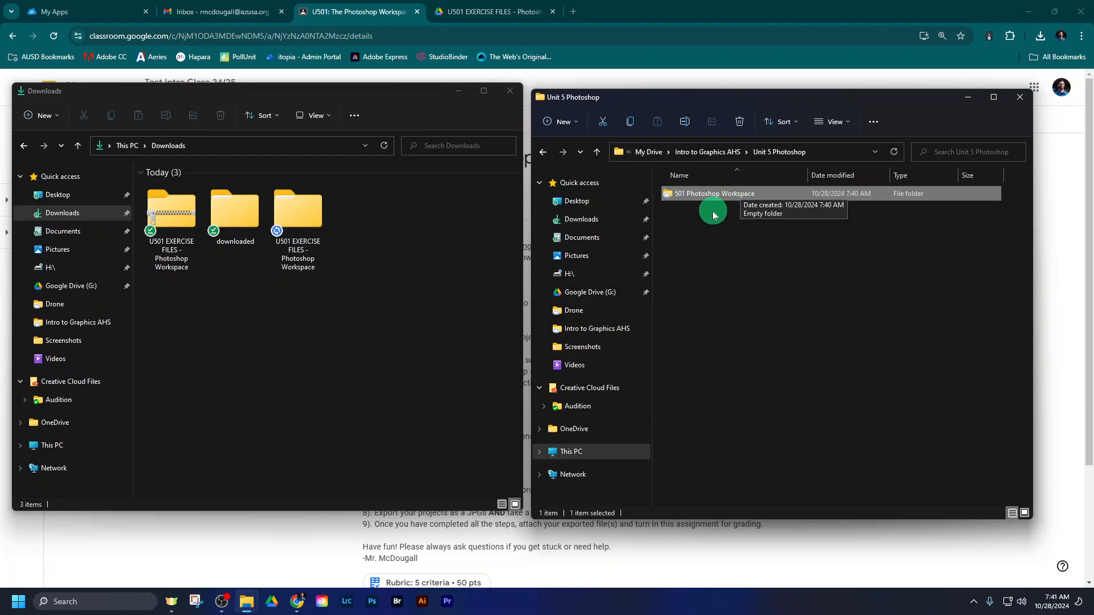
double_click(730, 197)
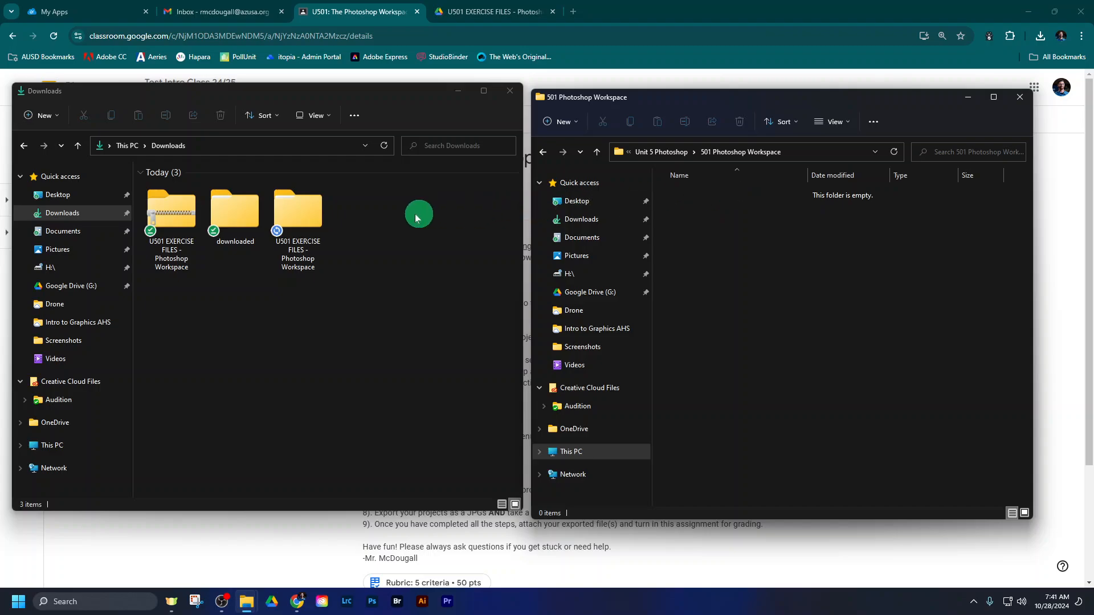
left_click(293, 214)
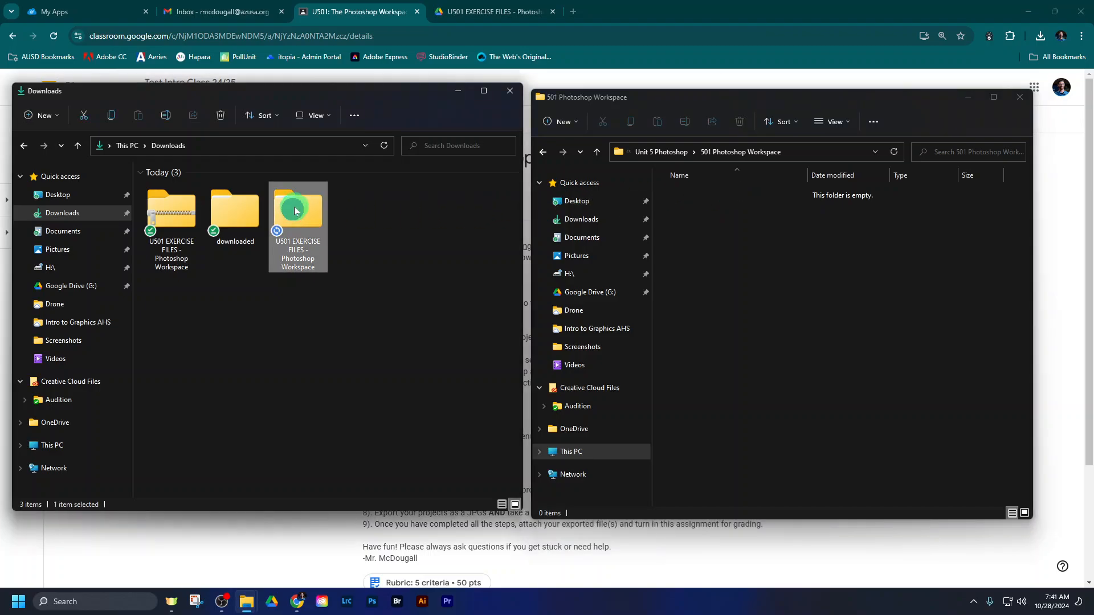
left_click(155, 207)
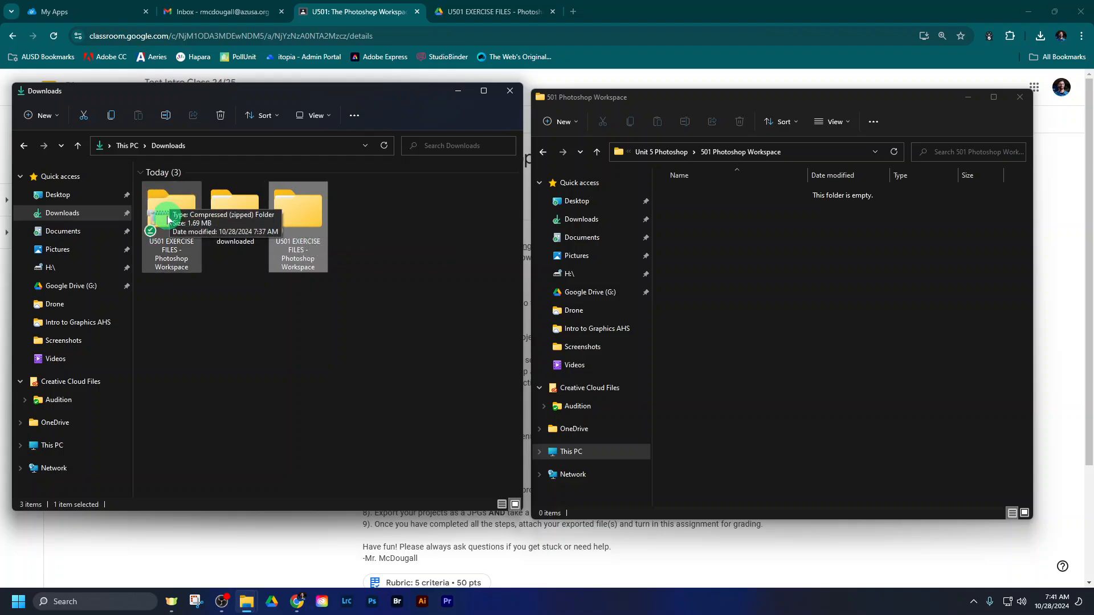
left_click(300, 216)
left_click_drag(299, 217, 724, 238)
left_click(724, 237)
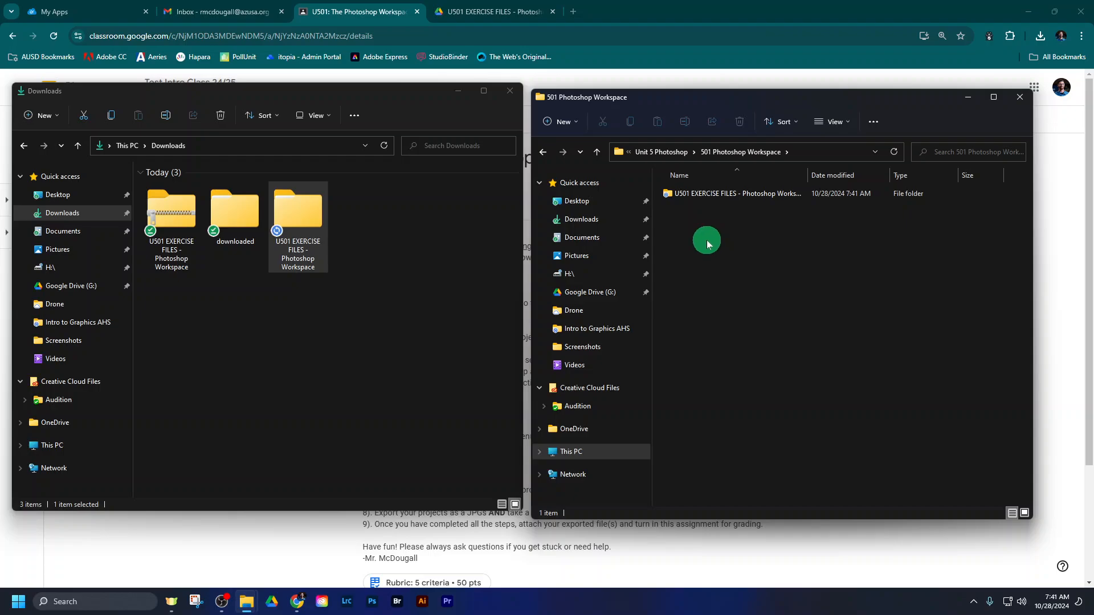
- Switch back to the browser, close the U501 EXERCISE FILES Drive tab, and view the assignment's remaining instructions
left_click(650, 55)
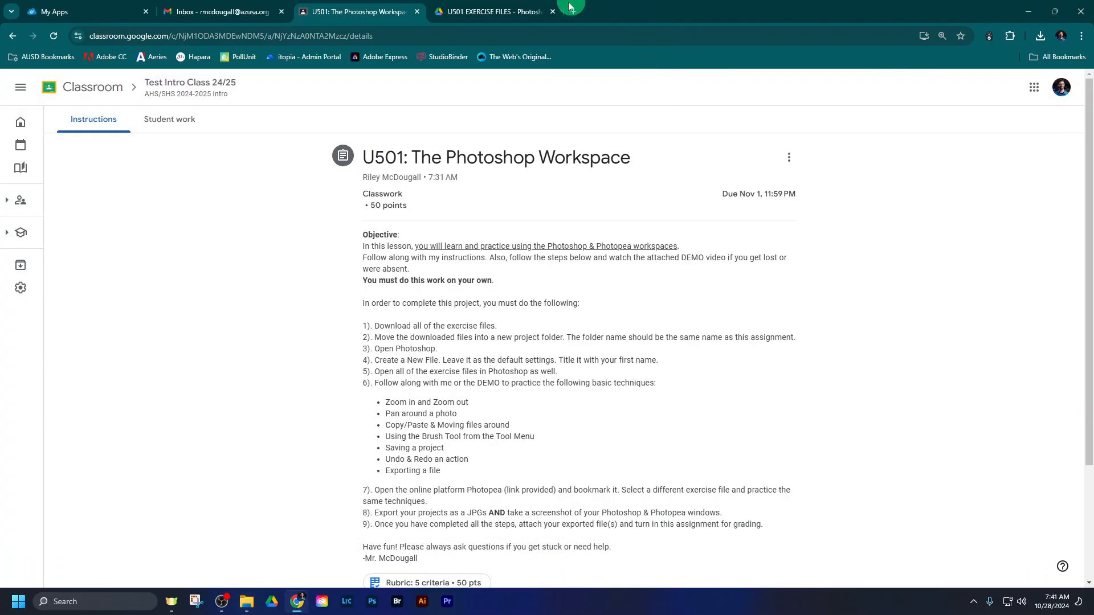
left_click(553, 12)
scroll(713, 308, "down", 1)
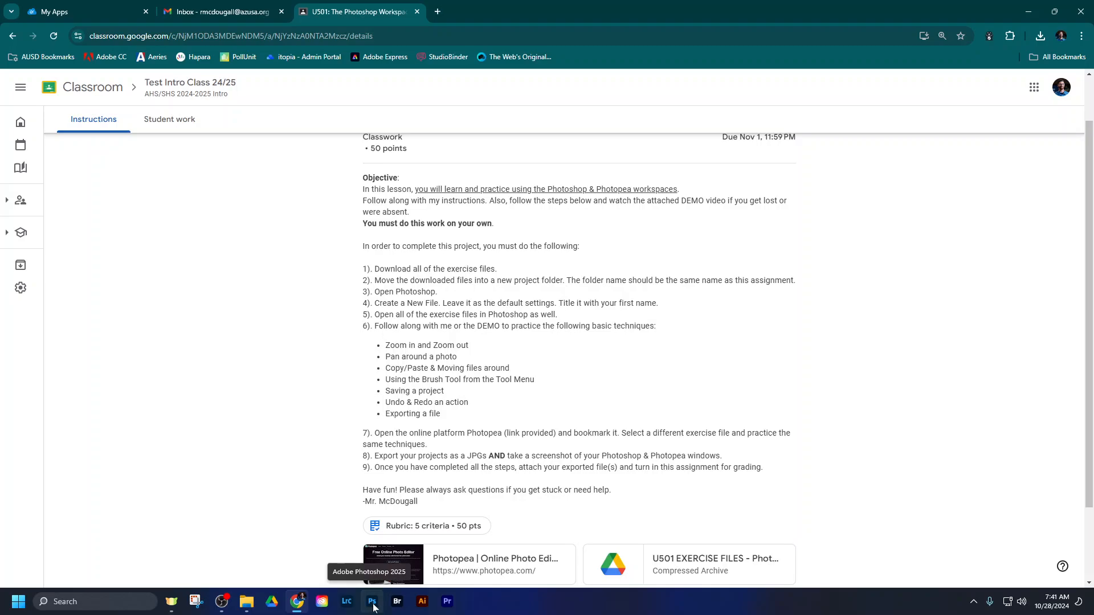
- Look up Adobe Photoshop 2025 among all installed apps, view its pinning options, and launch Photoshop
left_click(19, 603)
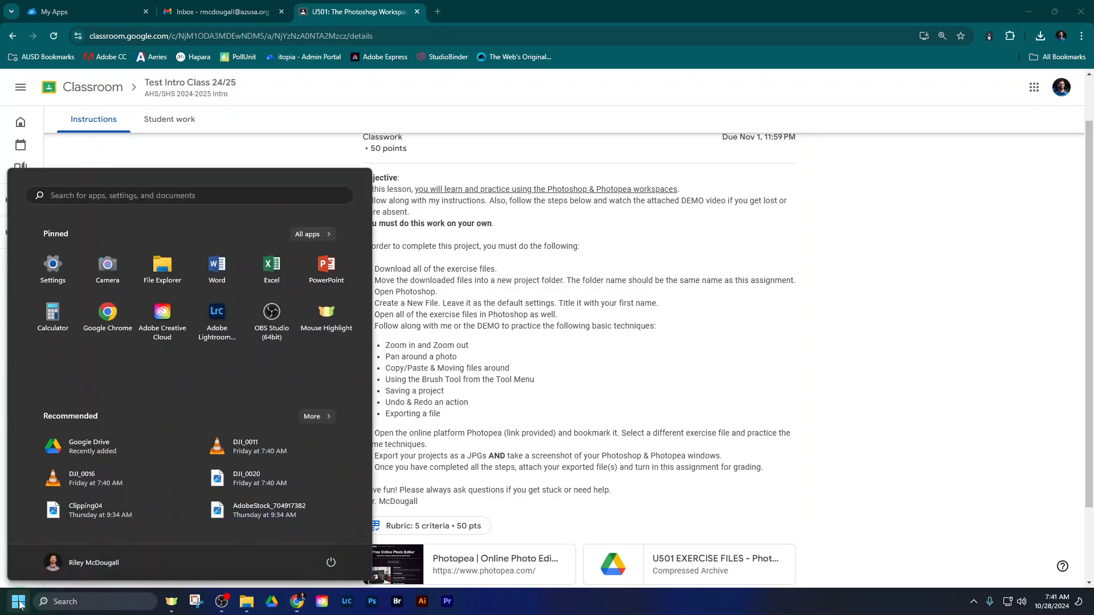
left_click(312, 233)
scroll(165, 319, "down", 1)
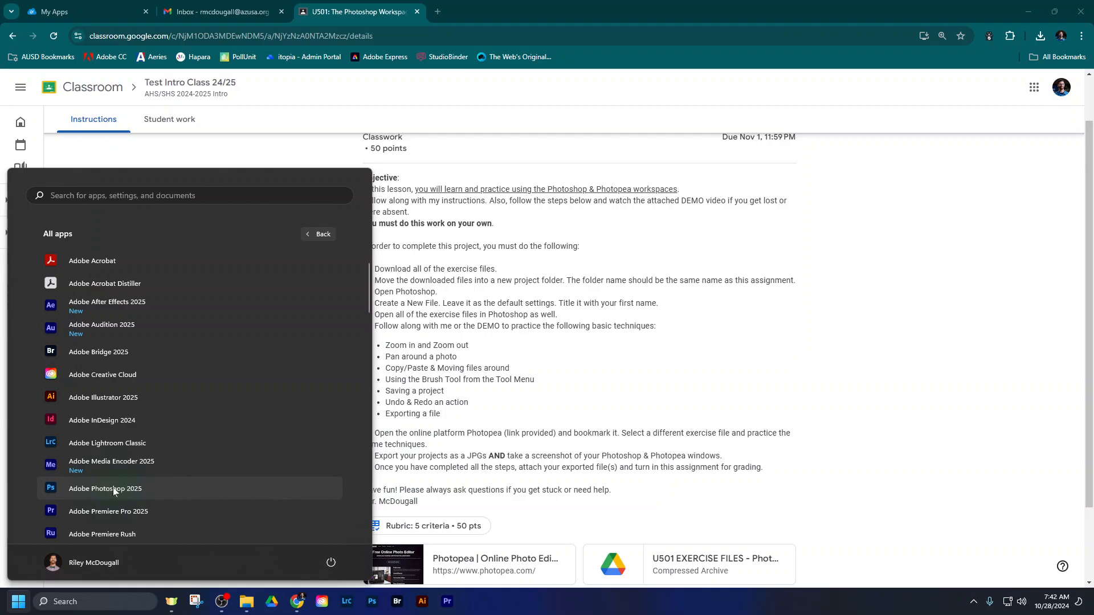
right_click(112, 488)
mouse_move(152, 516)
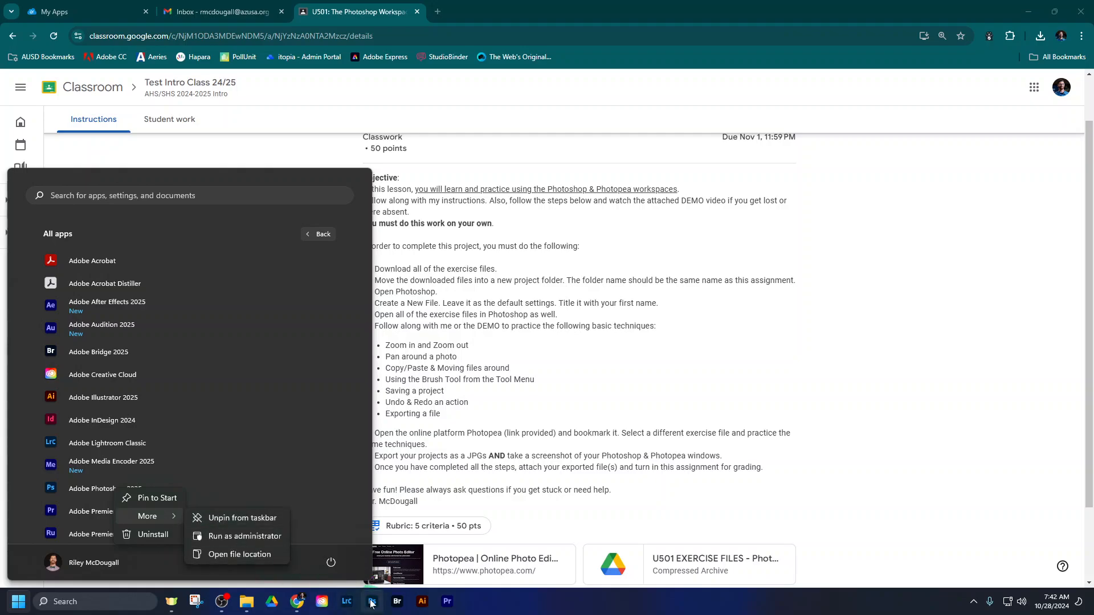
left_click(371, 604)
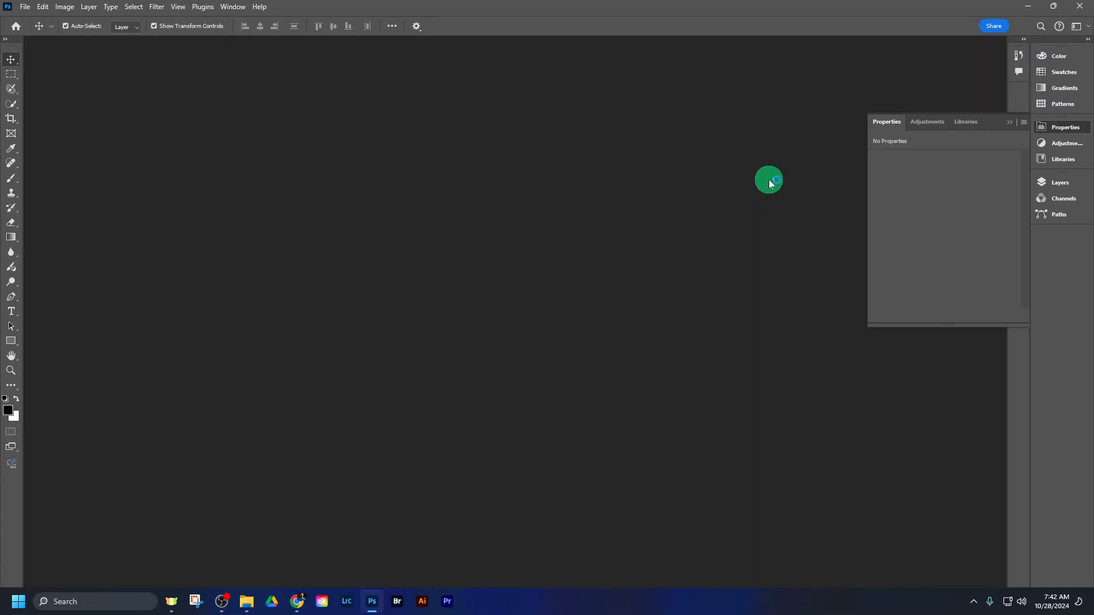
- Restore the Photoshop window to a floating size, reposition and resize it over the browser, and maximize it again
left_click(1056, 13)
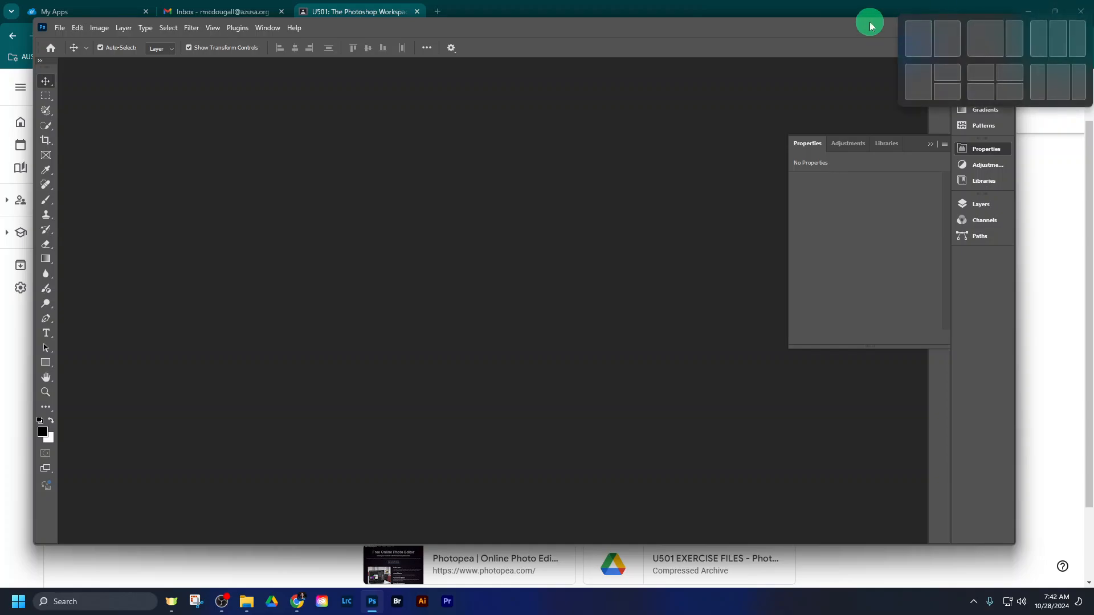
left_click_drag(874, 22, 850, 50)
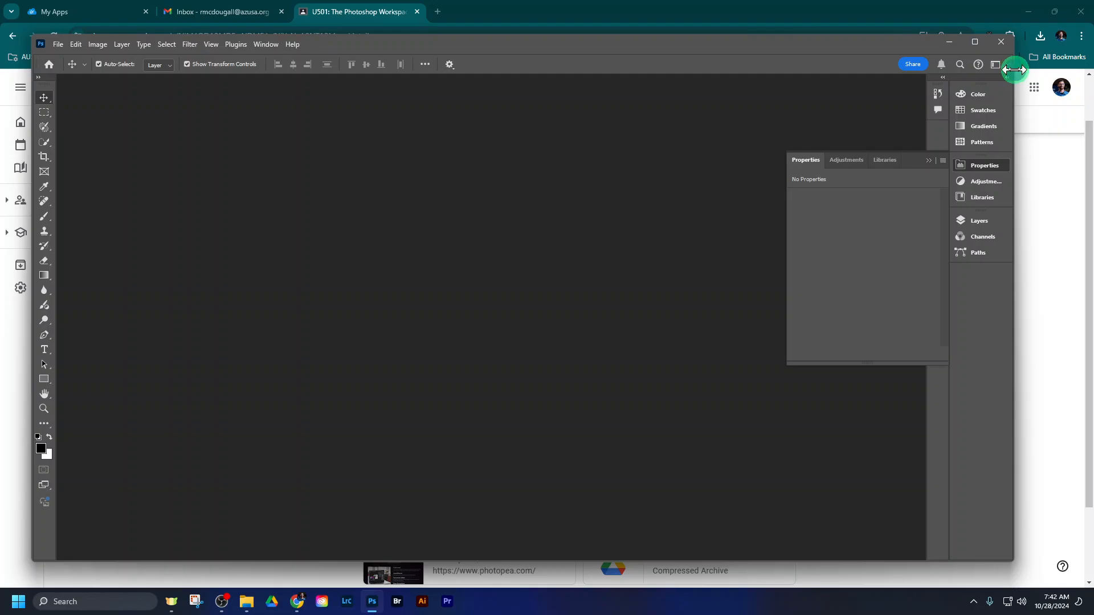
left_click_drag(1014, 70, 906, 57)
left_click_drag(788, 48, 903, 47)
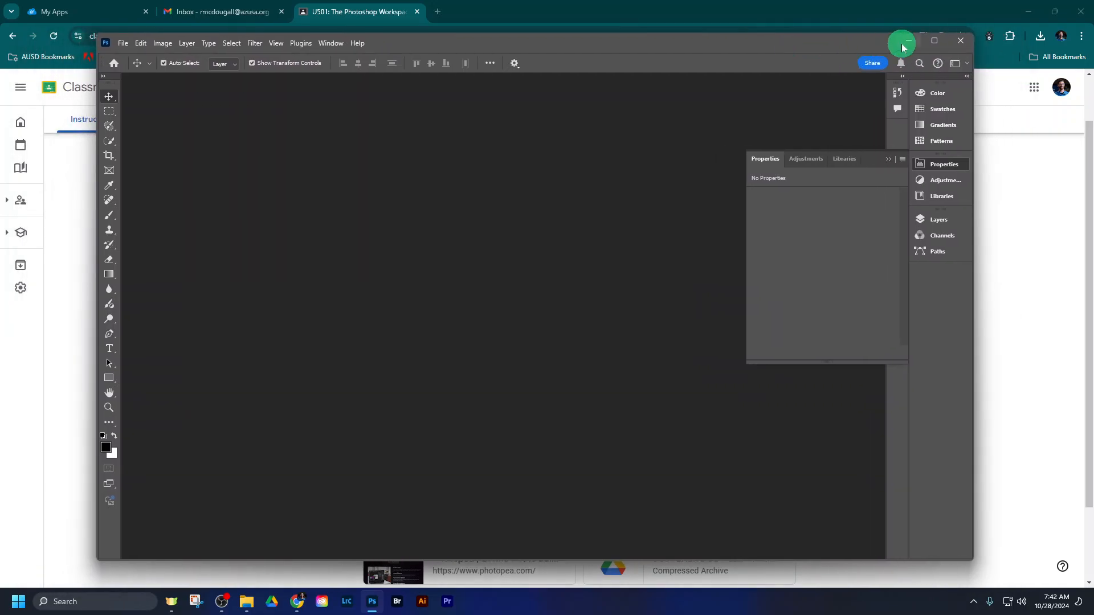
left_click(935, 41)
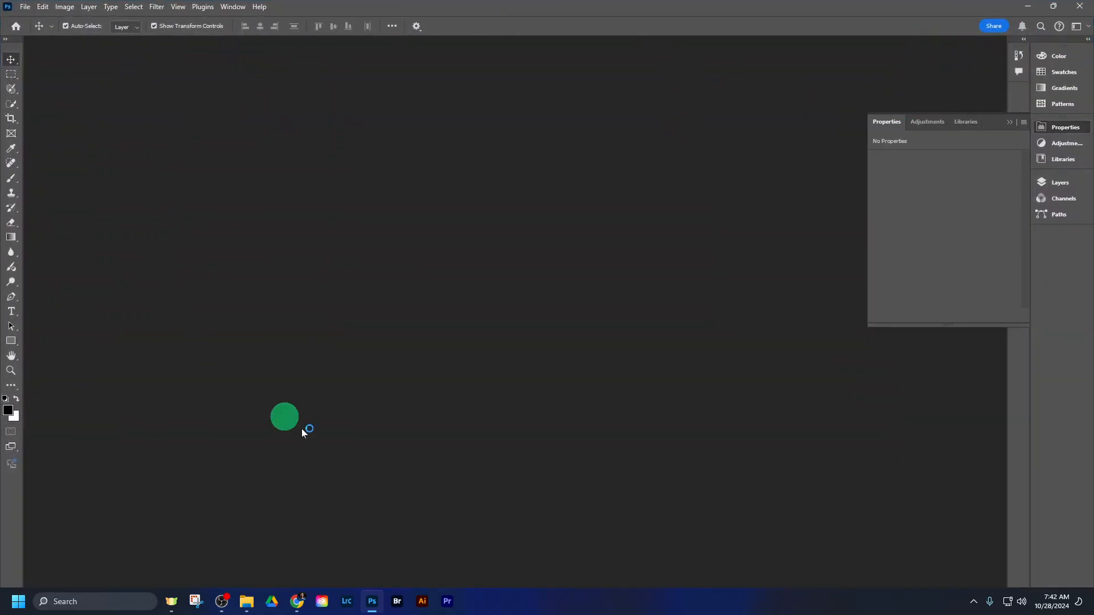
- Float the Photoshop window, shrink it over the browser, and bring the Classroom page to the front
left_click(1053, 7)
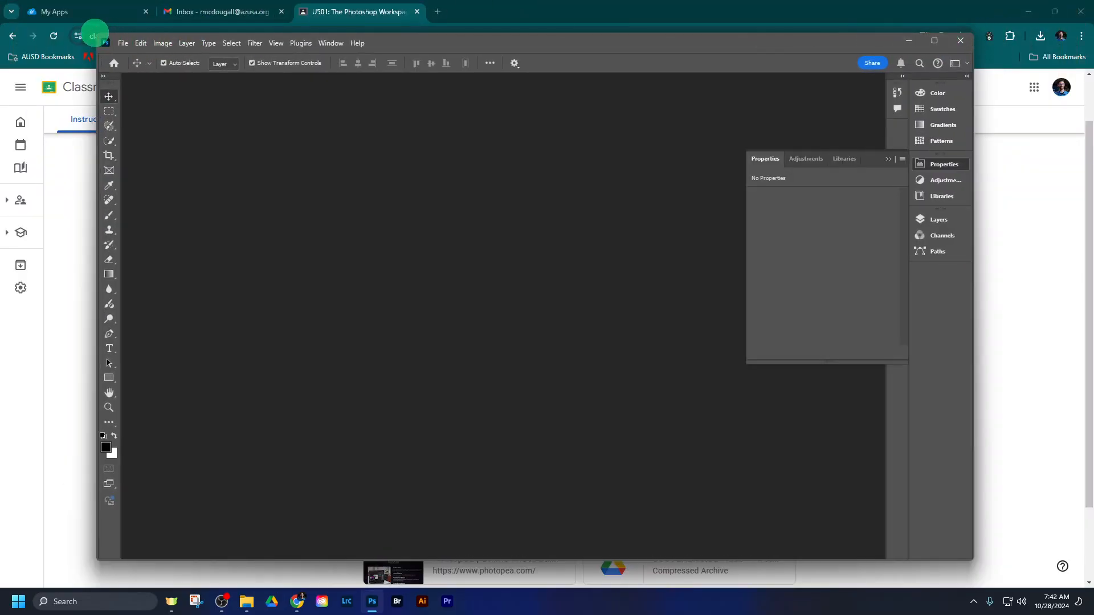
left_click_drag(96, 35, 172, 57)
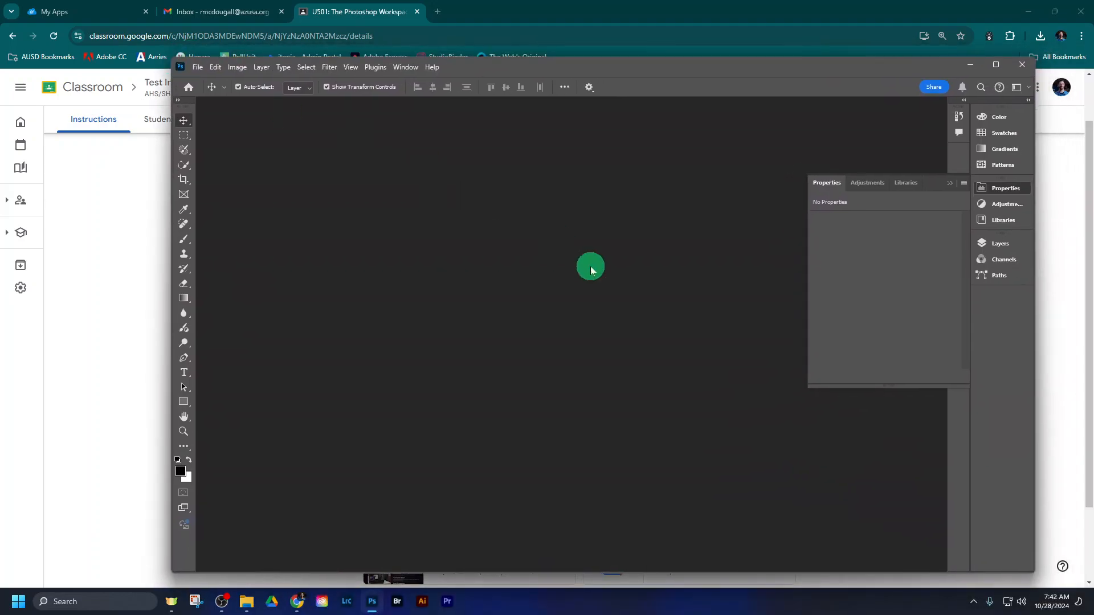
left_click_drag(1035, 573, 748, 531)
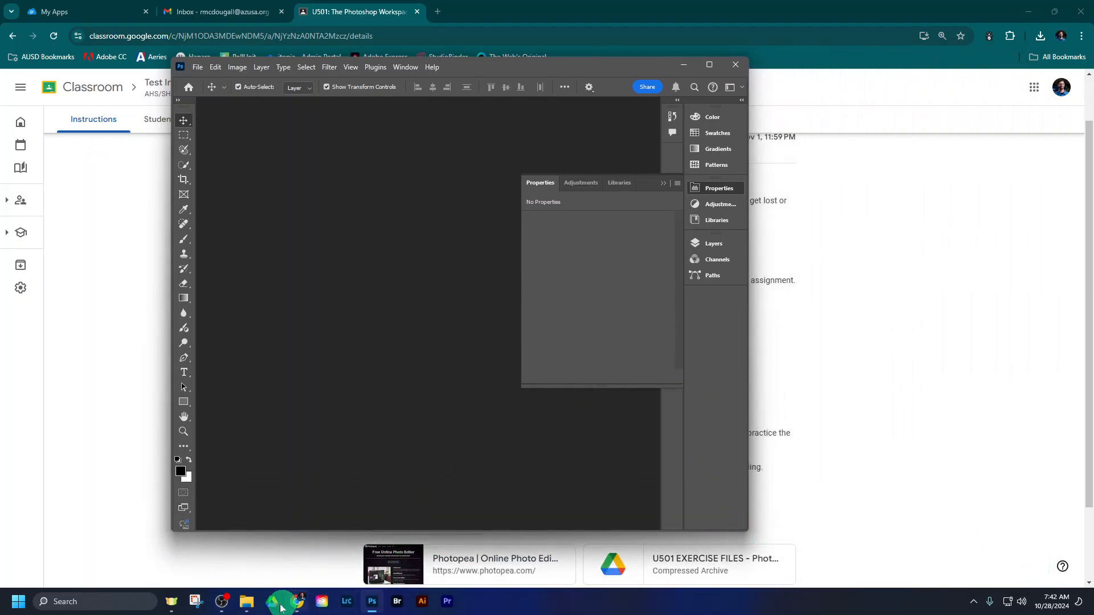
left_click(223, 601)
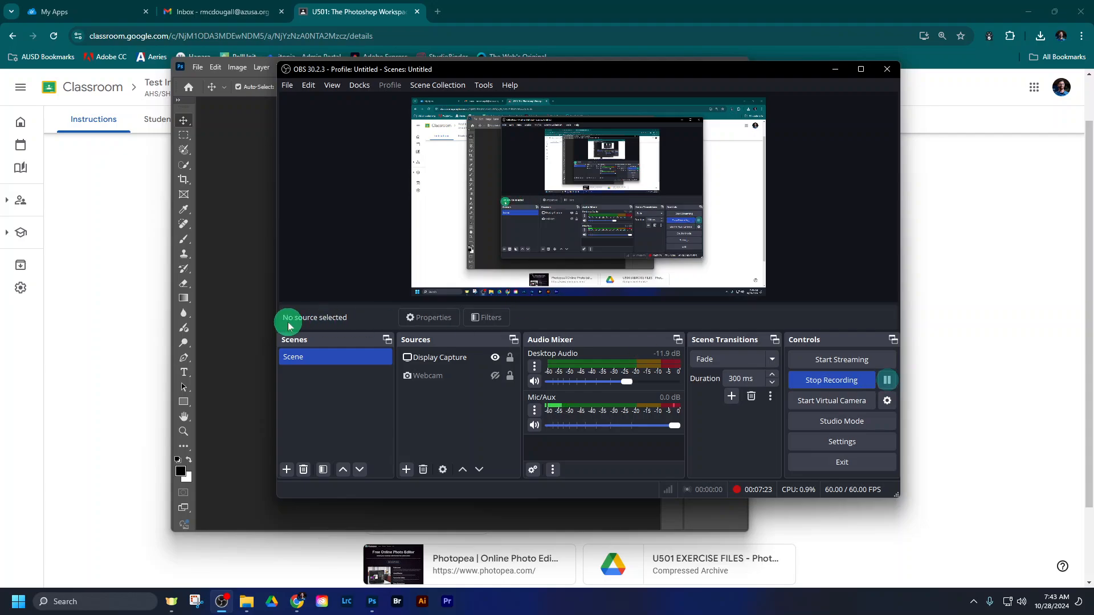
left_click(109, 316)
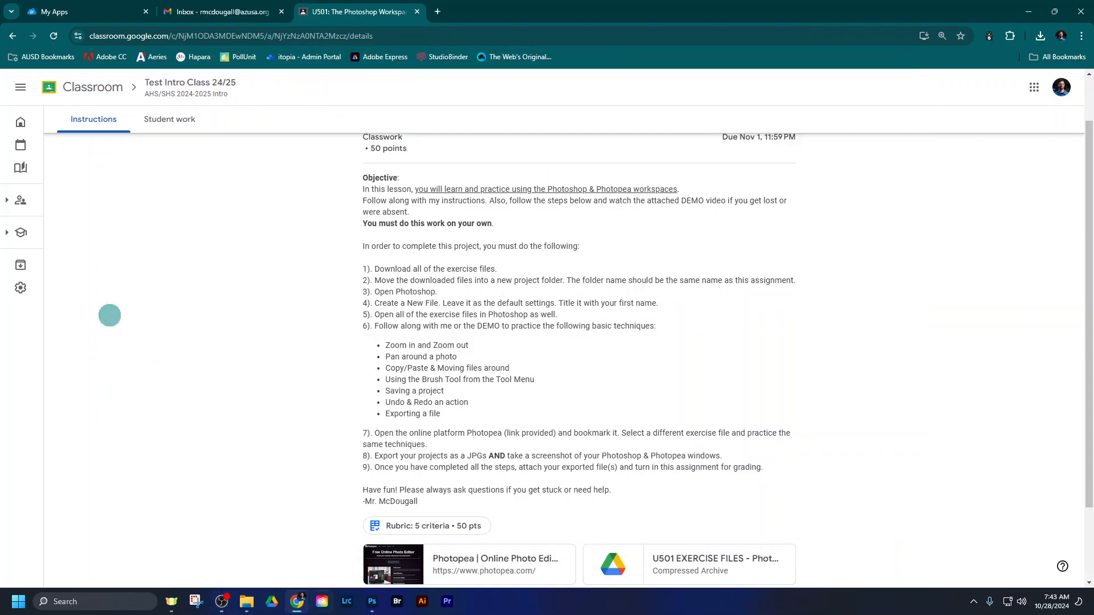
- Switch back to Photoshop, practice moving its floating window aside, and maximize it to fill the screen
left_click(373, 601)
left_click_drag(548, 69, 673, 49)
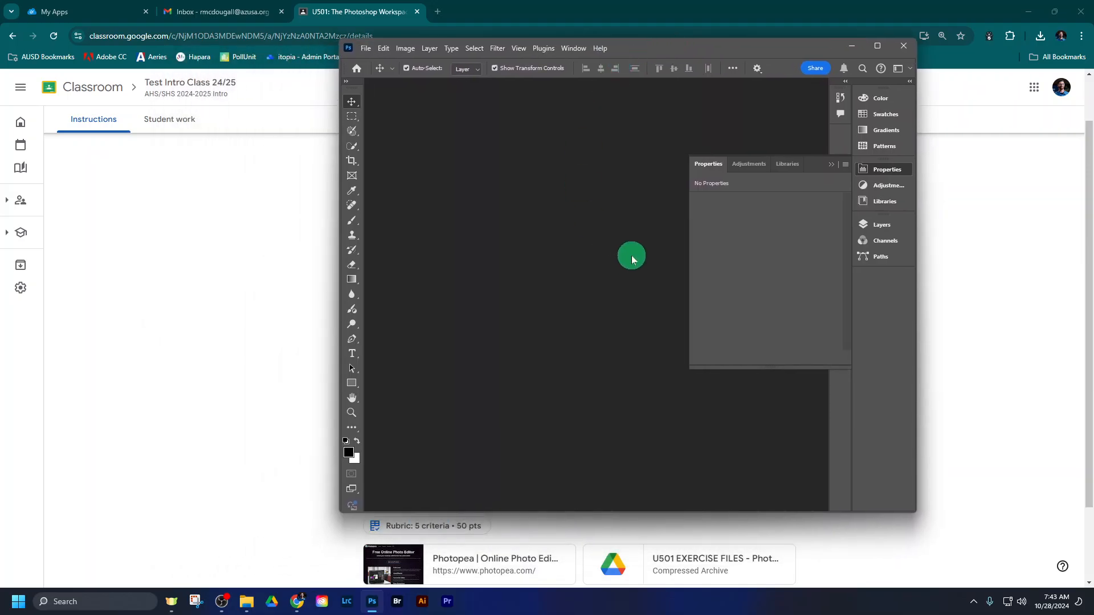
left_click(879, 46)
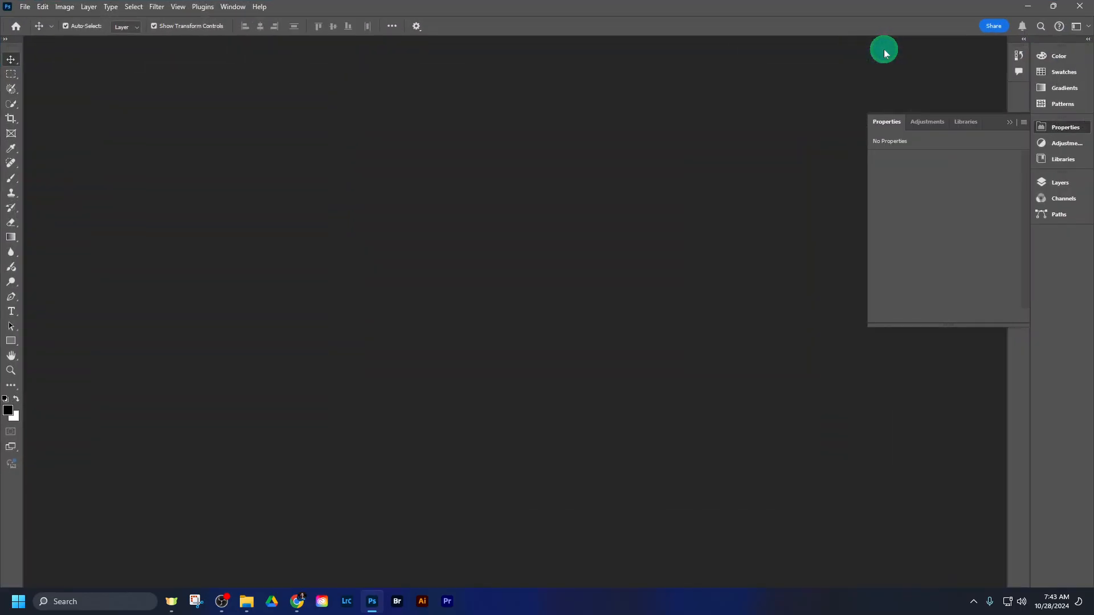
left_click(1053, 6)
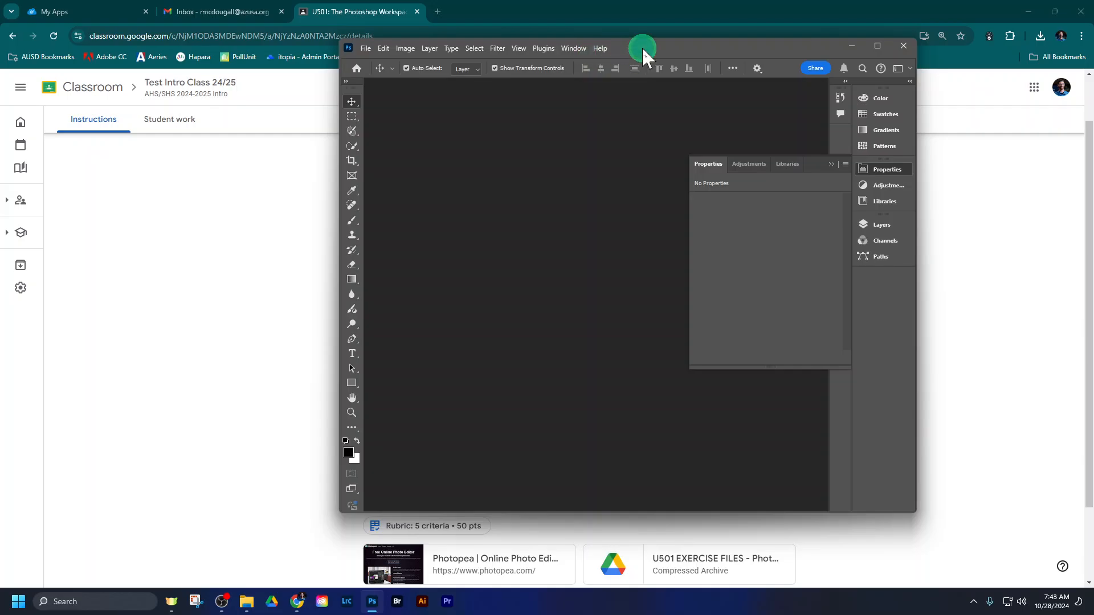
left_click_drag(642, 46, 728, 74)
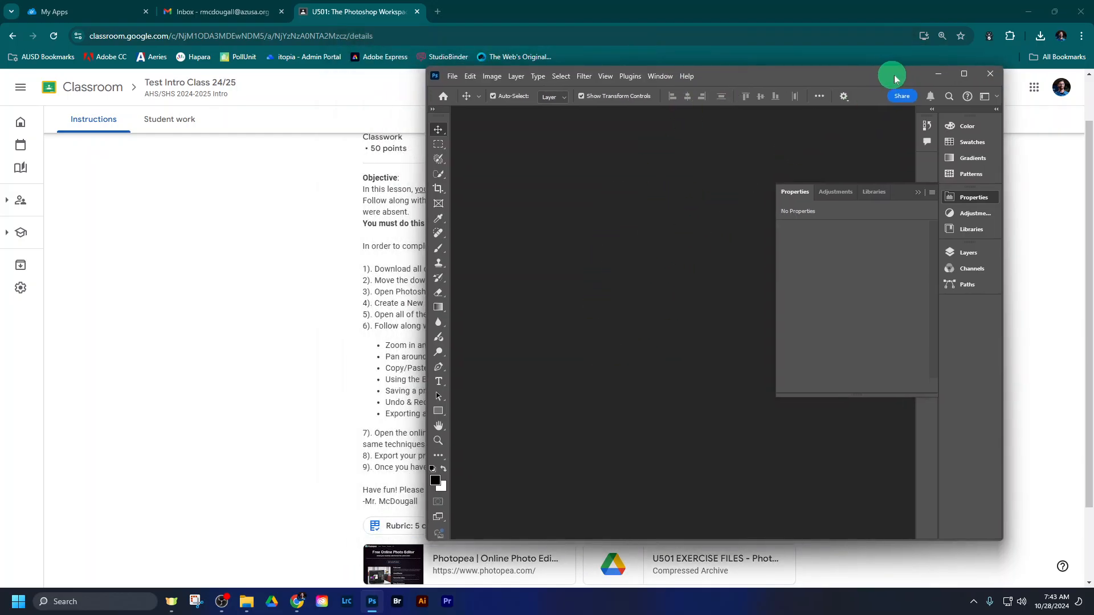
left_click(964, 74)
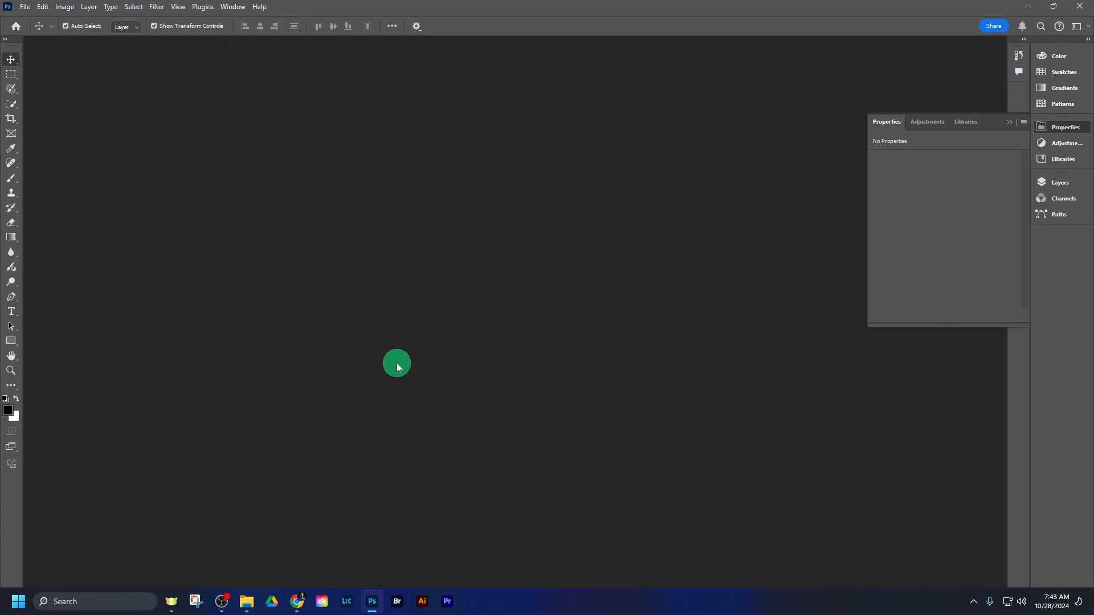
- Collapse the Properties panel, and practice opening and collapsing the Libraries and Layers panels until all are reduced to icons
left_click(1010, 122)
left_click(1051, 135)
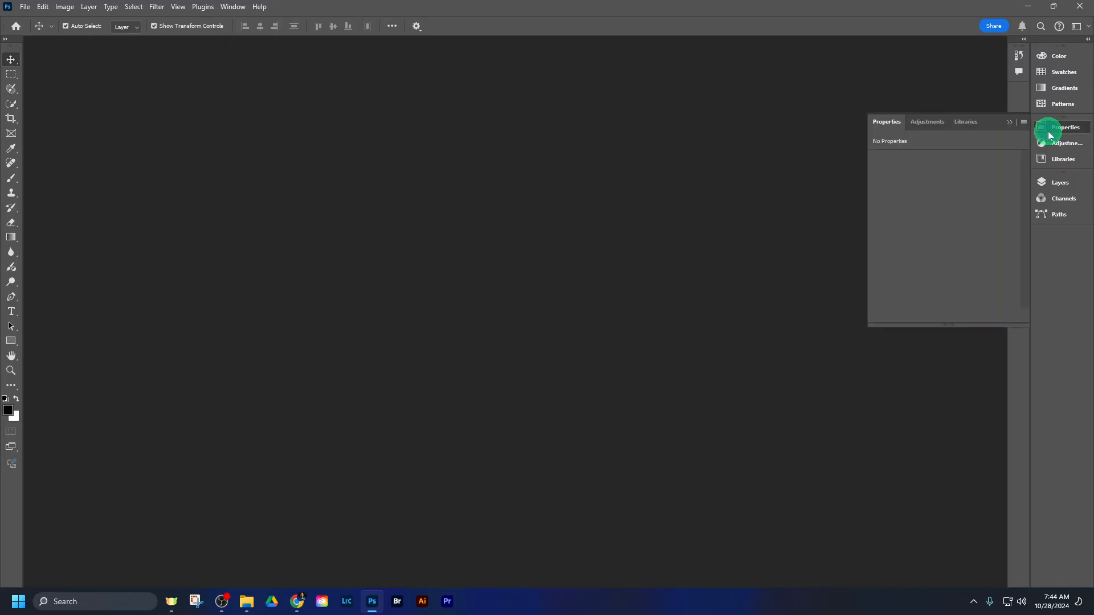
left_click(1049, 144)
left_click(1056, 159)
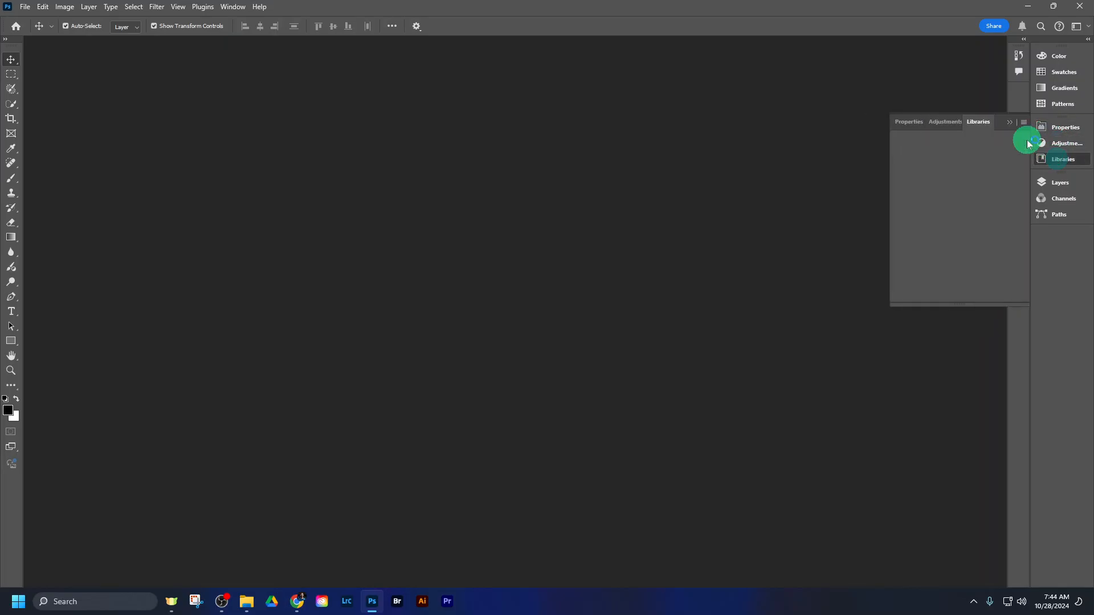
left_click(1011, 124)
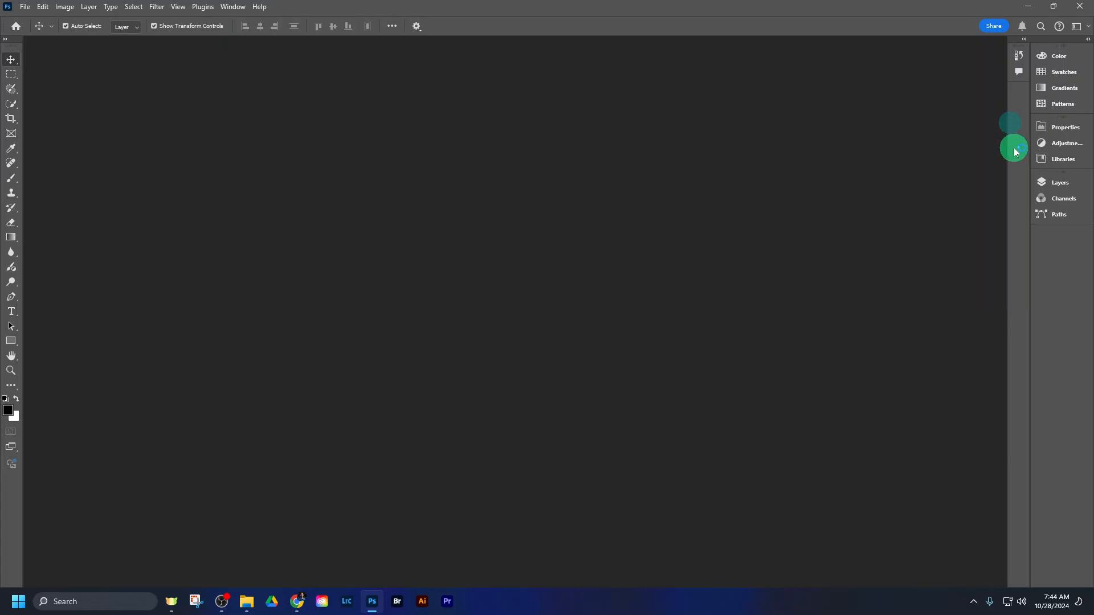
left_click(1064, 161)
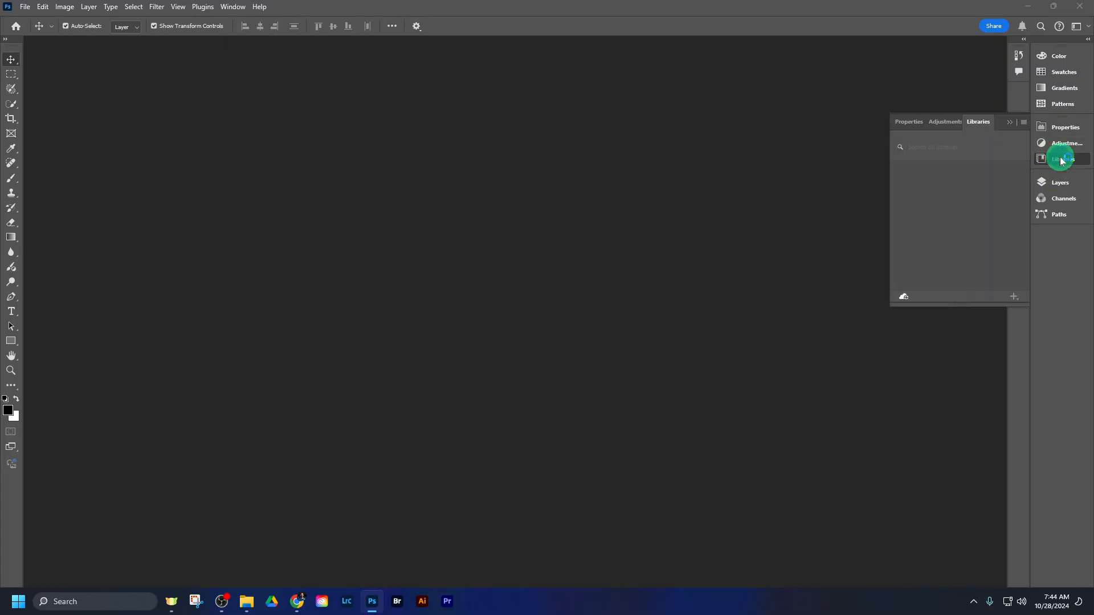
left_click(1010, 123)
left_click(1043, 179)
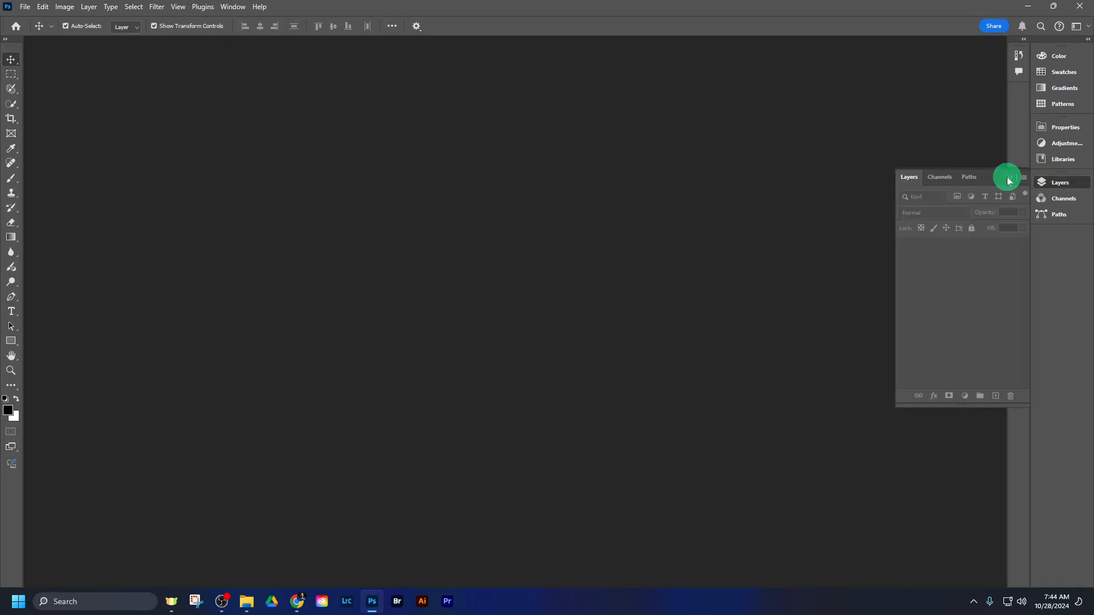
left_click(1009, 180)
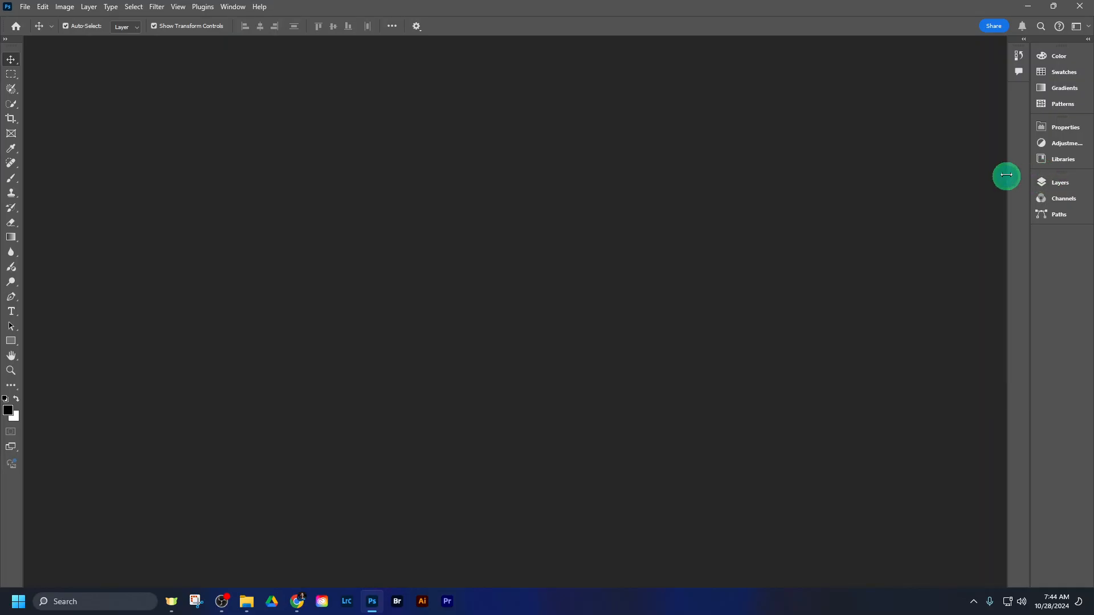
- Toggle the panel docks between expanded panels and icons, ending with both docks collapsed to icons
left_click(1019, 41)
left_click(1020, 46)
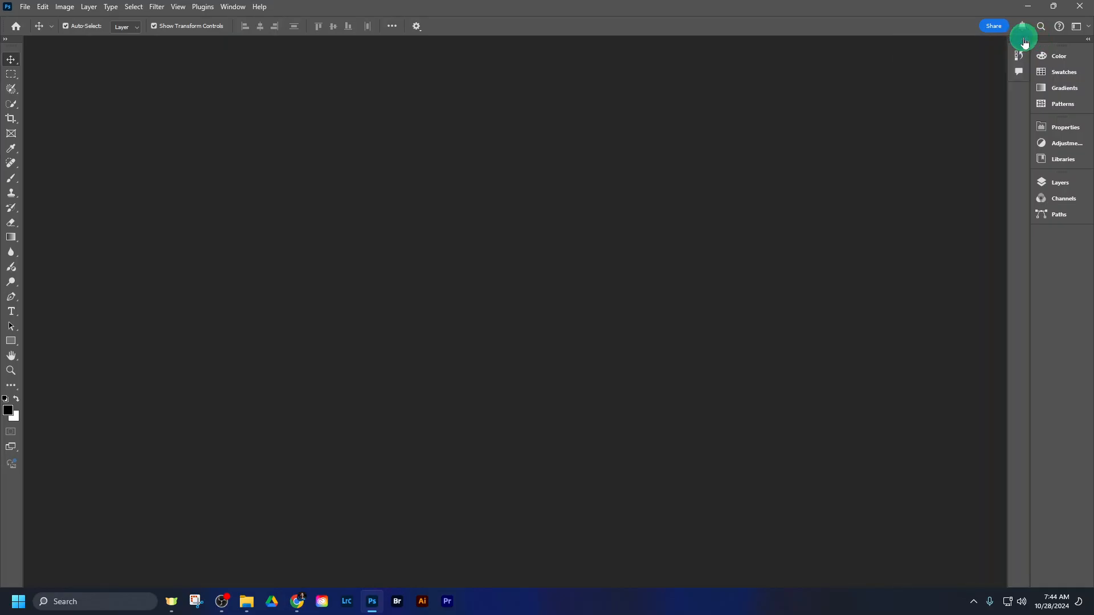
left_click(1088, 40)
left_click(1087, 40)
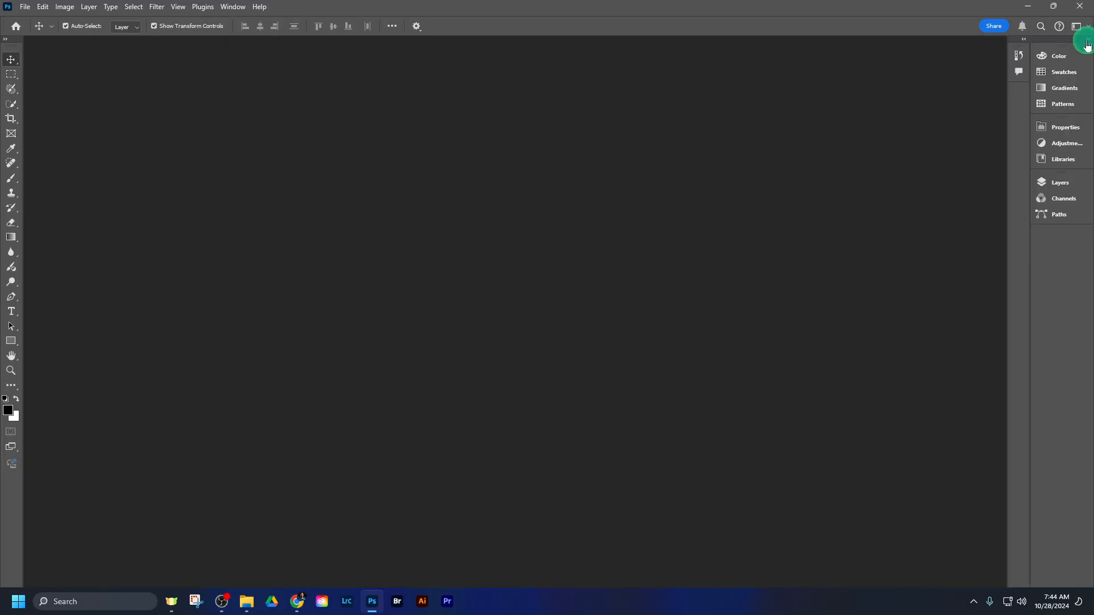
left_click(1087, 40)
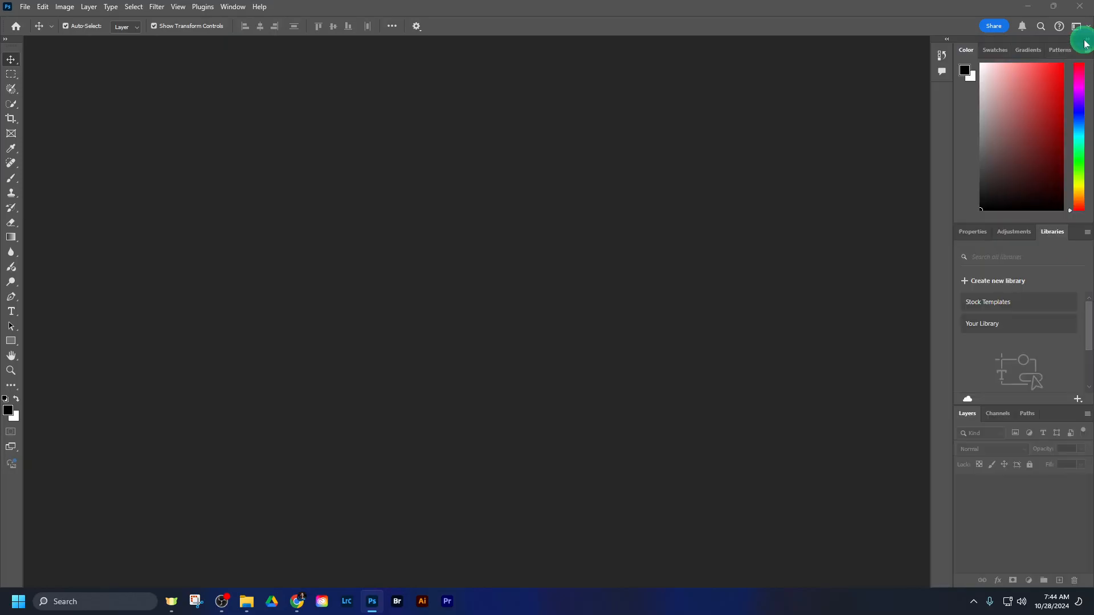
left_click(1085, 41)
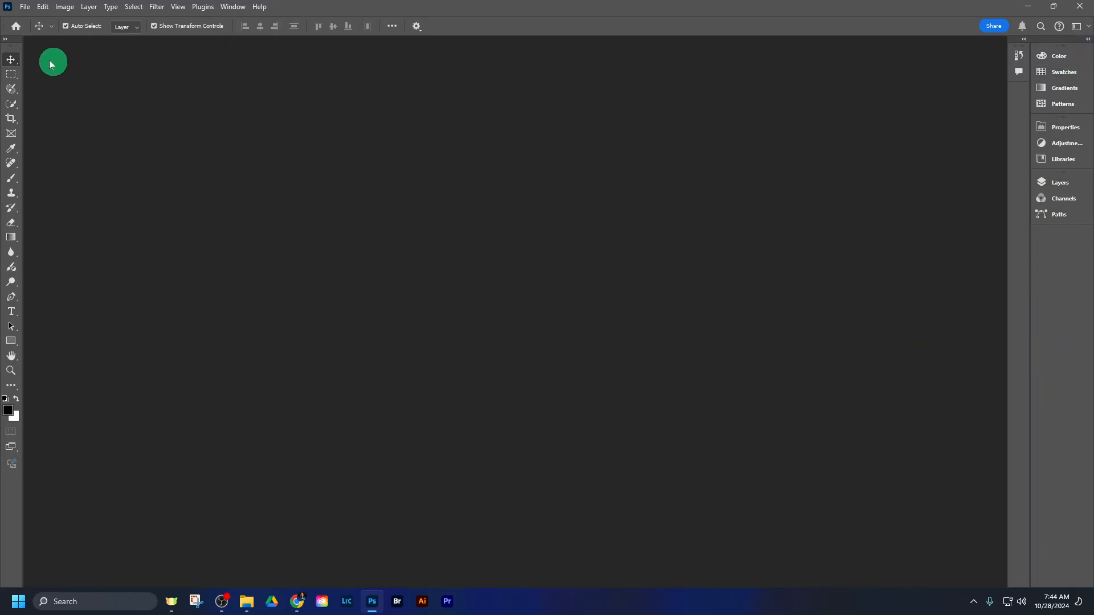
- Toggle the tool menu between its two-column and single-column layouts, ending on the single column
left_click(8, 41)
left_click(7, 42)
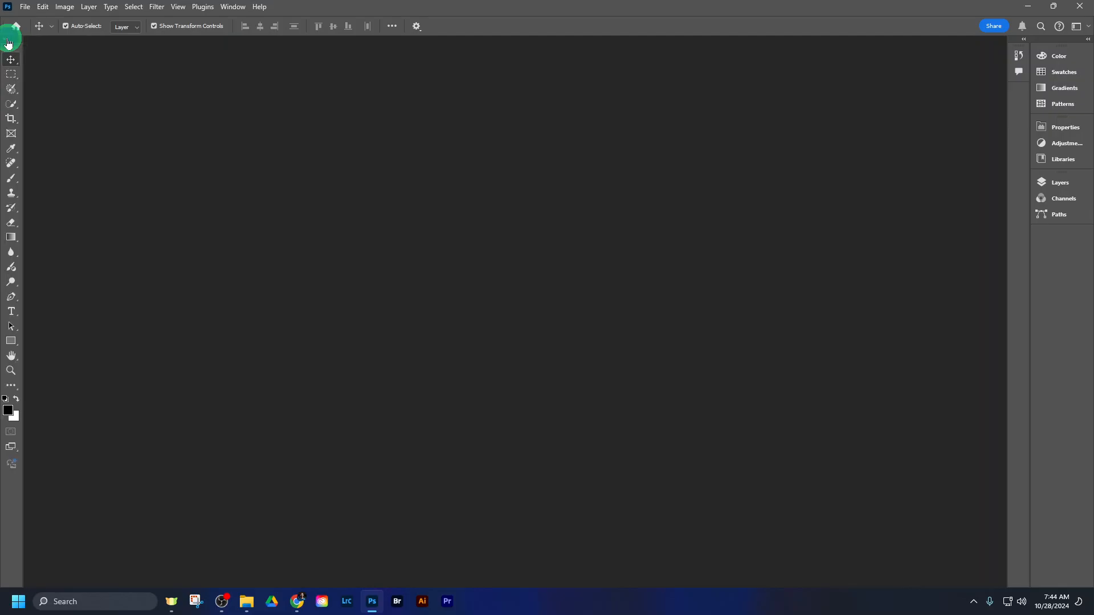
left_click(8, 41)
left_click(7, 42)
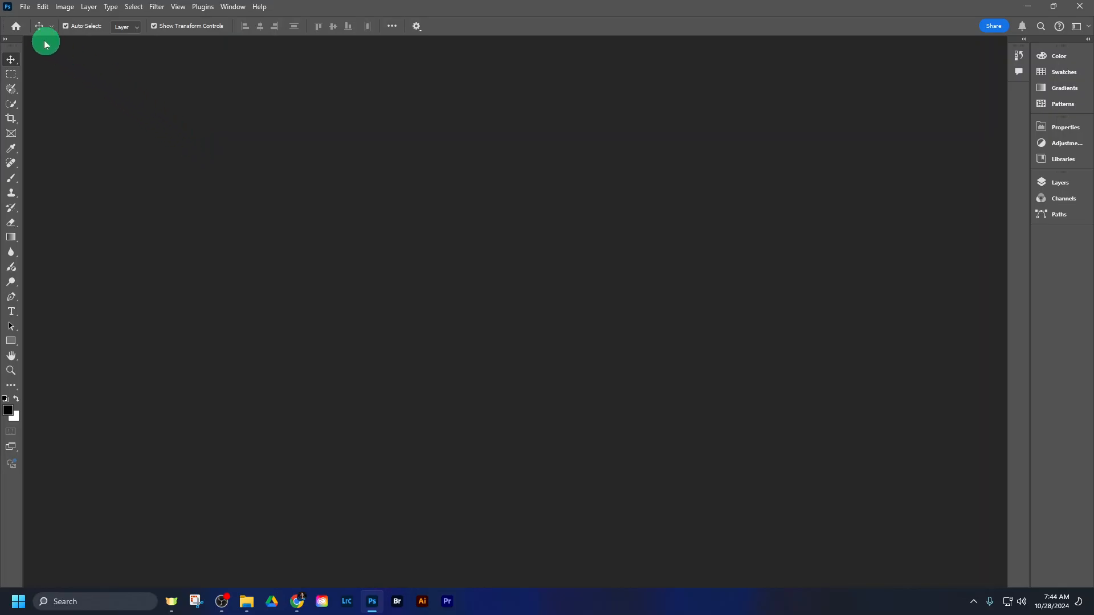
- Create a new document from the Default Photoshop Size preset (7 x 5 in at 300 ppi), titled with one's last name, and dismiss the Generate Image tip
left_click(24, 7)
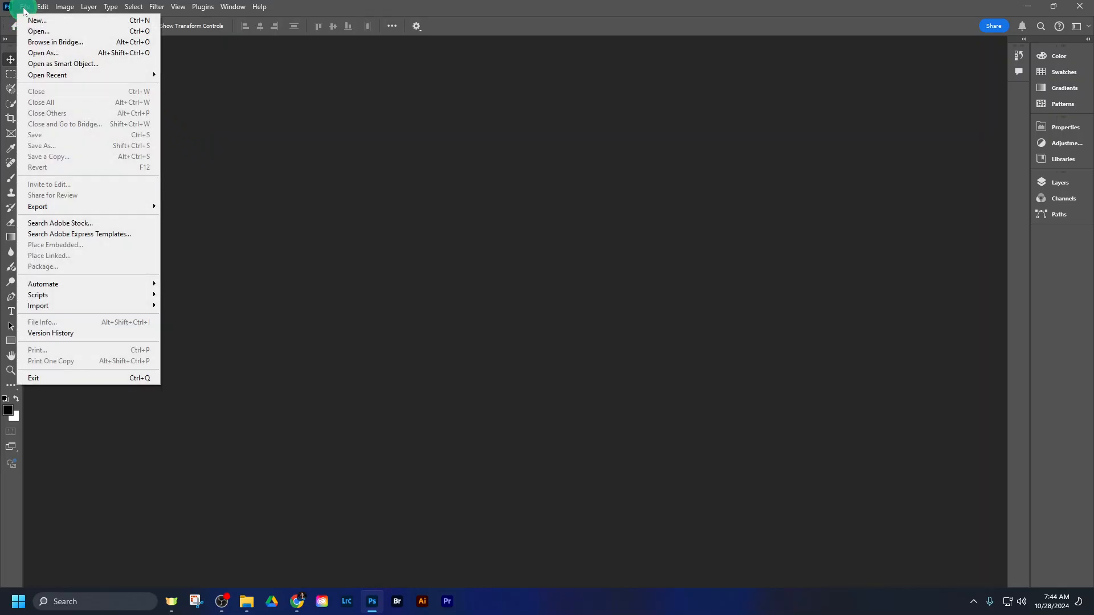
left_click(25, 20)
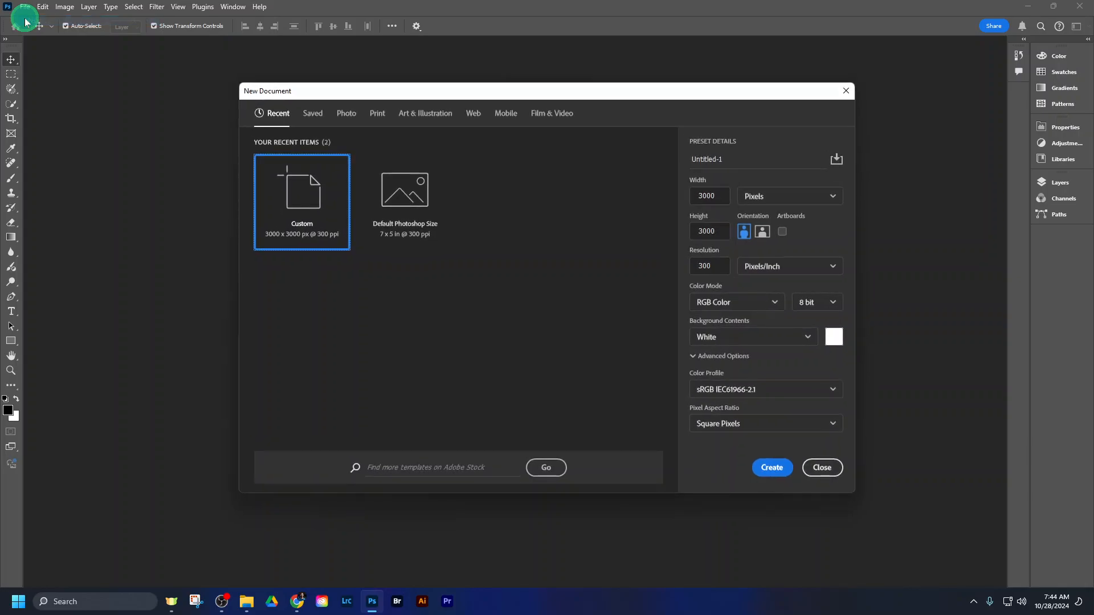
left_click(413, 222)
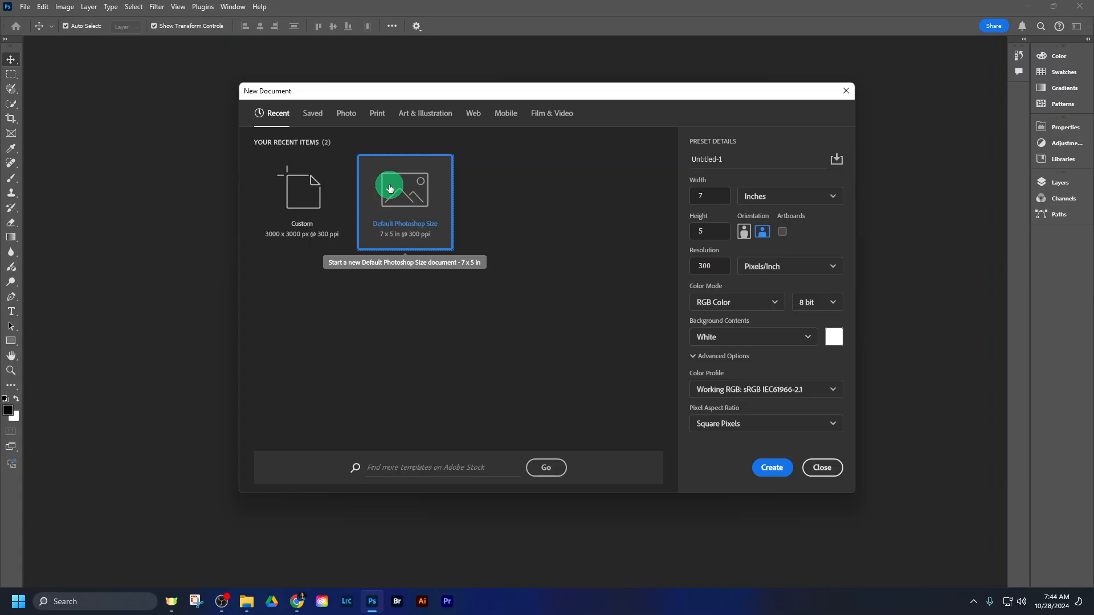
double_click(738, 160)
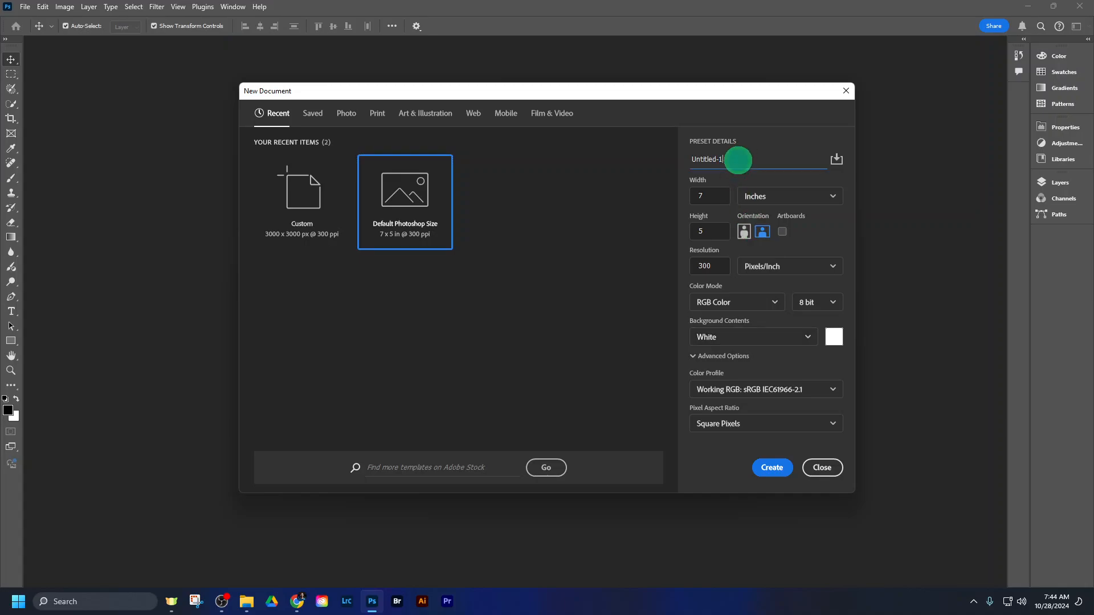
left_click_drag(738, 160, 667, 160)
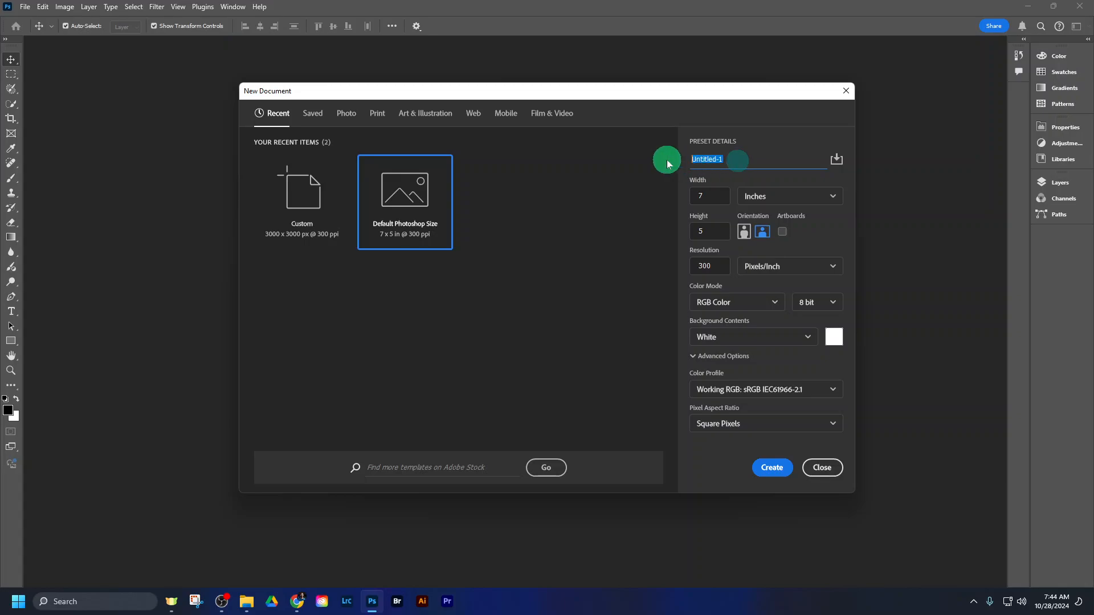
type("McDougall")
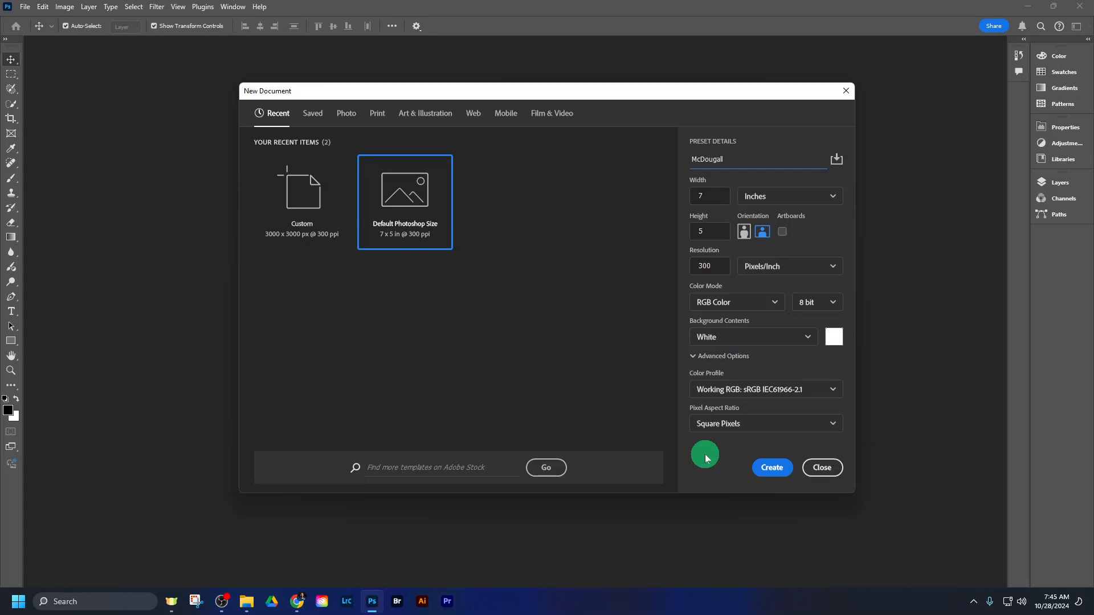
left_click(775, 467)
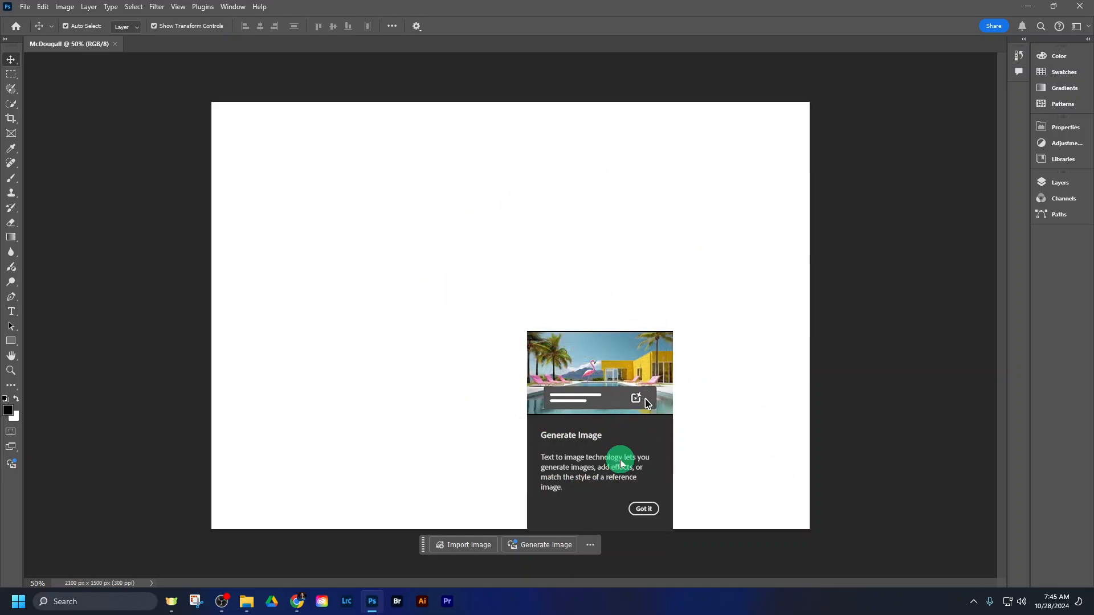
left_click(640, 506)
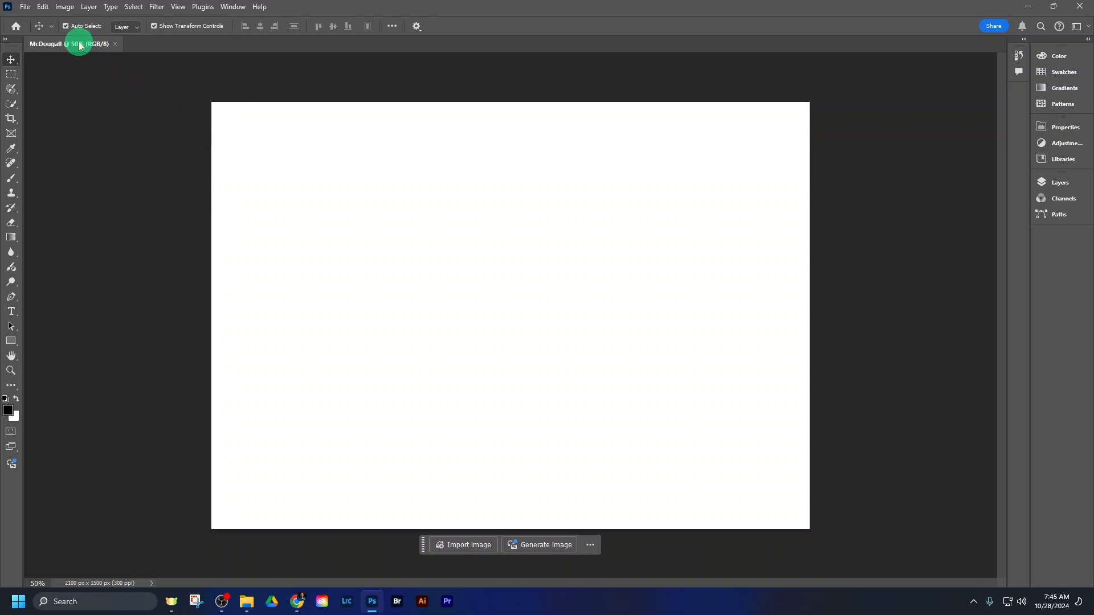
- Open Photoshop01 from the U501 EXERCISE FILES folder under Unit 5 Photoshop, 501 Photoshop Workspace, in the Intro to Graphics AHS folder on Google Drive
left_click(26, 7)
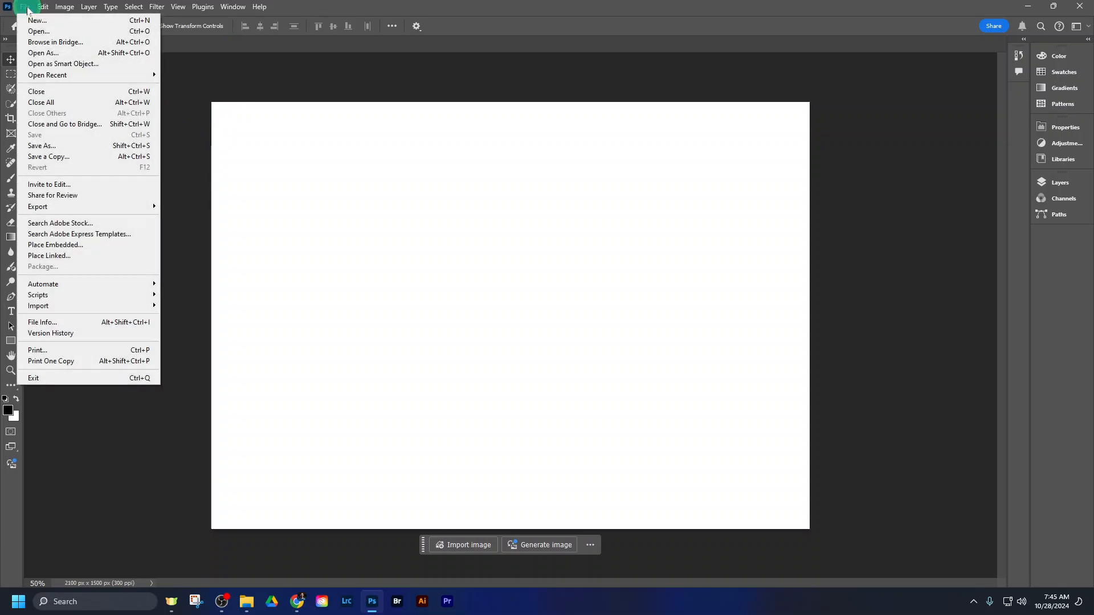
left_click(33, 31)
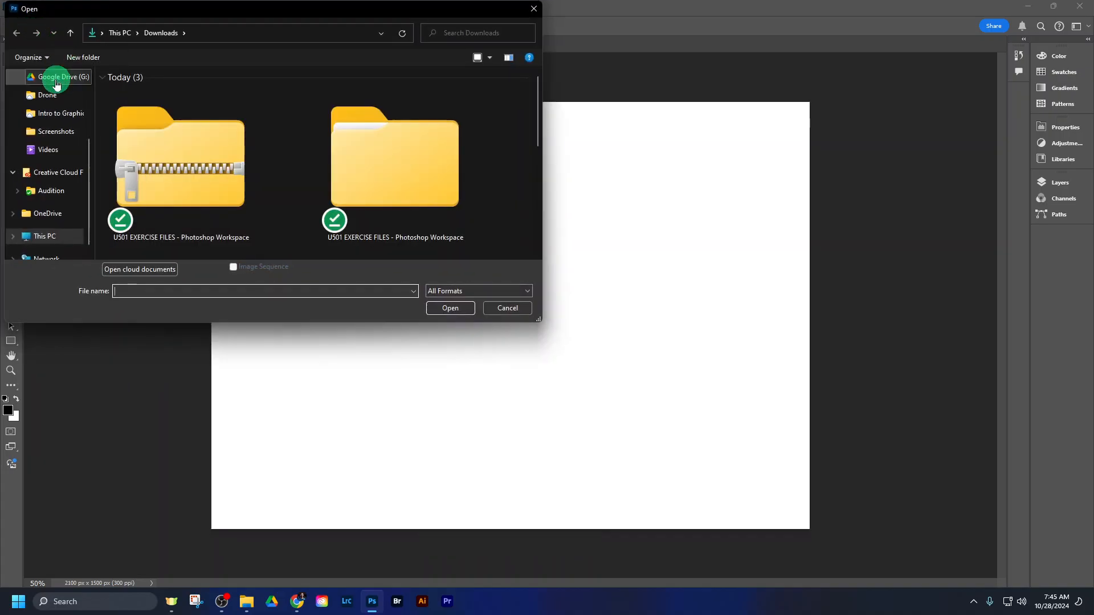
left_click(49, 82)
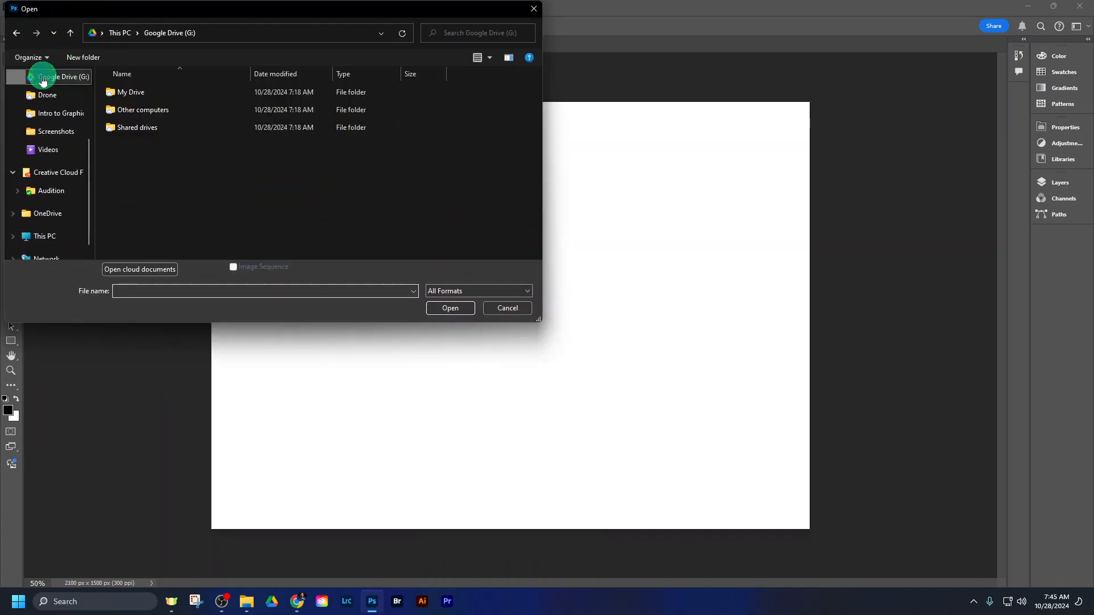
double_click(136, 94)
double_click(155, 128)
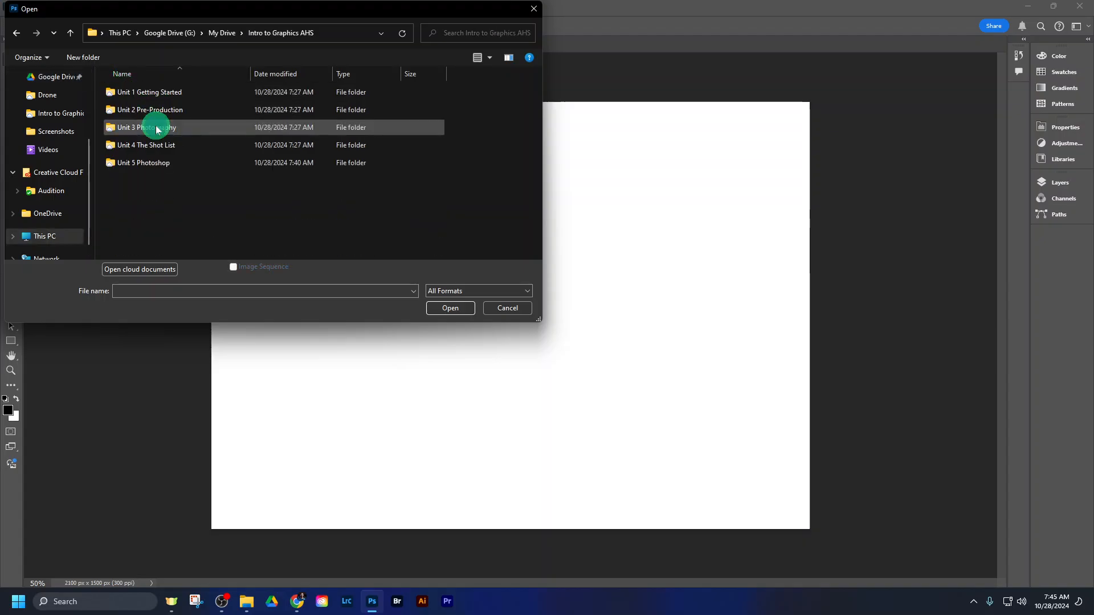
double_click(153, 163)
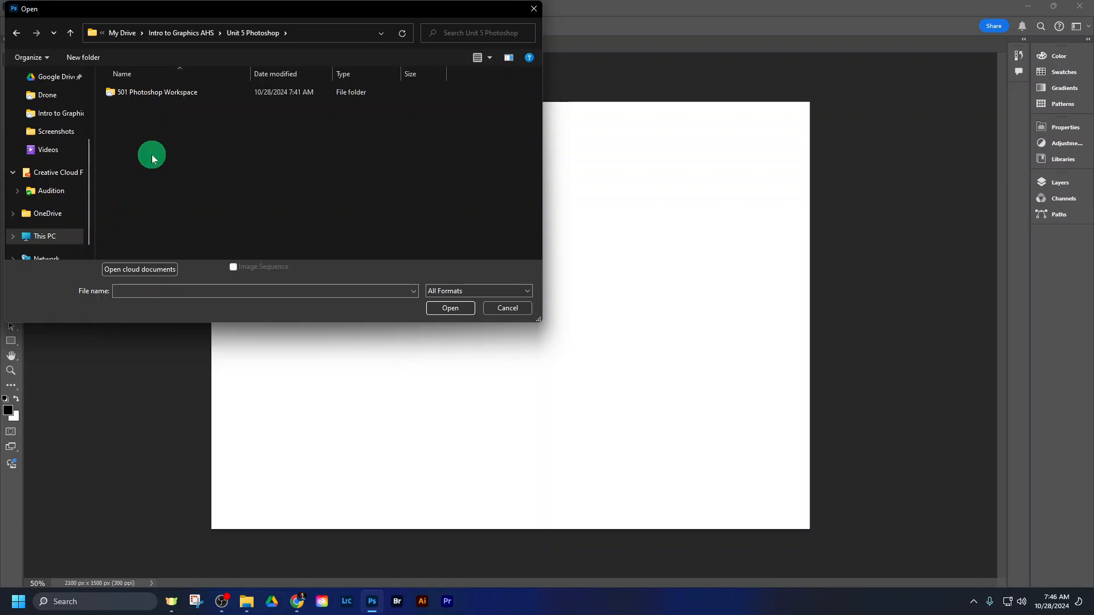
double_click(159, 93)
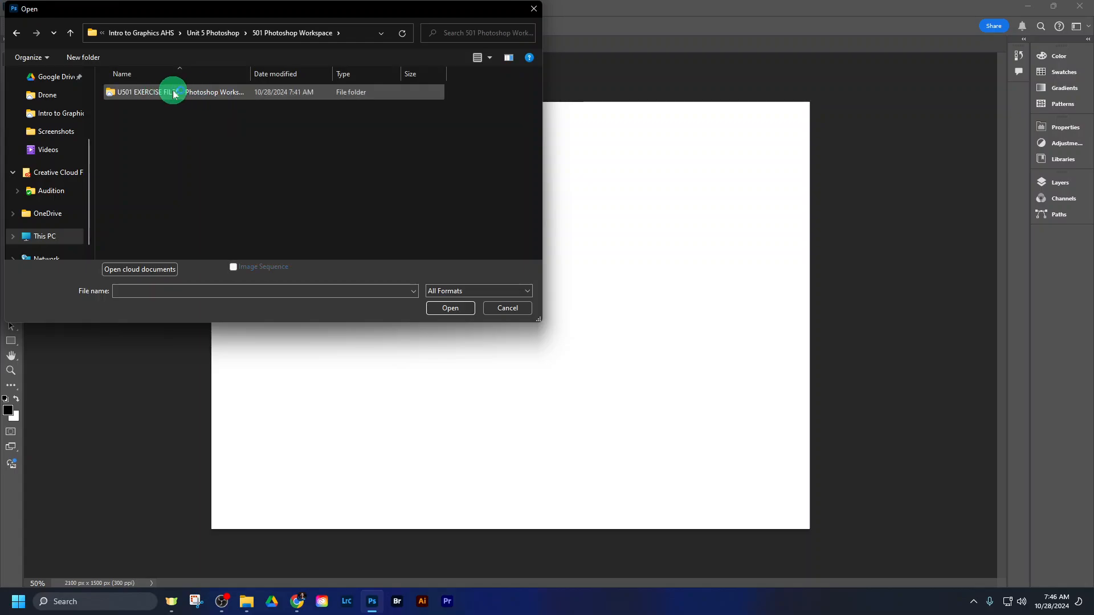
double_click(170, 94)
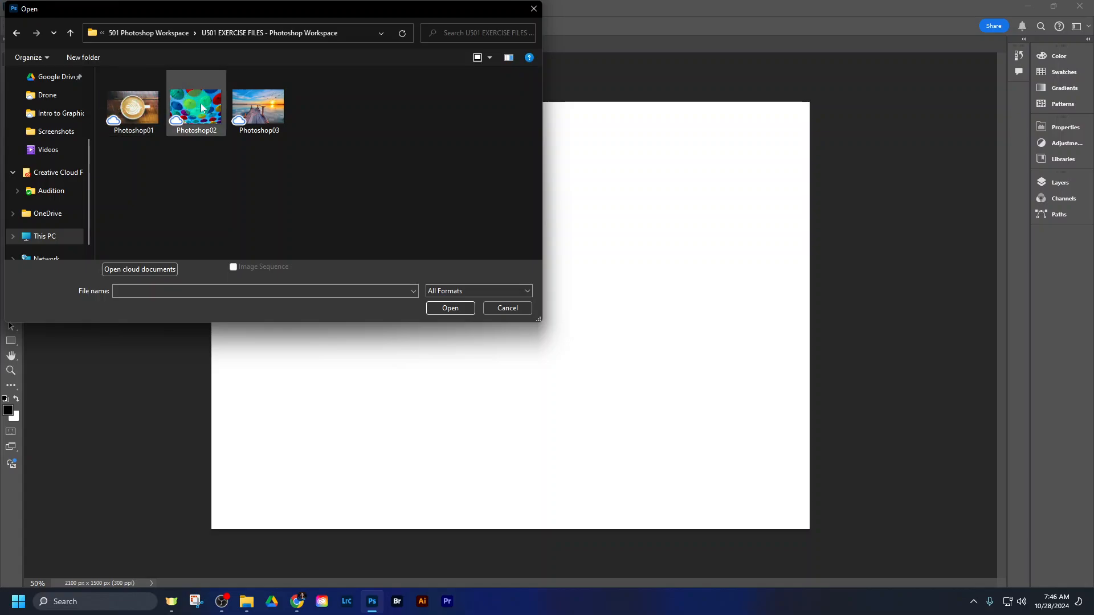
double_click(134, 114)
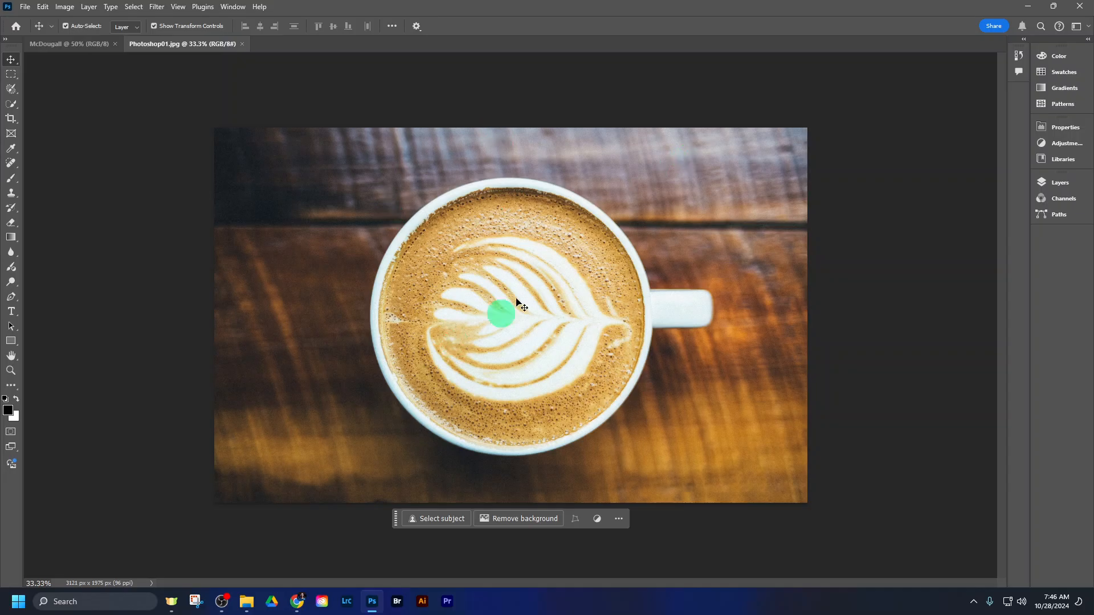
- Switch back and forth between the blank name-titled document and Photoshop01.jpg, ending on the coffee photo
left_click(72, 45)
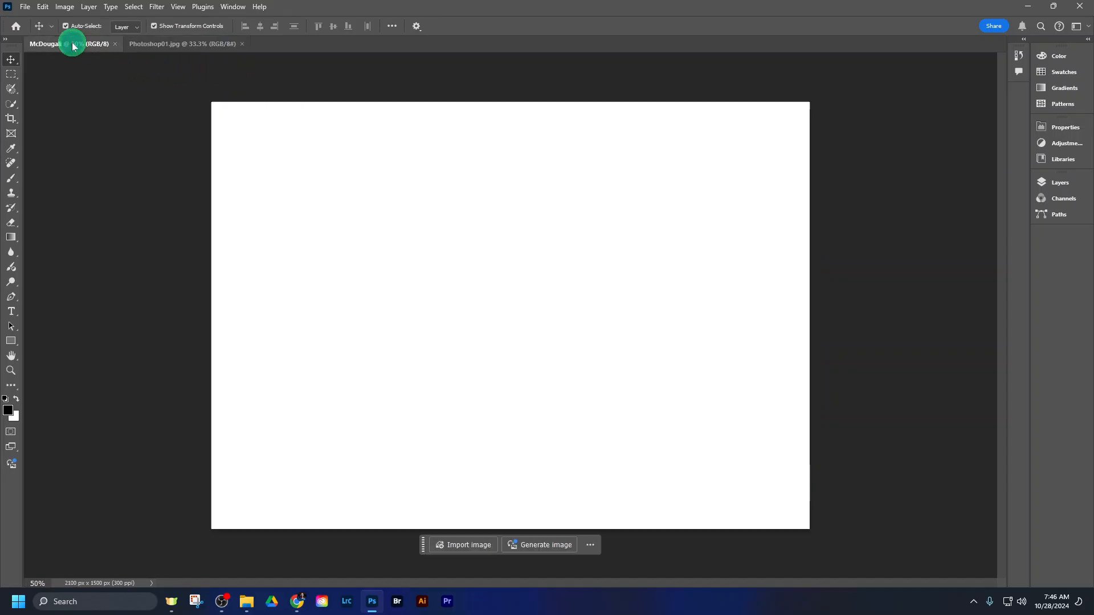
left_click(174, 44)
left_click(74, 45)
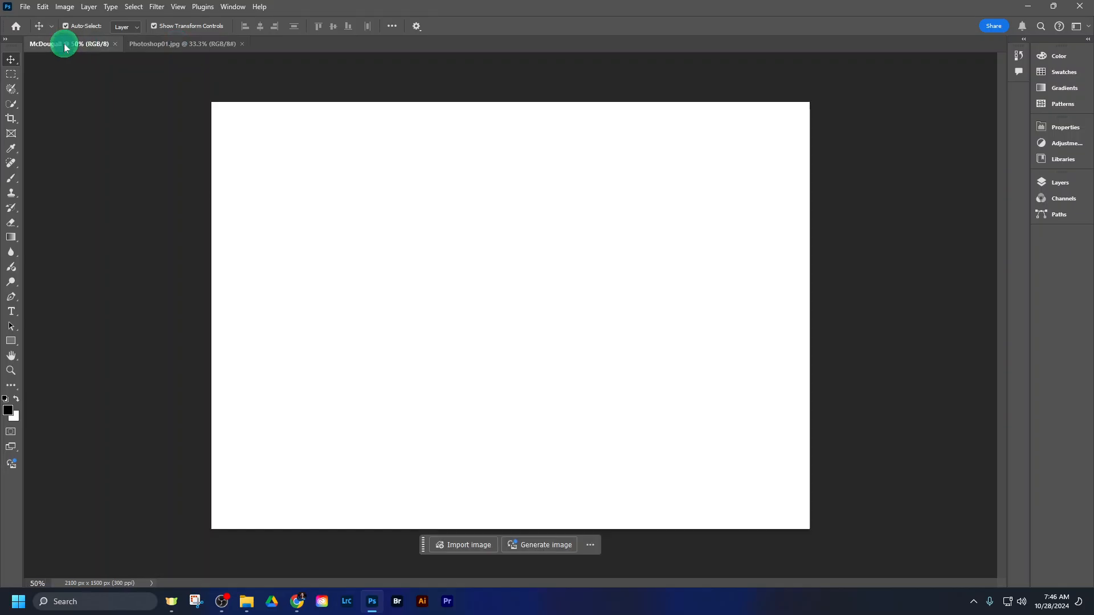
left_click(194, 44)
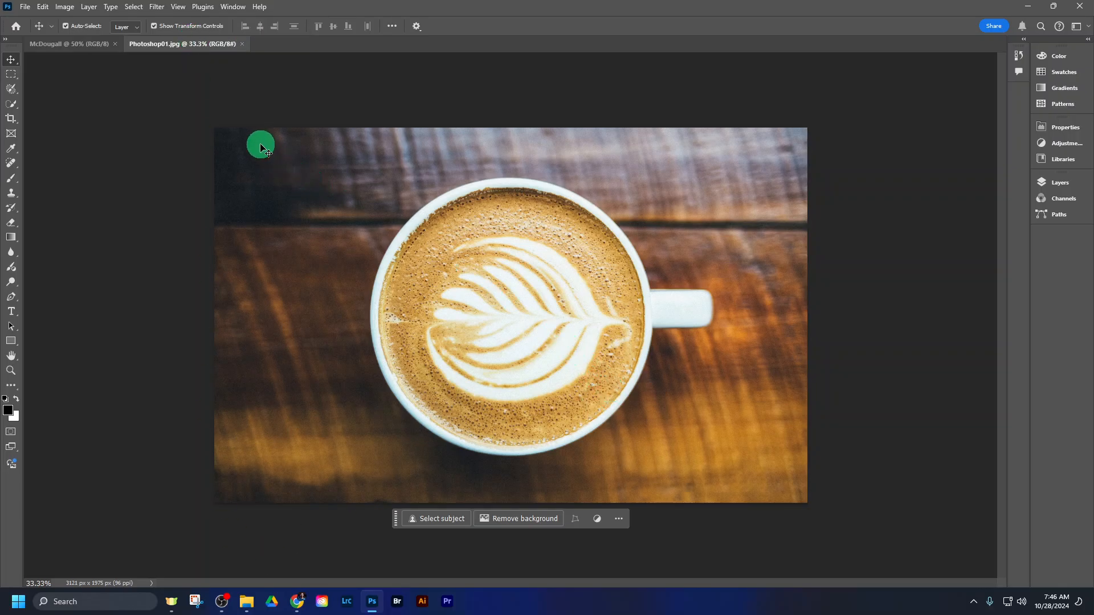
- Open Photoshop02, the umbrella photo, from the U501 exercise files folder
left_click(25, 7)
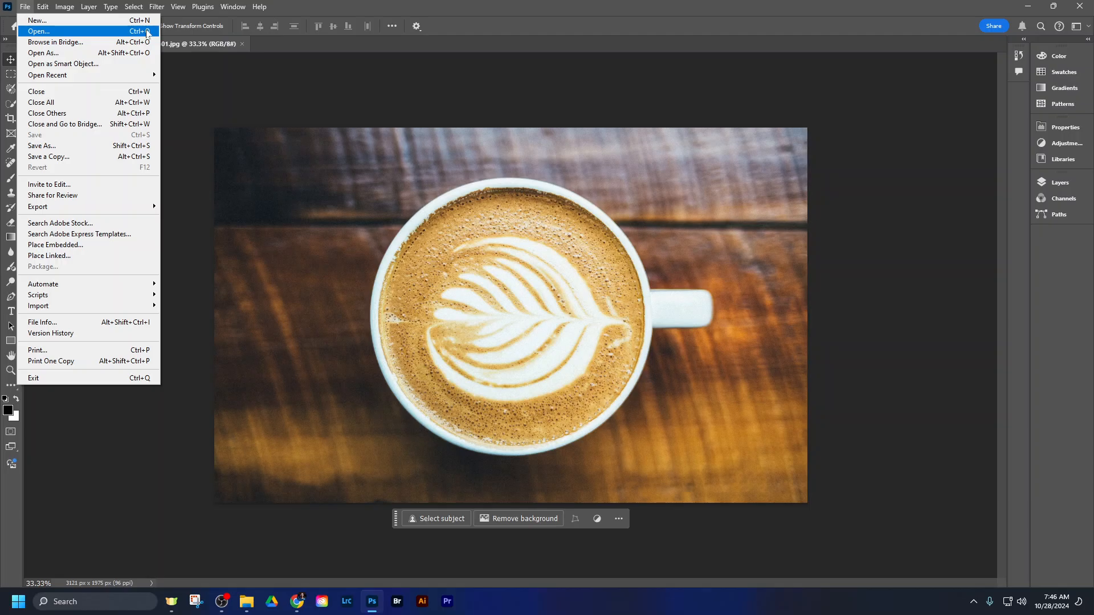
left_click(26, 11)
left_click(26, 10)
left_click(528, 28)
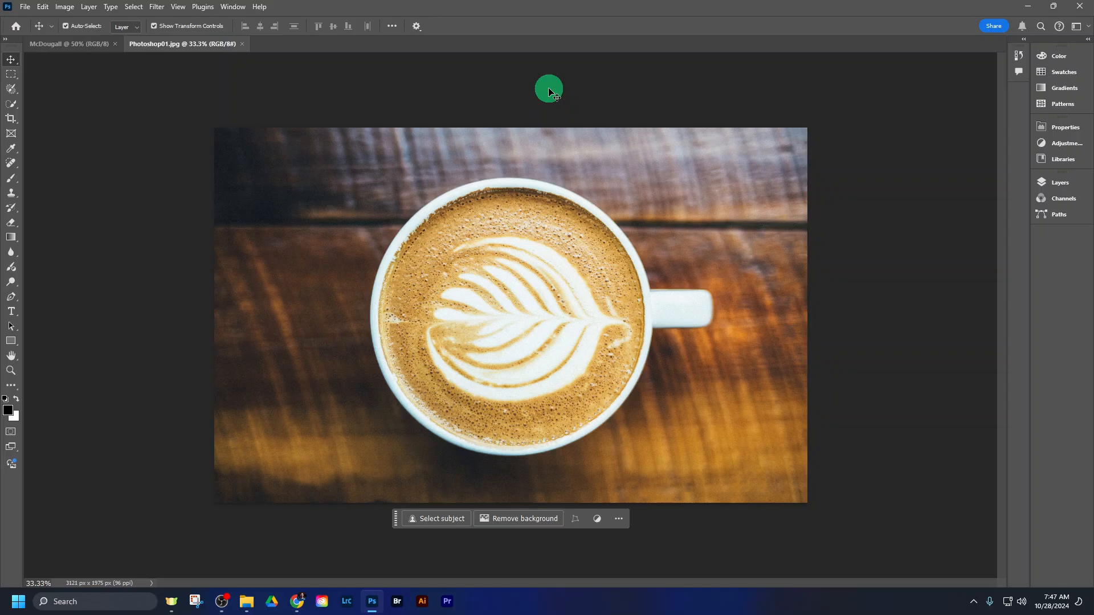
key("ctrl+o")
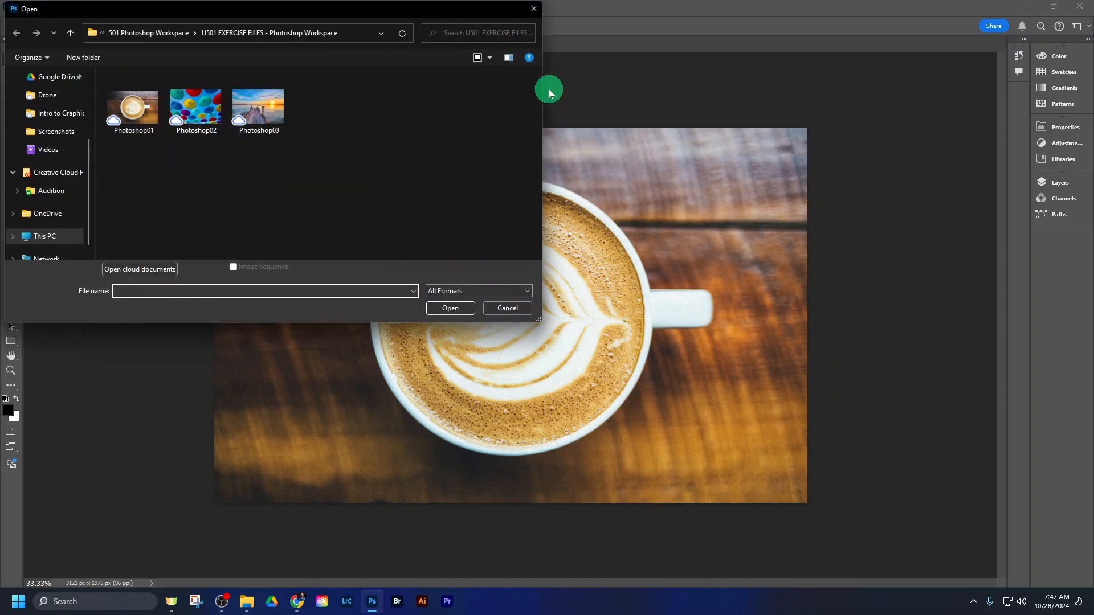
double_click(203, 110)
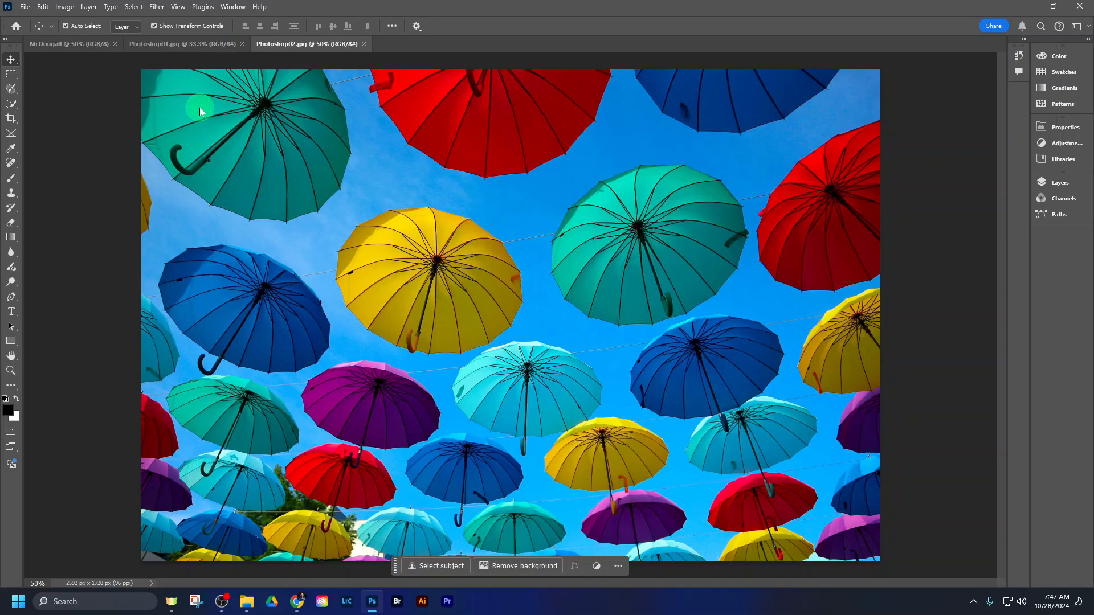
- Switch through the three open documents and close Photoshop02.jpg
left_click(204, 44)
left_click(87, 44)
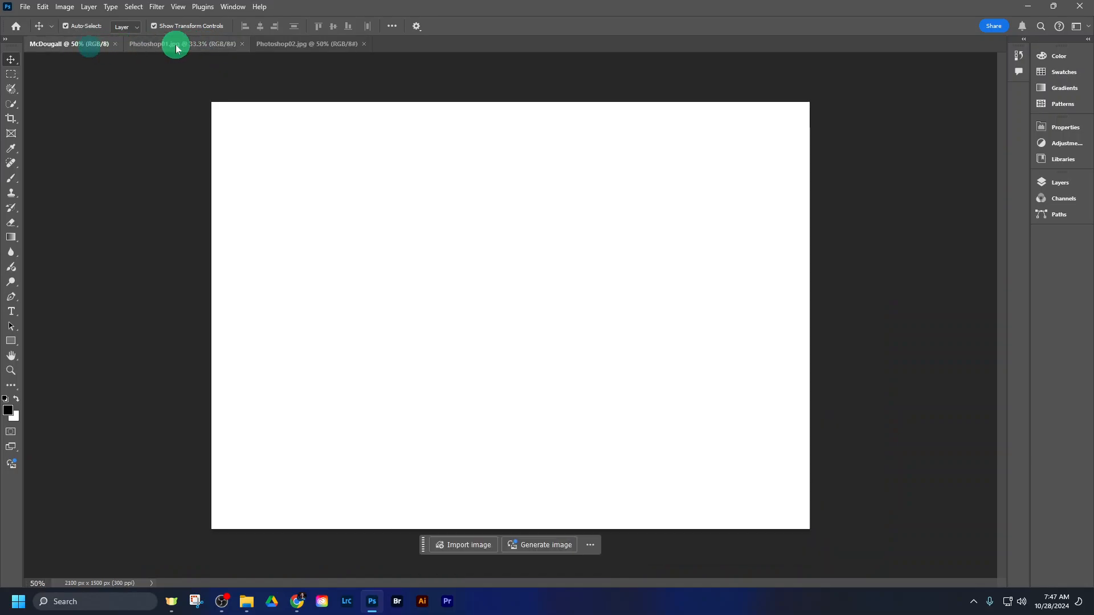
left_click(177, 46)
left_click(302, 44)
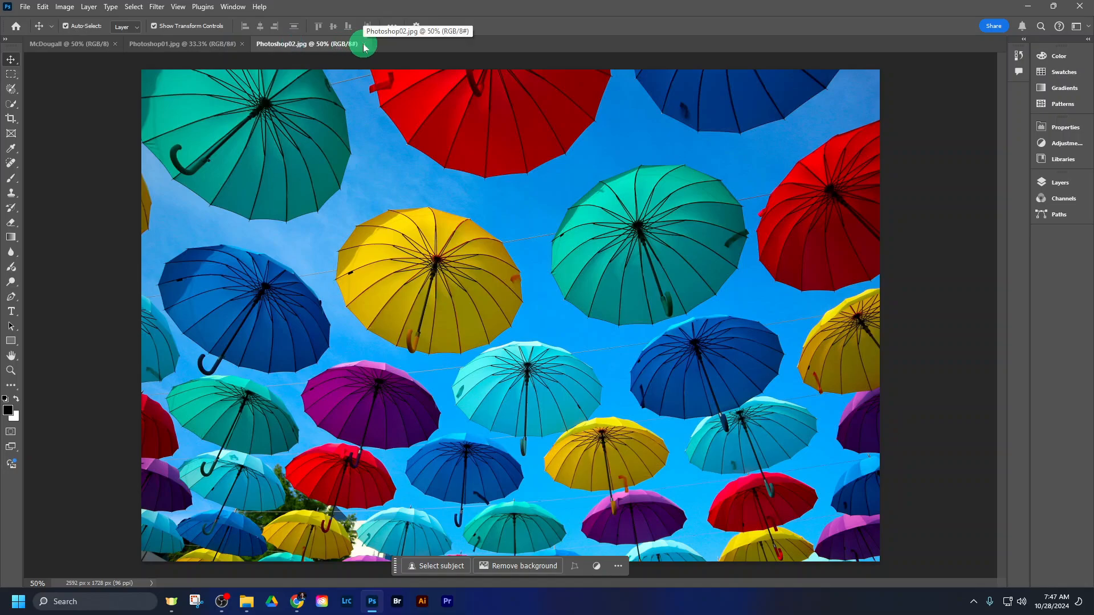
left_click(364, 45)
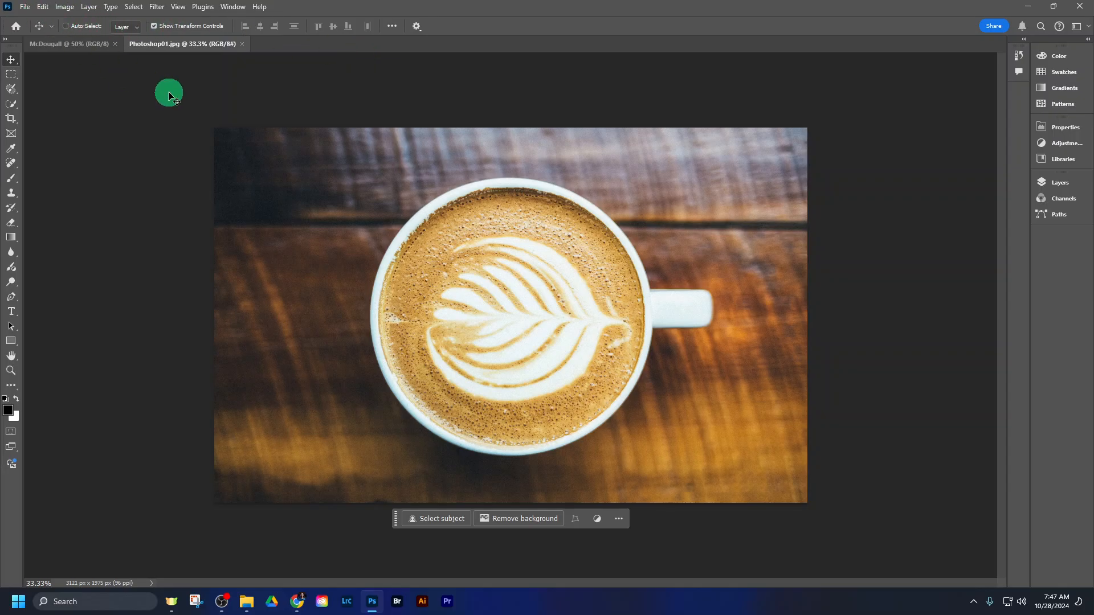
- Open Photoshop02 and Photoshop03 together from the U501 exercise files folder
key("ctrl+o")
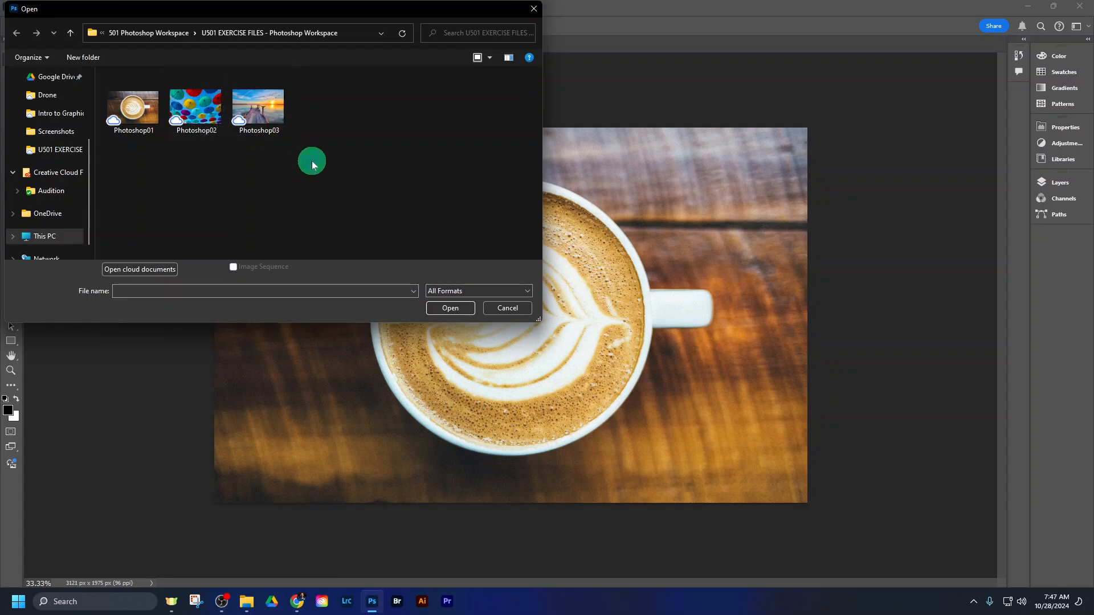
left_click_drag(326, 161, 176, 85)
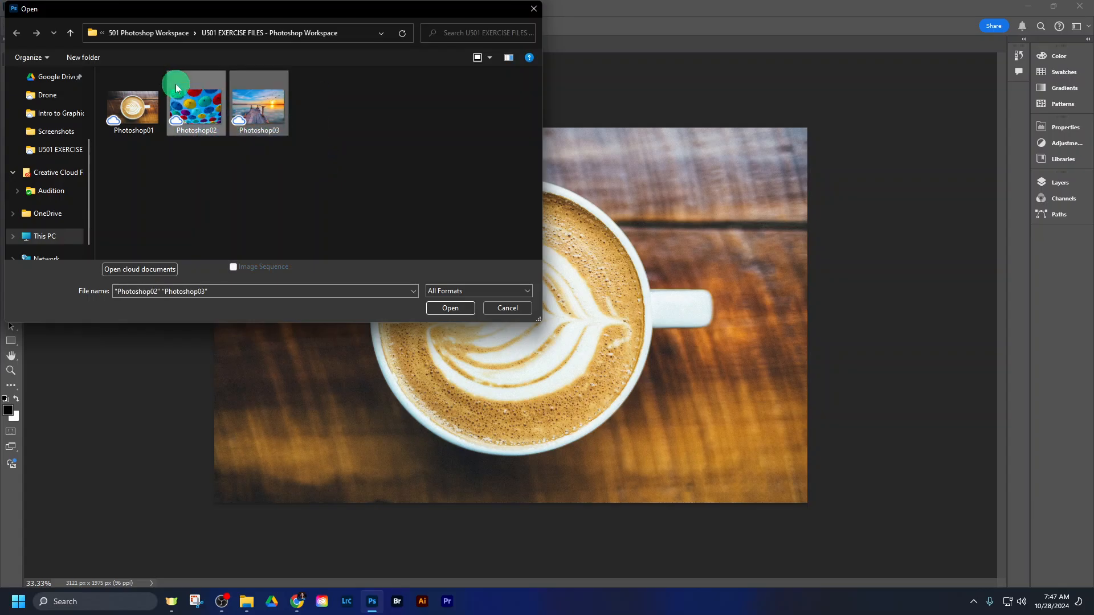
left_click(447, 308)
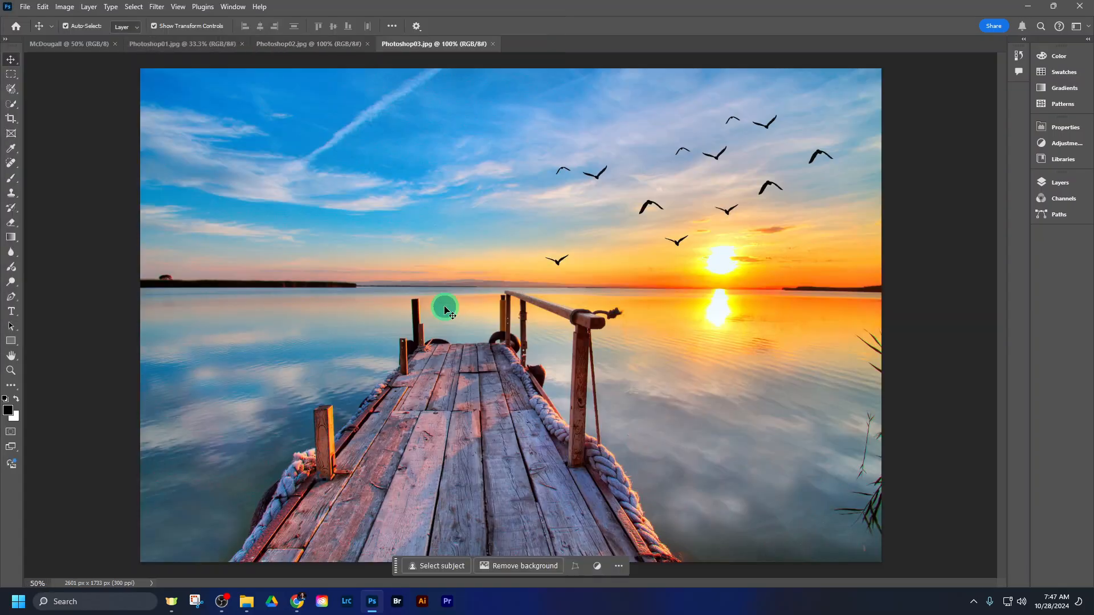
- Switch among all four open documents to view each one, ending on Photoshop01.jpg
left_click(325, 49)
left_click(183, 45)
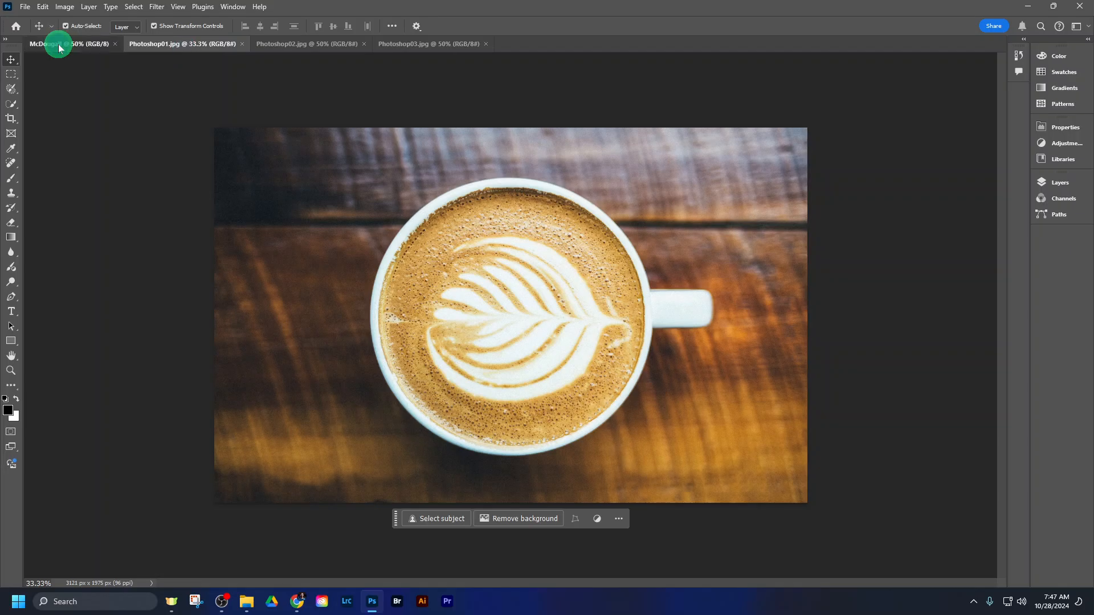
left_click(59, 46)
left_click(188, 44)
left_click(305, 44)
left_click(421, 43)
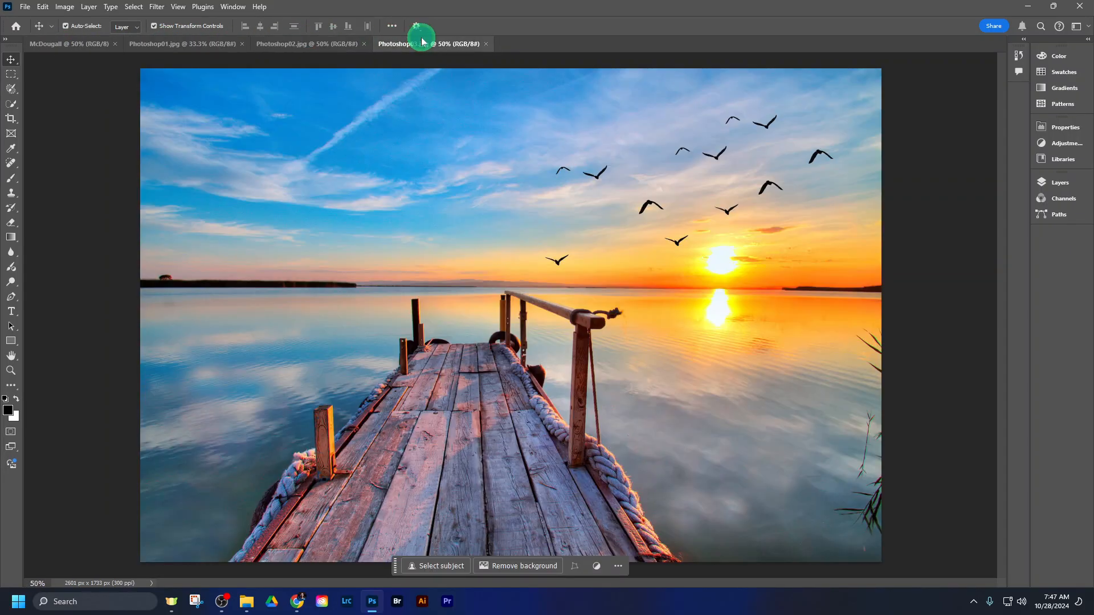
left_click(285, 42)
left_click(192, 45)
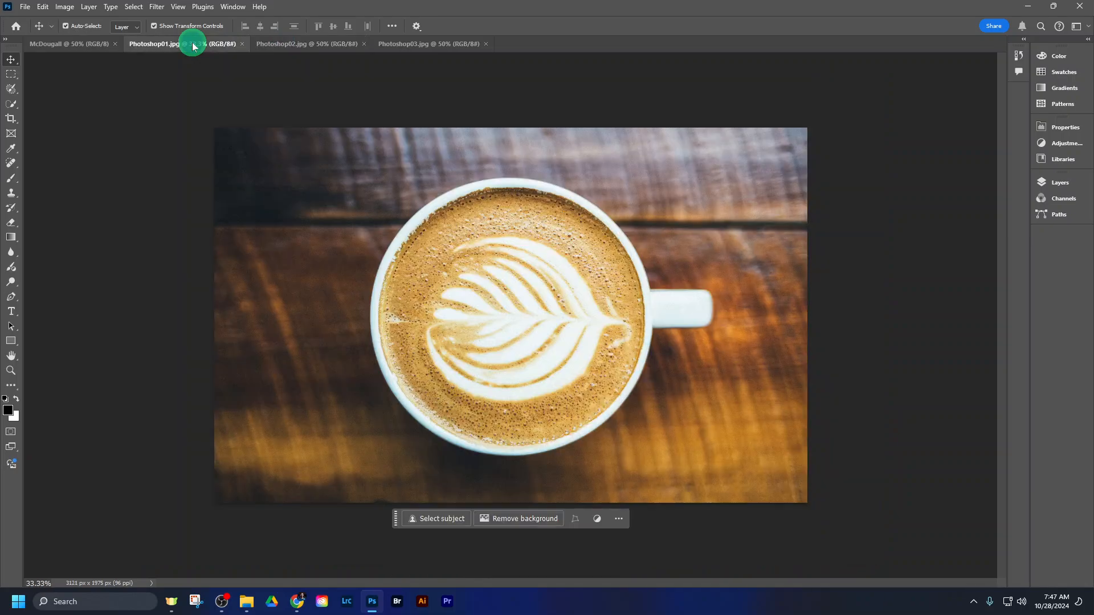
- Make the blank name-titled document the active one
left_click(26, 8)
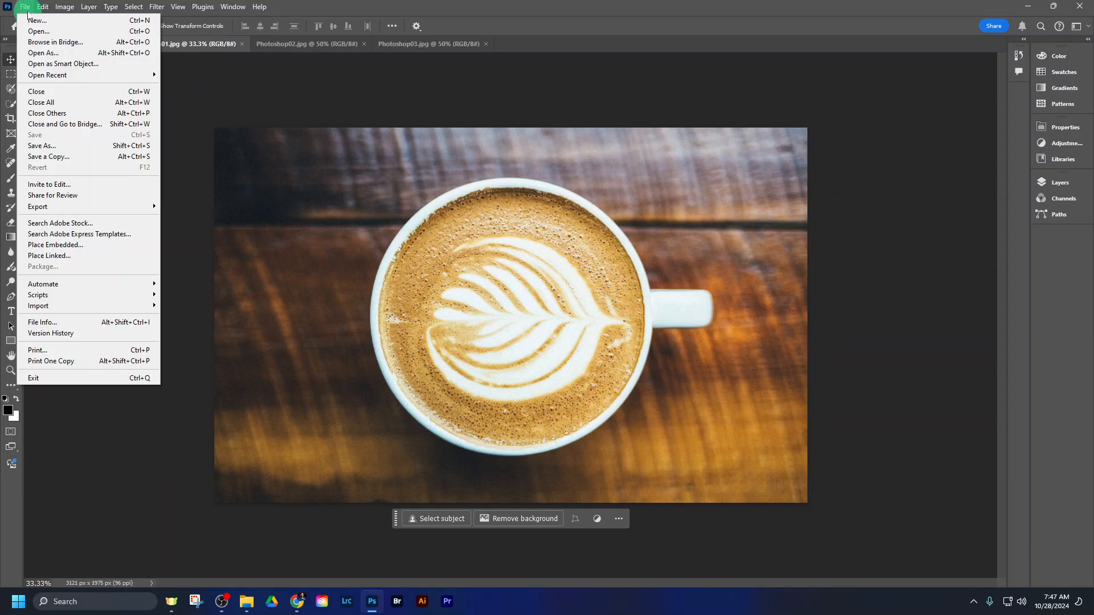
left_click(308, 16)
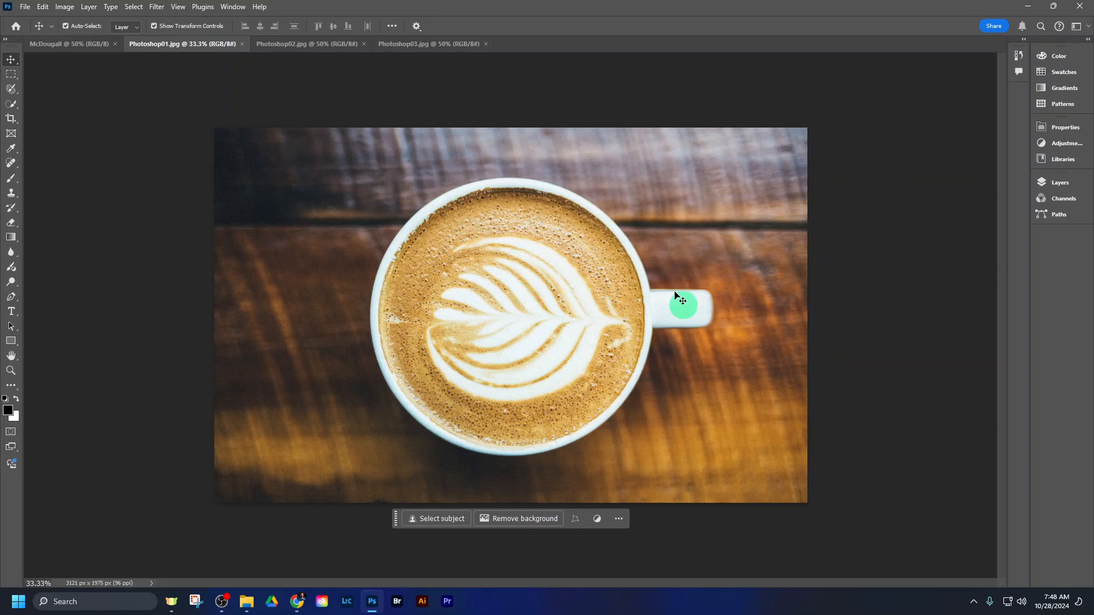
left_click(71, 44)
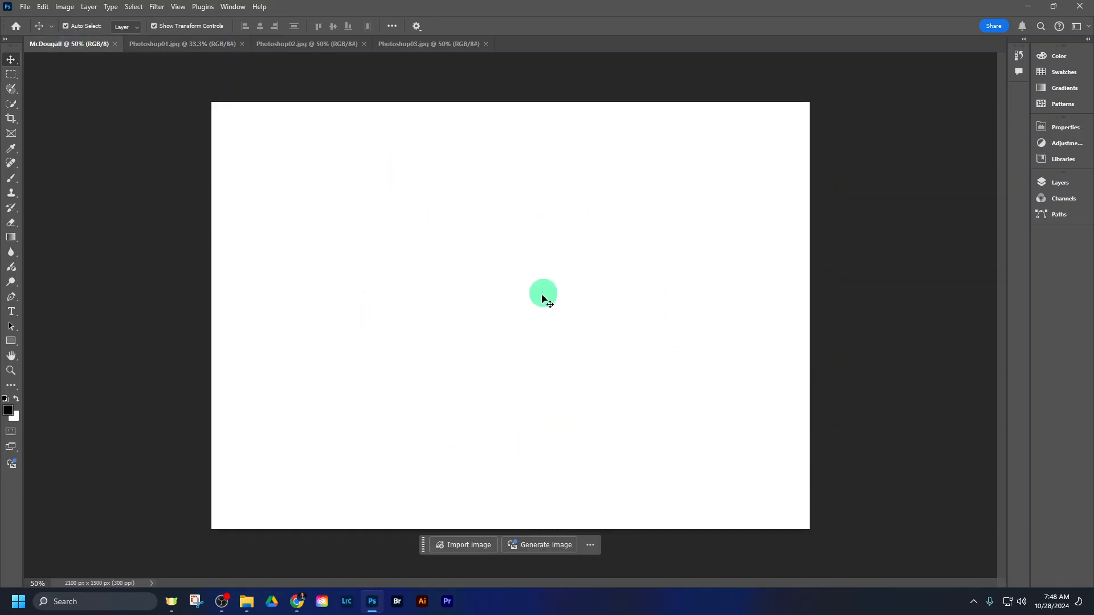
- Switch through the three exercise images and return to the blank name-titled document
left_click(202, 48)
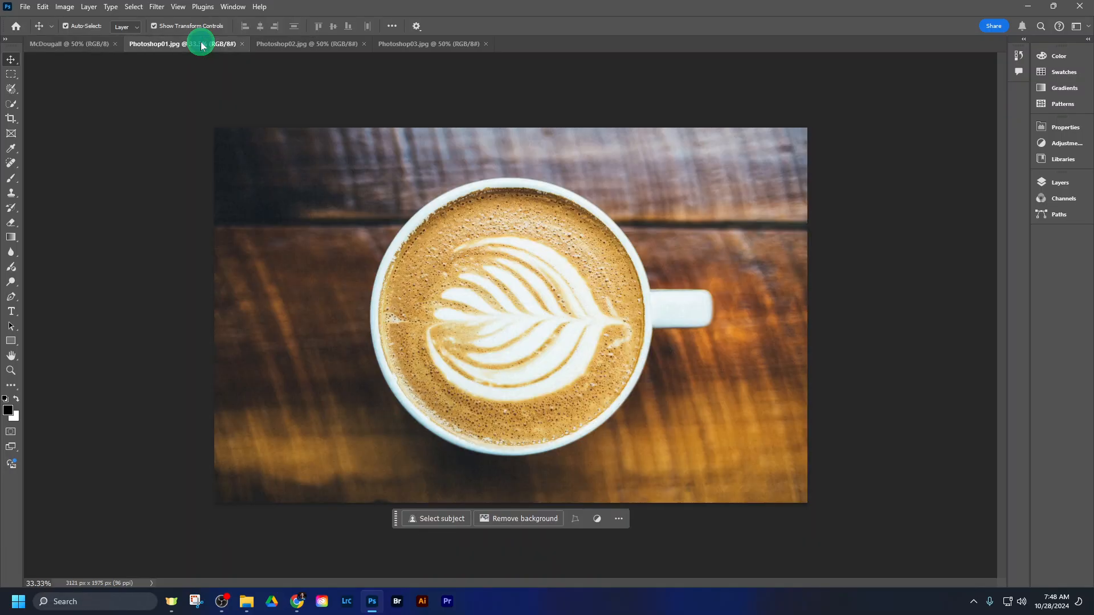
left_click(282, 44)
left_click(416, 44)
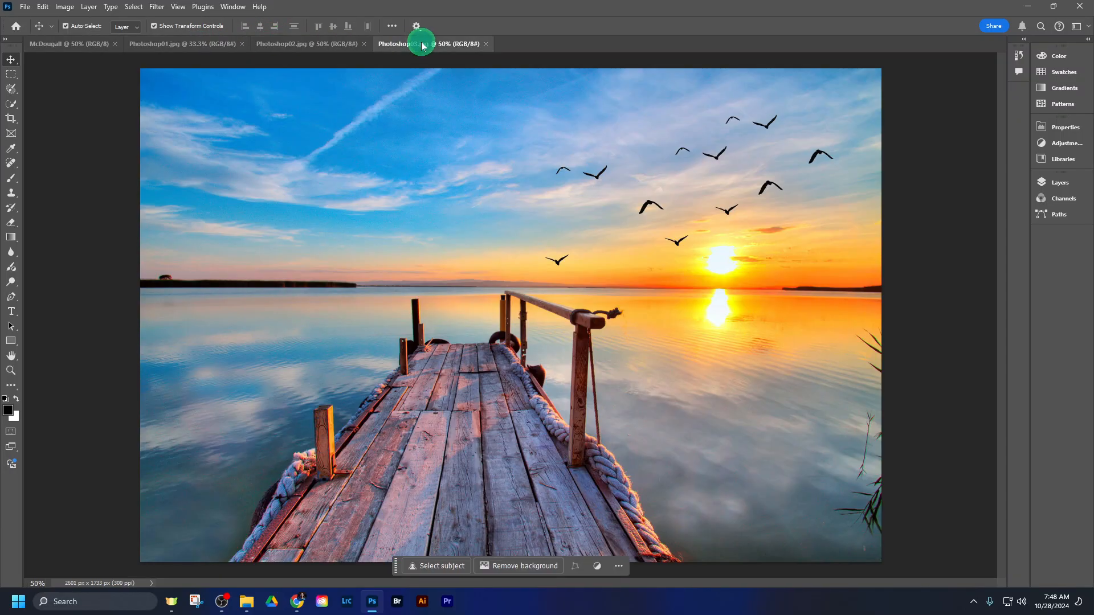
left_click(312, 45)
left_click(239, 50)
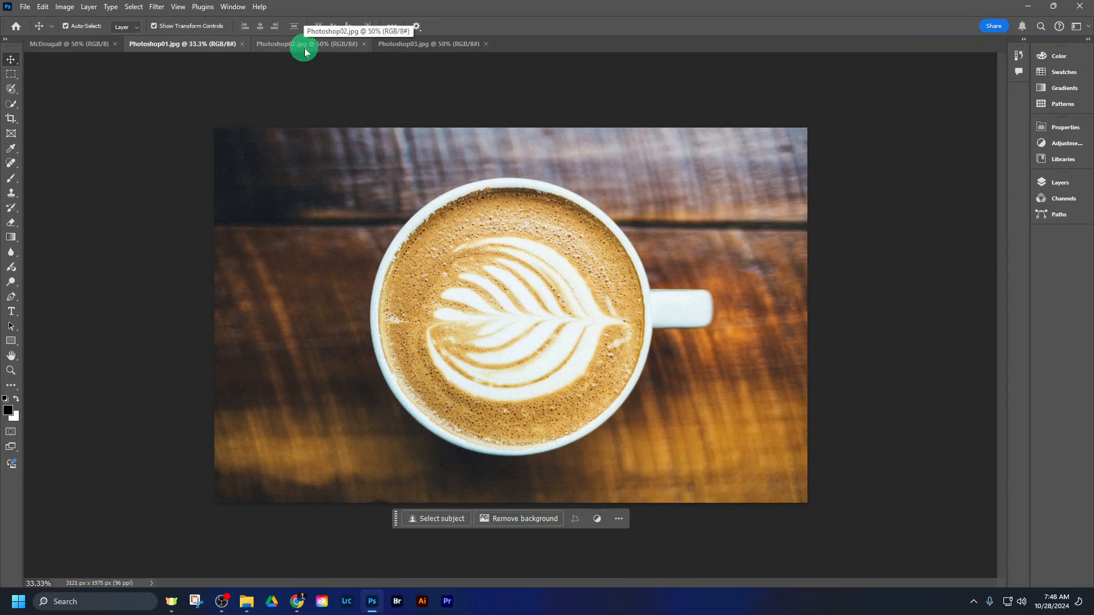
left_click(83, 51)
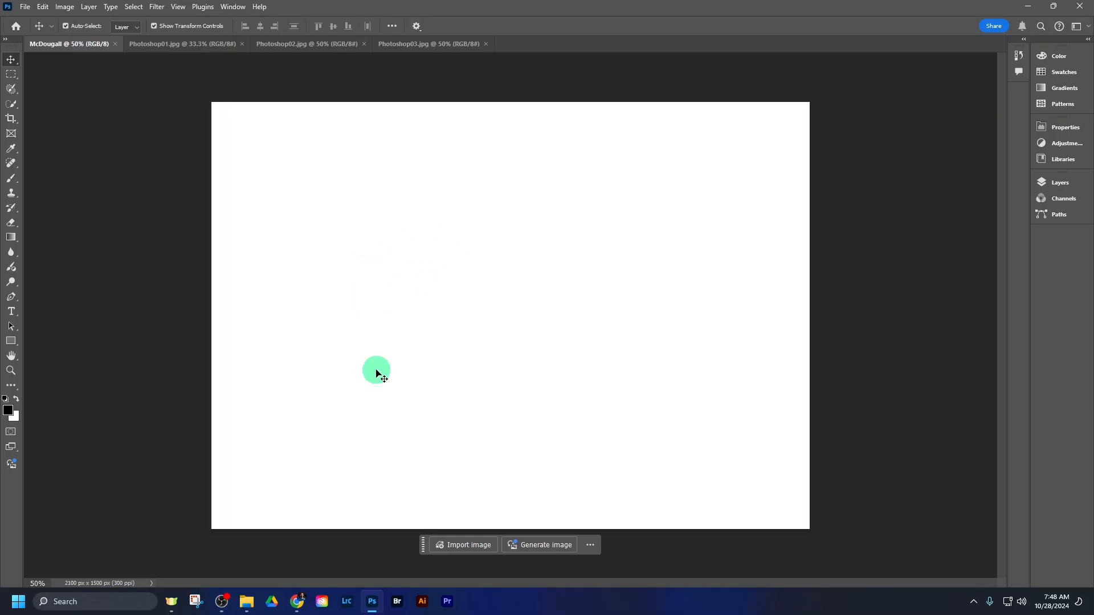
left_click(222, 601)
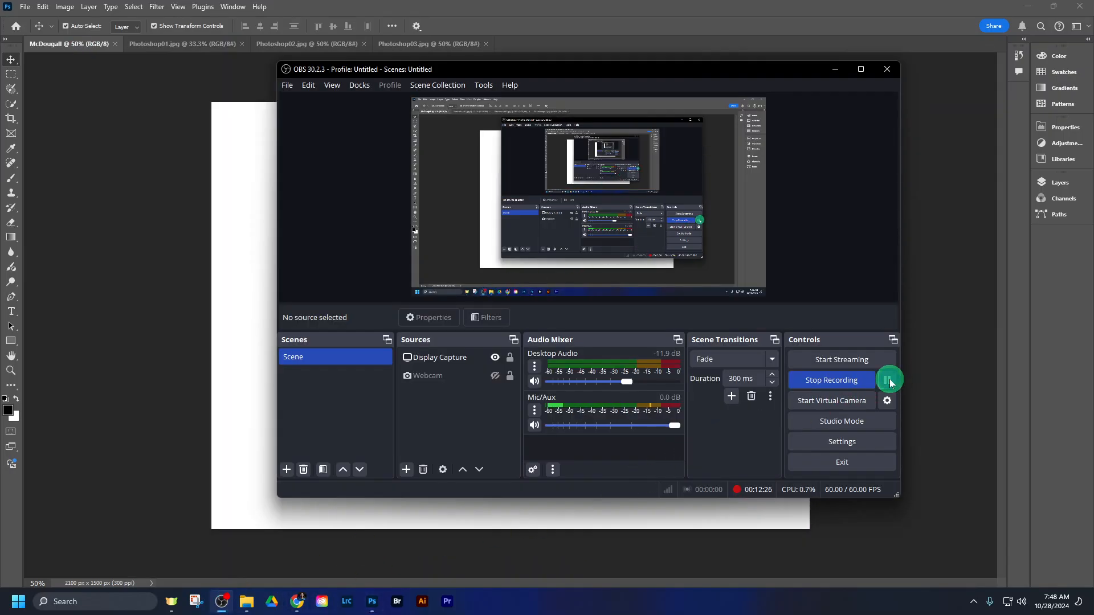
left_click(145, 247)
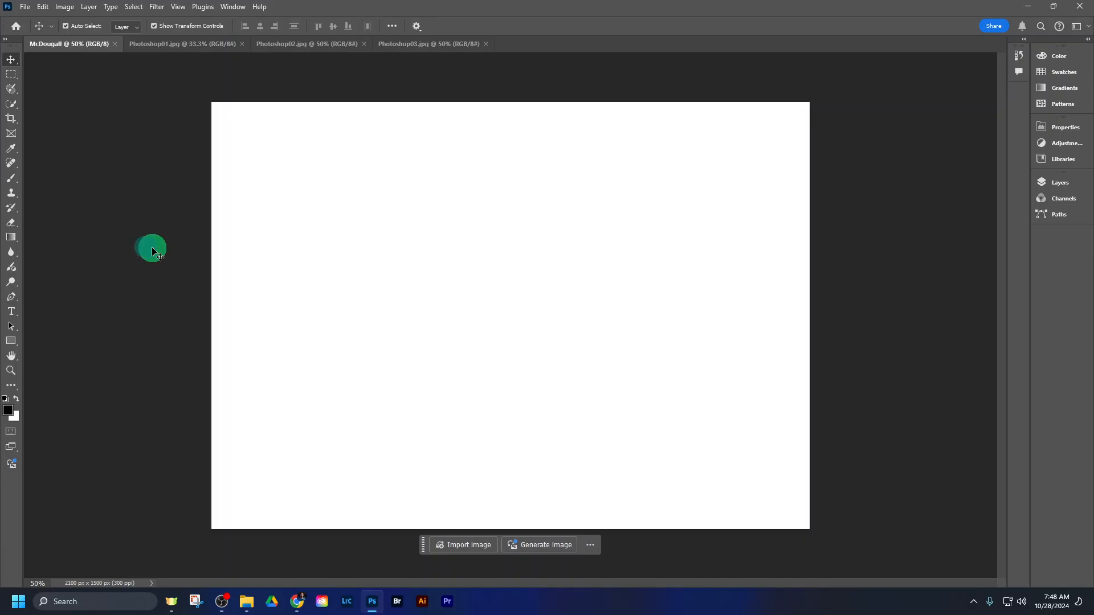
- Try to move the background layer of Photoshop01.jpg with the Move tool, declining the conversion to a normal layer
left_click(185, 46)
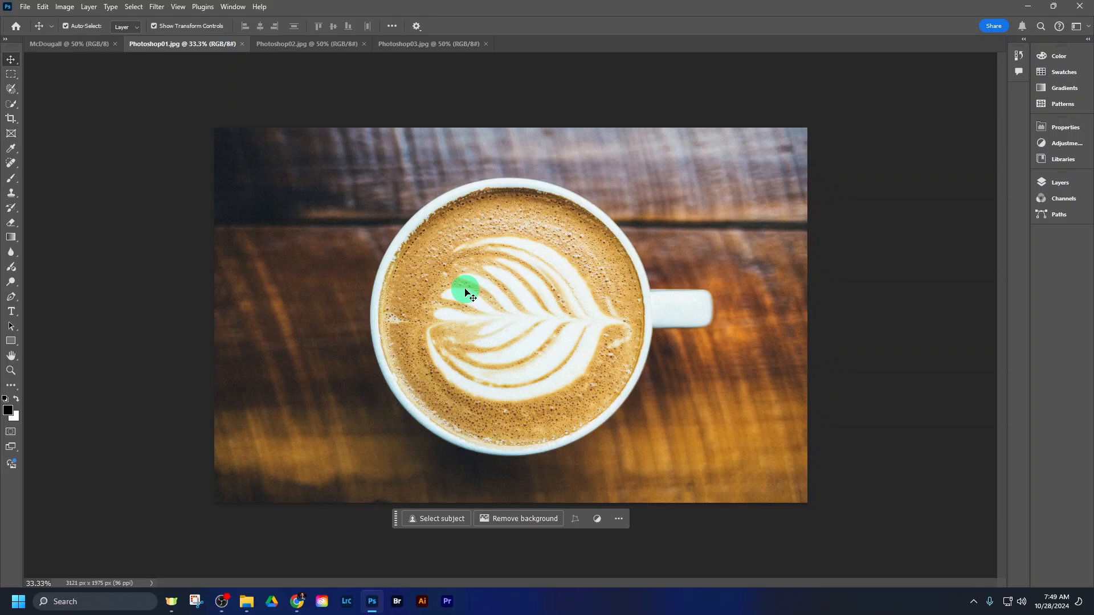
left_click(11, 61)
left_click_drag(525, 291, 516, 349)
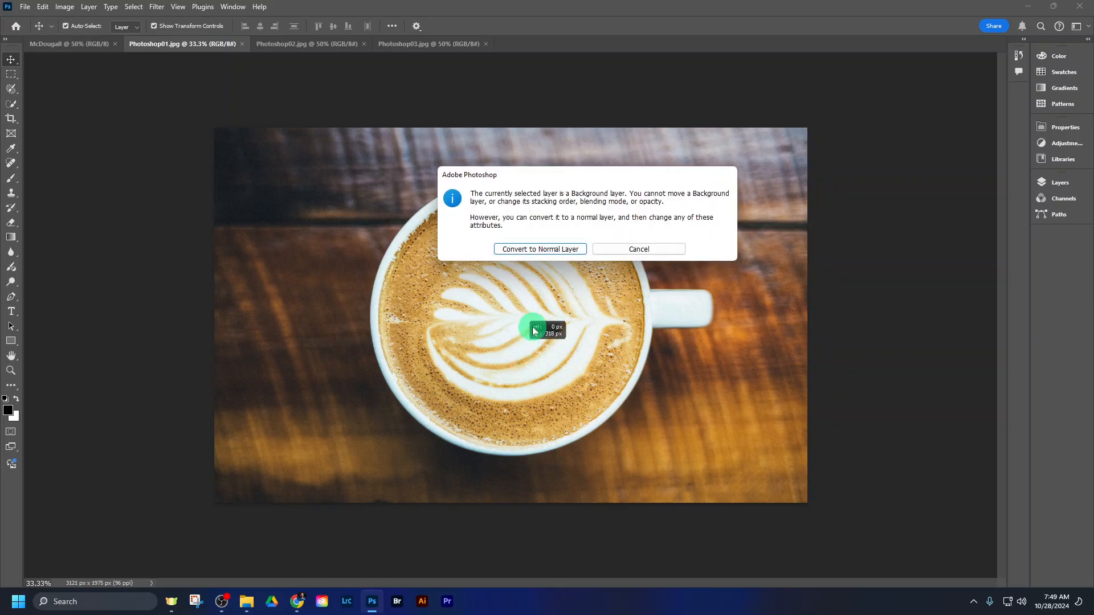
left_click(622, 248)
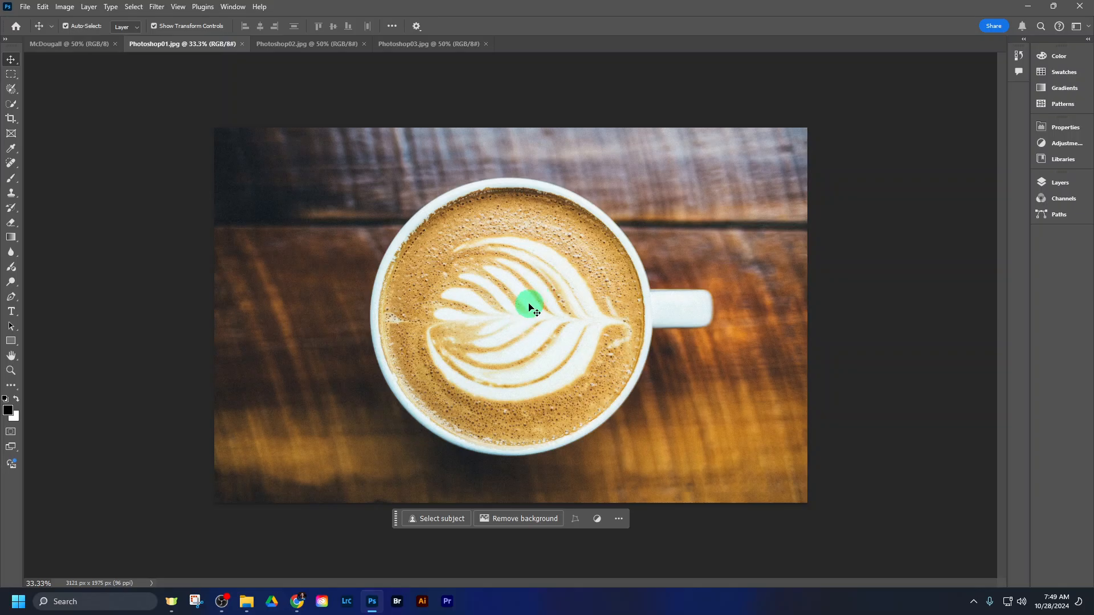
- Select the entire Photoshop01.jpg image and move the contextual task bar lower, clear of the image
left_click(75, 45)
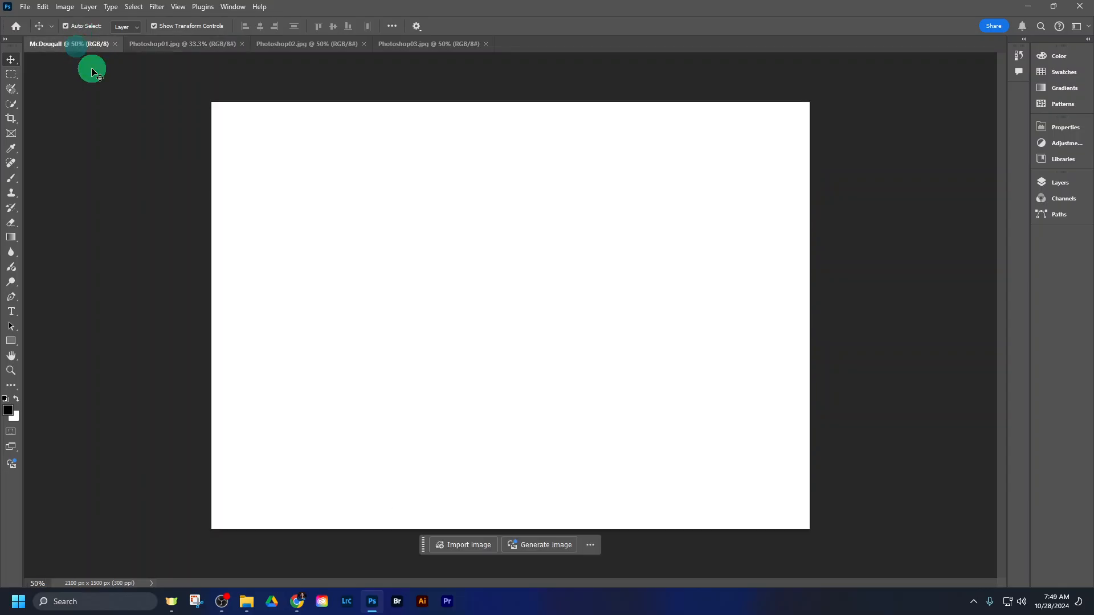
left_click(186, 46)
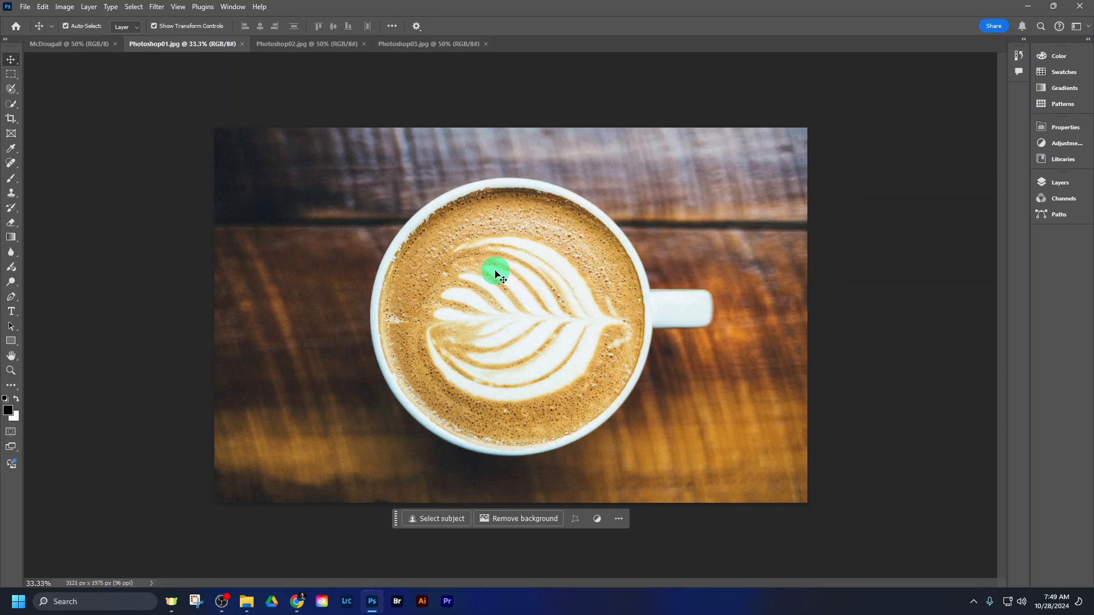
key("ctrl+a")
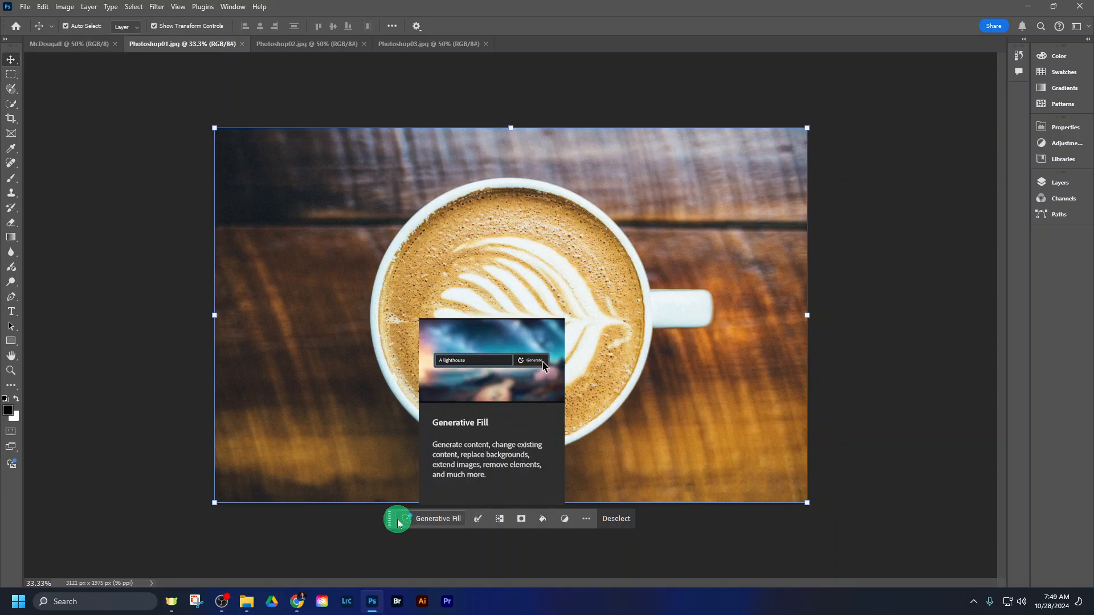
left_click_drag(398, 524, 344, 554)
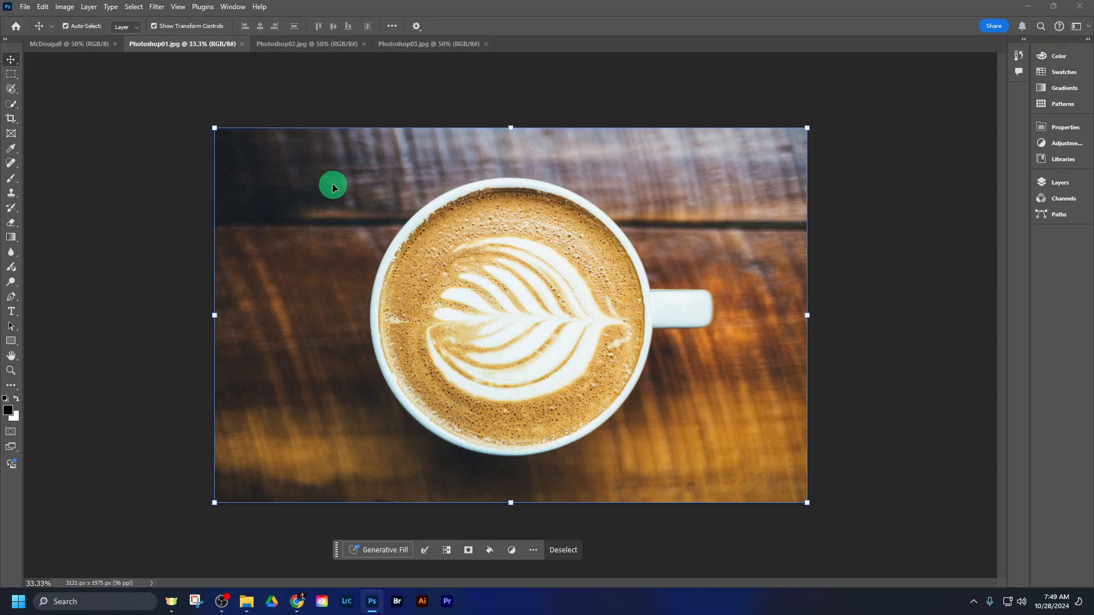
- Compare the selected image with Show Transform Controls on and off, leaving the option off
left_click(153, 26)
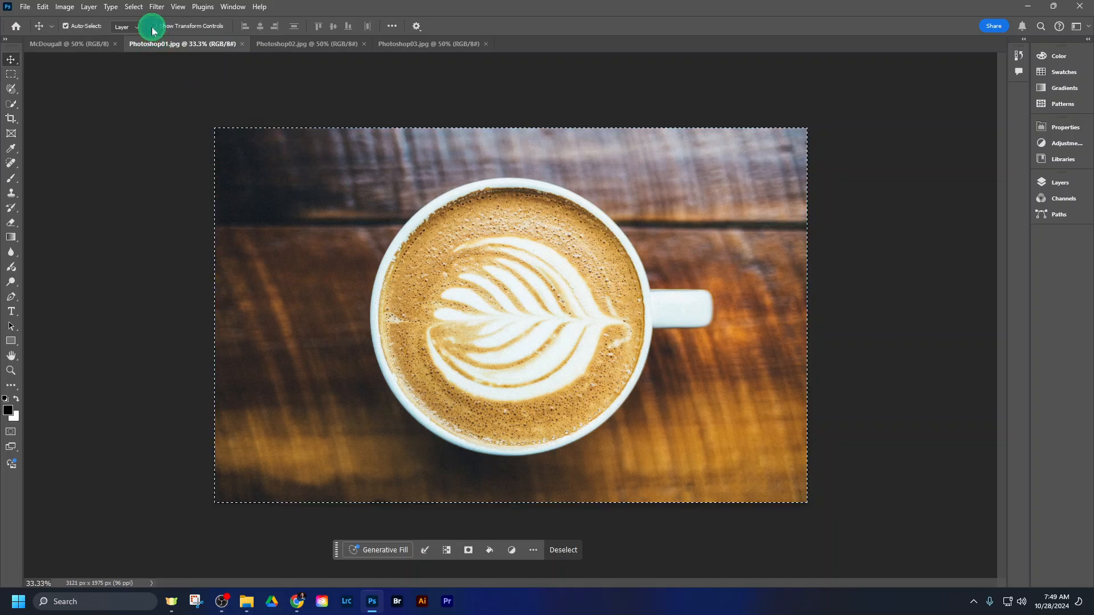
left_click(152, 29)
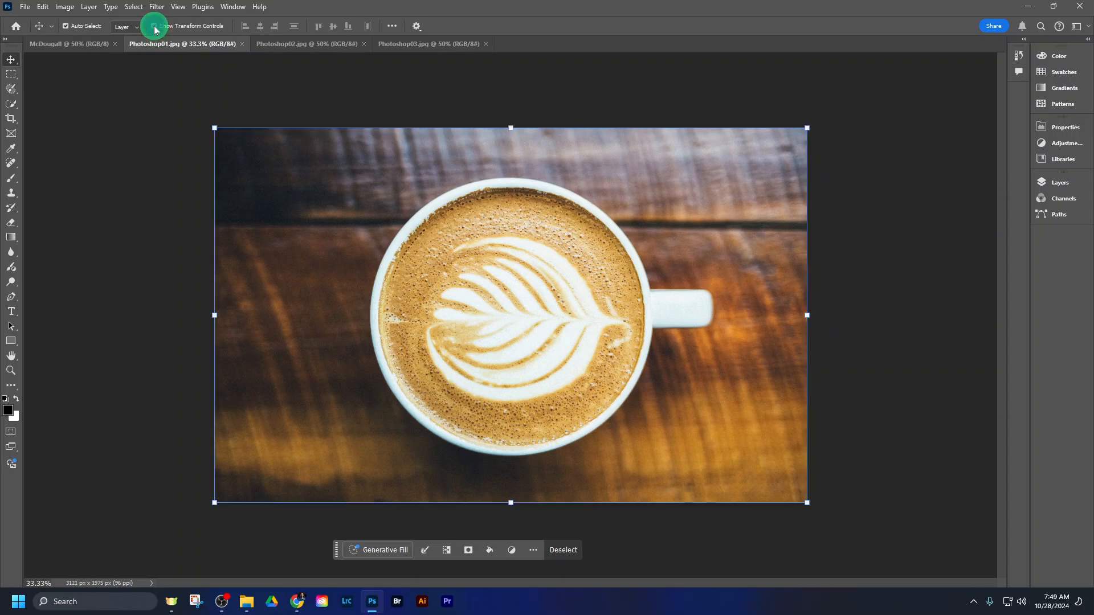
left_click(155, 29)
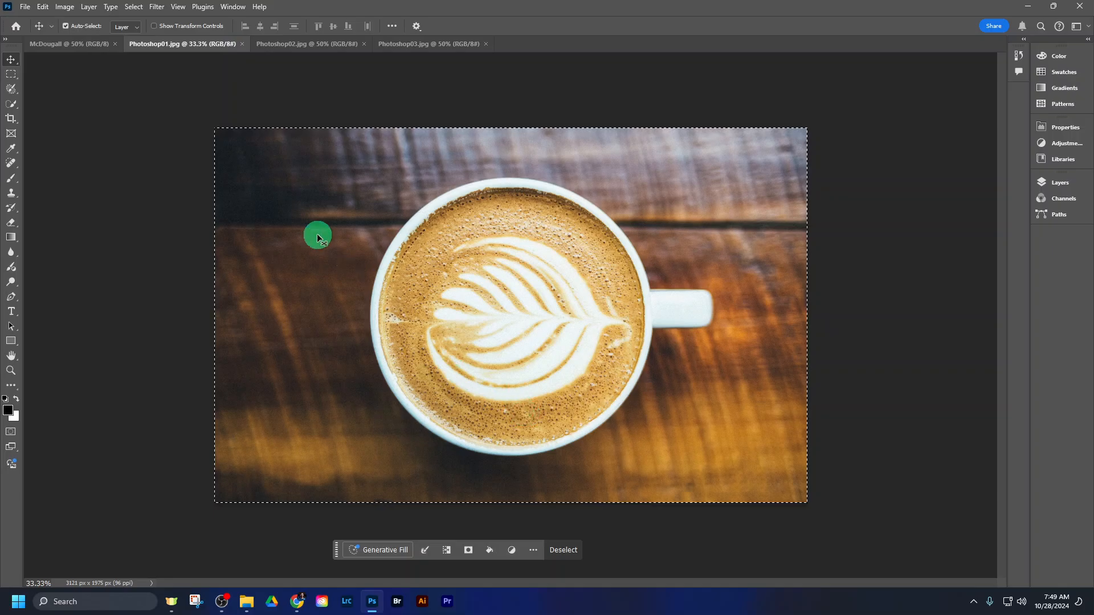
- Paste the copied coffee image into the blank name-titled document and move it so the cup sits nearer the centre
left_click(72, 43)
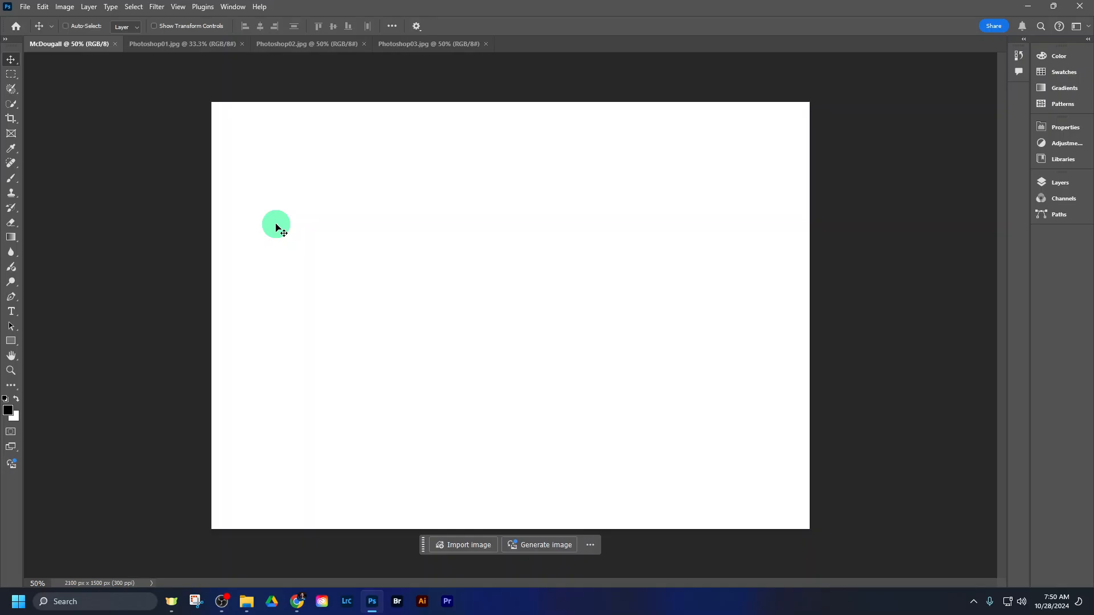
key("ctrl+v")
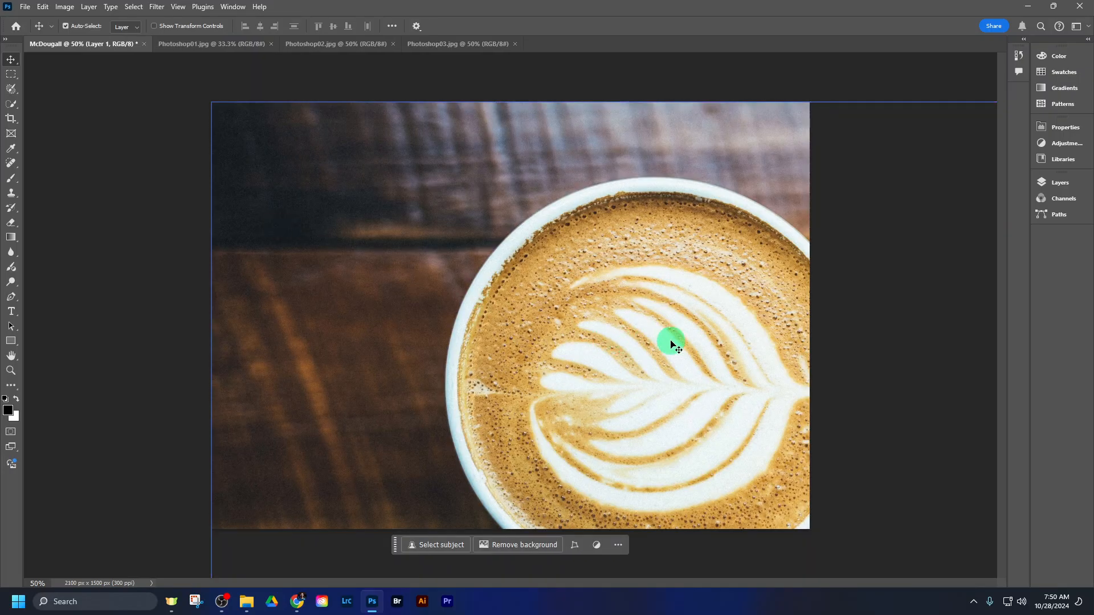
left_click_drag(672, 345, 609, 251)
left_click_drag(535, 227, 502, 251)
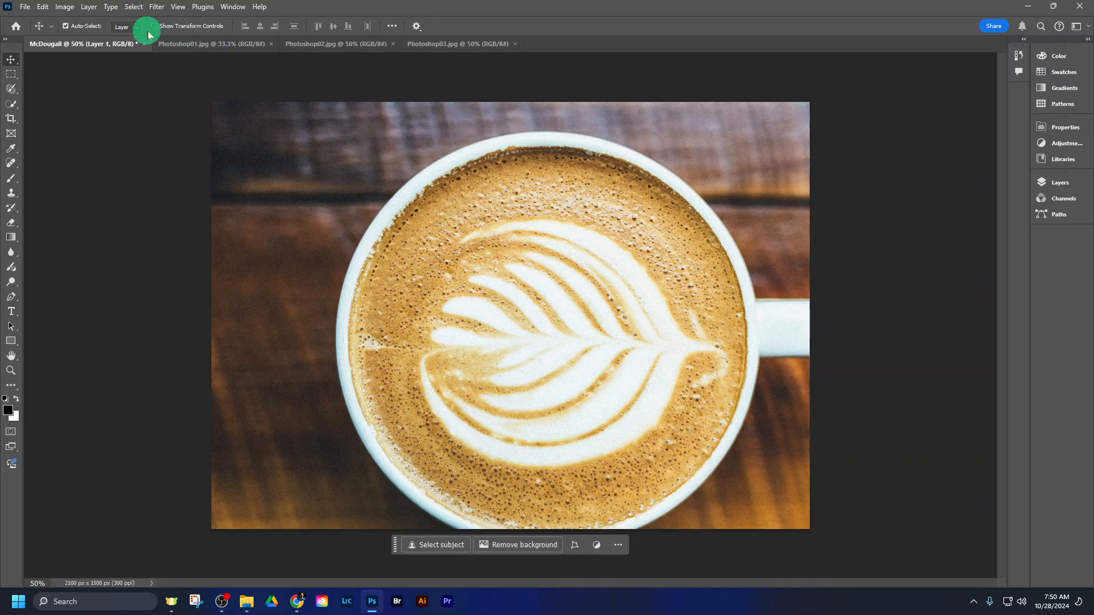
- Toggle the Move tool's Auto-Select and Show Transform Controls options, leaving both on
left_click(66, 26)
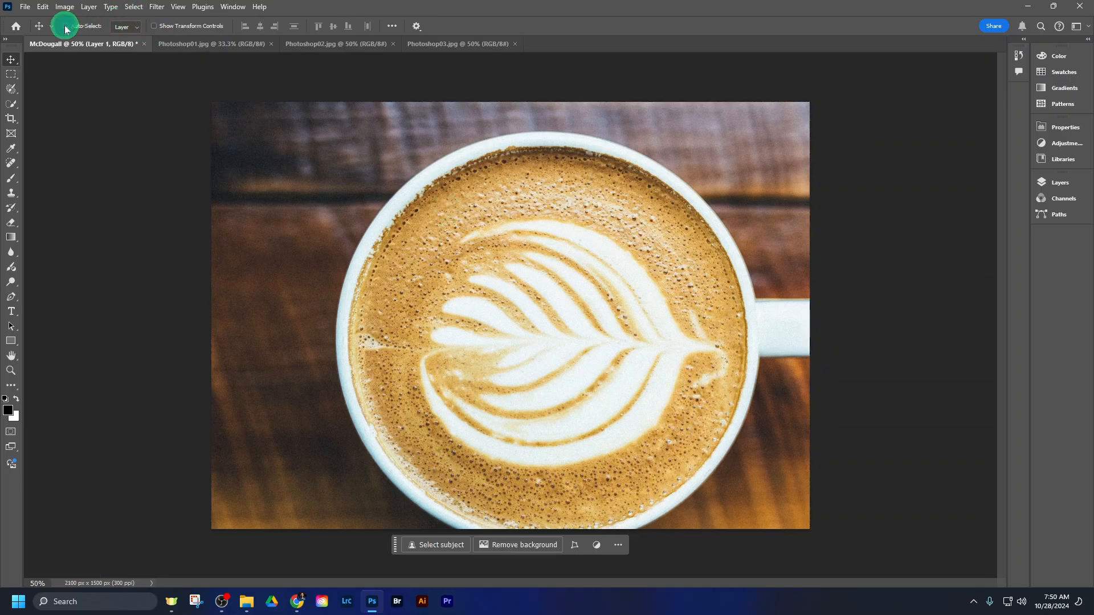
left_click(154, 26)
left_click(65, 26)
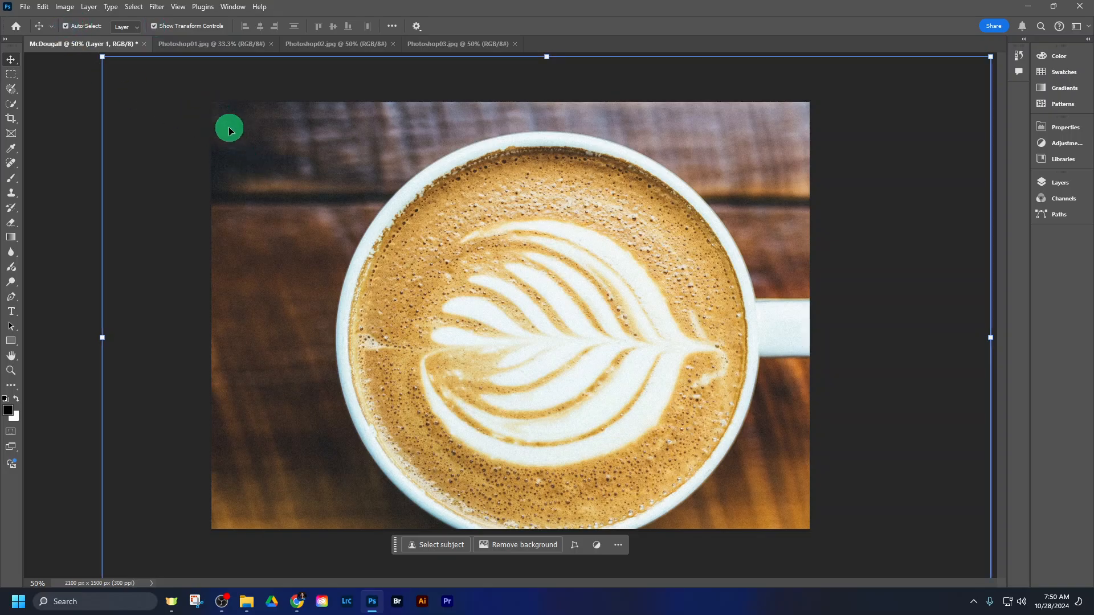
left_click(154, 27)
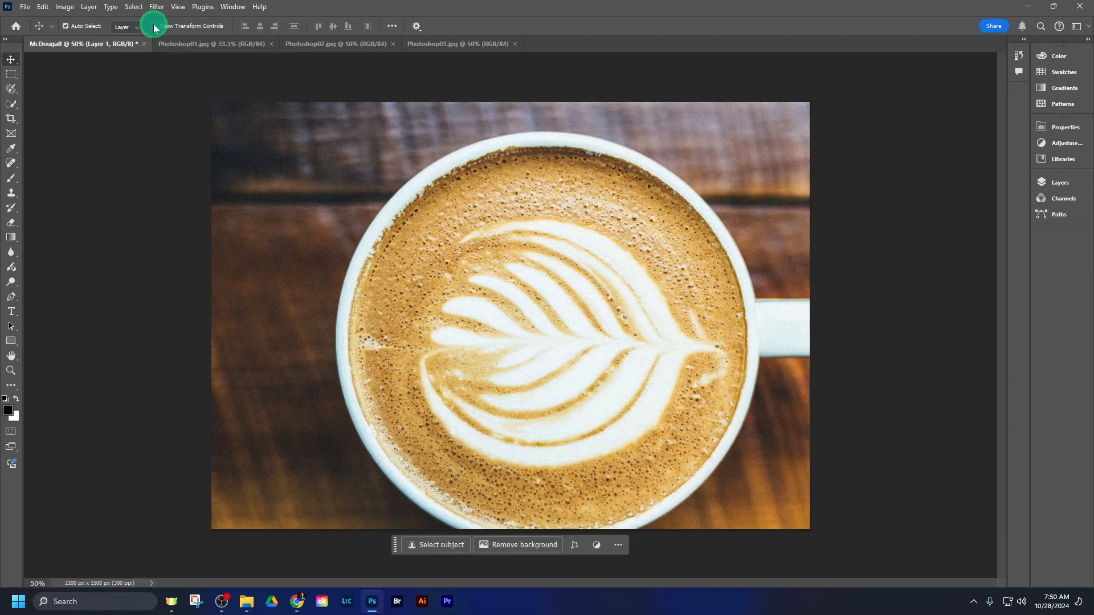
left_click(154, 26)
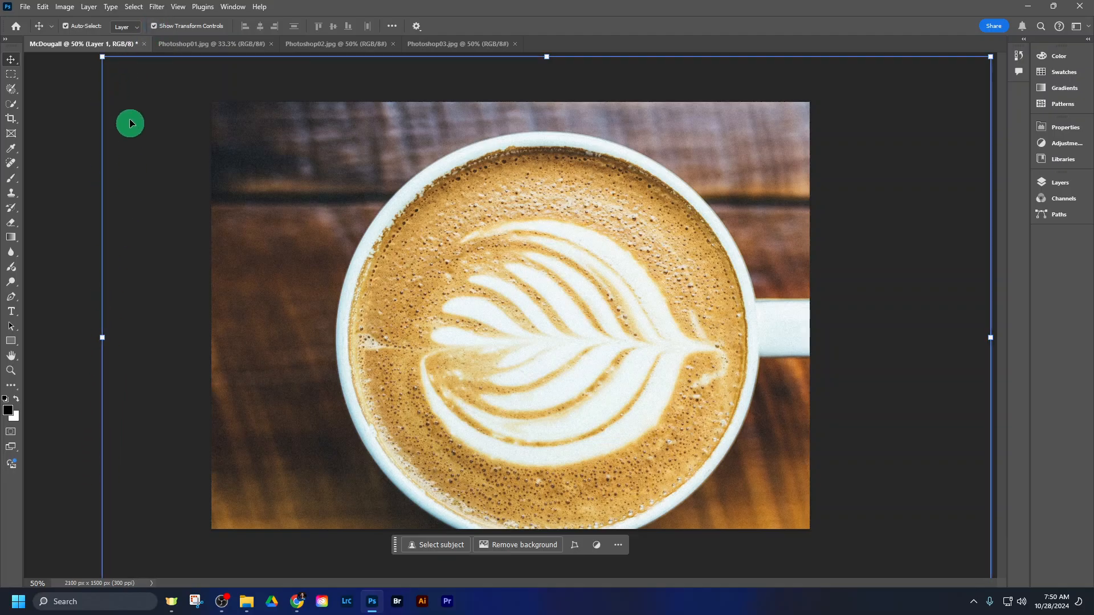
- Turn off Show Transform Controls and reposition the coffee layer so the full round rim of the cup fits the canvas
left_click(154, 26)
left_click_drag(275, 197, 329, 236)
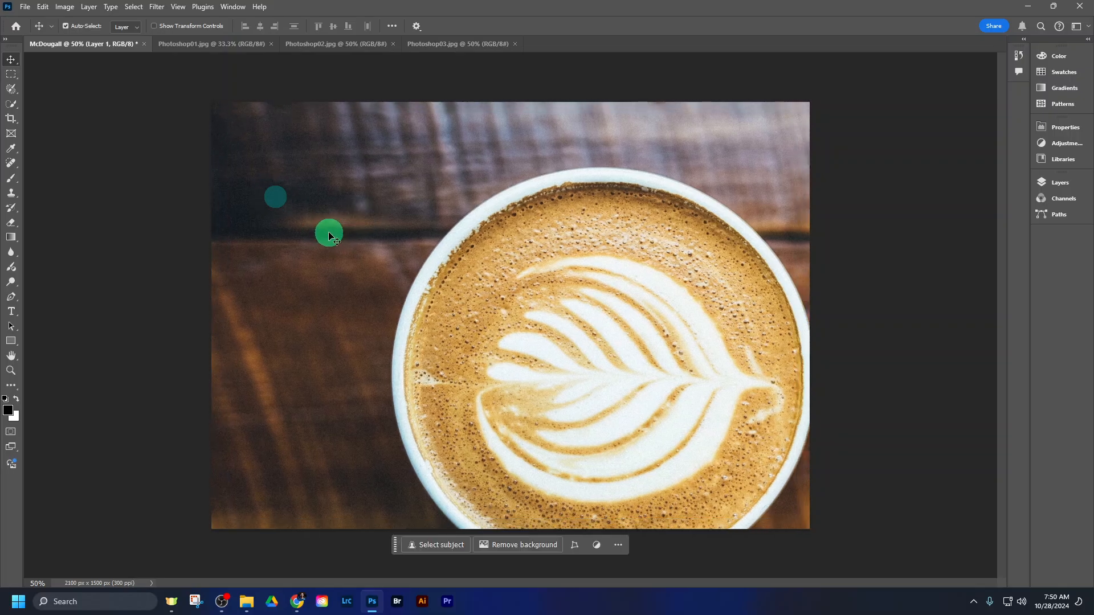
left_click_drag(277, 153, 184, 93)
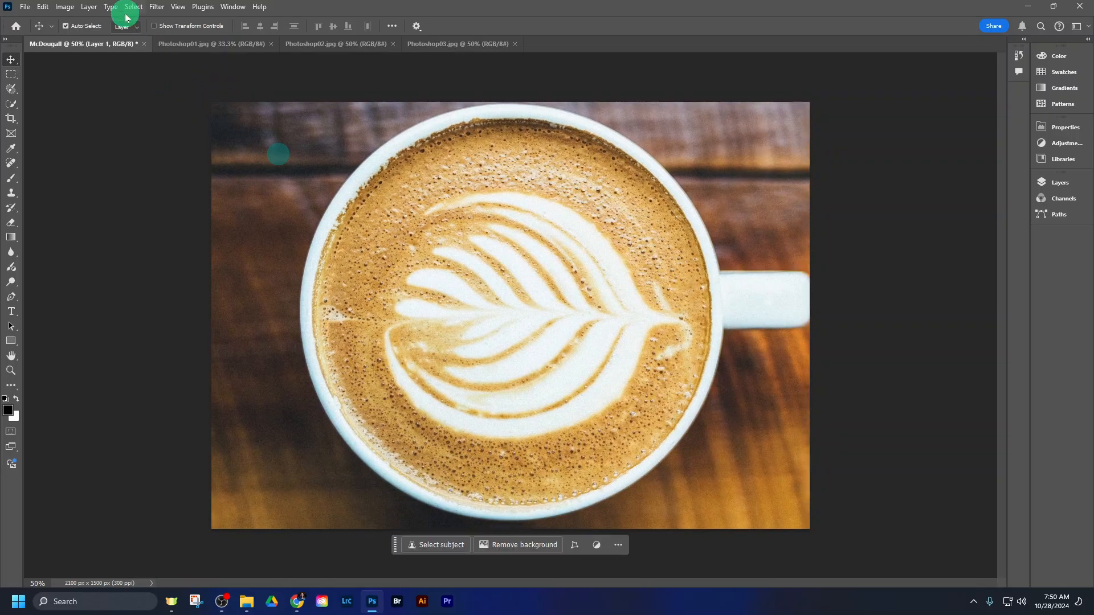
- Show the transform controls, scale the coffee layer to about 79.69%, and centre it on the canvas at X 1050 px, Y 750 px
left_click(154, 26)
left_click_drag(63, 310, 246, 309)
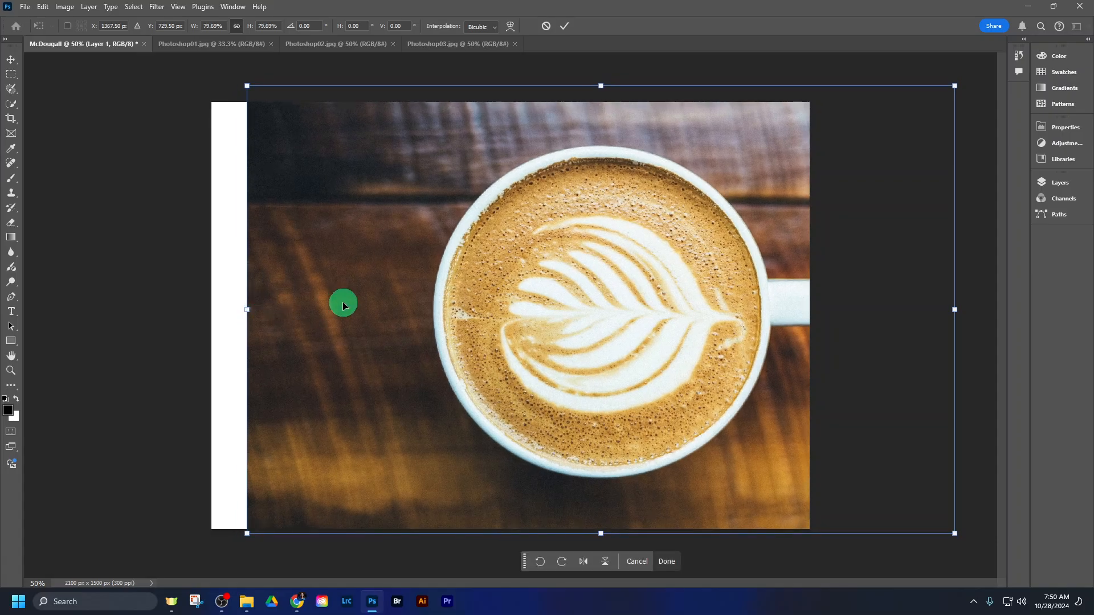
left_click_drag(344, 306, 271, 308)
left_click_drag(434, 267, 396, 283)
left_click_drag(616, 385, 614, 384)
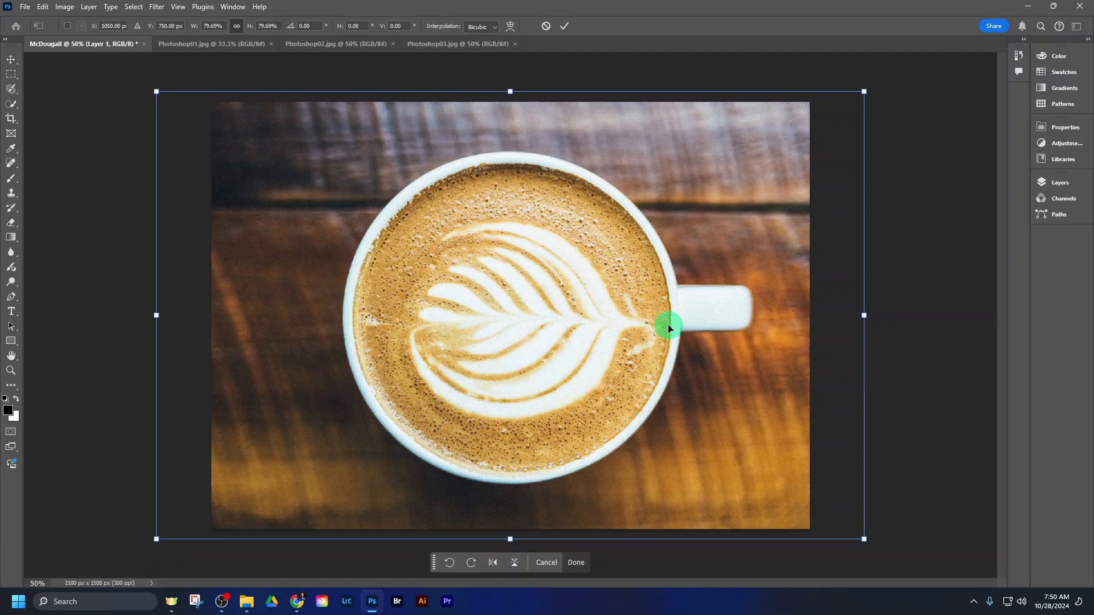
- Scale the coffee layer down to about 76.83%, reposition it at about X 1027 px, Y 750 px, and apply the transform
left_click_drag(864, 91, 840, 105)
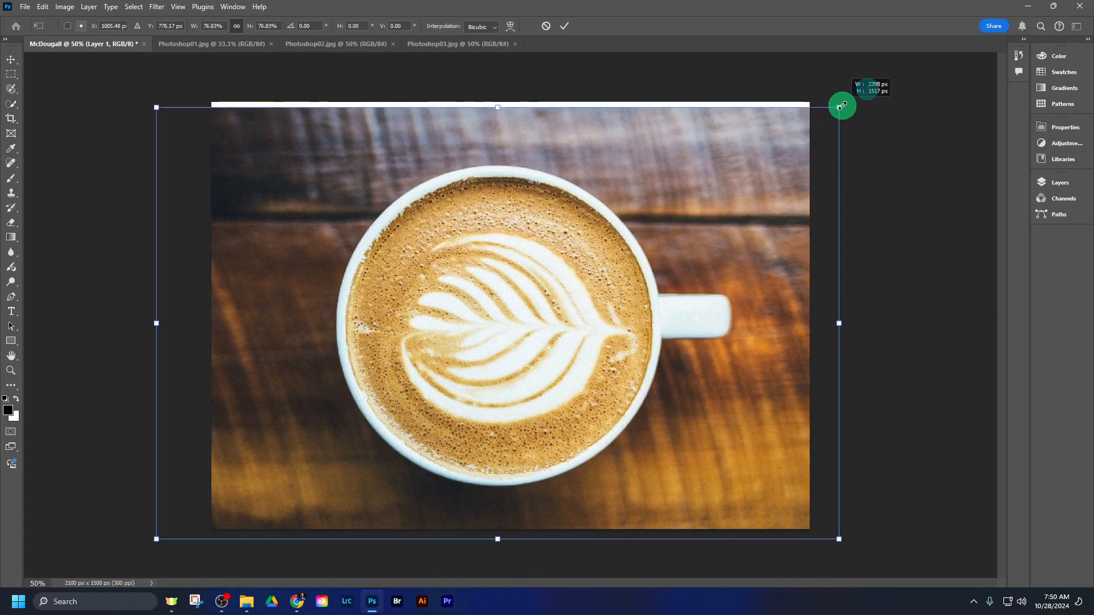
left_click_drag(758, 155, 761, 149)
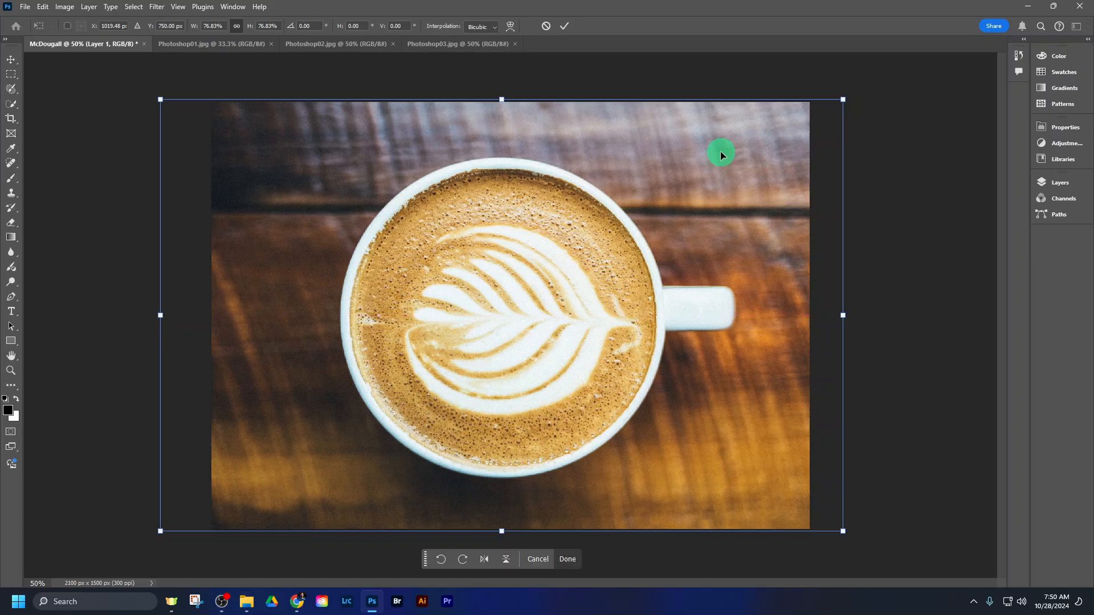
left_click_drag(476, 305, 480, 311)
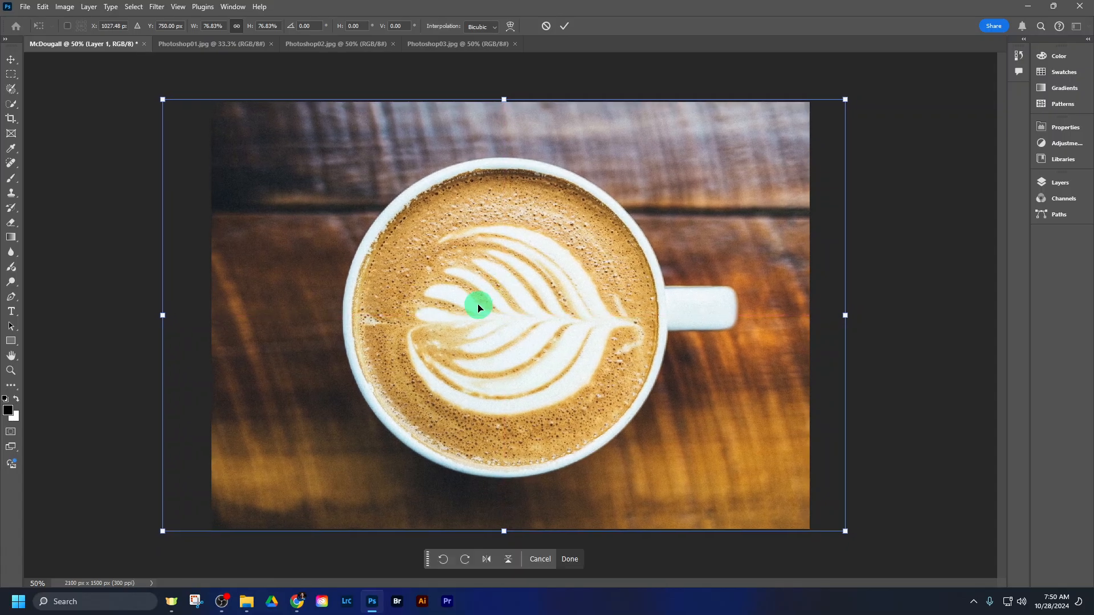
left_click(10, 251)
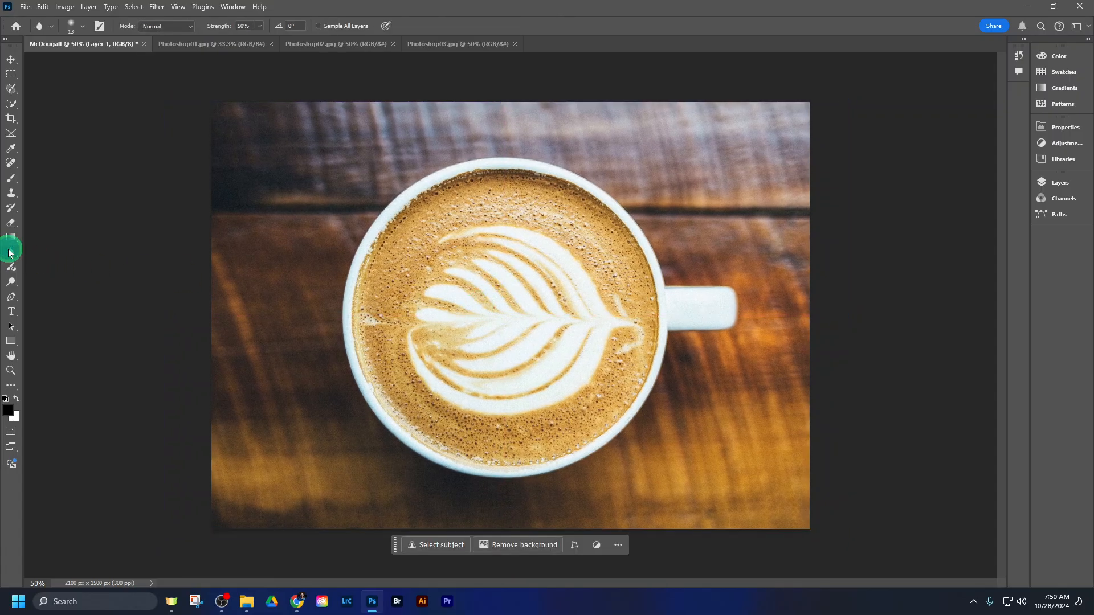
- With the Move tool, scale the coffee layer to about 100.63%, centre it at X 1050 px, Y 750 px, and apply the transform
left_click(15, 62)
left_click_drag(501, 257, 504, 264)
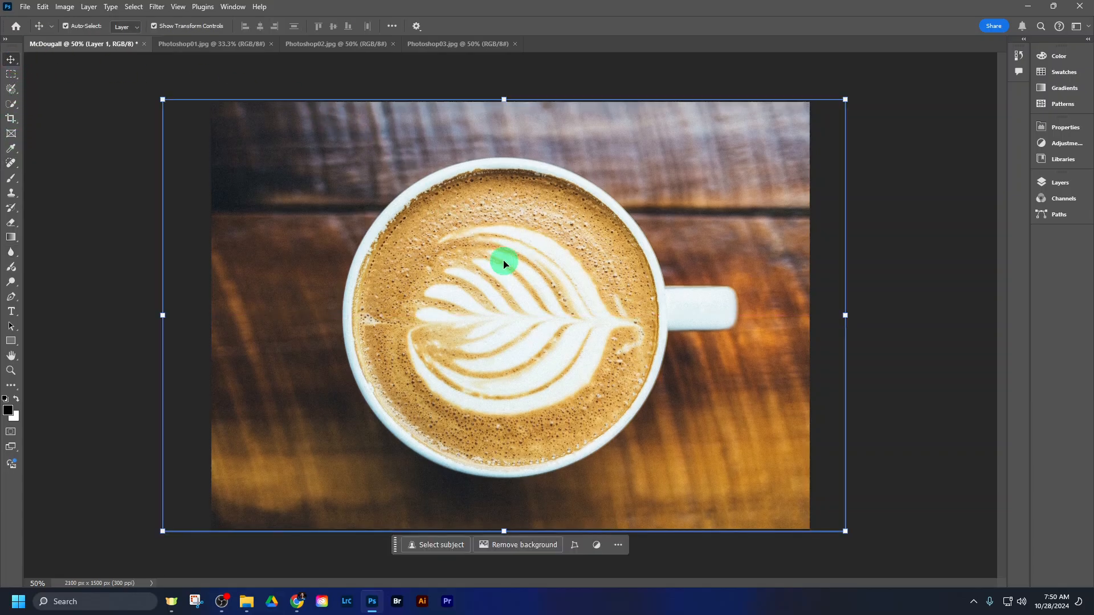
left_click_drag(162, 99, 158, 96)
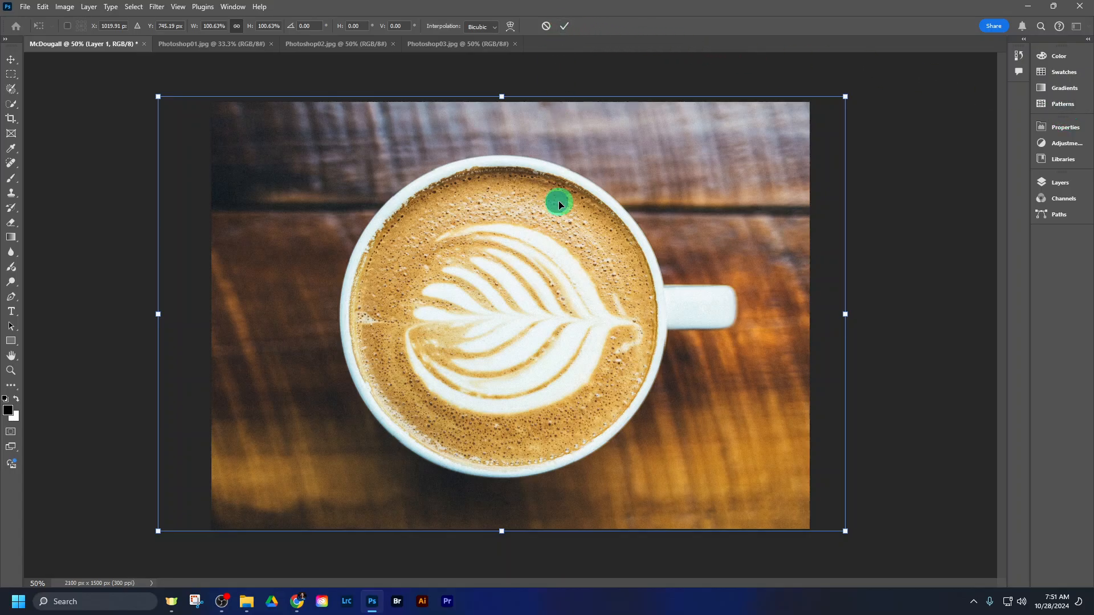
left_click_drag(554, 203, 563, 206)
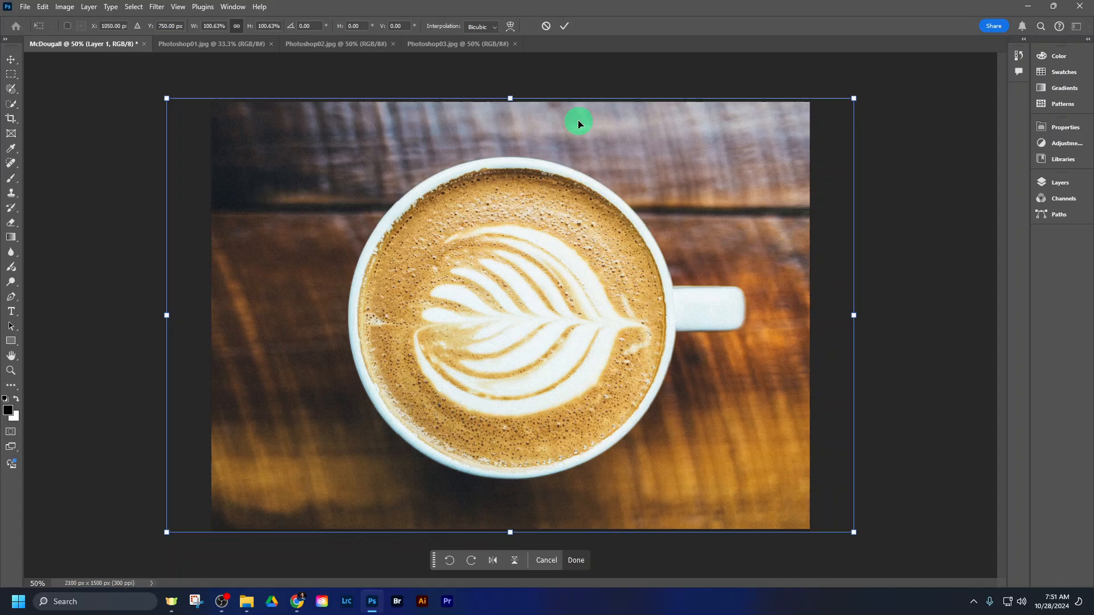
left_click(563, 27)
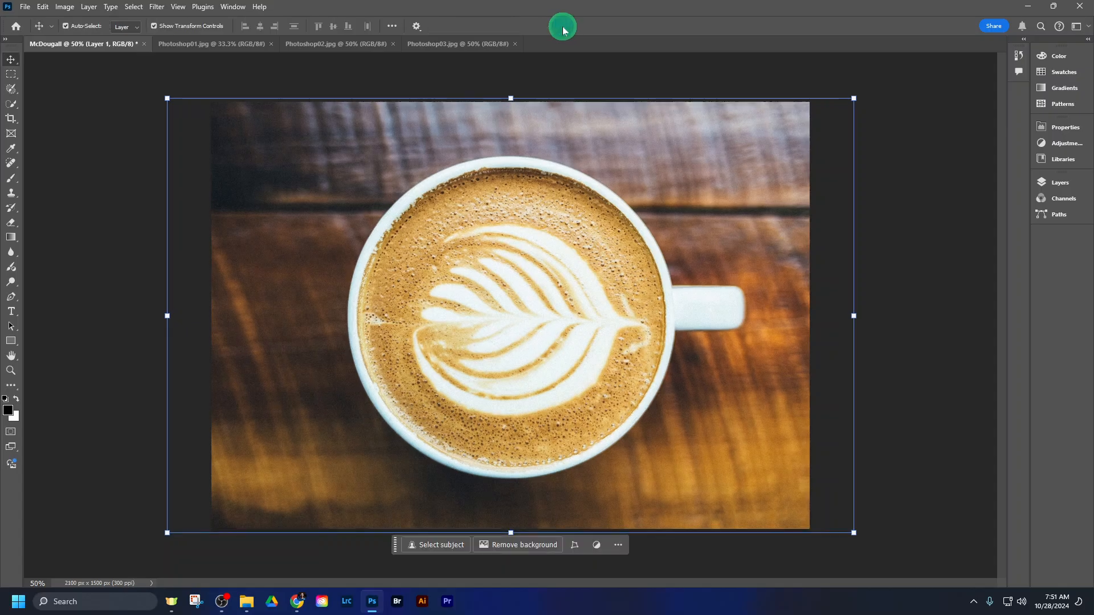
left_click(649, 181)
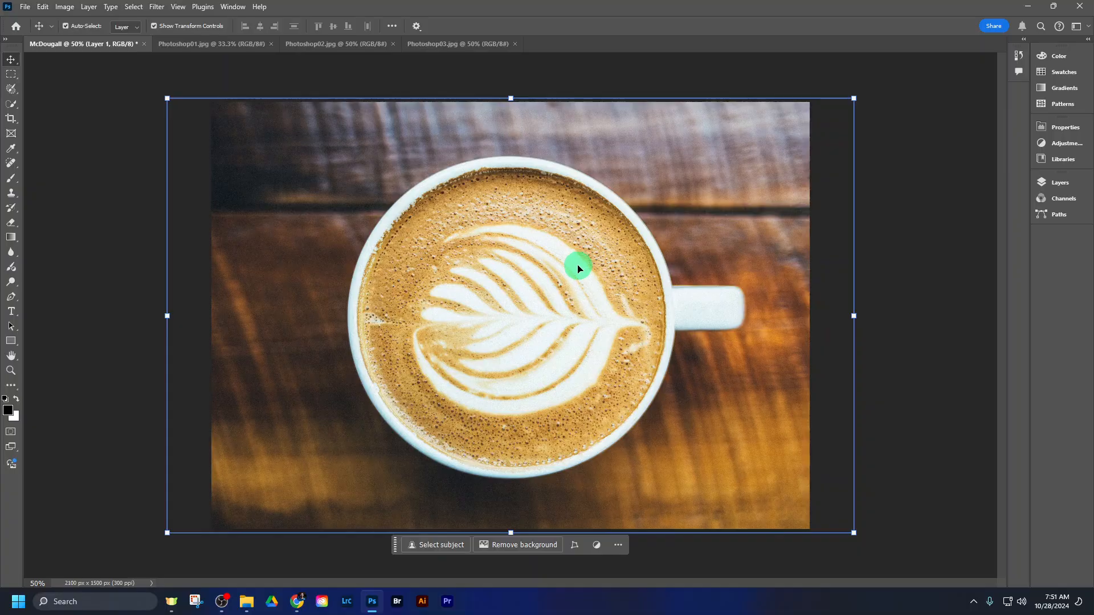
- Go through the open exercise images, select all of Photoshop01.jpg, and return to the name-titled document
left_click(338, 46)
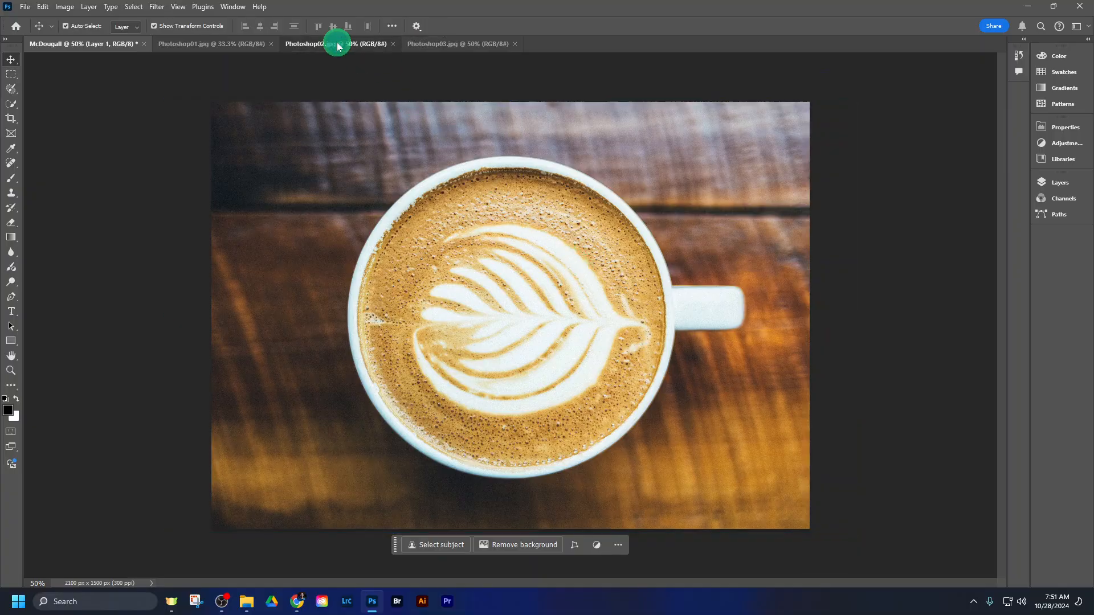
left_click(459, 44)
left_click(244, 44)
key("ctrl+a")
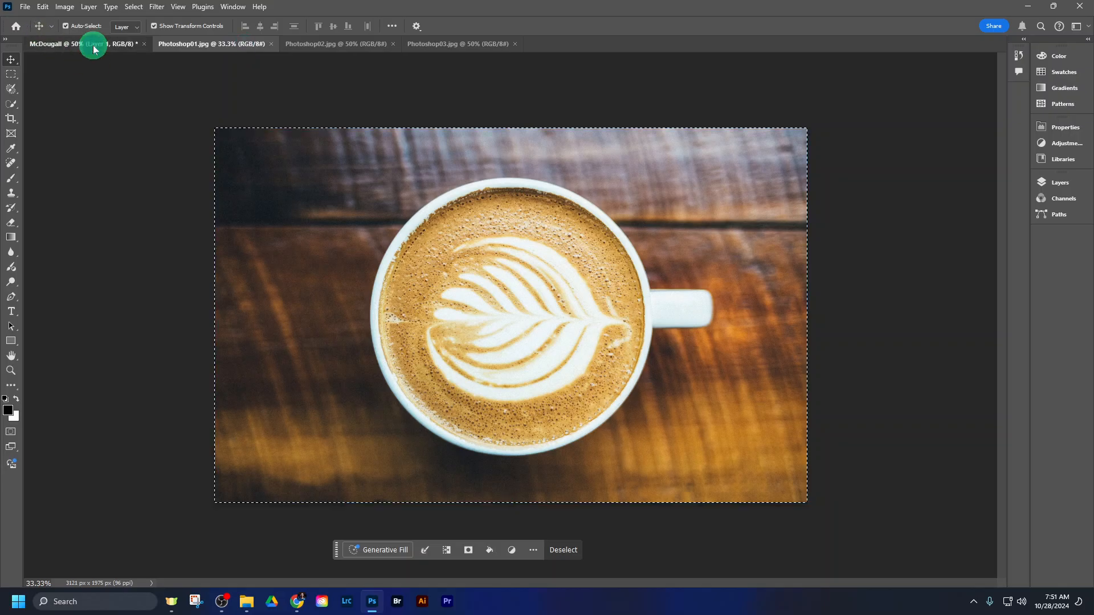
left_click(94, 46)
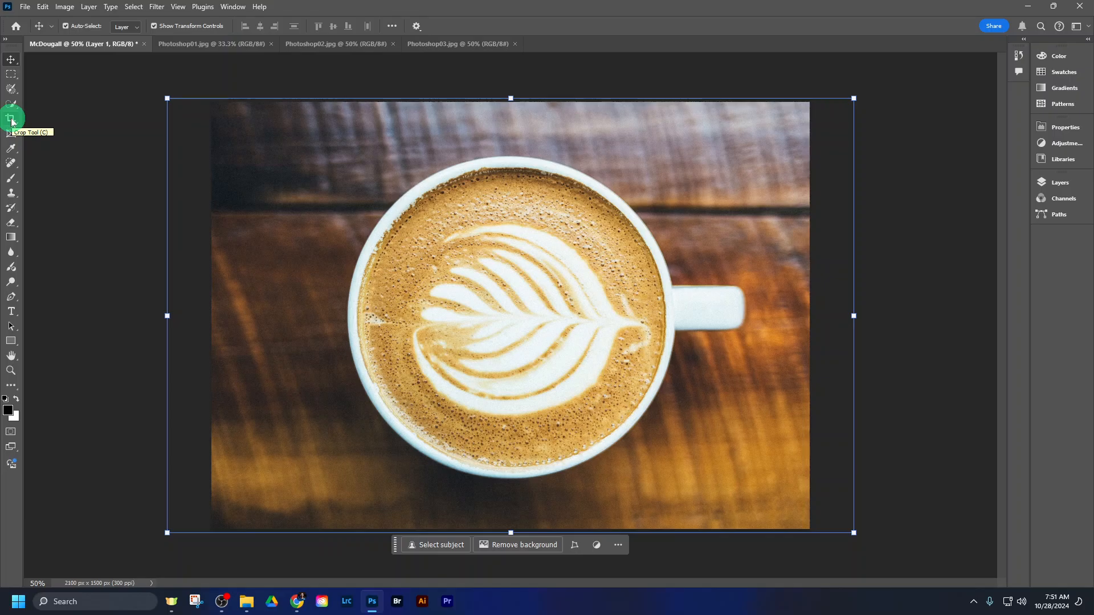
- Activate the Brush tool and paint a thin black zigzag with the 13 px brush on the upper-left part of the coffee
left_click(12, 181)
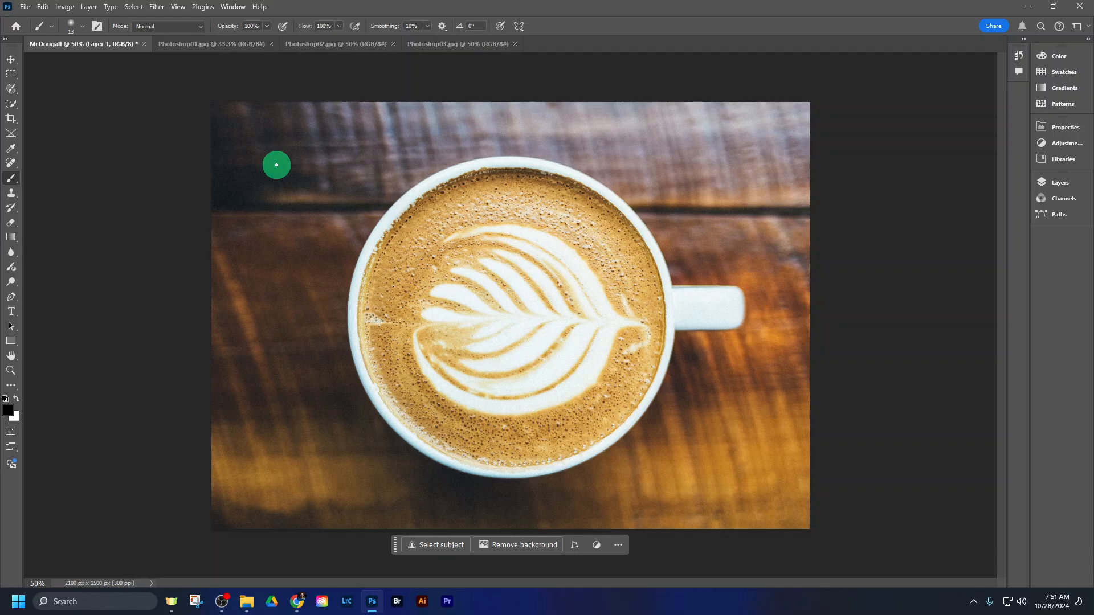
left_click(11, 60)
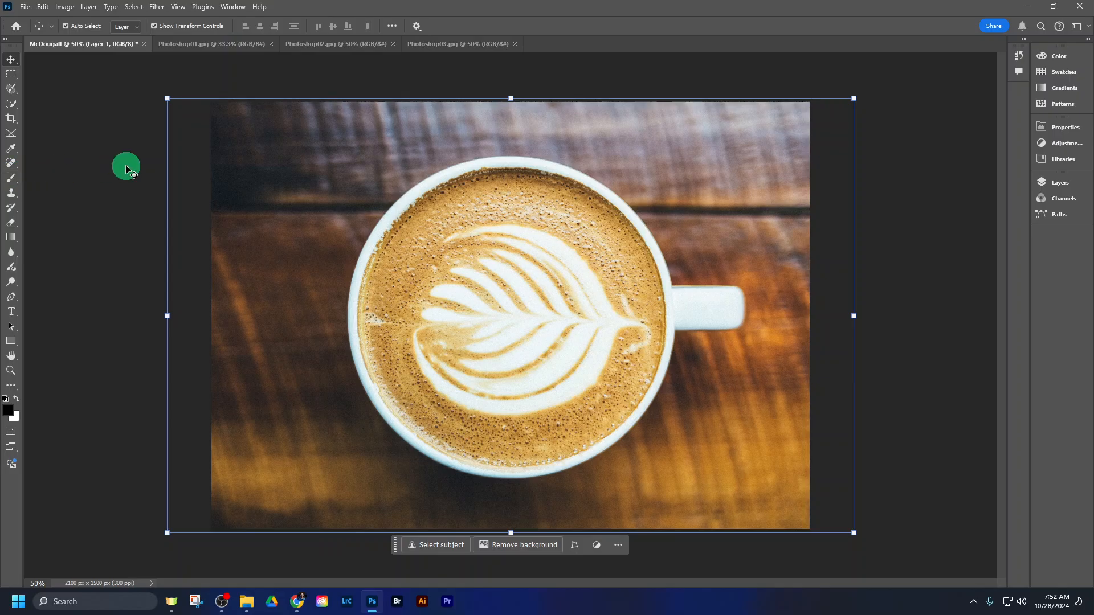
key("b")
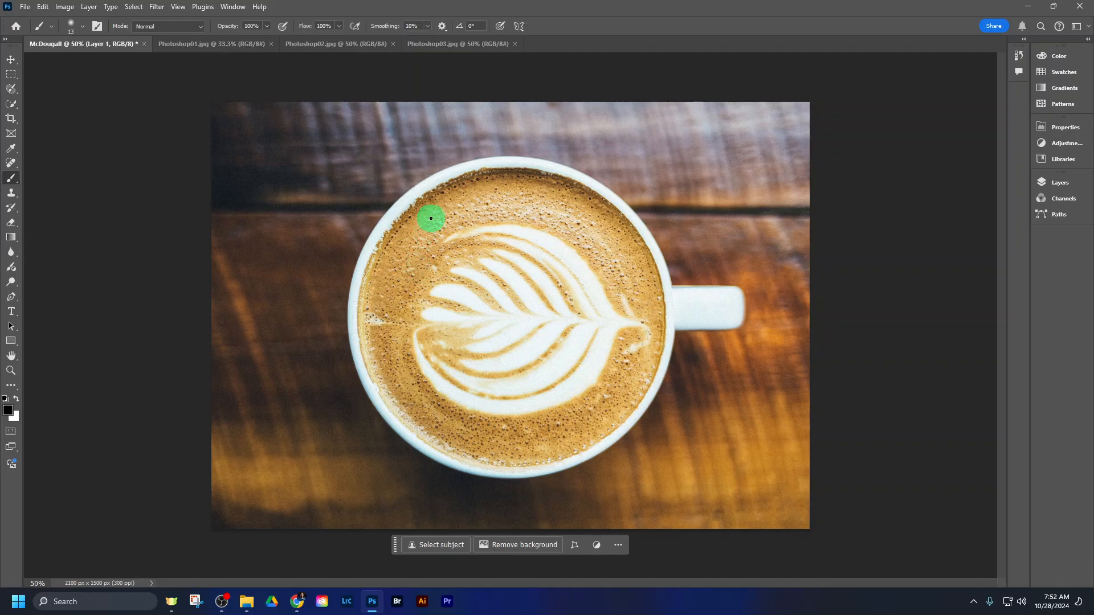
mouse_move(442, 231)
left_mouse_down()
mouse_move(430, 324)
mouse_move(467, 245)
mouse_move(482, 296)
left_mouse_up()
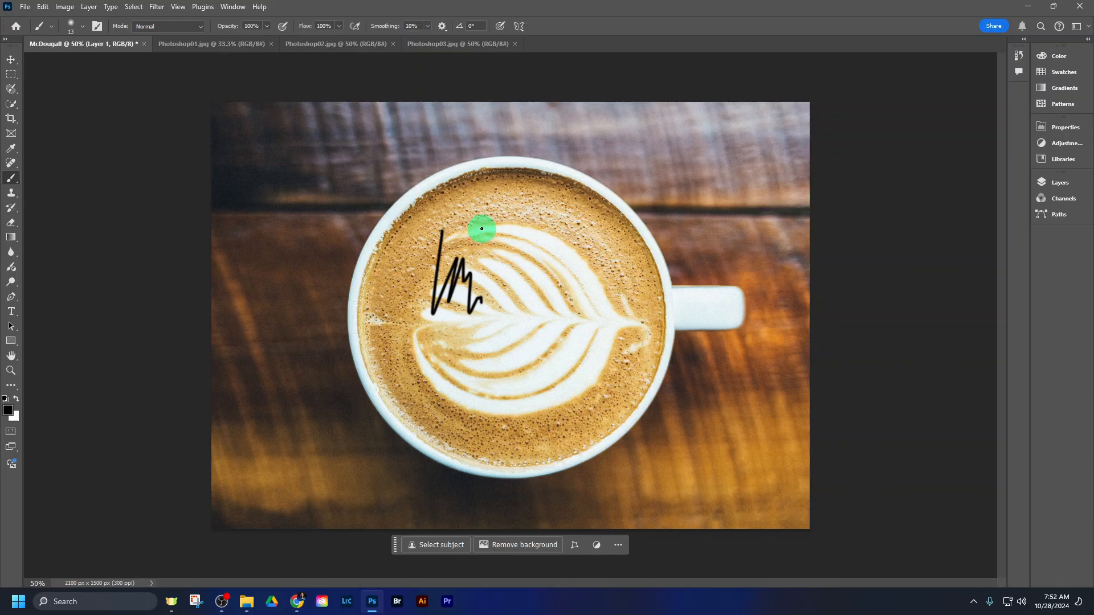
- Enlarge the brush to about 80 px and paint a thick, soft black zigzag on the upper part of the coffee
left_click(82, 29)
left_click(81, 30)
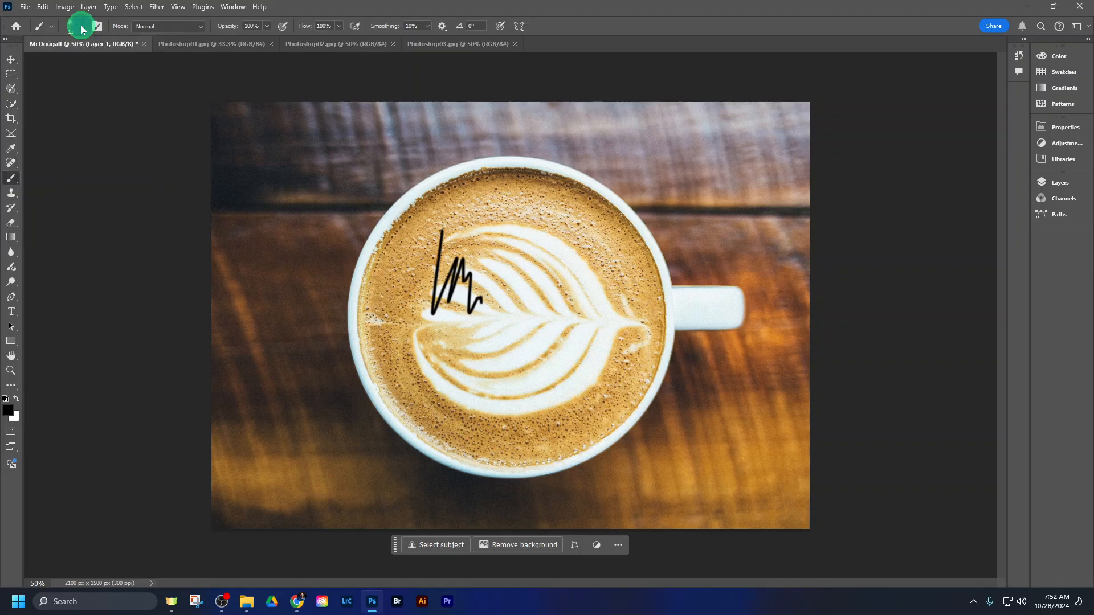
left_click(82, 30)
left_click_drag(68, 63, 90, 62)
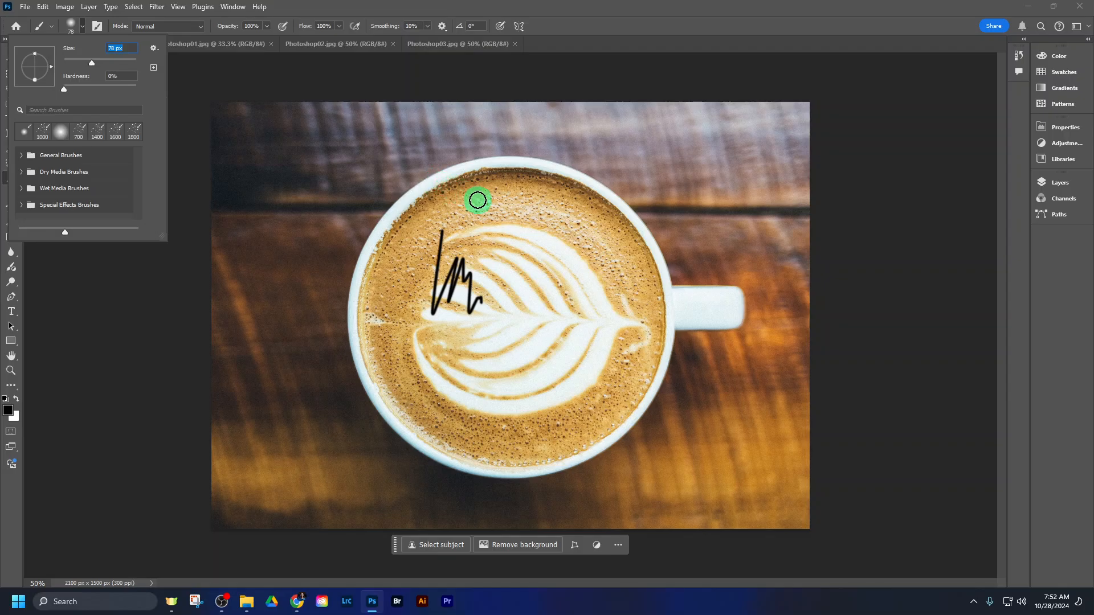
left_click(500, 198)
mouse_move(500, 198)
left_mouse_down()
mouse_move(519, 261)
mouse_move(540, 208)
mouse_move(541, 275)
mouse_move(562, 227)
mouse_move(564, 287)
mouse_move(565, 239)
left_mouse_up()
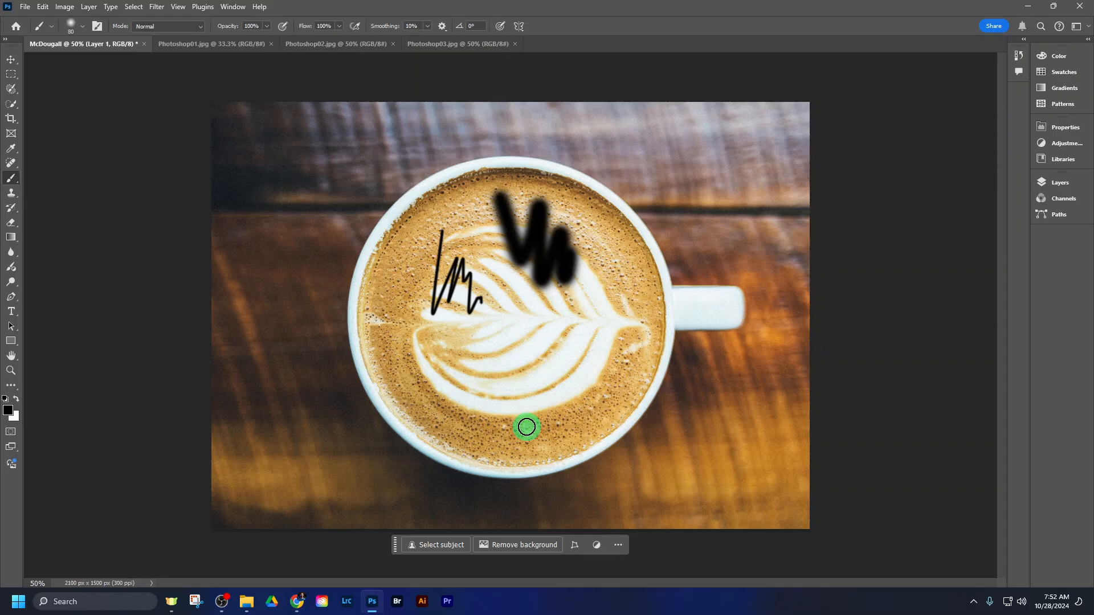
- Enlarge the brush in steps to 500 px, then reduce it to 125 px
key("bracketright")
key("bracketright")
key("bracketright")
key("bracketright")
key("bracketright")
key("bracketright")
key("bracketright")
key("bracketright")
key("bracketright")
key("bracketright")
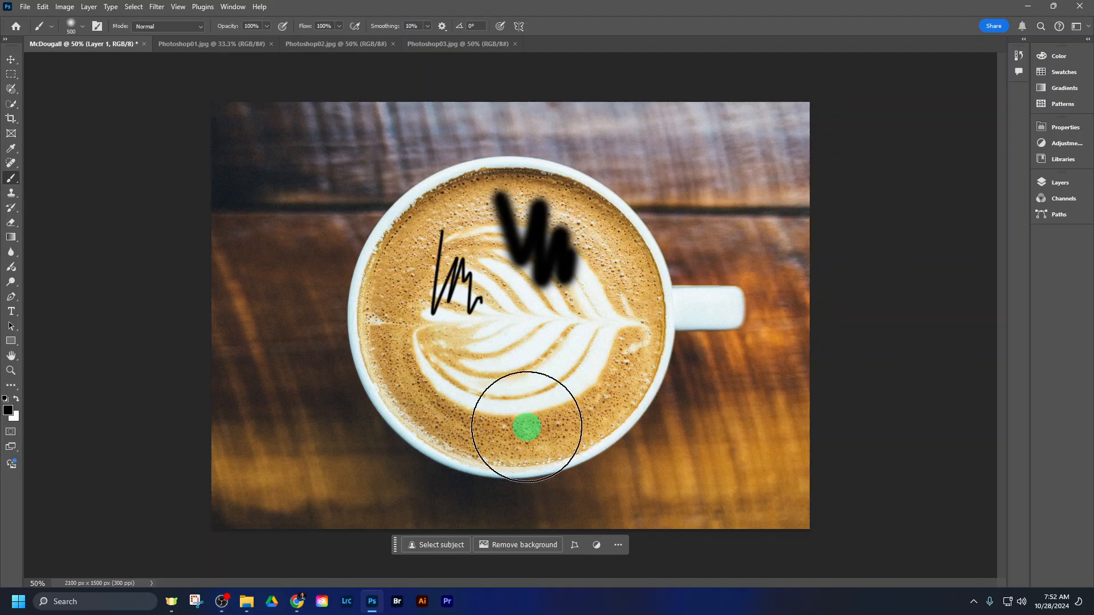
key("bracketleft")
key("bracketleft")
key("bracketleft")
key("bracketleft")
key("bracketleft")
key("bracketleft")
key("bracketleft")
key("bracketleft")
key("bracketleft")
key("bracketleft")
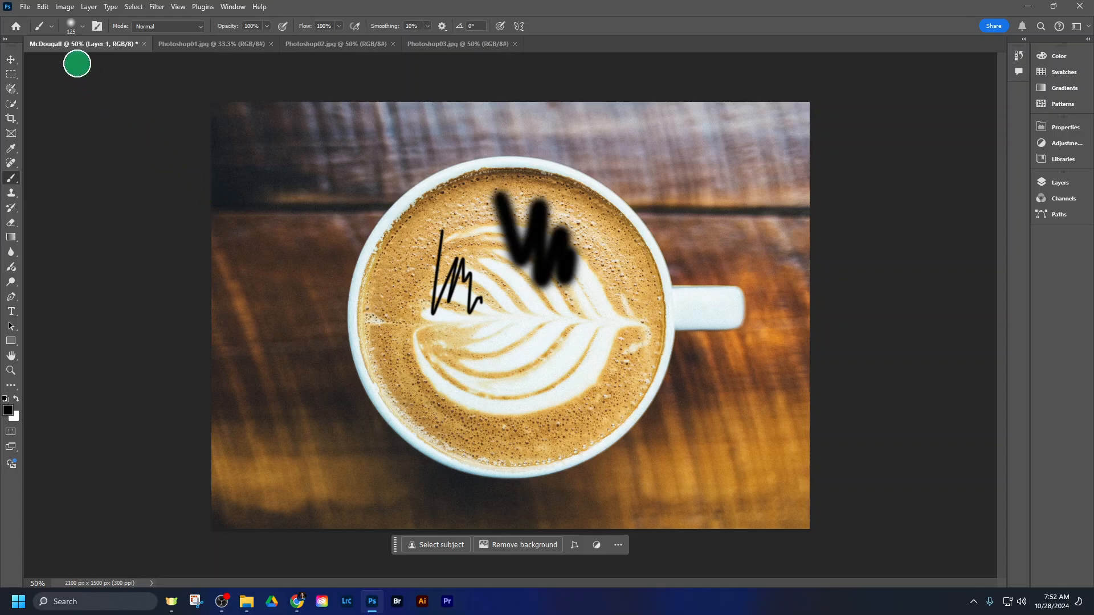
- Set the brush size to 84 px and paint several thick black strokes over the cup and around its rim
left_click(84, 28)
left_click_drag(100, 62, 94, 61)
left_click(313, 361)
mouse_move(313, 361)
left_mouse_down()
mouse_move(336, 252)
mouse_move(367, 393)
left_mouse_up()
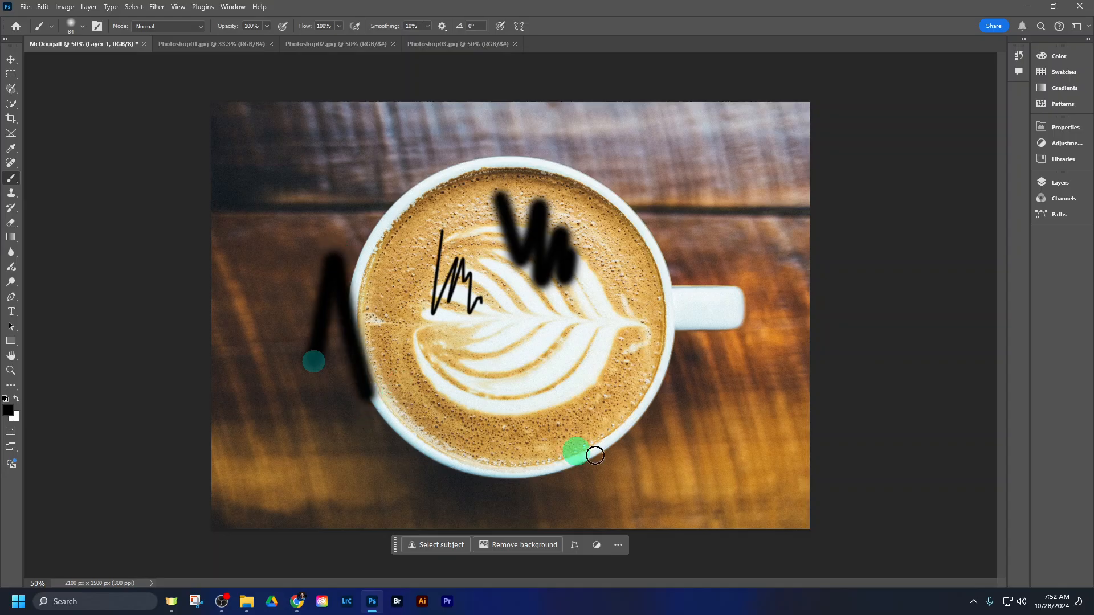
mouse_move(728, 378)
left_mouse_down()
mouse_move(471, 448)
mouse_move(628, 311)
mouse_move(482, 374)
mouse_move(616, 299)
mouse_move(504, 333)
left_mouse_up()
mouse_move(368, 183)
left_mouse_down()
mouse_move(403, 342)
mouse_move(496, 244)
mouse_move(566, 281)
left_mouse_up()
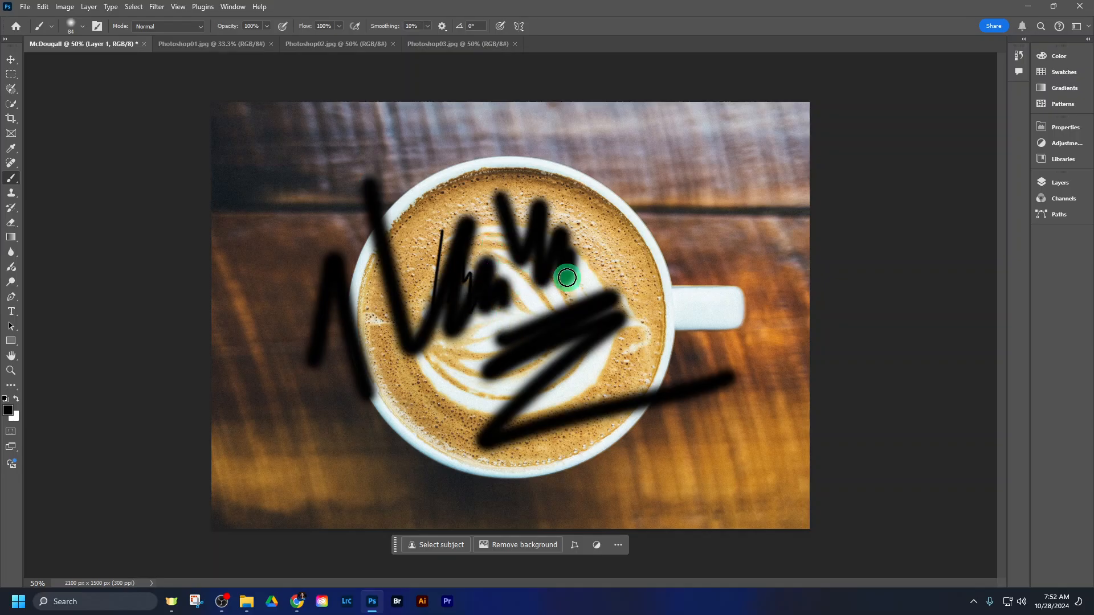
mouse_move(660, 190)
left_mouse_down()
mouse_move(510, 152)
mouse_move(506, 488)
mouse_move(327, 254)
mouse_move(296, 407)
left_mouse_up()
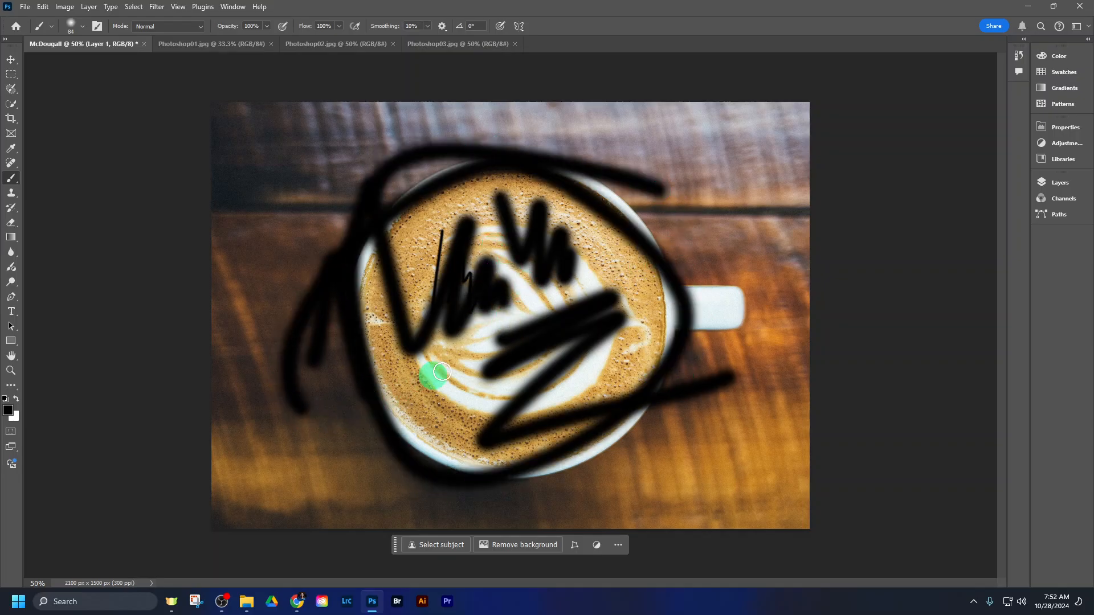
left_click_drag(430, 374, 480, 359)
- Undo all the thick brush strokes, including one more trial stroke, keeping only the thin zigzag
key("ctrl+z")
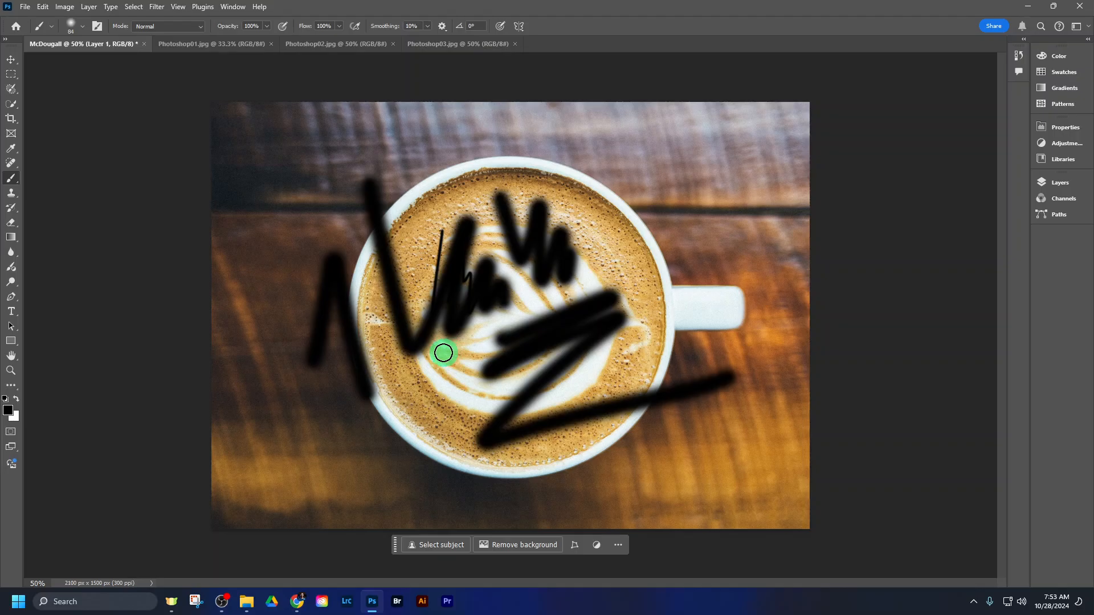
key("ctrl+z")
key("ctrl+z")
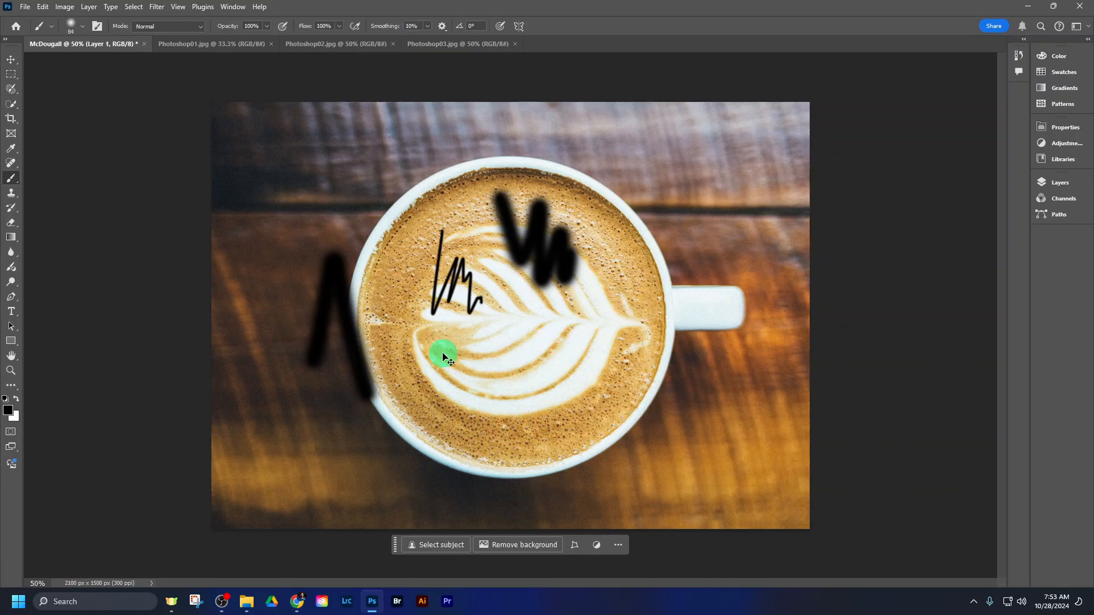
key("ctrl+z")
key("ctrl+z")
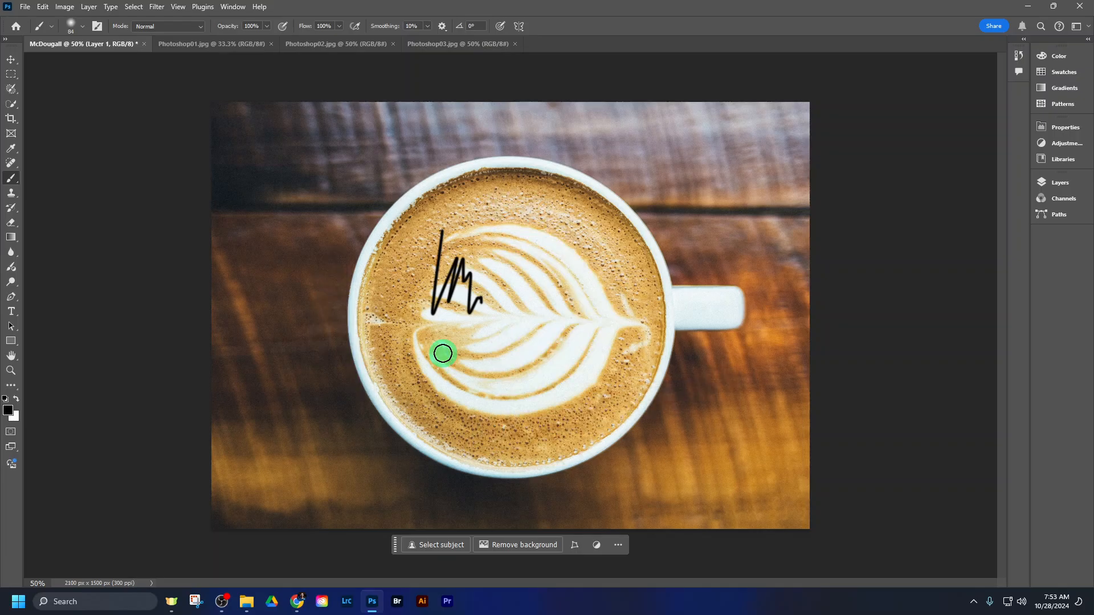
mouse_move(540, 272)
left_mouse_down()
mouse_move(540, 391)
mouse_move(604, 353)
mouse_move(651, 367)
left_mouse_up()
key("ctrl+z")
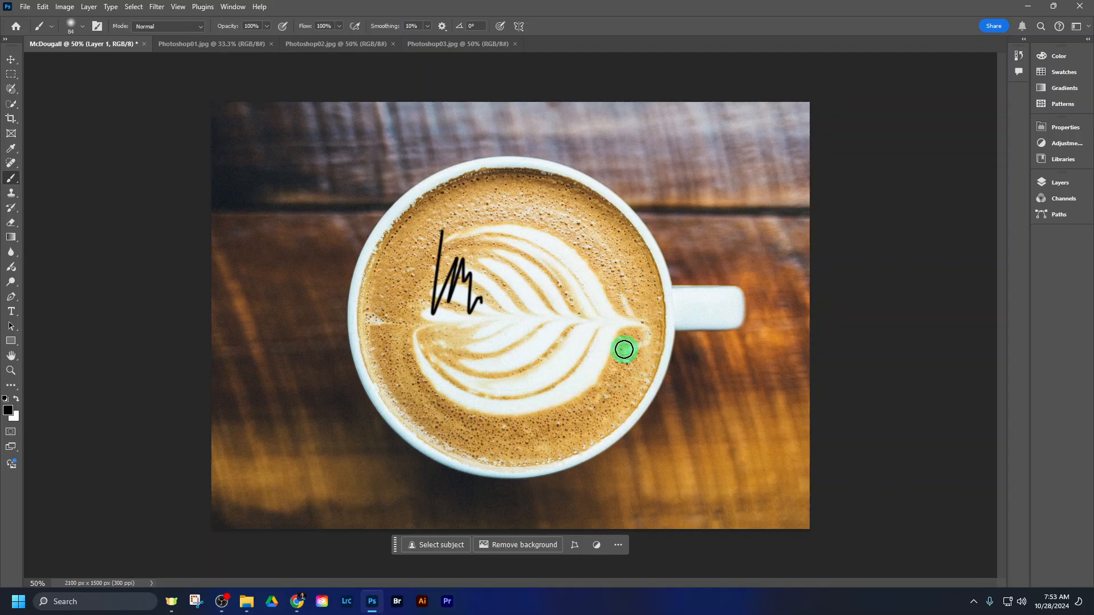
- Paint large thick black loops around and over the cup, plus a thick zigzag in the middle of the coffee
mouse_move(539, 204)
left_mouse_down()
mouse_move(435, 403)
mouse_move(559, 178)
mouse_move(381, 447)
mouse_move(758, 278)
left_mouse_up()
mouse_move(586, 140)
left_mouse_down()
mouse_move(338, 220)
mouse_move(287, 378)
mouse_move(291, 411)
left_mouse_up()
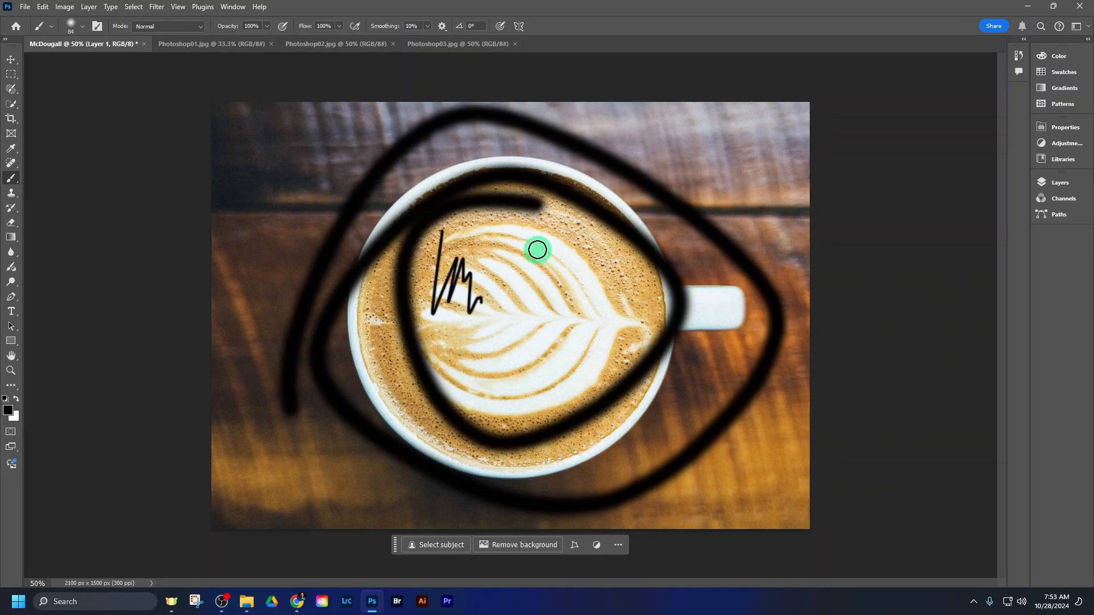
mouse_move(536, 253)
left_mouse_down()
mouse_move(573, 333)
mouse_move(565, 392)
left_mouse_up()
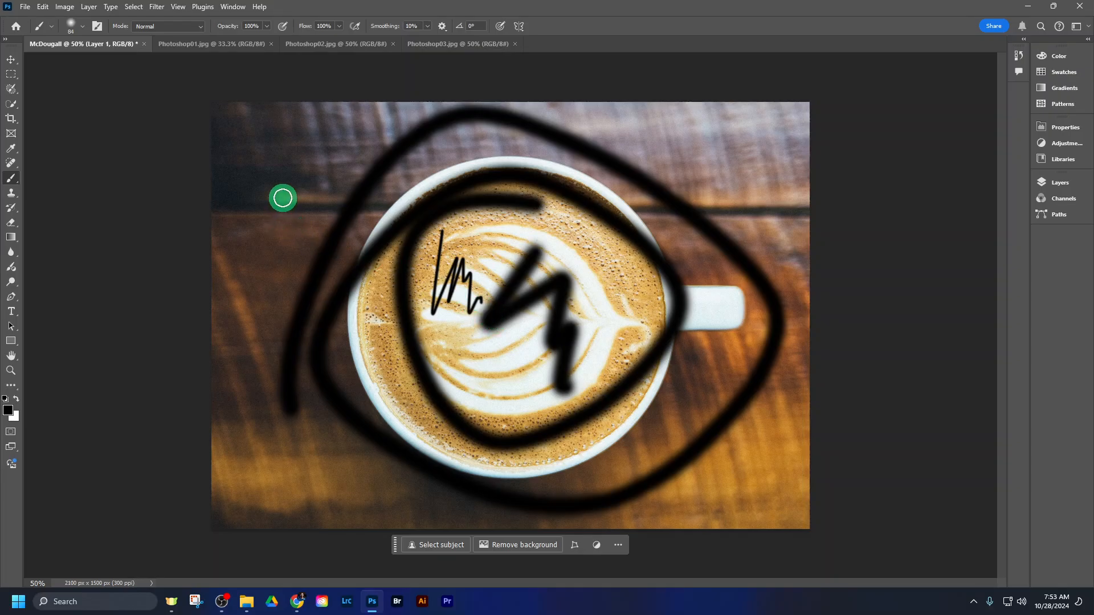
- Save the document to Creative Cloud as a cloud document under its existing name and dismiss the saving notice
left_click(26, 9)
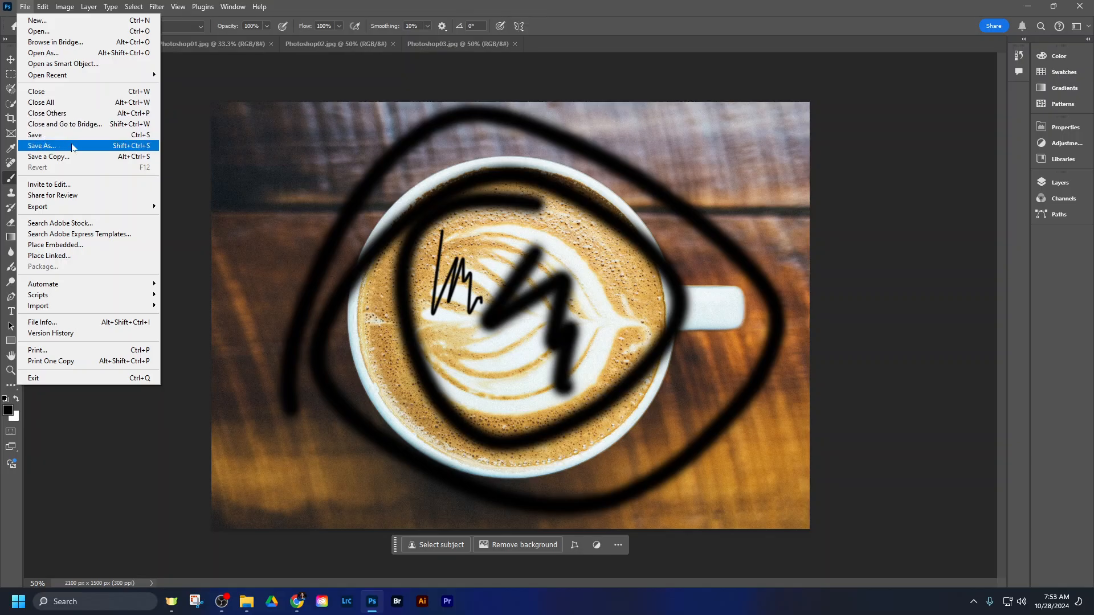
left_click(129, 147)
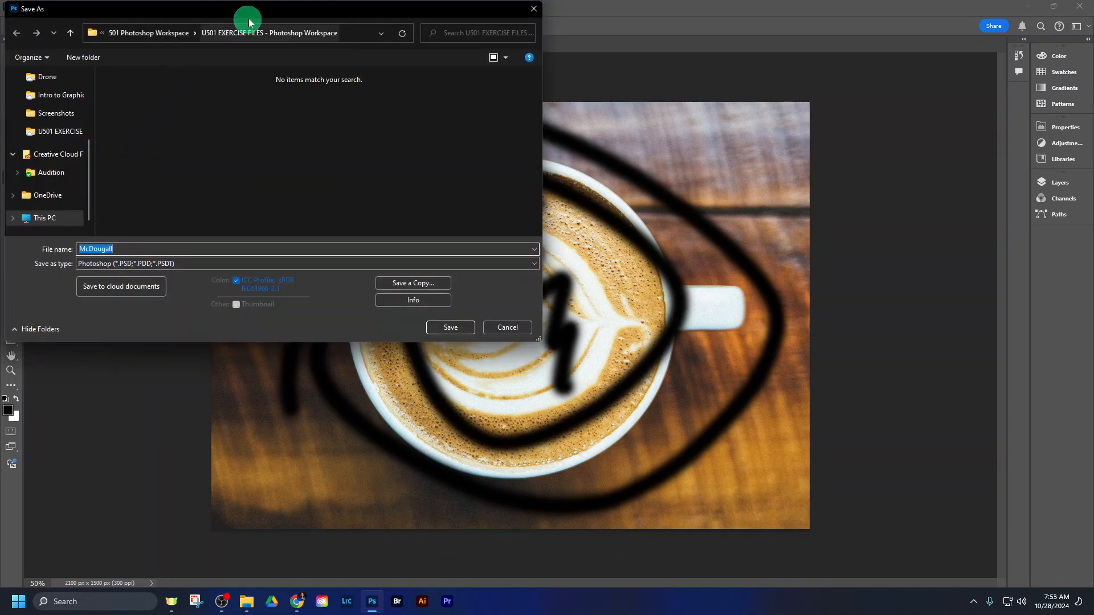
left_click_drag(249, 21, 289, 37)
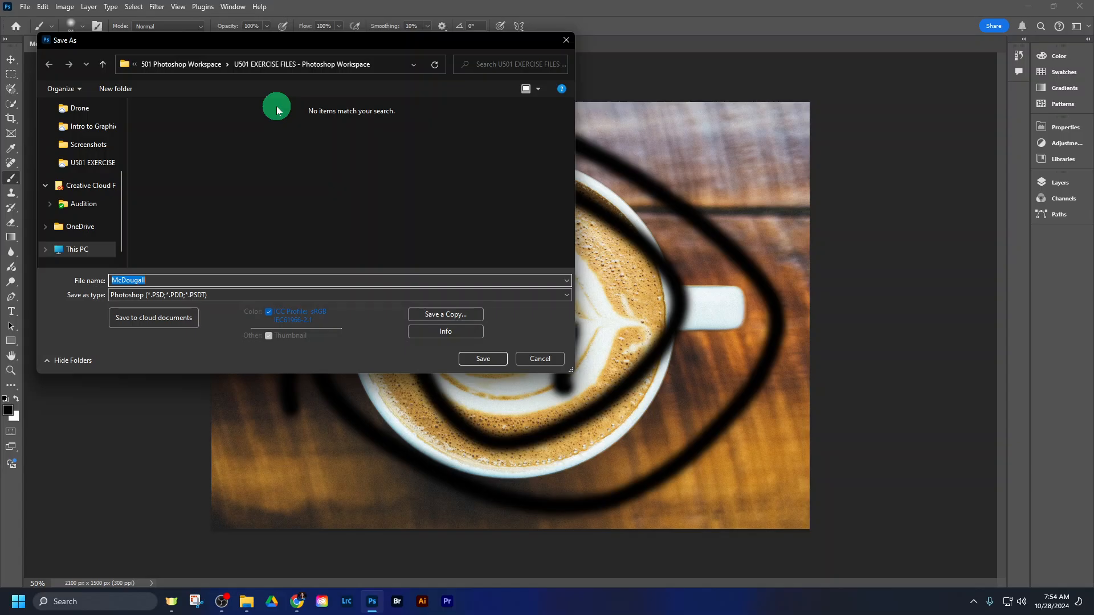
left_click(164, 322)
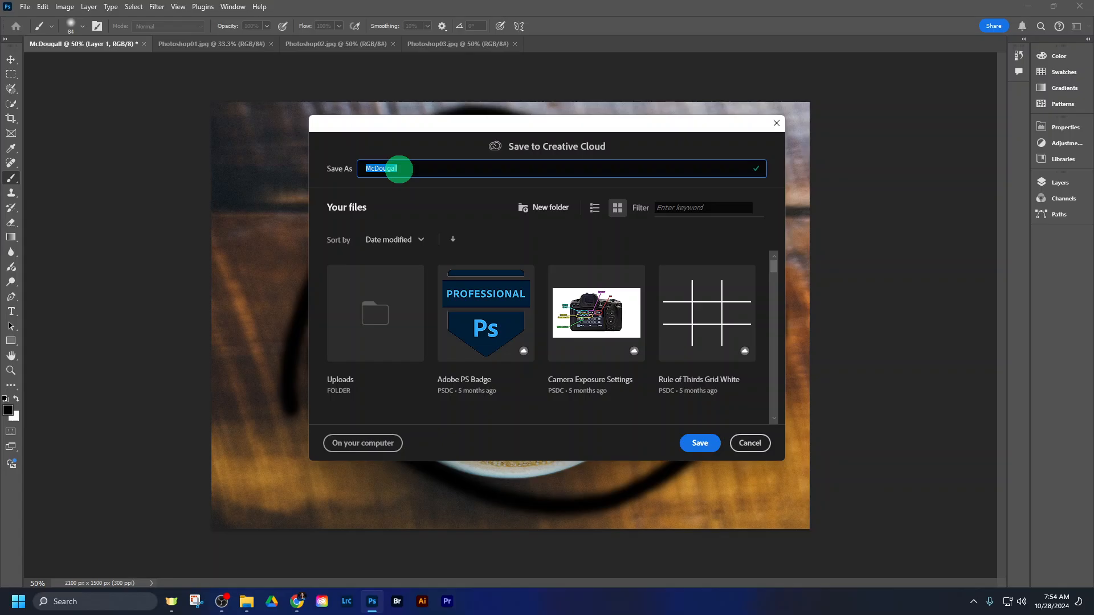
left_click(699, 444)
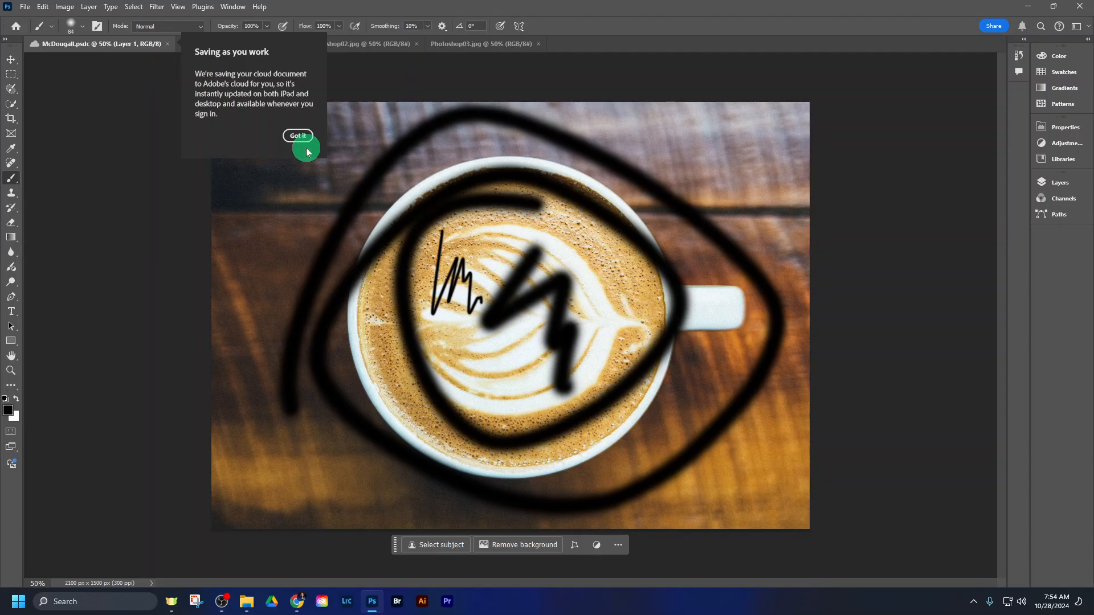
left_click(298, 135)
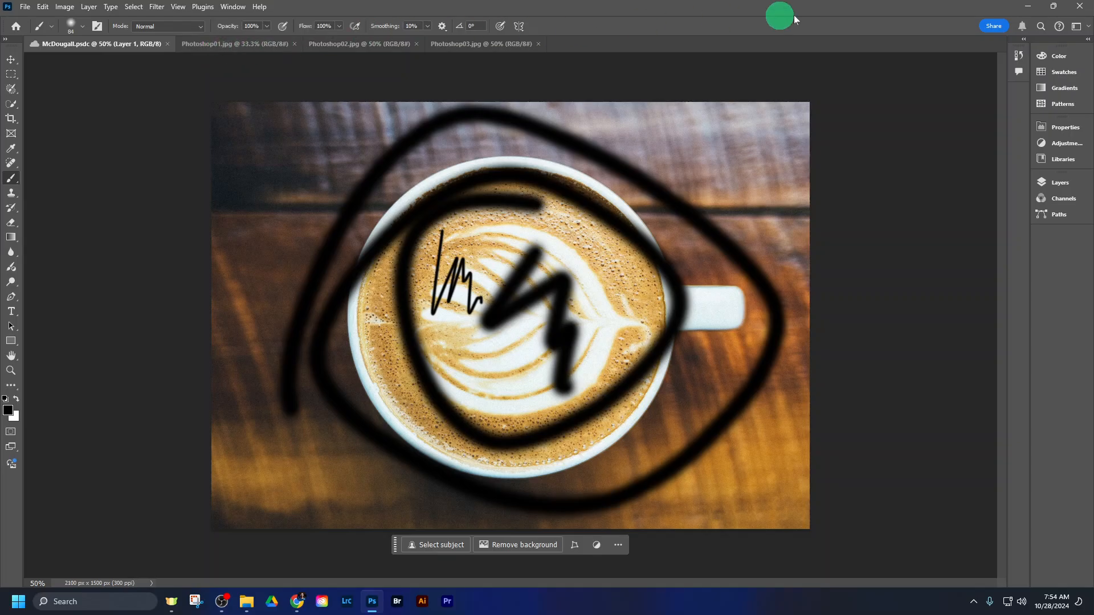
- Close Photoshop with all its open documents and launch it again from the desktop
left_click(1081, 10)
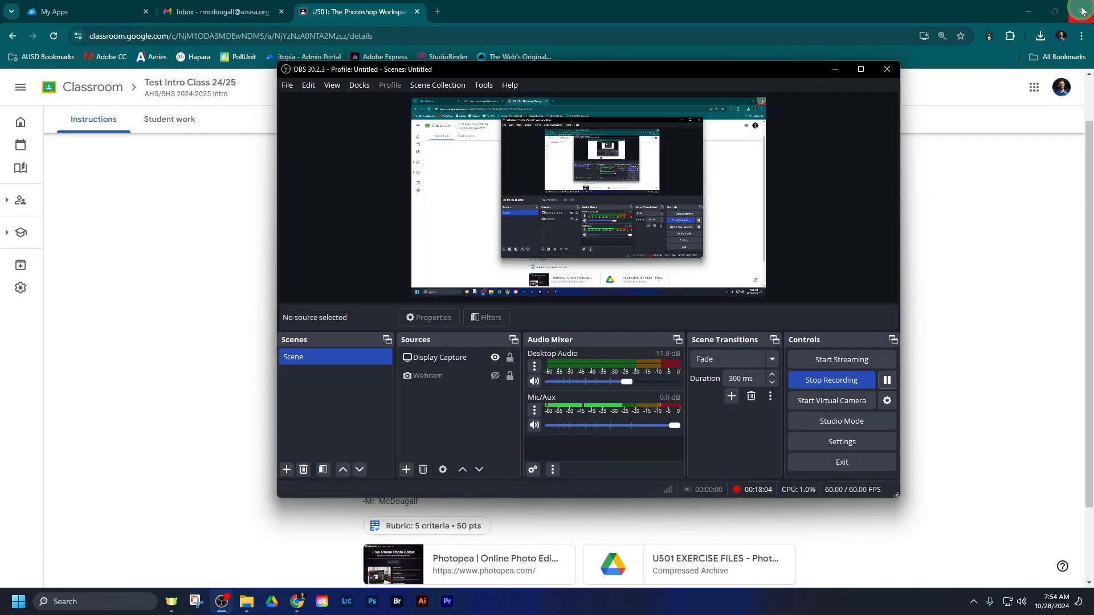
left_click(974, 237)
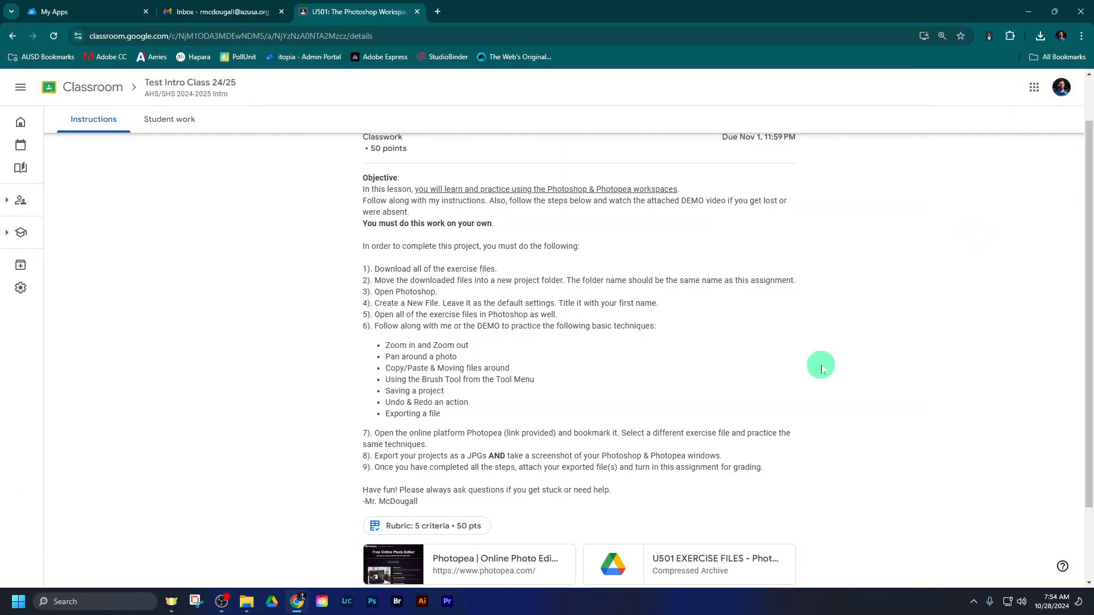
left_click(371, 603)
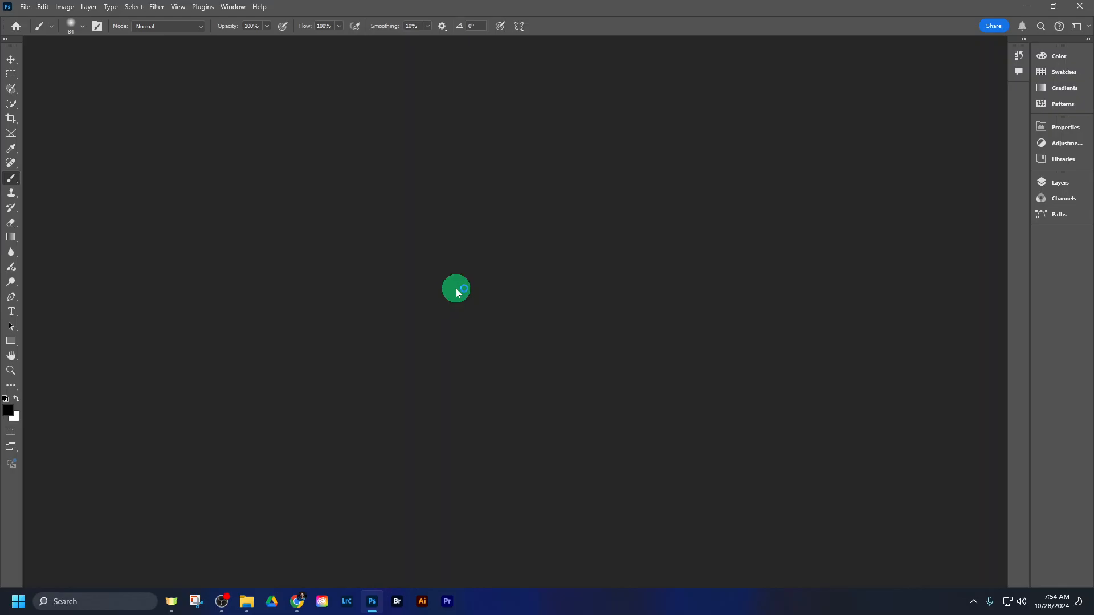
- Open the most recently modified cloud document, the painted coffee image, from Creative Cloud after checking the exercise files on the computer
left_click(26, 9)
left_click(30, 30)
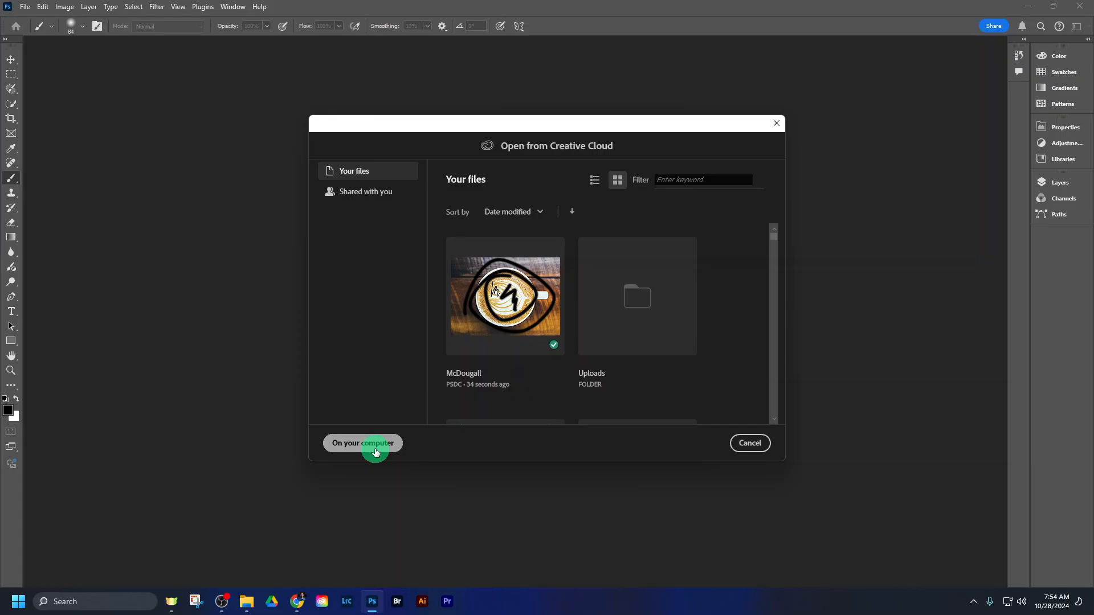
left_click(375, 451)
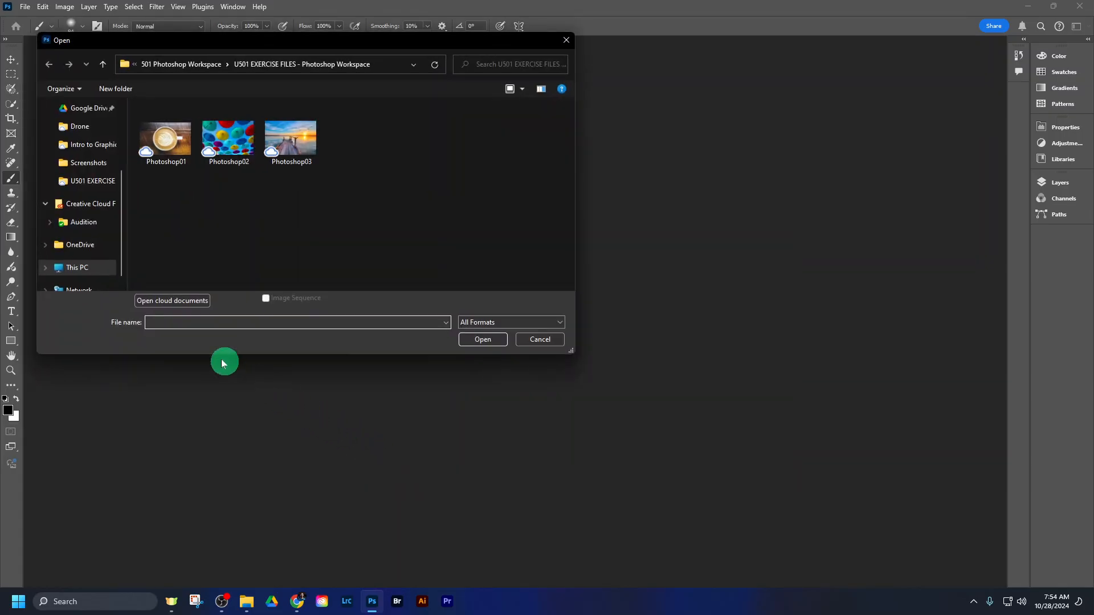
left_click(165, 302)
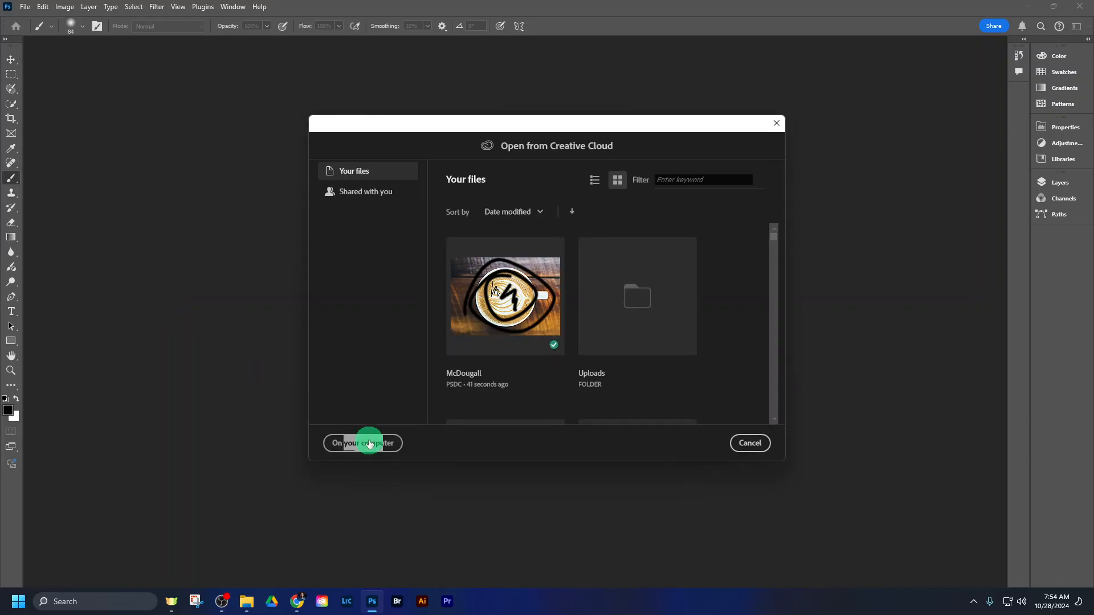
left_click(378, 450)
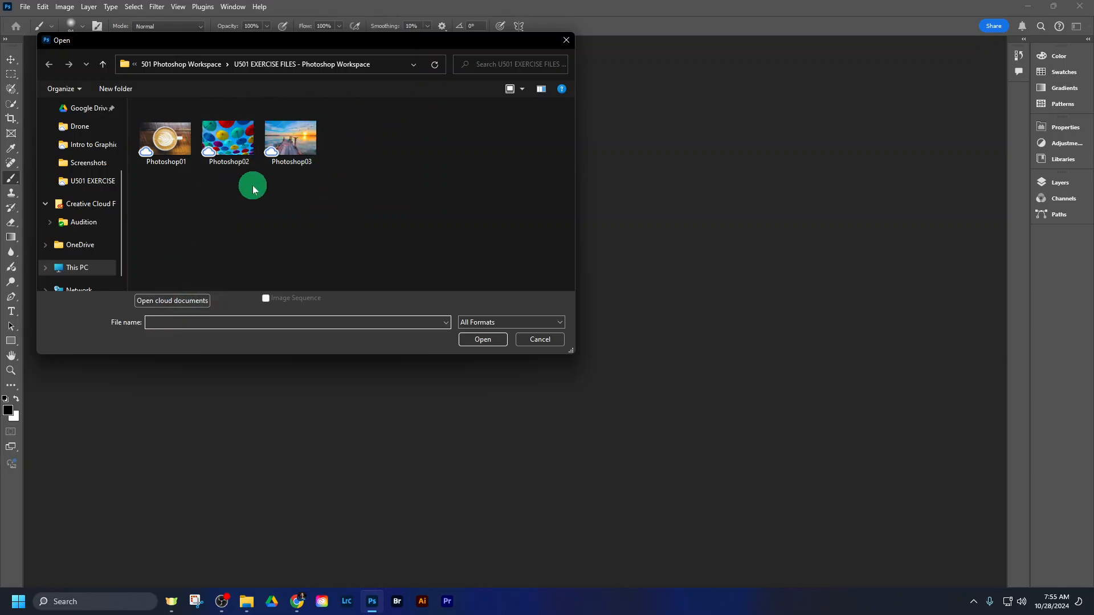
left_click(191, 294)
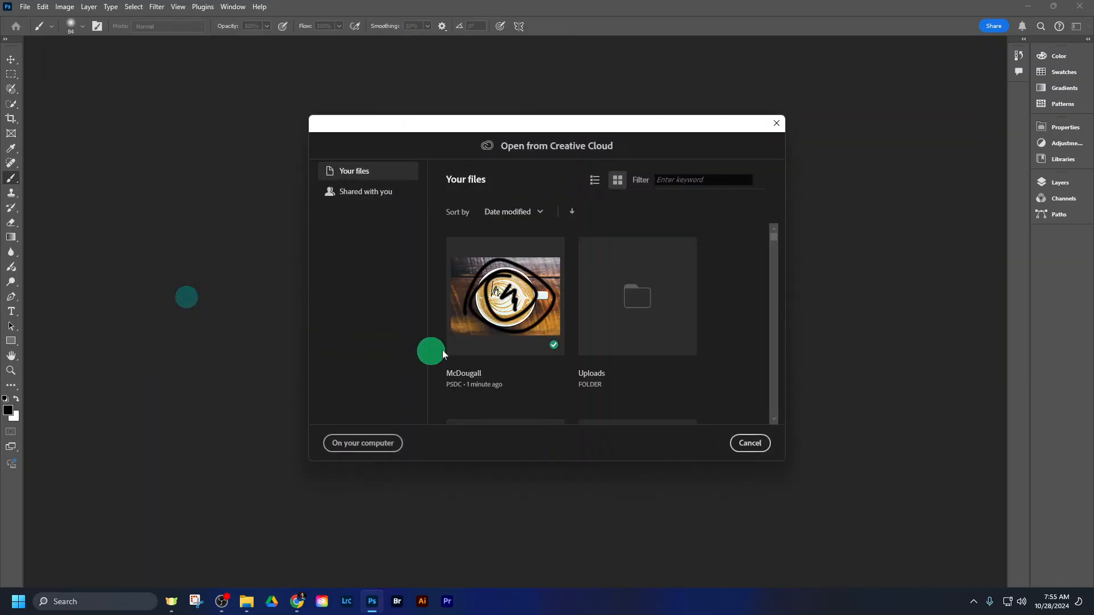
double_click(497, 306)
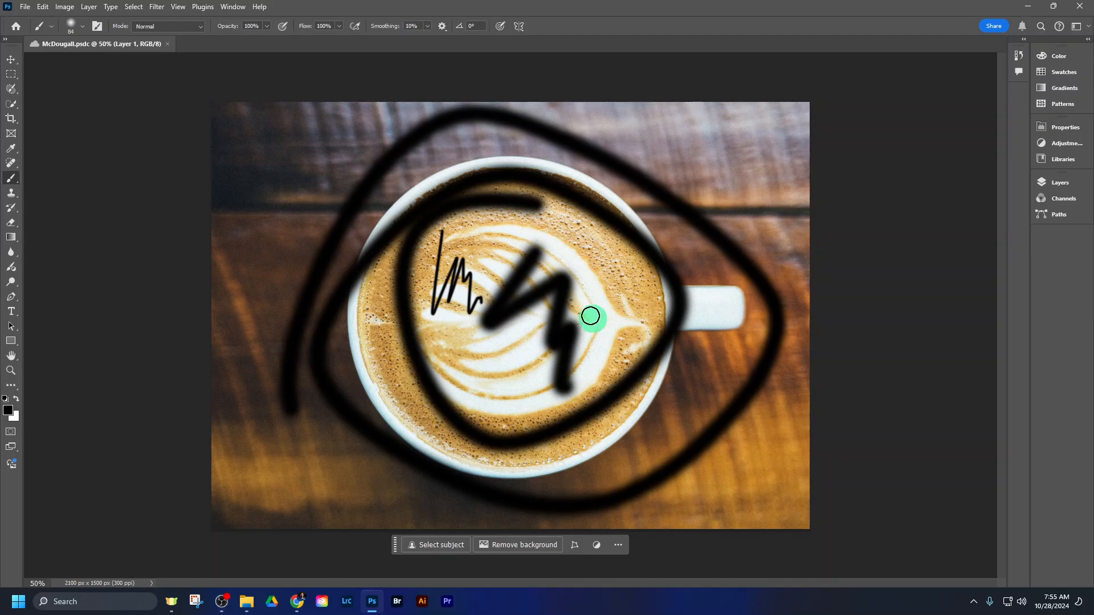
- Shift the painted coffee layer slightly with the Move tool
left_click(10, 60)
left_click_drag(418, 225, 444, 237)
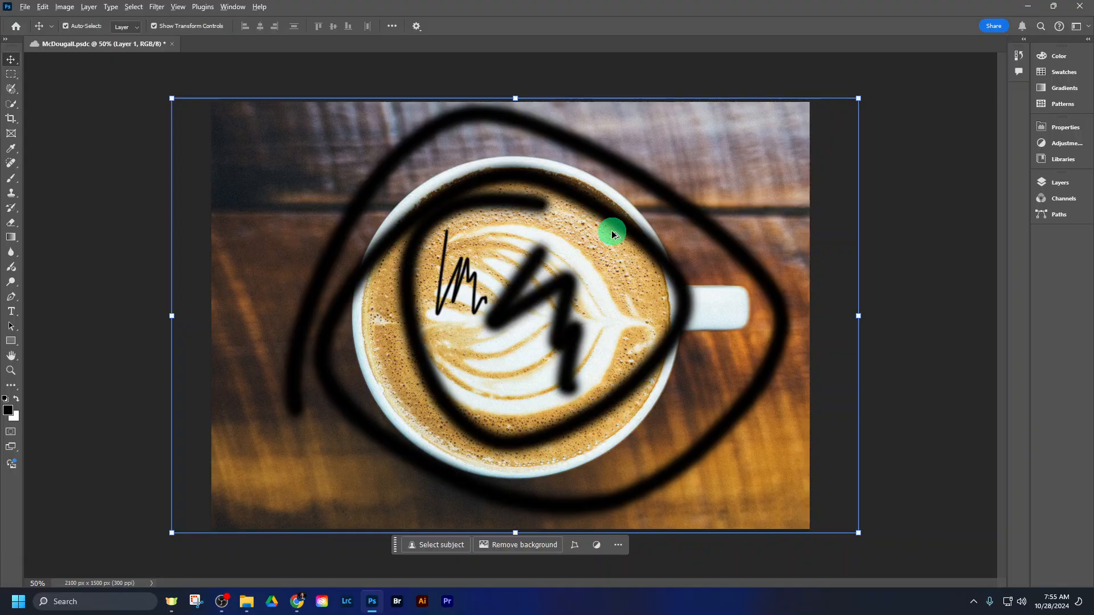
- Practise zooming in and out on the coffee image, finishing at about 130% magnification
scroll(613, 234, "up", 5)
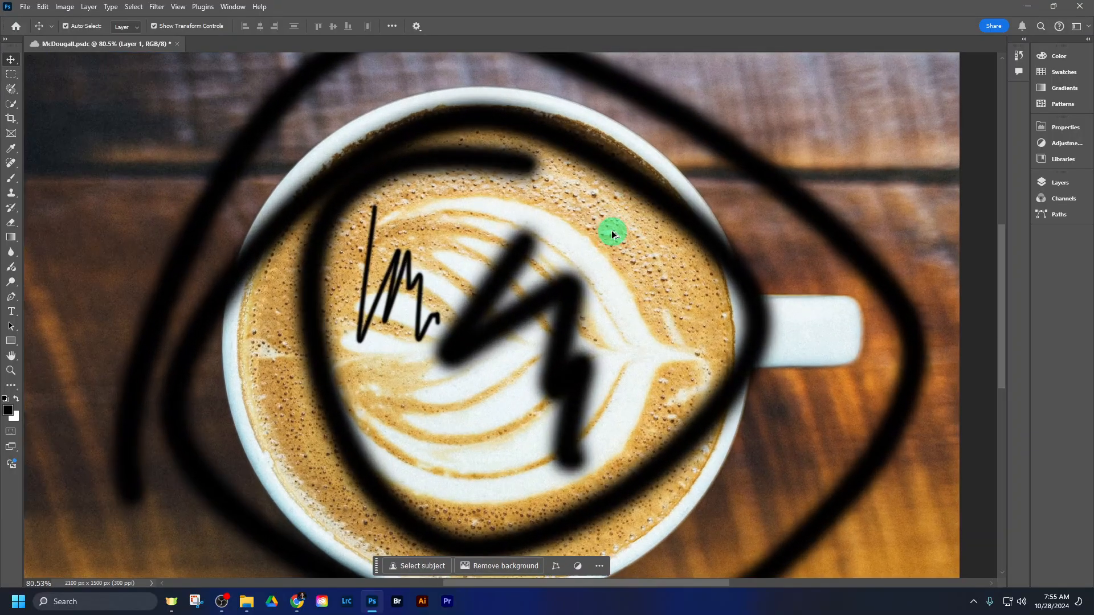
scroll(612, 234, "down", 5)
scroll(613, 234, "up", 5)
scroll(612, 234, "down", 5)
scroll(612, 234, "up", 4)
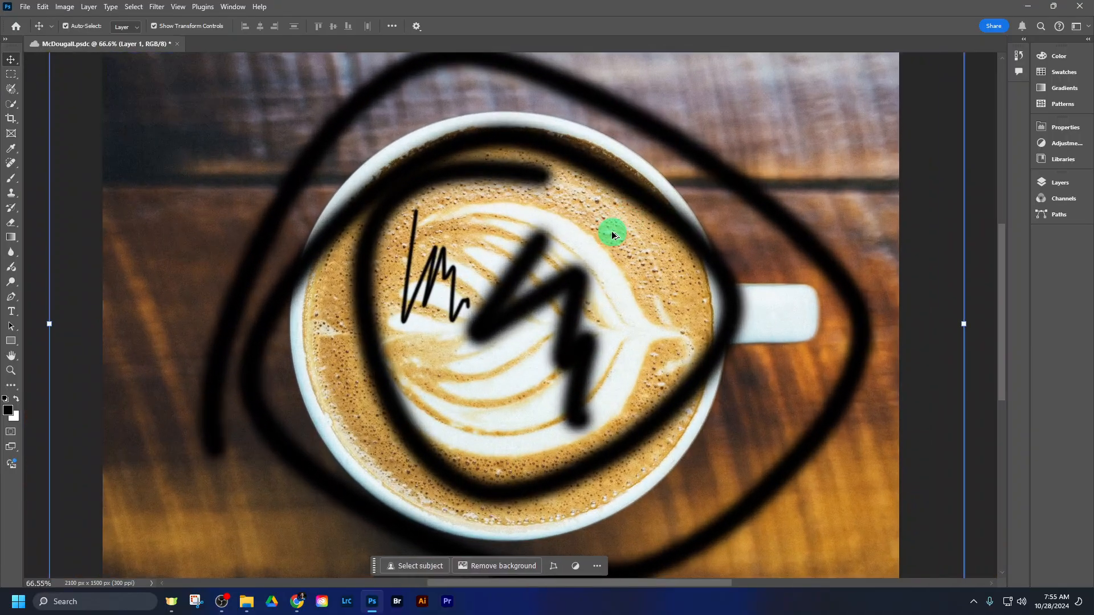
scroll(613, 233, "up", 2)
scroll(612, 234, "down", 4)
scroll(613, 233, "up", 4)
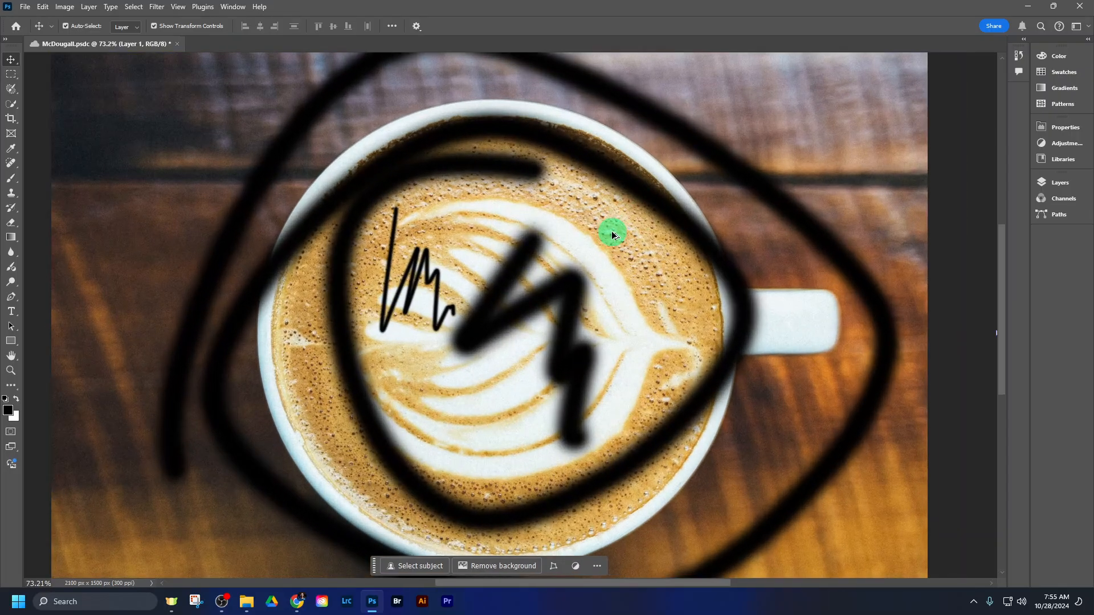
scroll(613, 233, "up", 1)
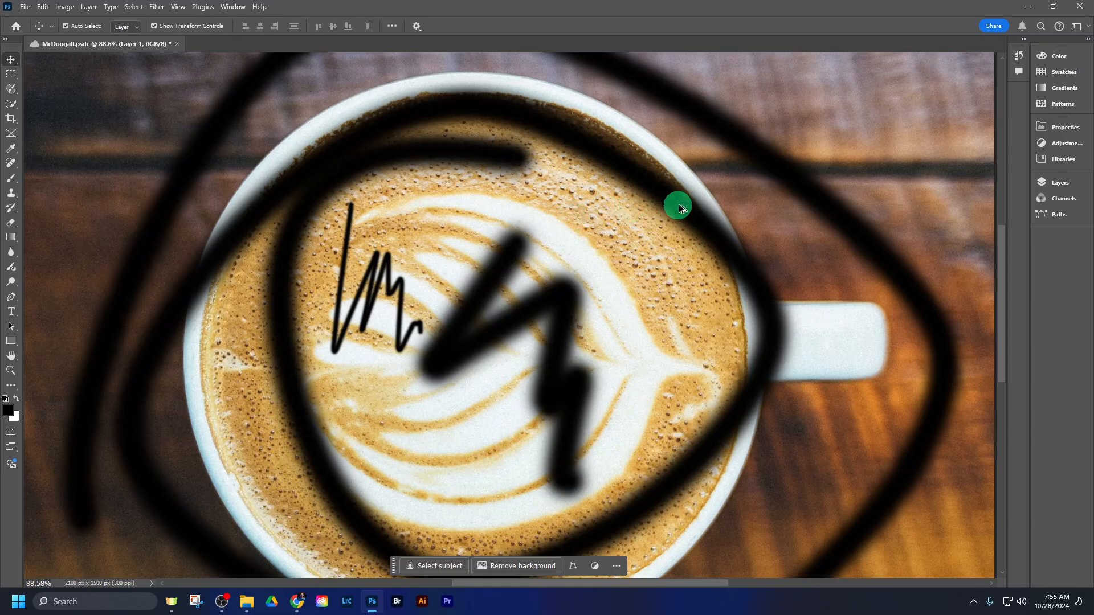
scroll(687, 206, "up", 2)
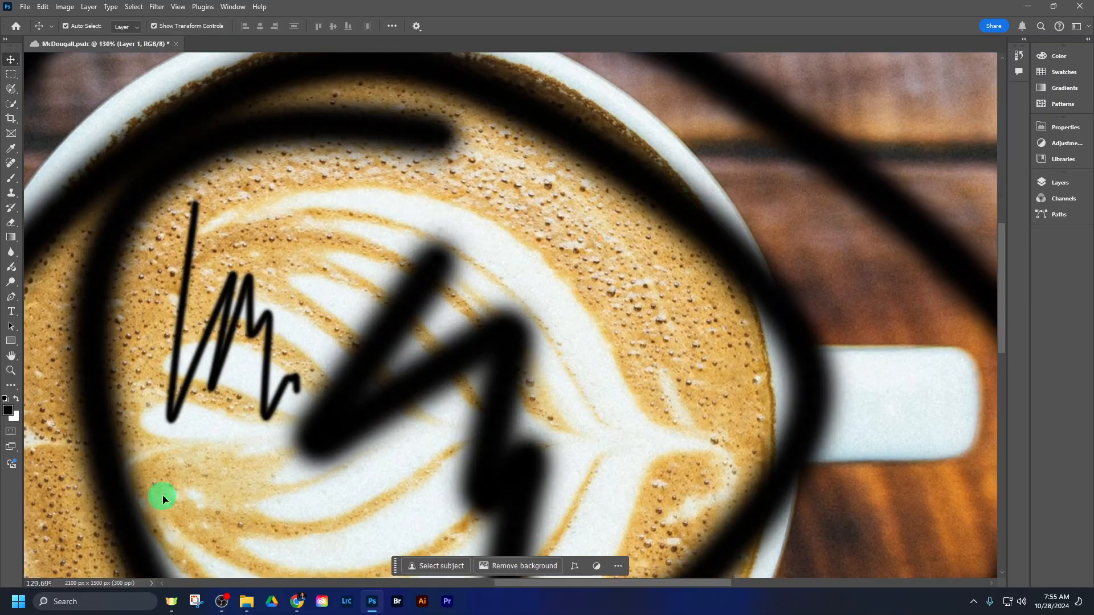
- Try to navigate the enlarged image by dragging the coffee layer with the Move tool, and undo the layer moves
left_click_drag(325, 340, 599, 27)
left_click_drag(683, 52, 750, 171)
left_click_drag(329, 345, 586, 86)
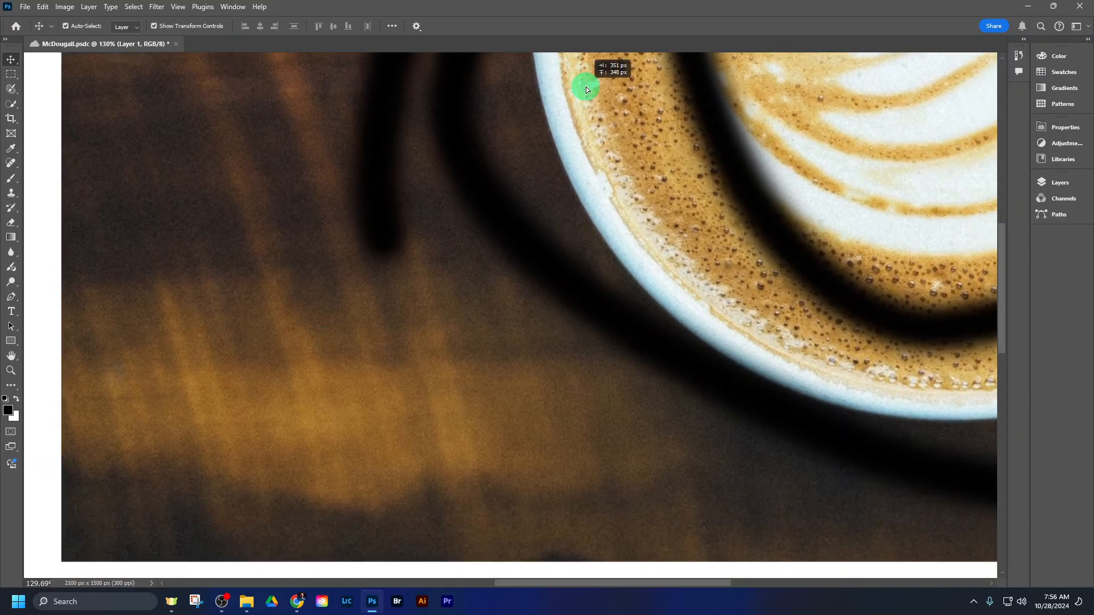
left_click_drag(251, 244, 237, 147)
left_click_drag(288, 204, 252, 421)
key("ctrl+z")
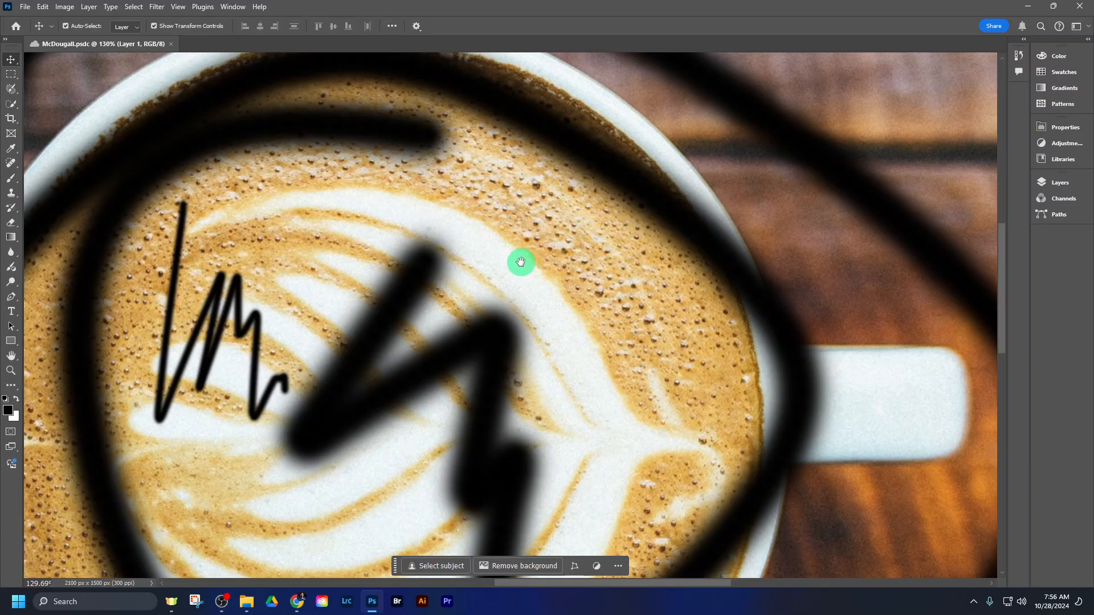
- Pan around the enlarged coffee image with the temporary Hand tool to examine the cup, the lower corners and the handle
left_click_drag(511, 267, 647, 225)
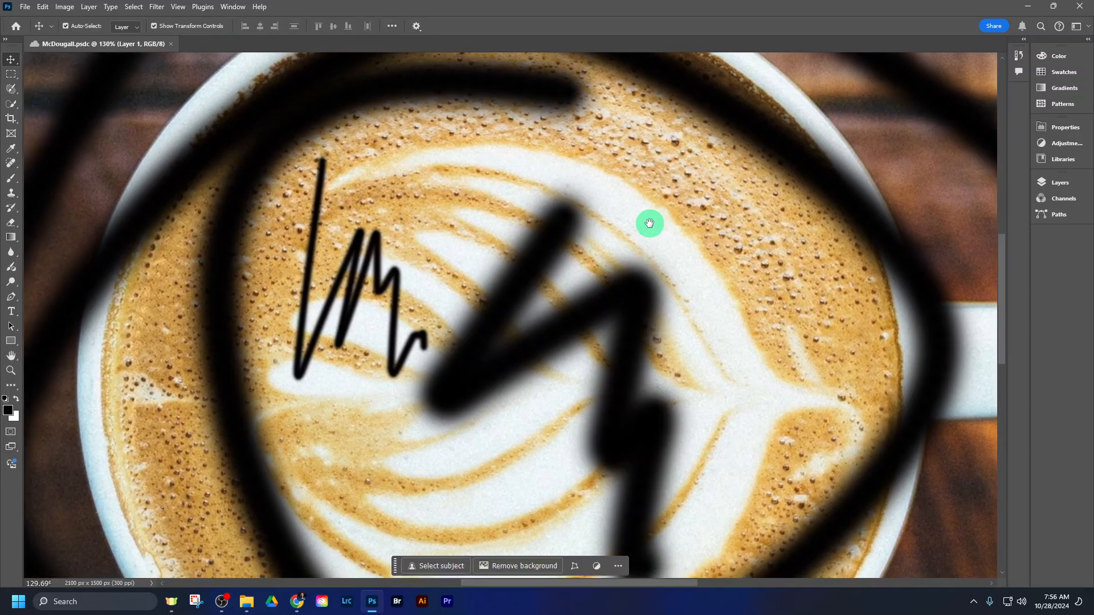
left_click_drag(376, 357, 581, 203)
left_click_drag(290, 366, 495, 238)
mouse_move(370, 468)
left_mouse_down()
mouse_move(382, 394)
mouse_move(368, 283)
left_mouse_up()
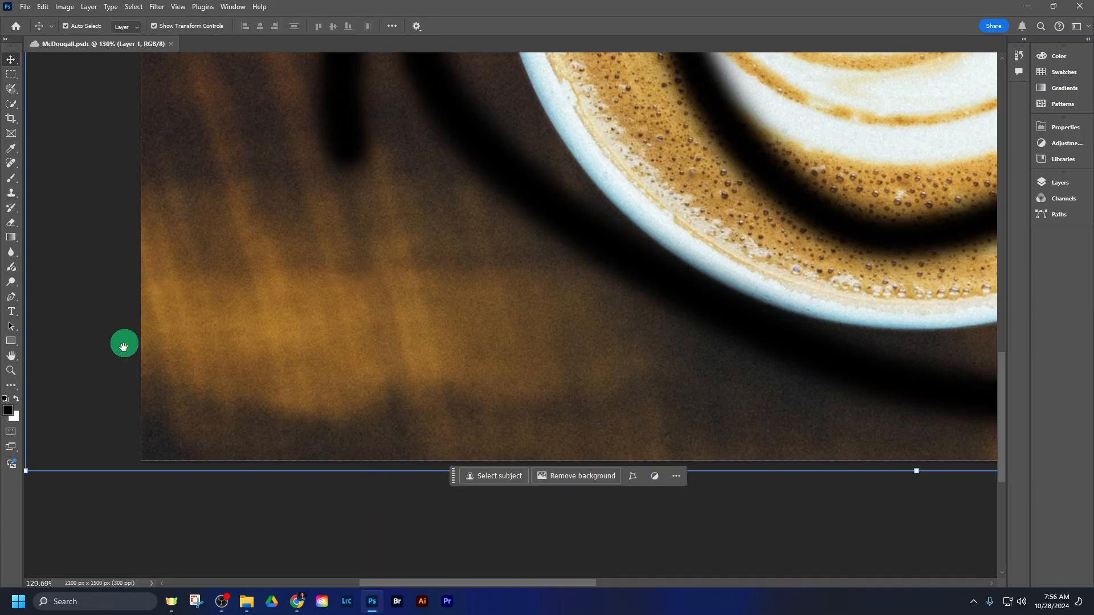
left_click_drag(445, 421, 325, 326)
left_click_drag(659, 313, 296, 325)
left_click_drag(730, 291, 511, 347)
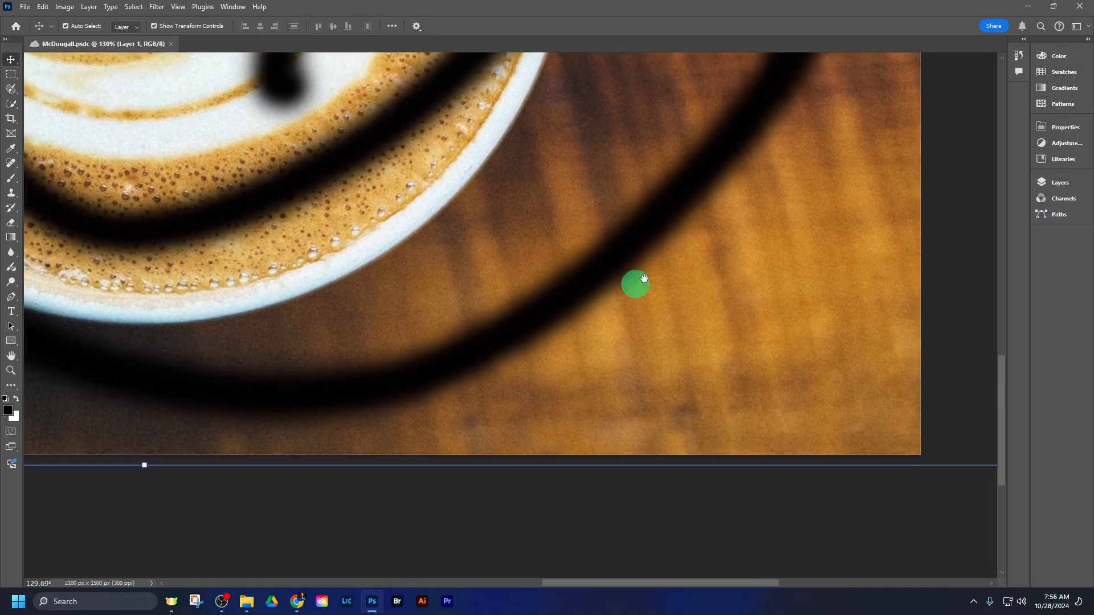
left_click_drag(669, 240, 617, 432)
left_click_drag(581, 169, 628, 391)
left_click_drag(496, 192, 622, 300)
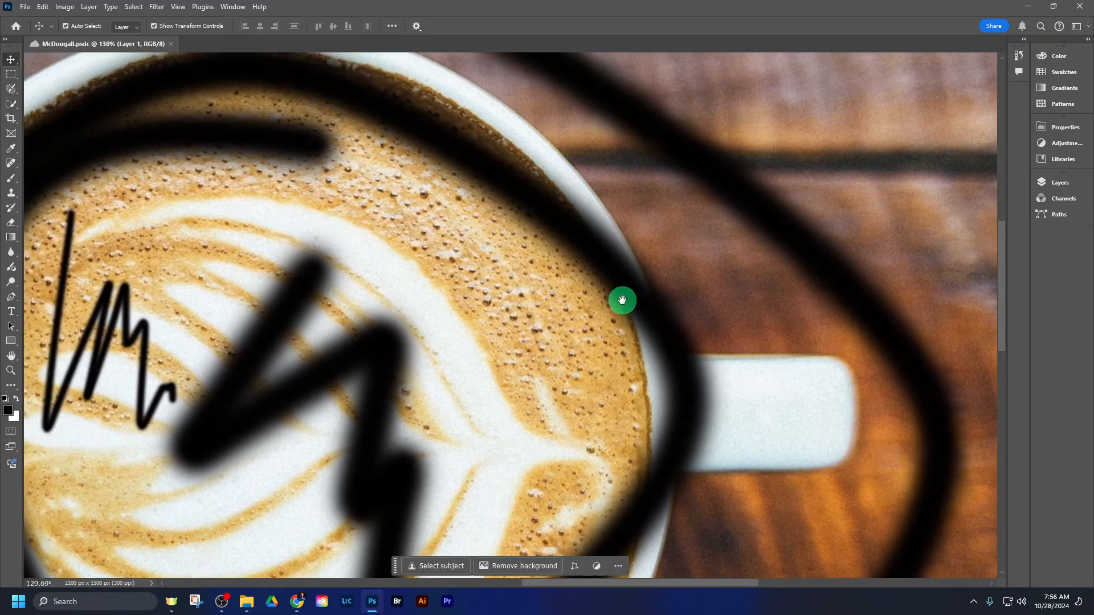
- Practise fitting the image to the window, zooming in to about 107%, panning to the cup's upper rim and returning to 50%
key("ctrl+0")
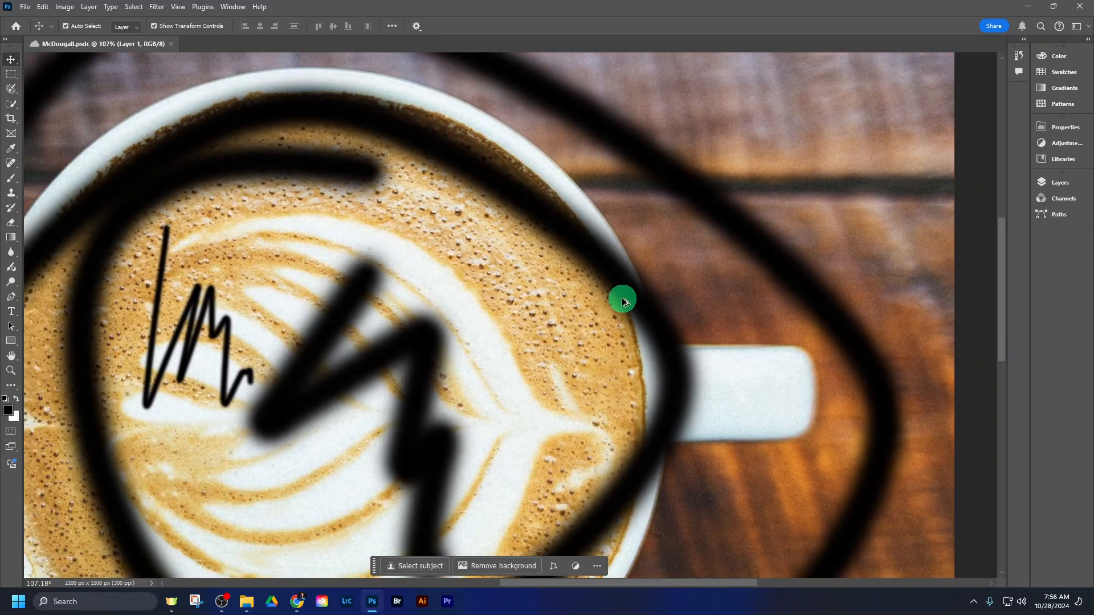
key("ctrl+minus")
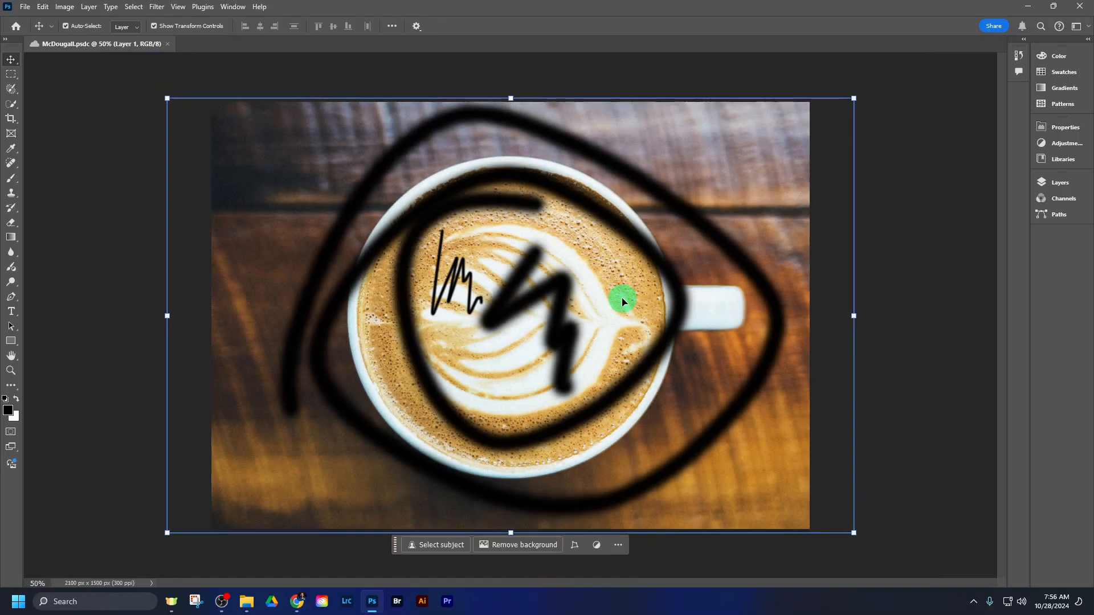
left_click_drag(650, 274, 674, 255)
left_click_drag(539, 270, 541, 304)
scroll(579, 291, "up", 5)
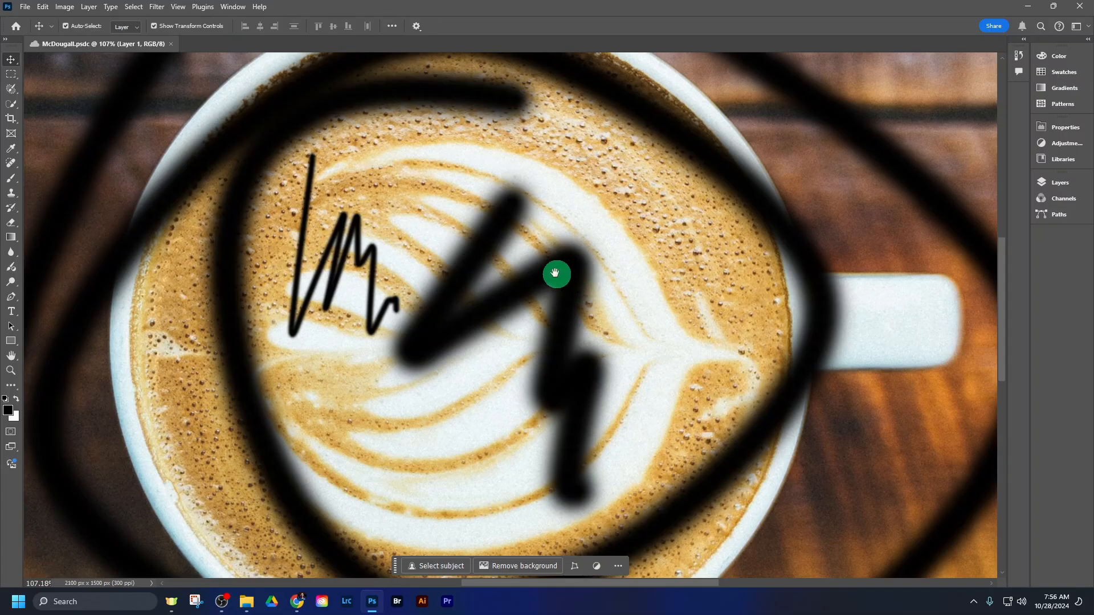
left_click_drag(484, 249, 655, 376)
left_click_drag(582, 244, 617, 327)
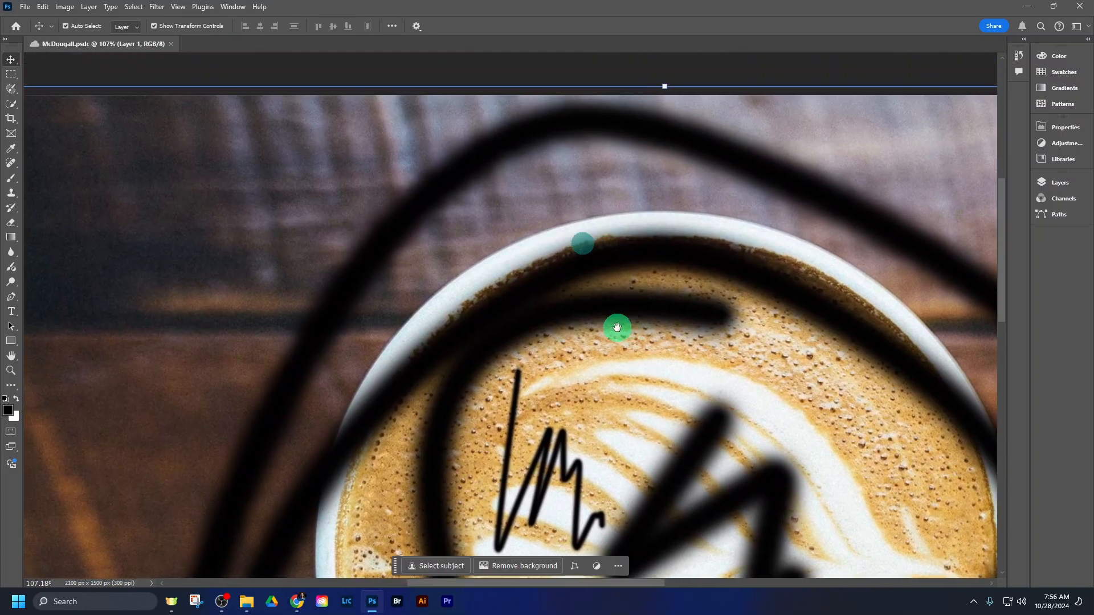
key("ctrl+0")
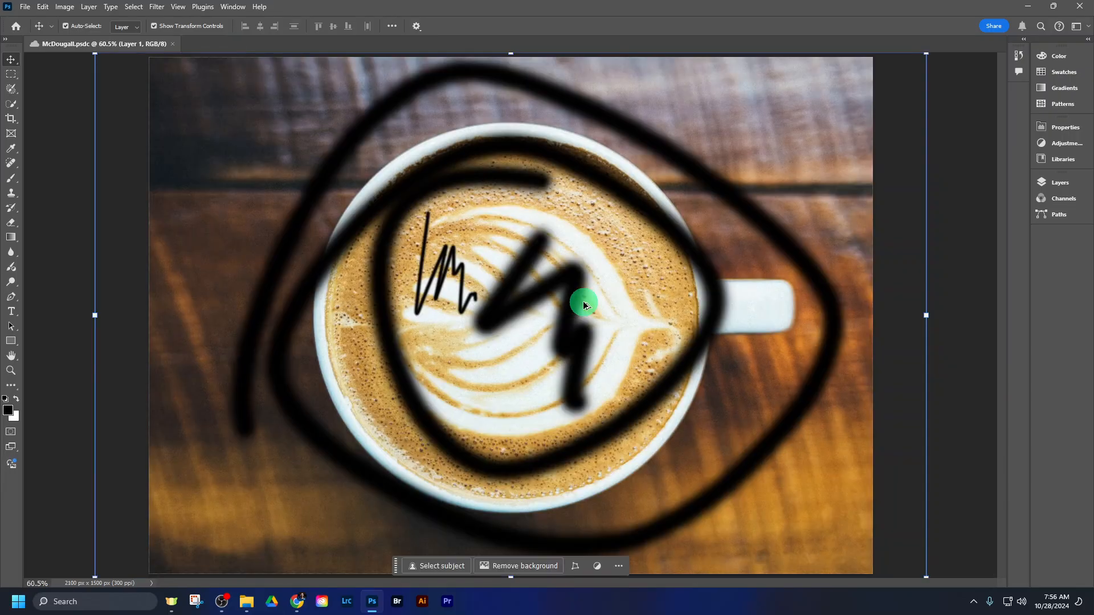
key("ctrl+minus")
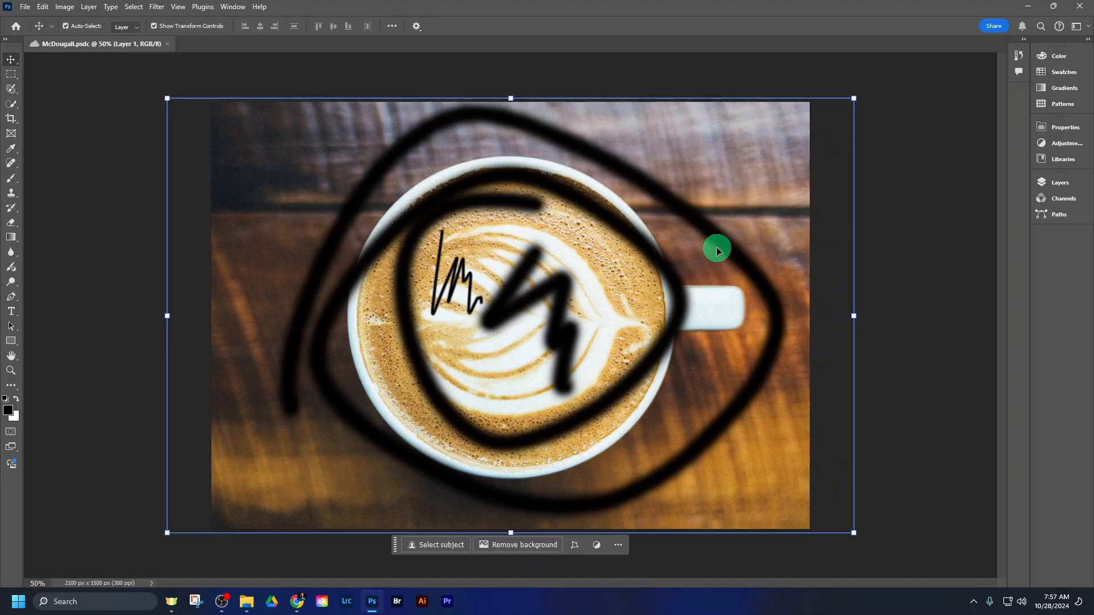
- Switch to File Explorer, view the U501 EXERCISE FILES - Photoshop Workspace folder, and return to Photoshop
mouse_move(244, 605)
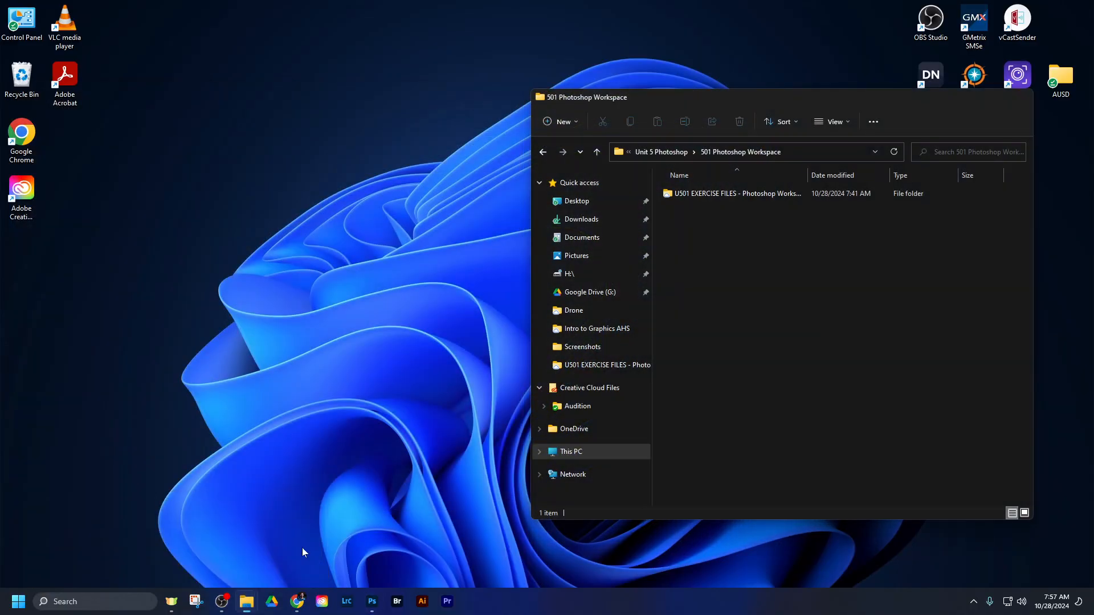
left_click(302, 548)
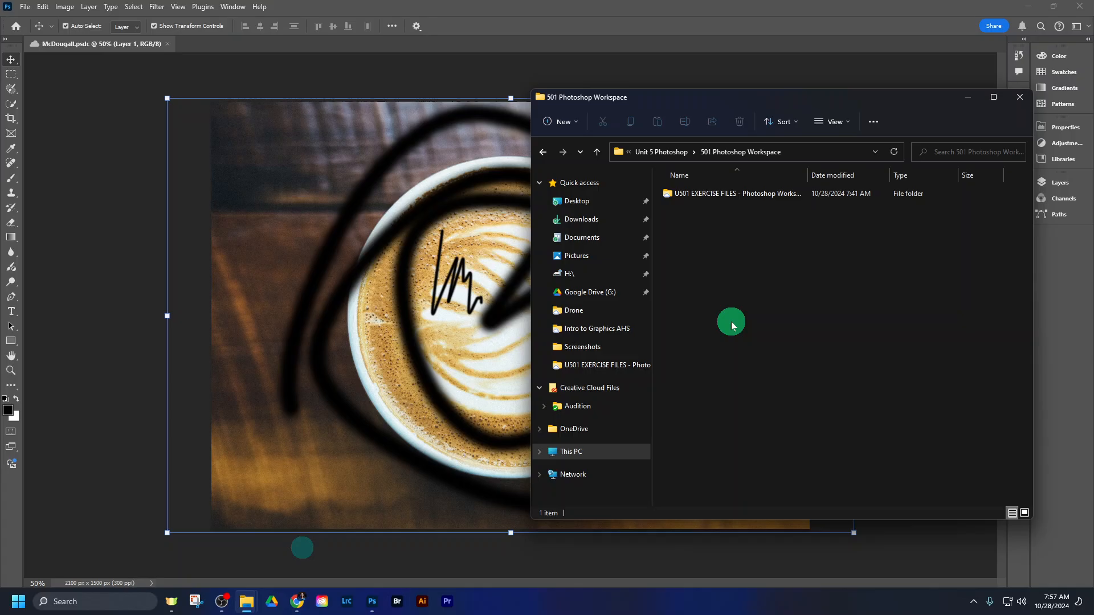
double_click(738, 200)
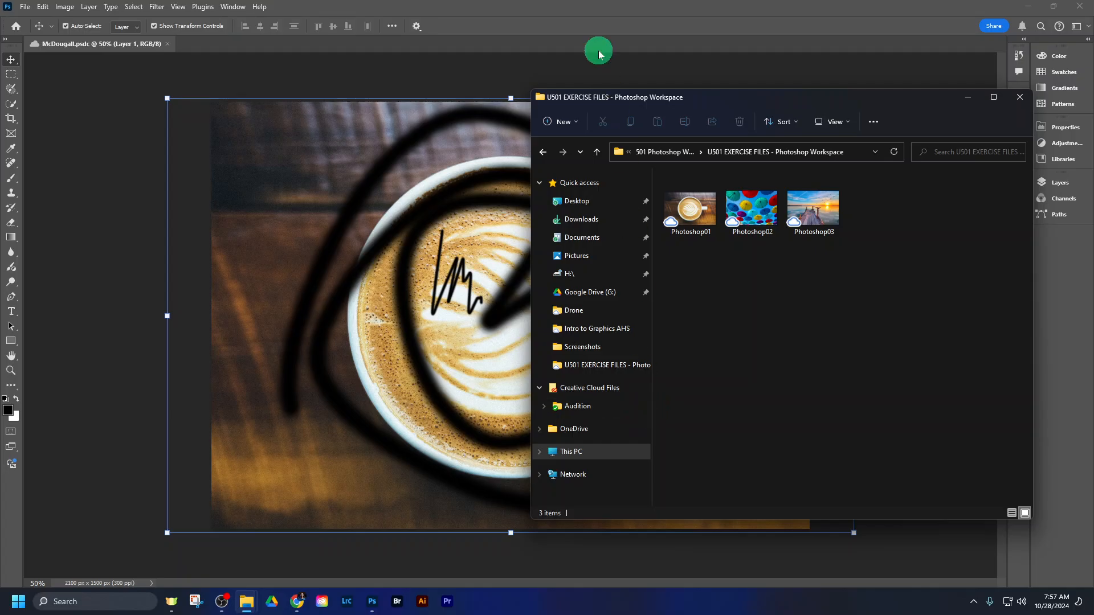
left_click(607, 16)
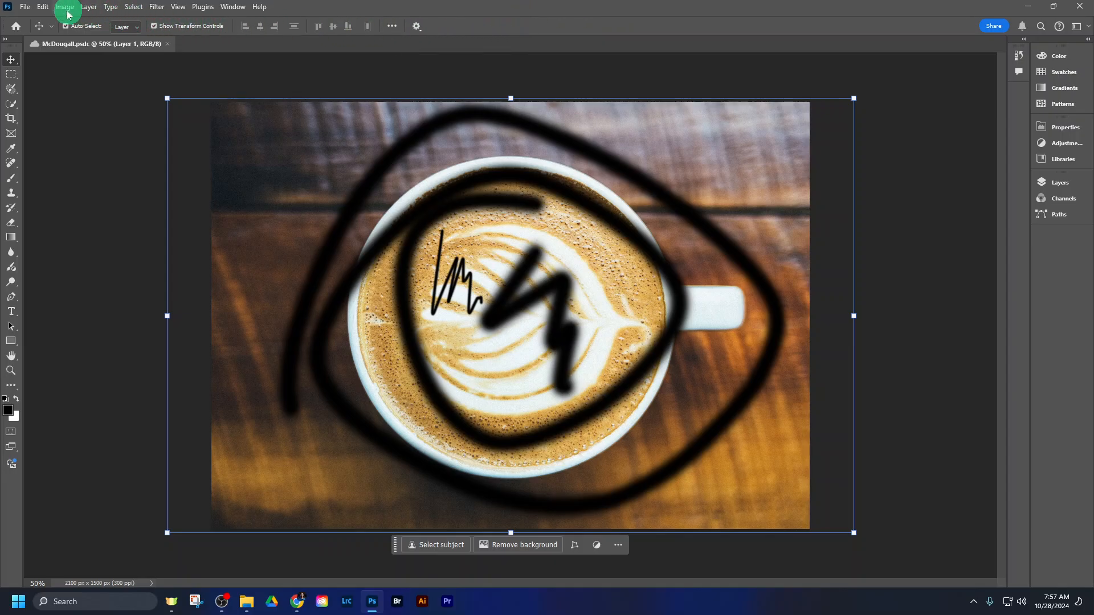
- Set up an Export As of the coffee image with JPG as the file format
left_click(25, 6)
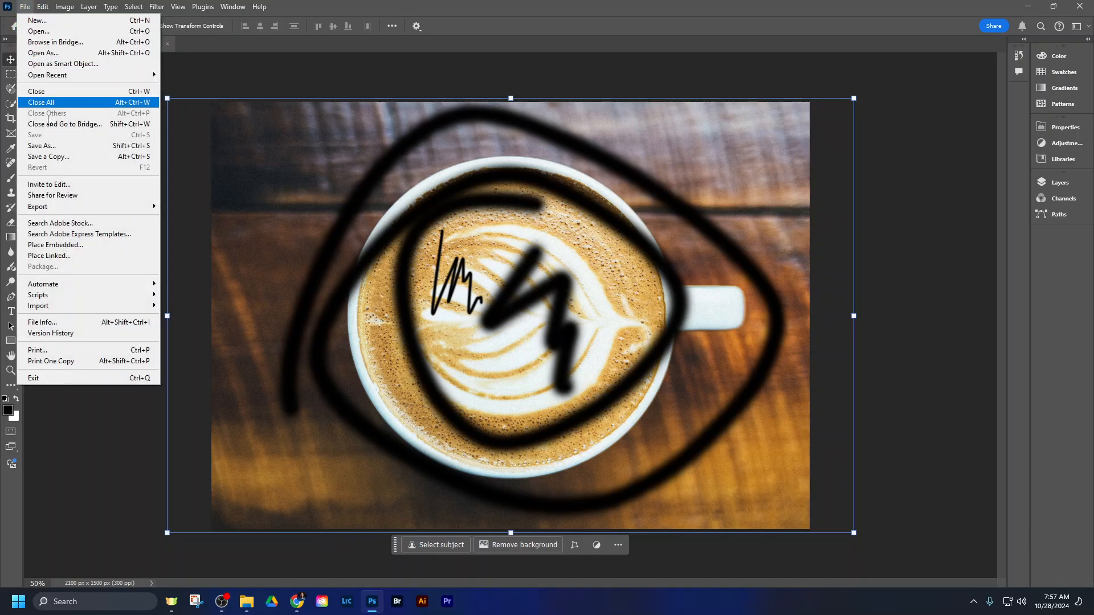
mouse_move(97, 211)
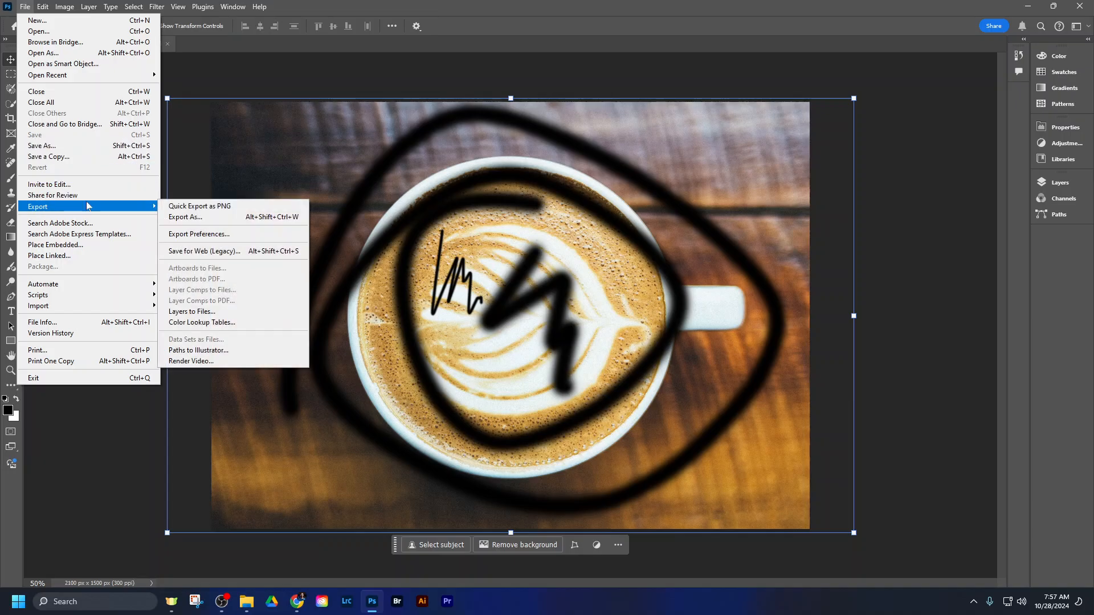
left_click(194, 218)
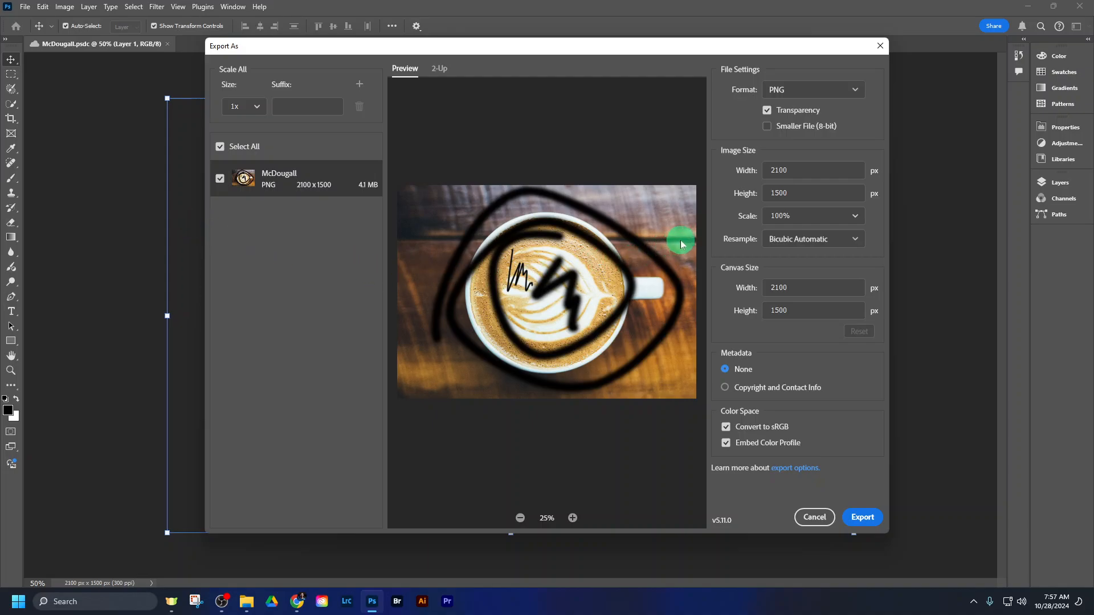
left_click(855, 94)
left_click(846, 125)
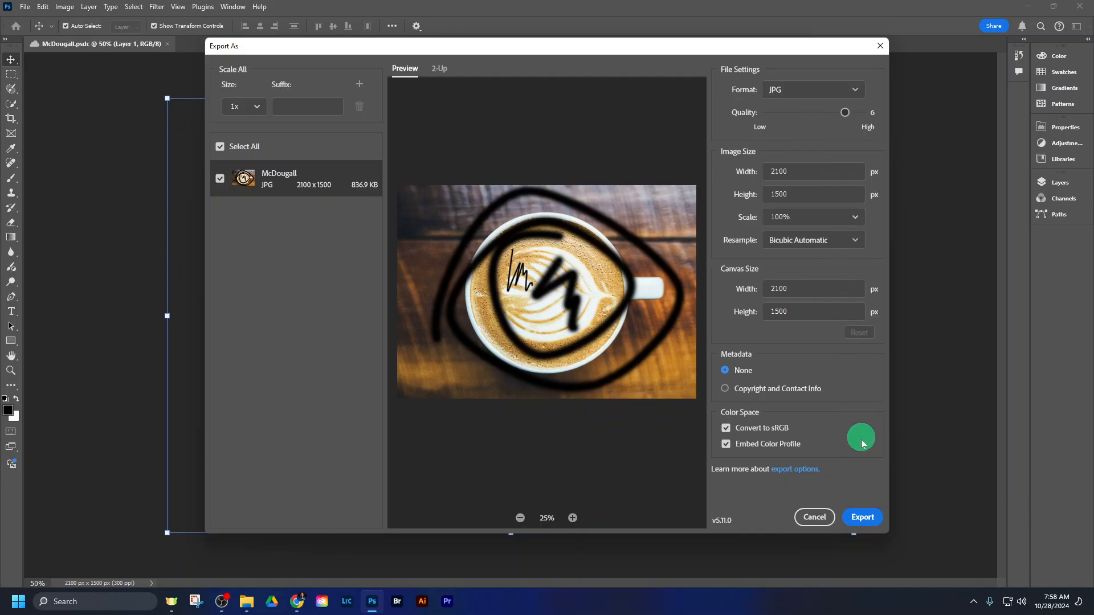
- Export the JPG into the 501 Photoshop Workspace folder, one level above the exercise files, keeping the suggested file name
left_click(862, 517)
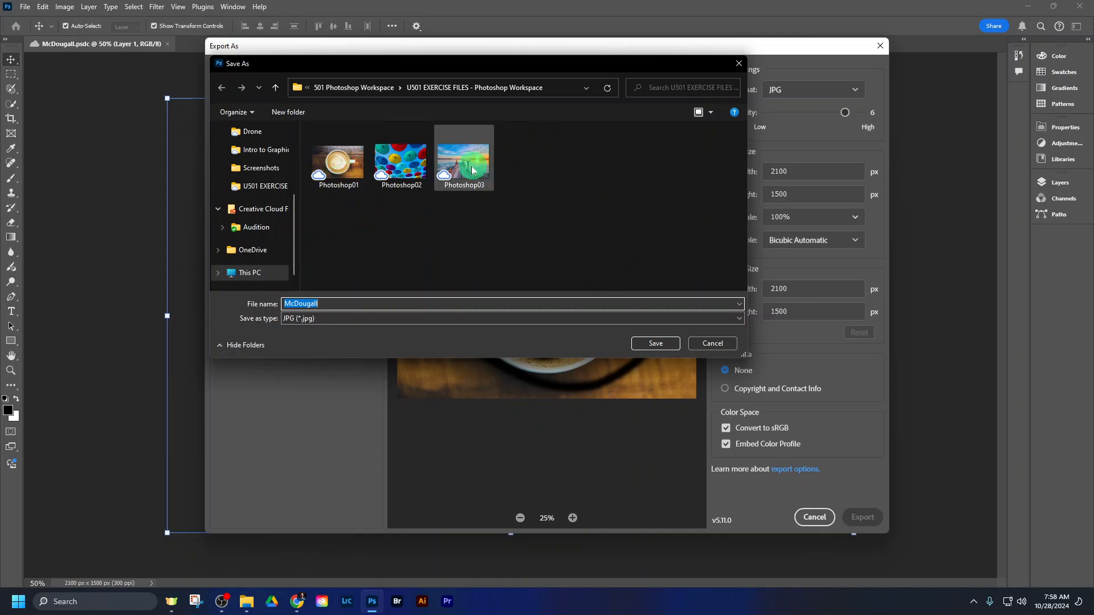
left_click(371, 88)
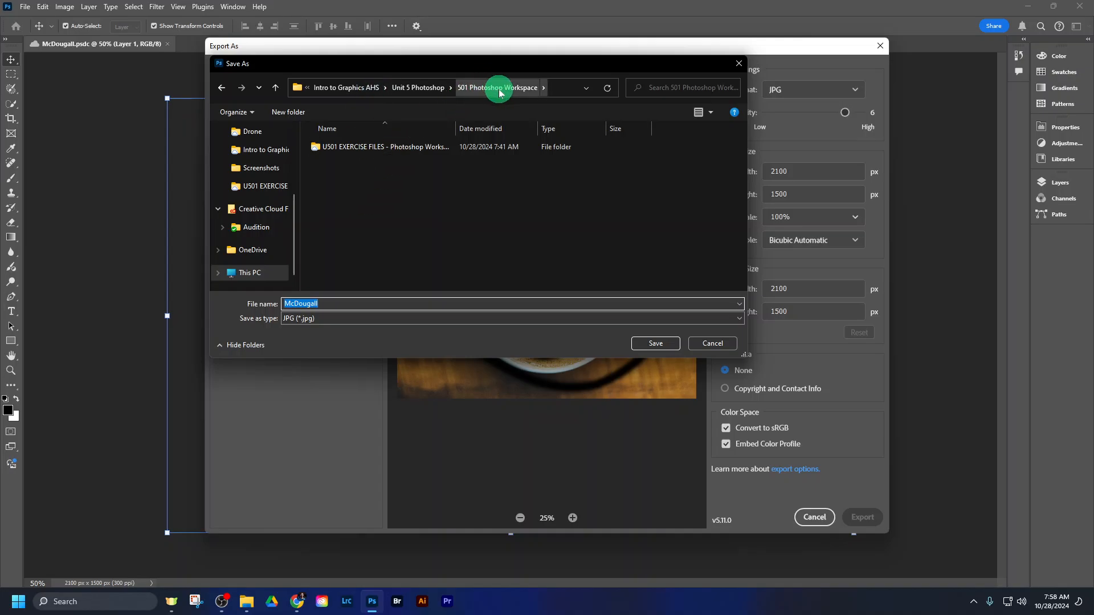
double_click(372, 148)
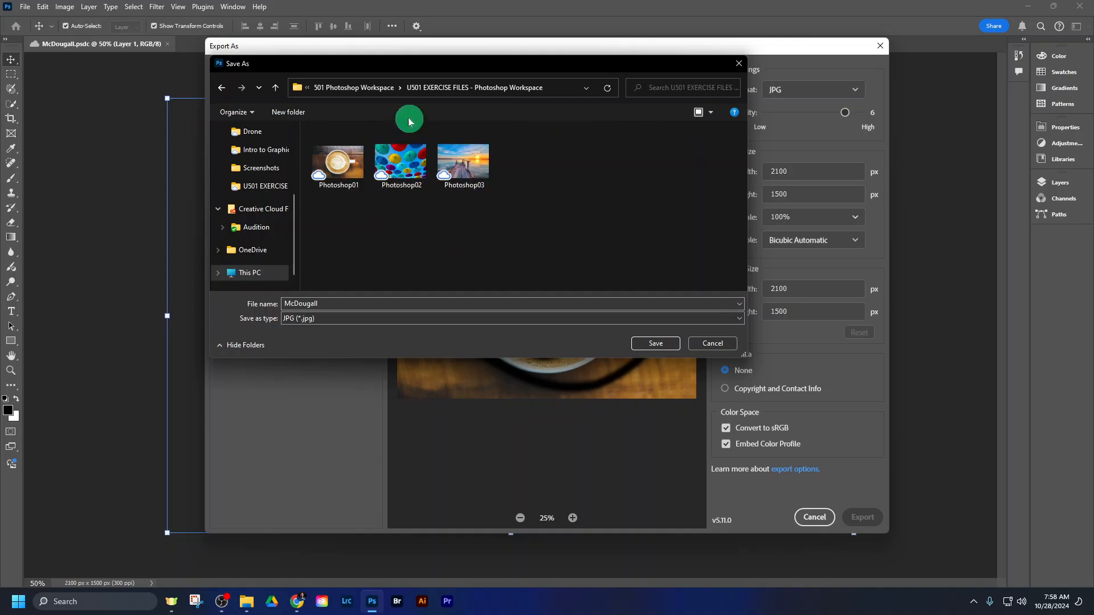
left_click(371, 88)
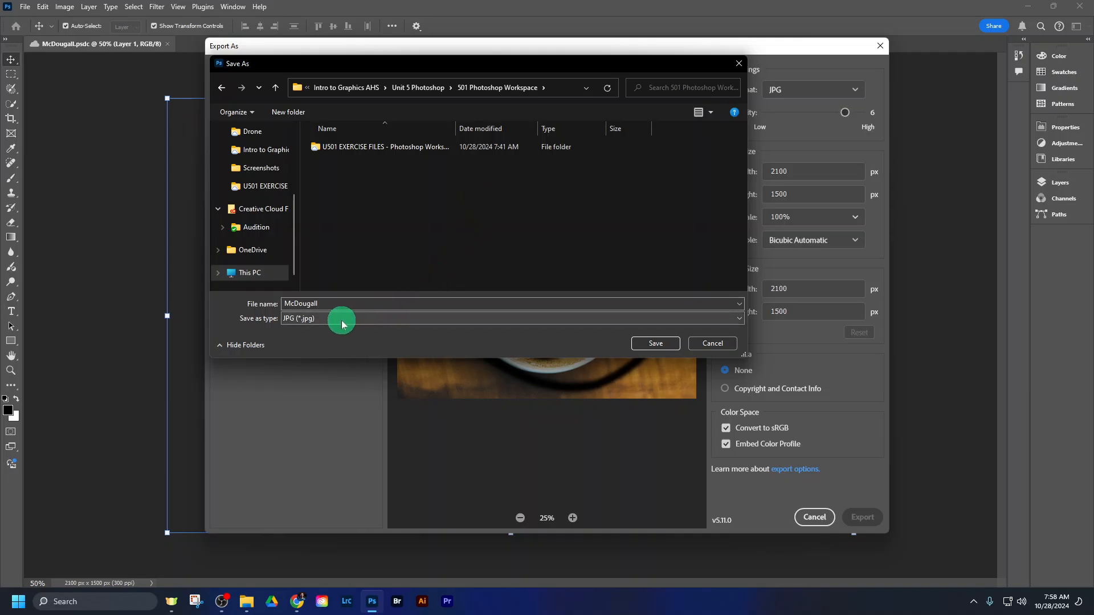
left_click(648, 346)
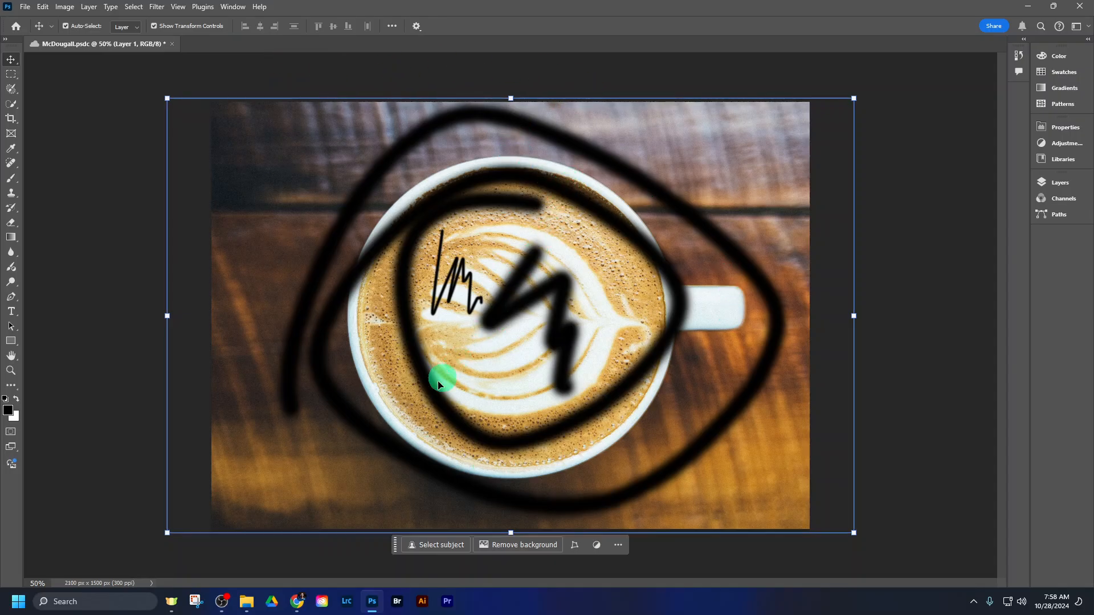
- Switch to File Explorer, view the exported JPG from the 501 Photoshop Workspace folder, close it and return to Photoshop
mouse_move(248, 604)
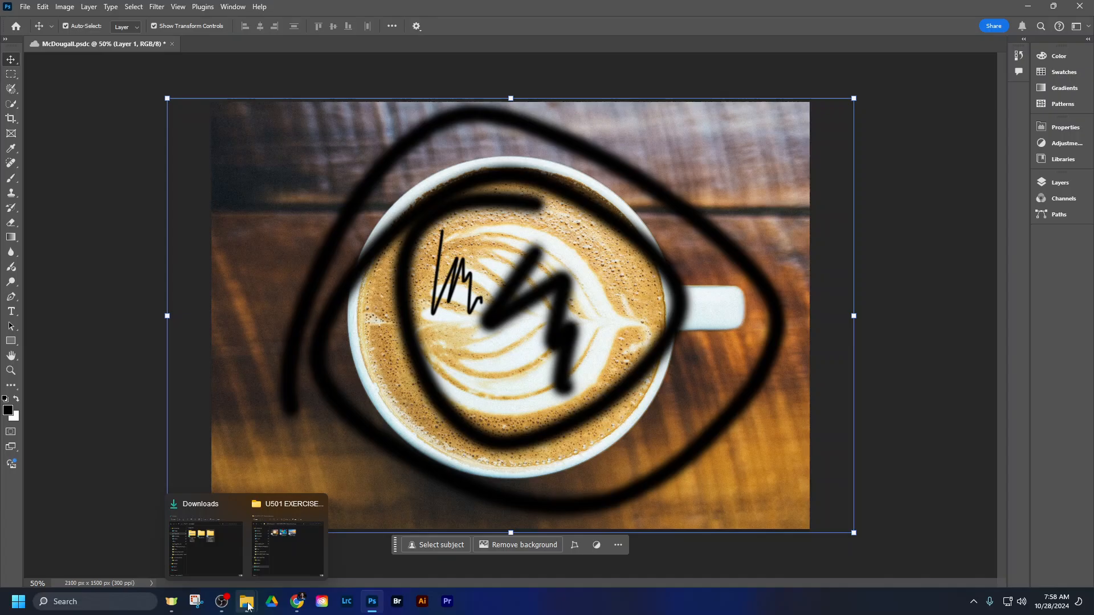
left_click(281, 565)
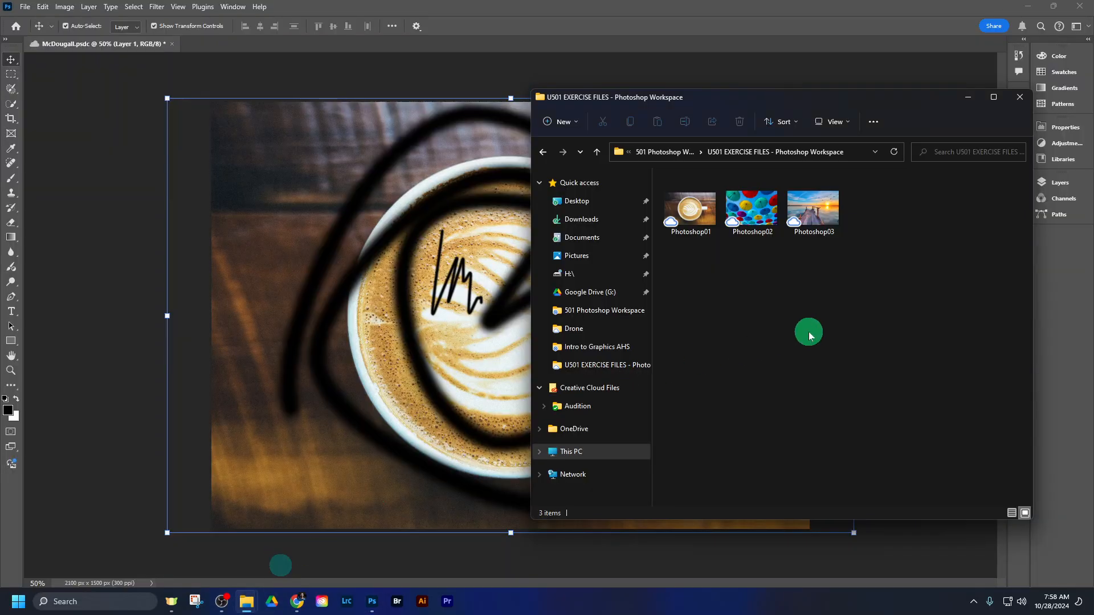
left_click(649, 153)
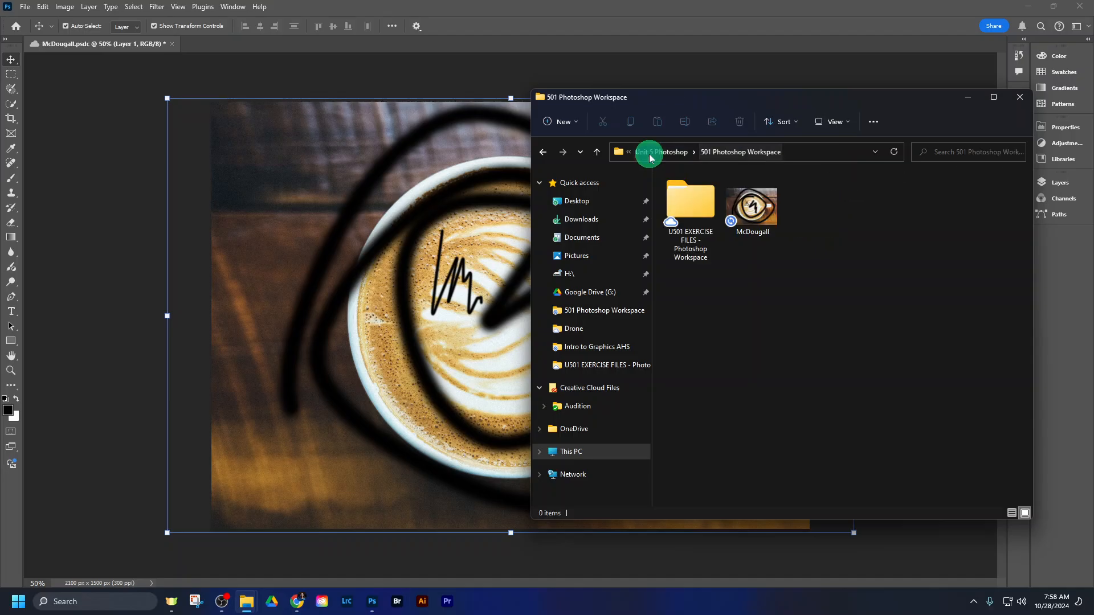
left_click(774, 216)
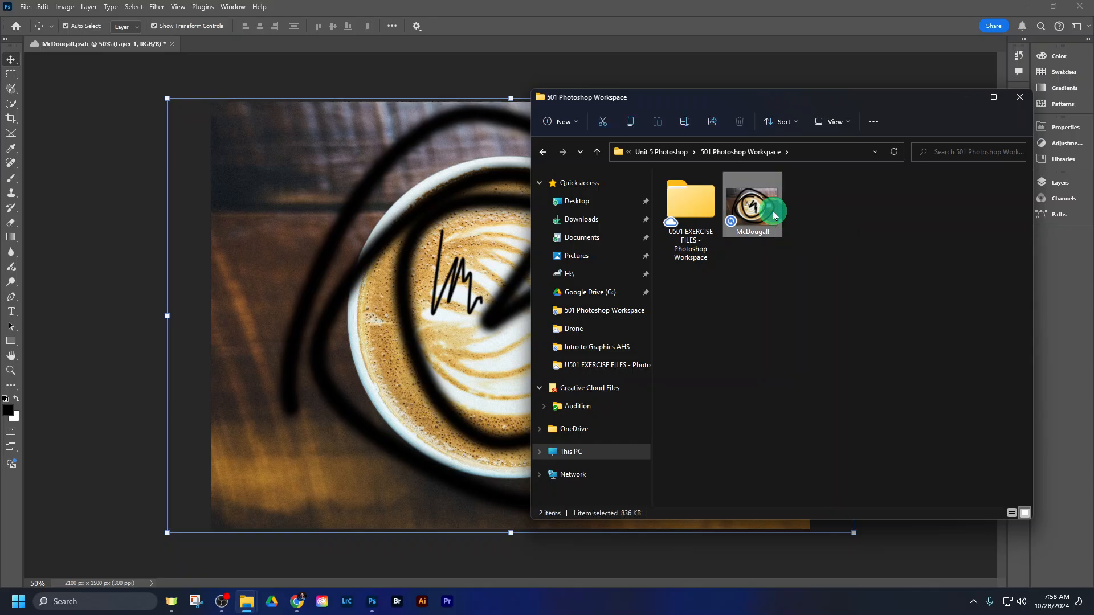
double_click(774, 215)
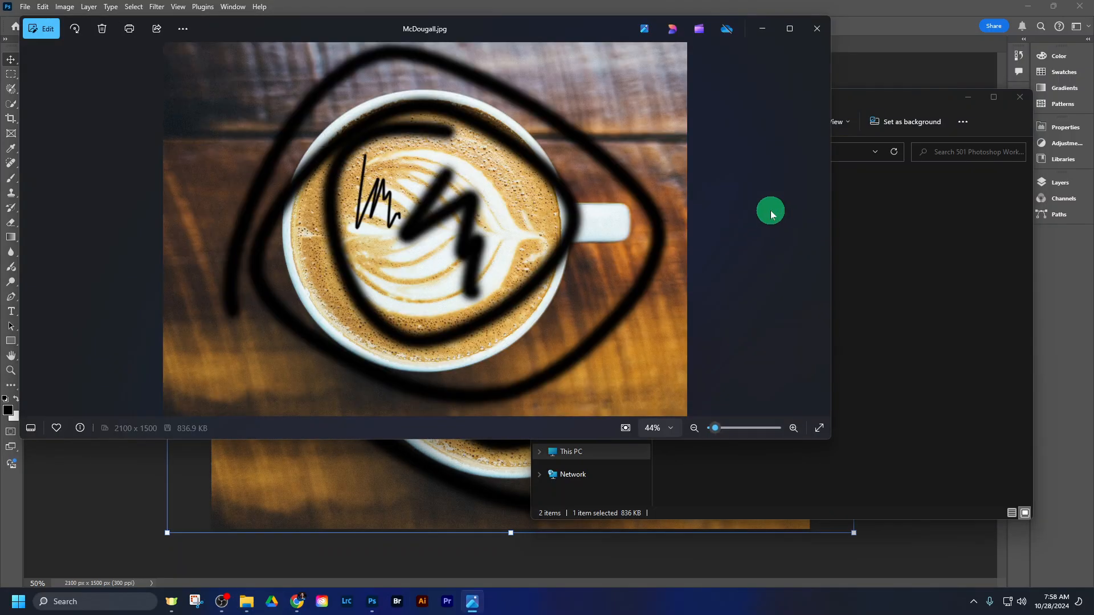
left_click(816, 29)
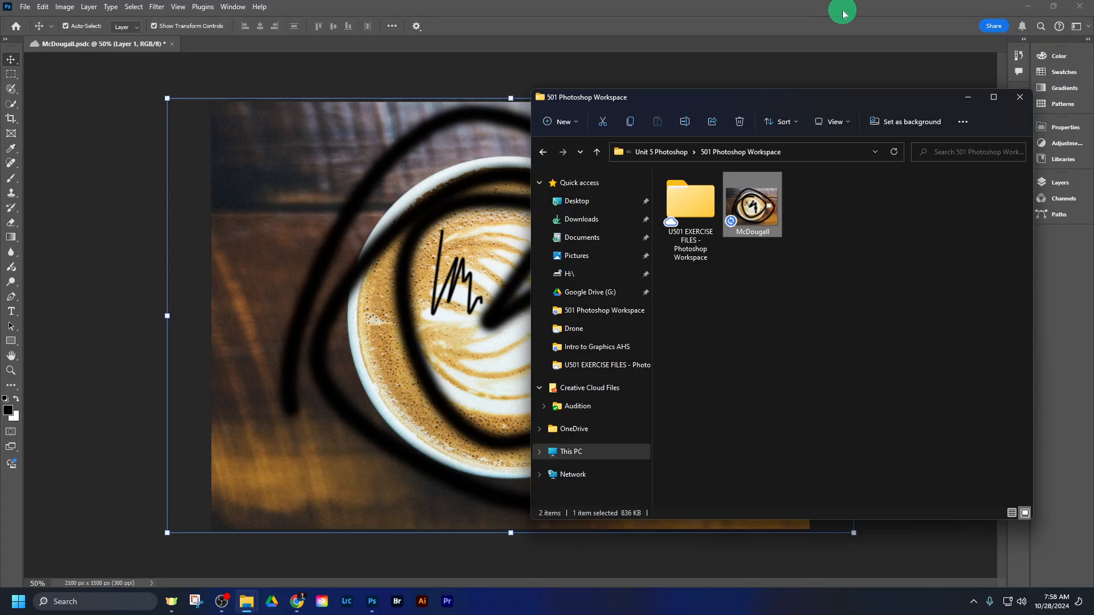
left_click(844, 13)
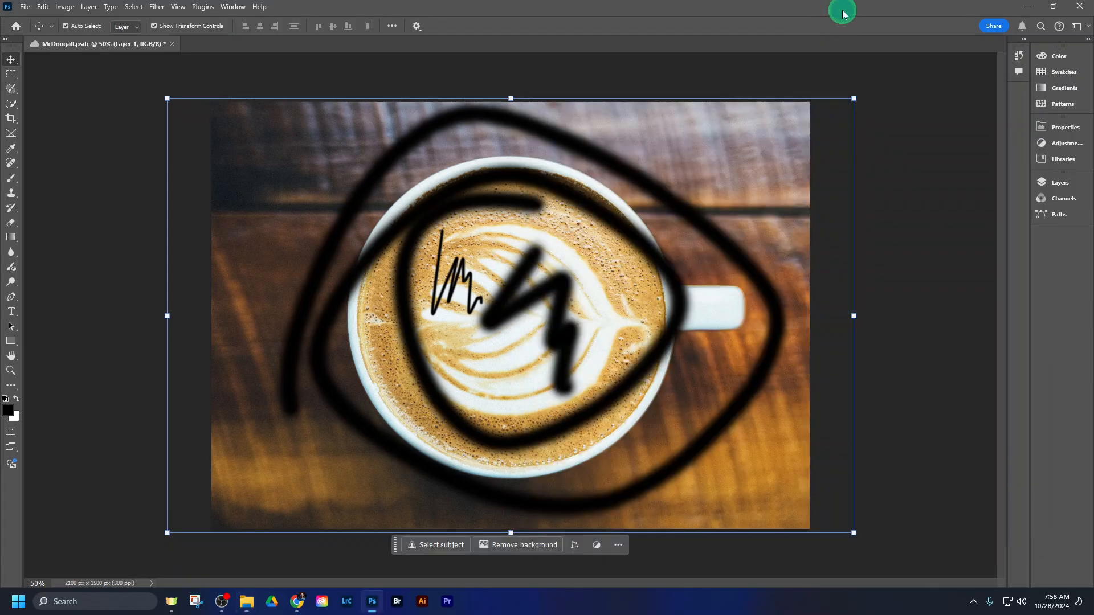
- Switch to the Google Classroom assignment in Chrome and review instruction 8 about exporting JPGs and taking screenshots
left_click(297, 600)
scroll(790, 380, "up", 3)
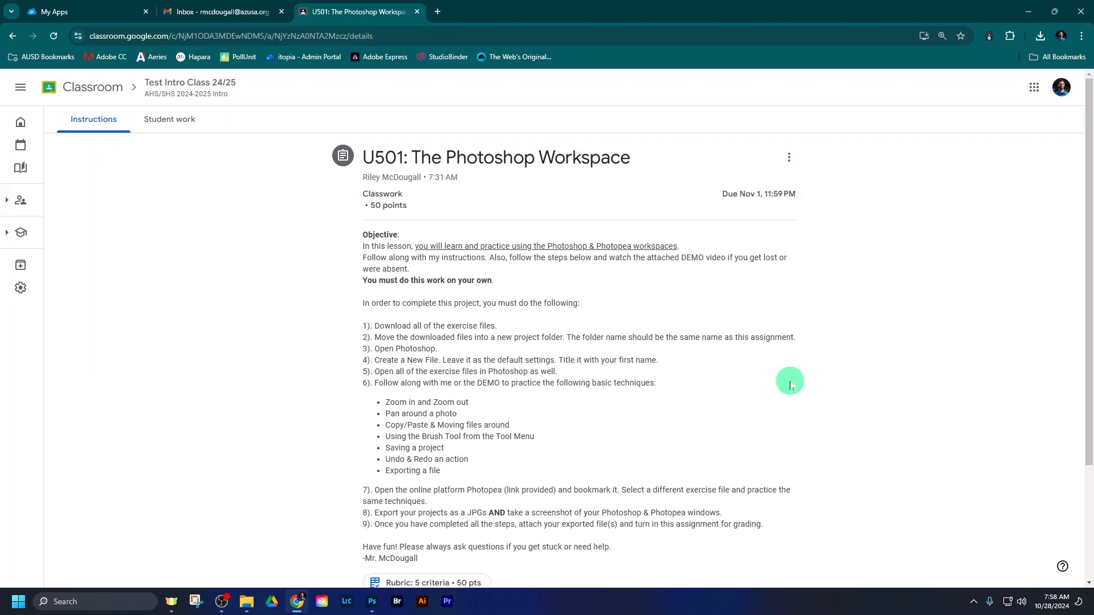
scroll(789, 386, "down", 4)
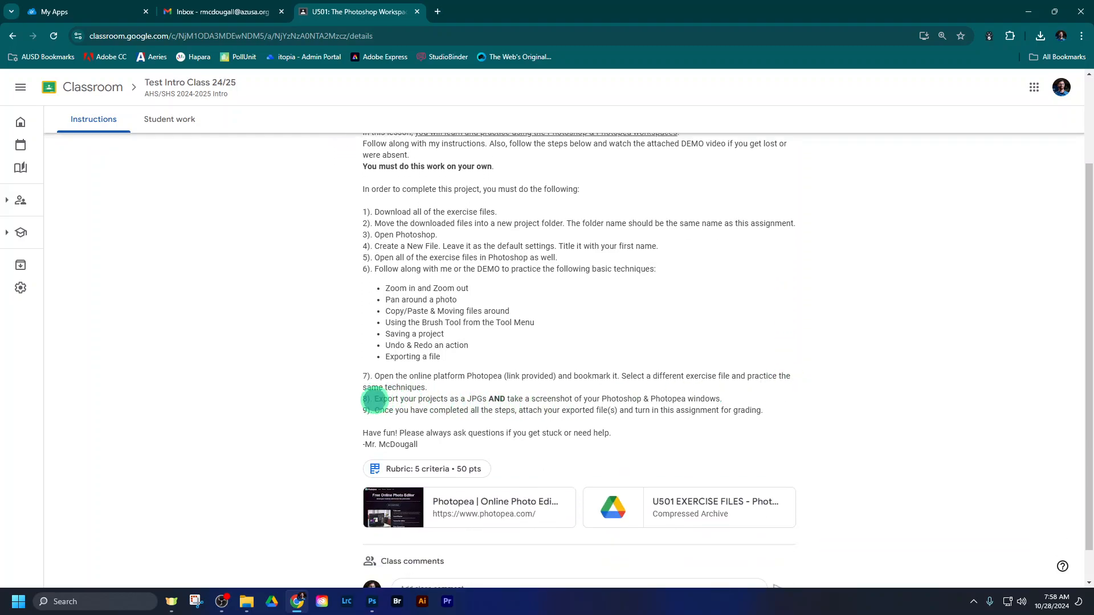
left_click_drag(372, 399, 762, 403)
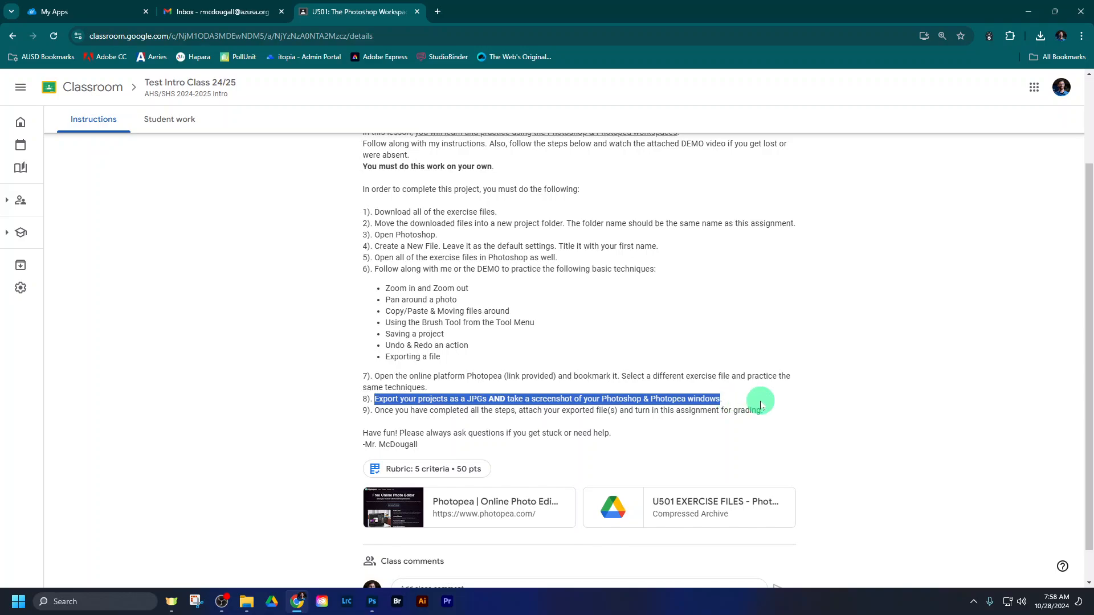
left_click(762, 403)
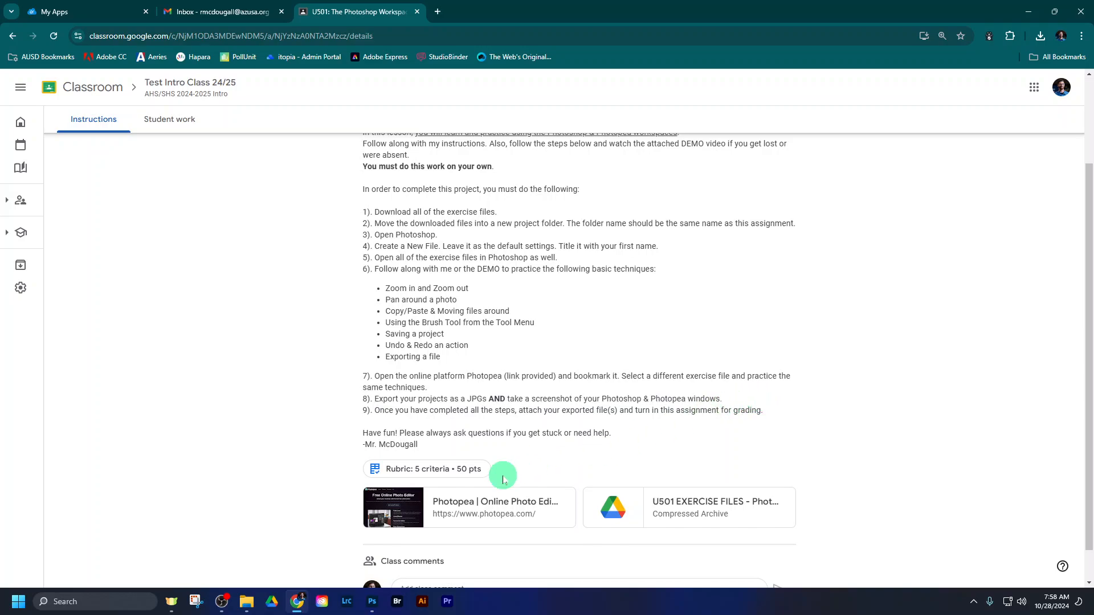
- Return to Photoshop, capture its full-screen window with the Snipping Tool in window mode, and close the Snipping Tool
left_click(372, 602)
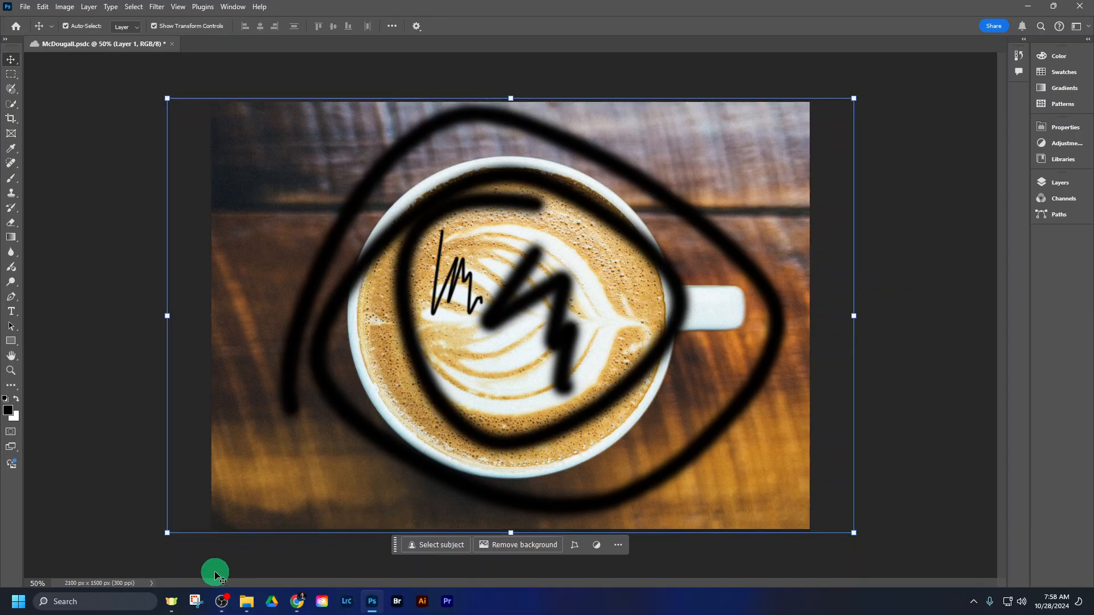
left_click(198, 604)
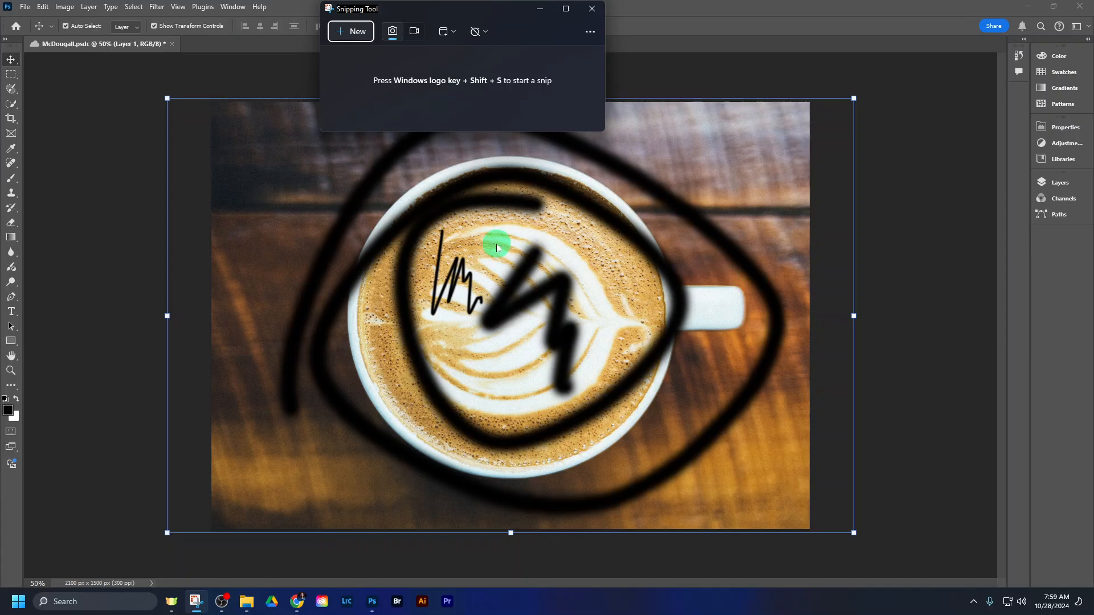
left_click(363, 35)
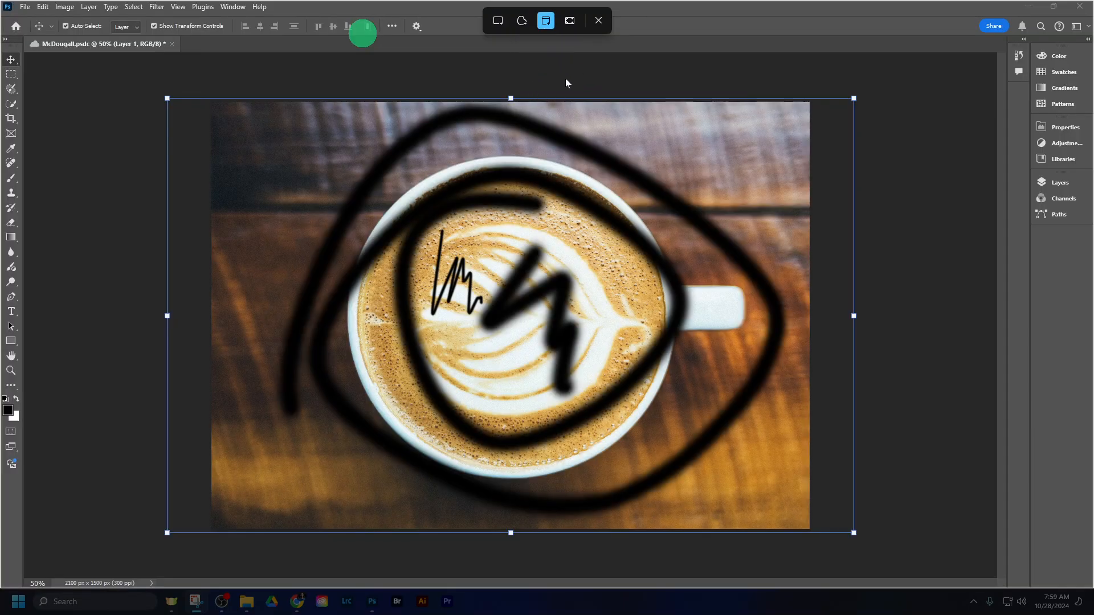
left_click(566, 83)
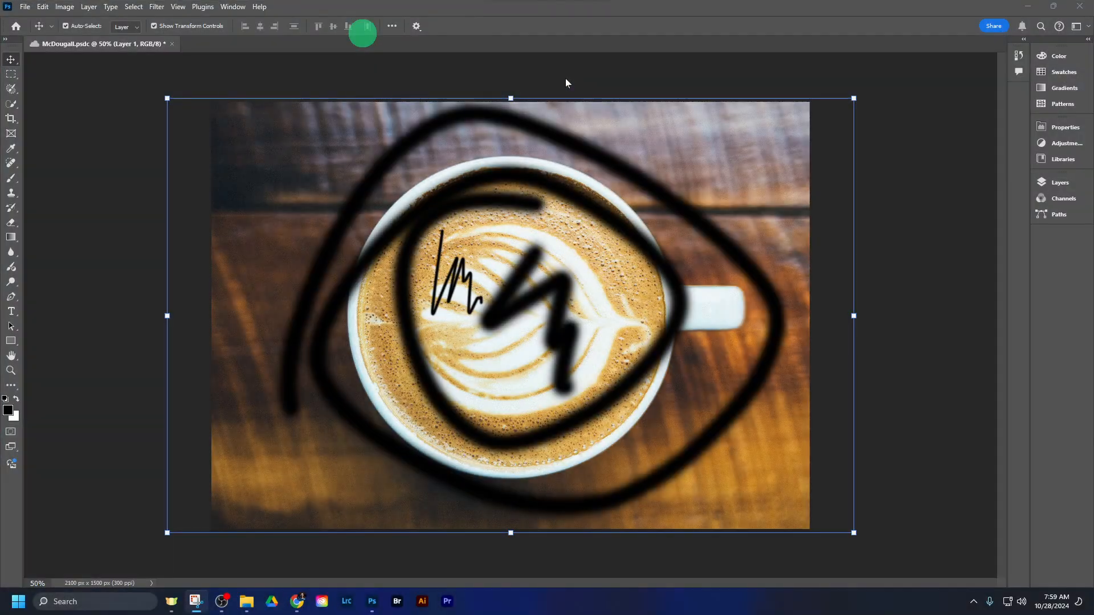
left_click(741, 64)
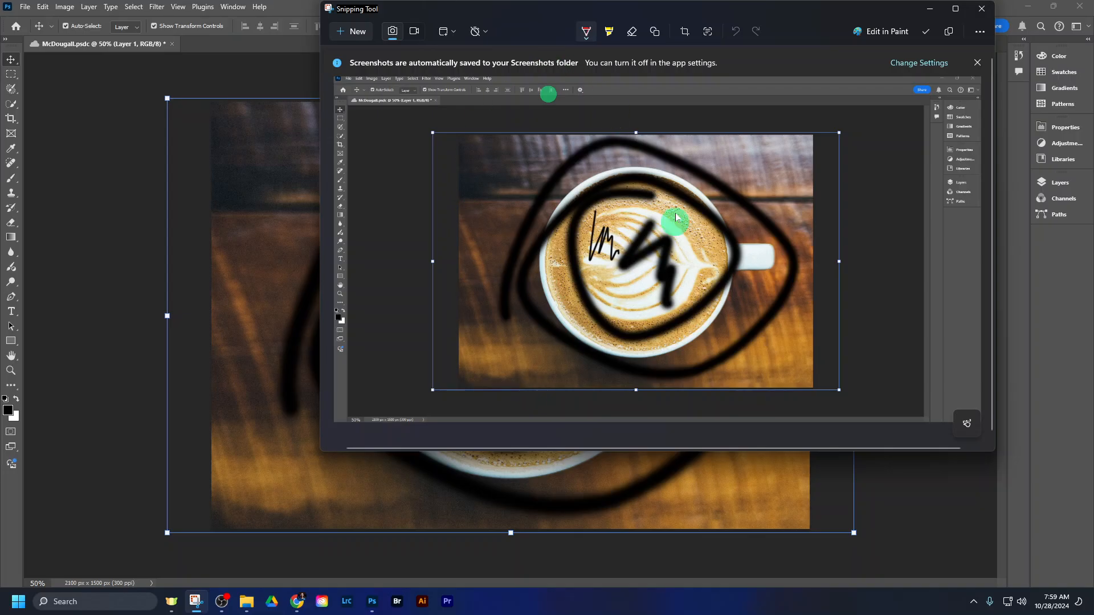
left_click(980, 9)
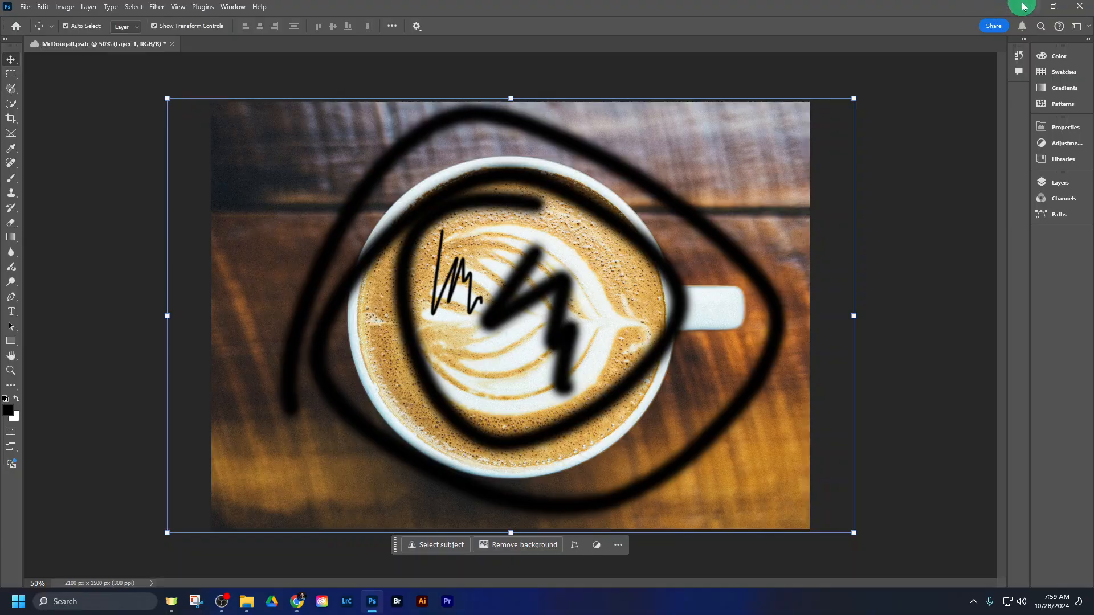
- Restore Photoshop to a floating window and enlarge it leftward and downward to fit the whole coffee image
left_click(1053, 7)
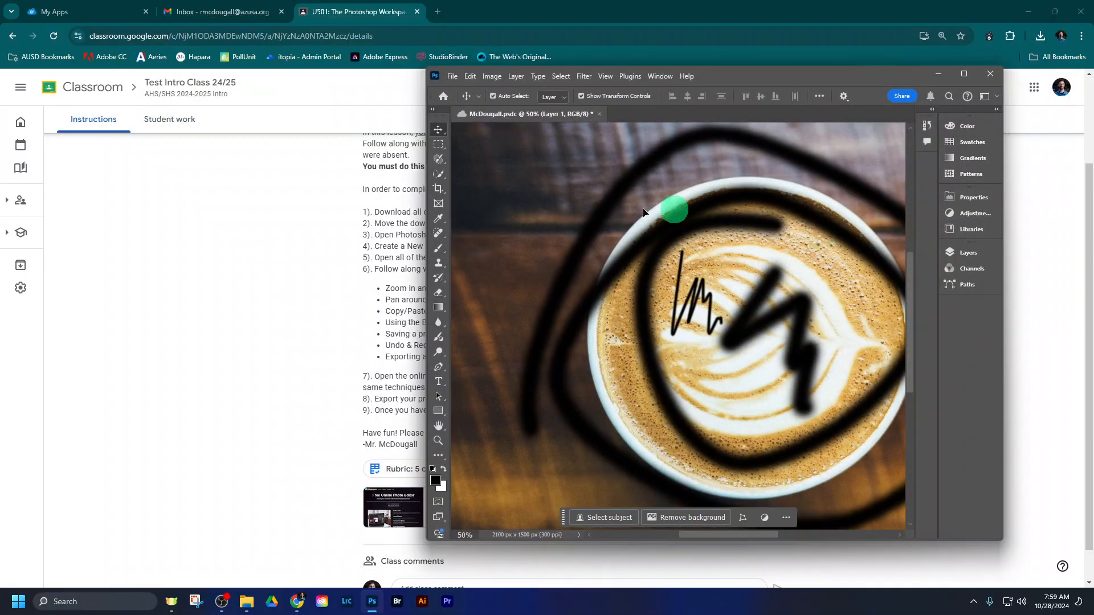
left_click_drag(427, 246, 162, 245)
left_click_drag(616, 538, 616, 579)
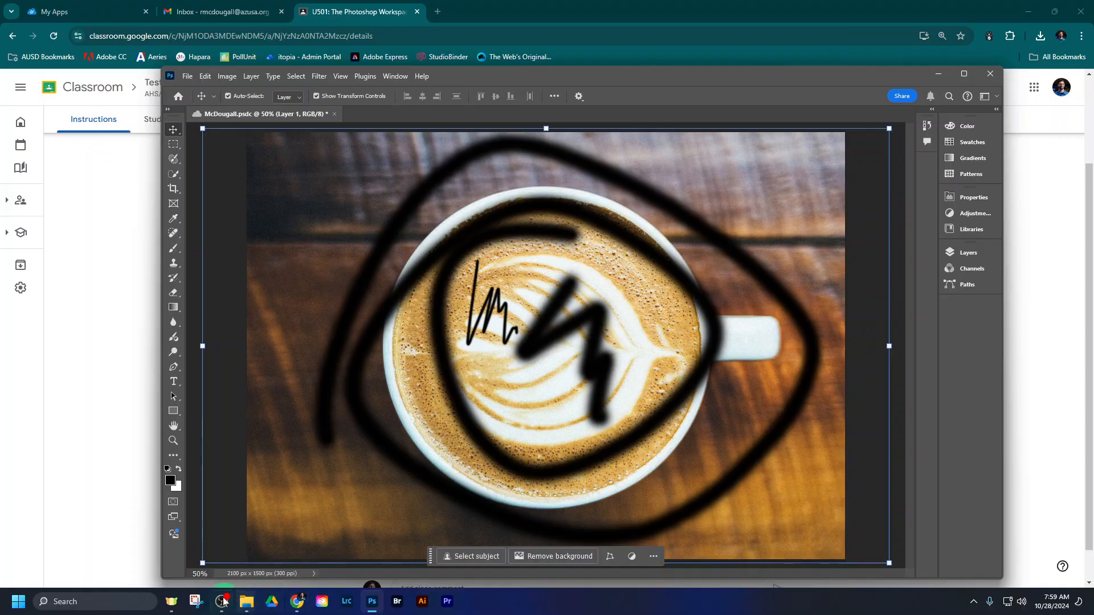
- Capture the floating Photoshop window with the Snipping Tool in window mode and close the Snipping Tool
left_click(197, 602)
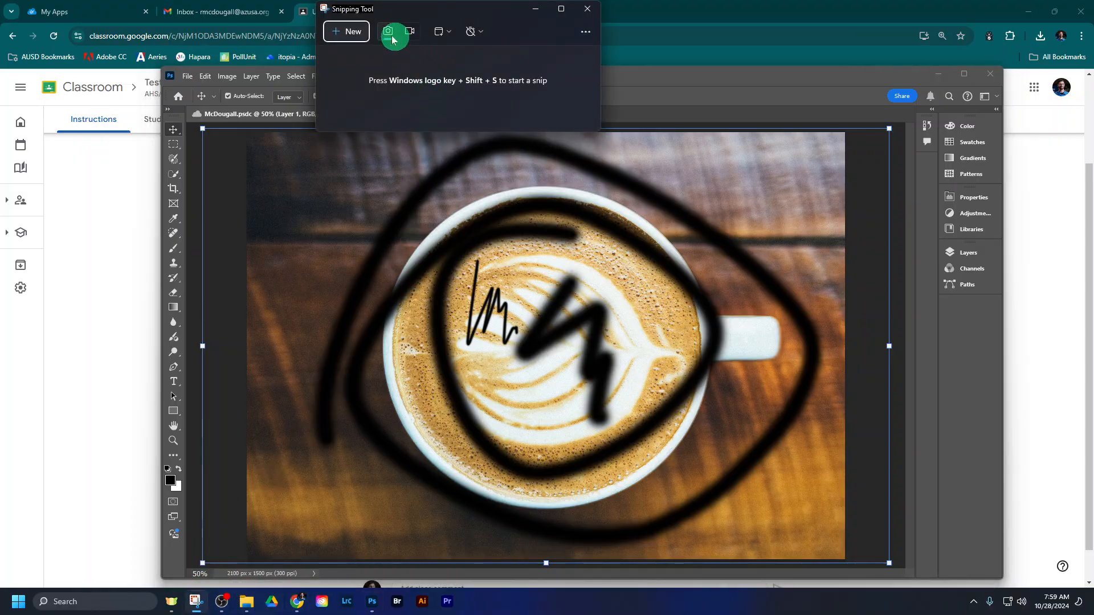
left_click(349, 29)
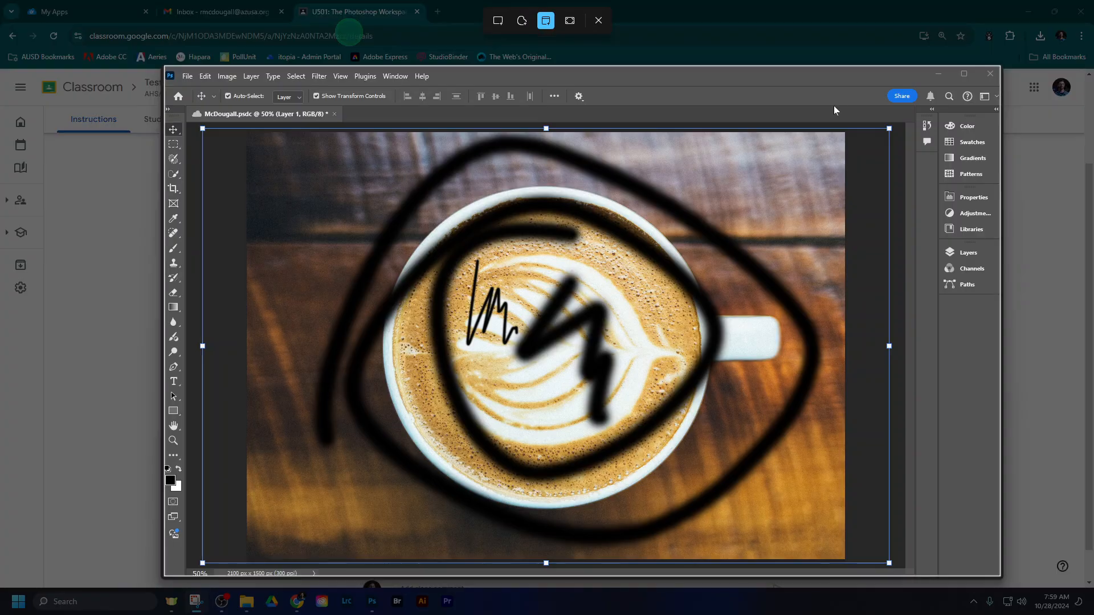
left_click(835, 110)
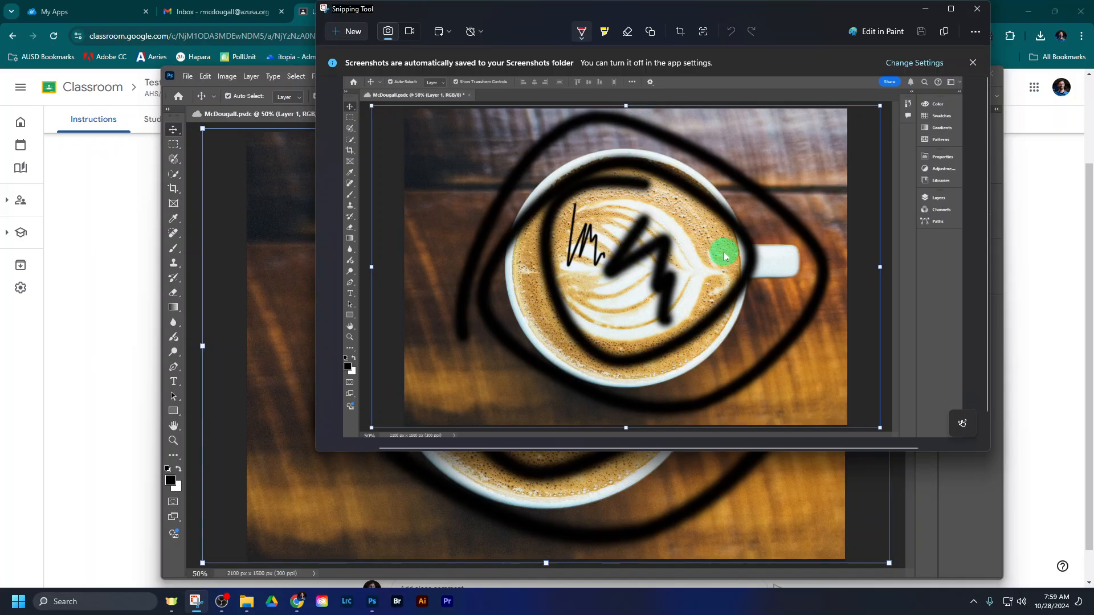
left_click(978, 8)
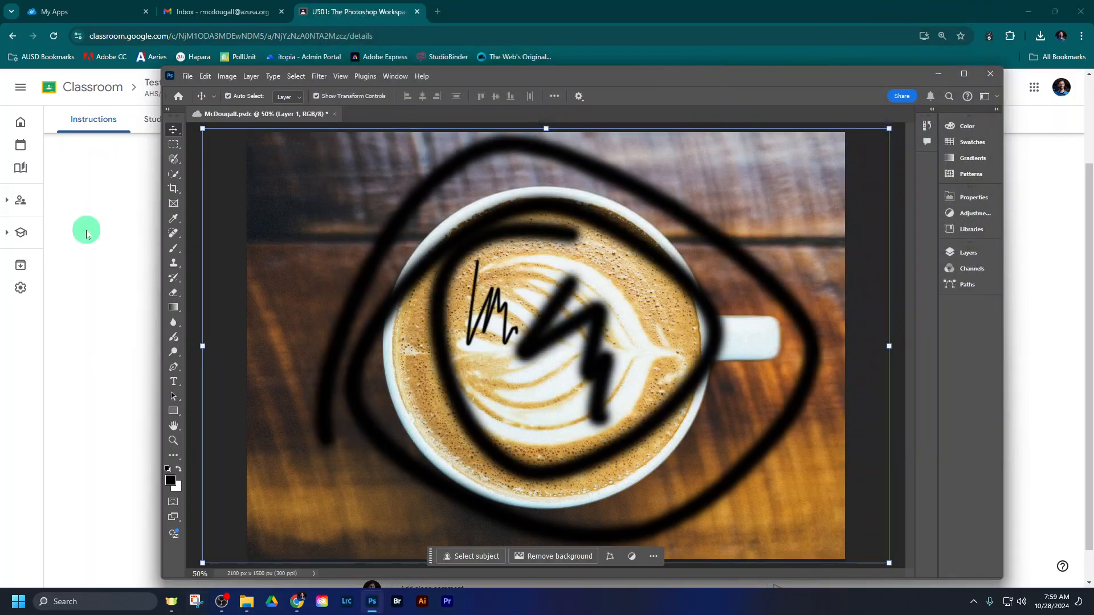
- Return to the U501 assignment in Chrome and open its attached Photopea online photo editor link
left_click(87, 234)
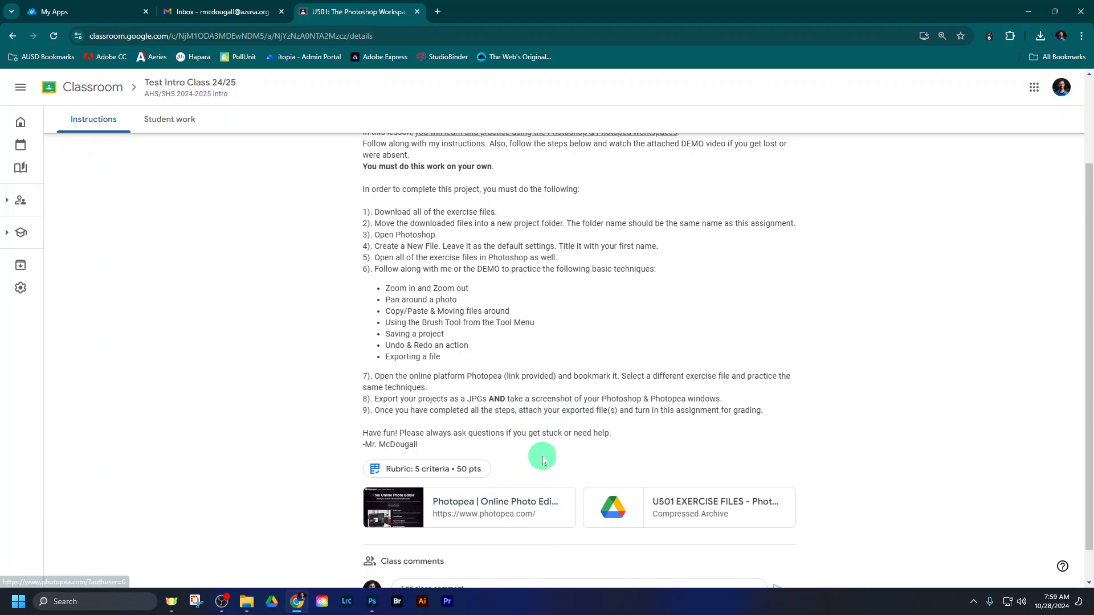
scroll(541, 459, "up", 2)
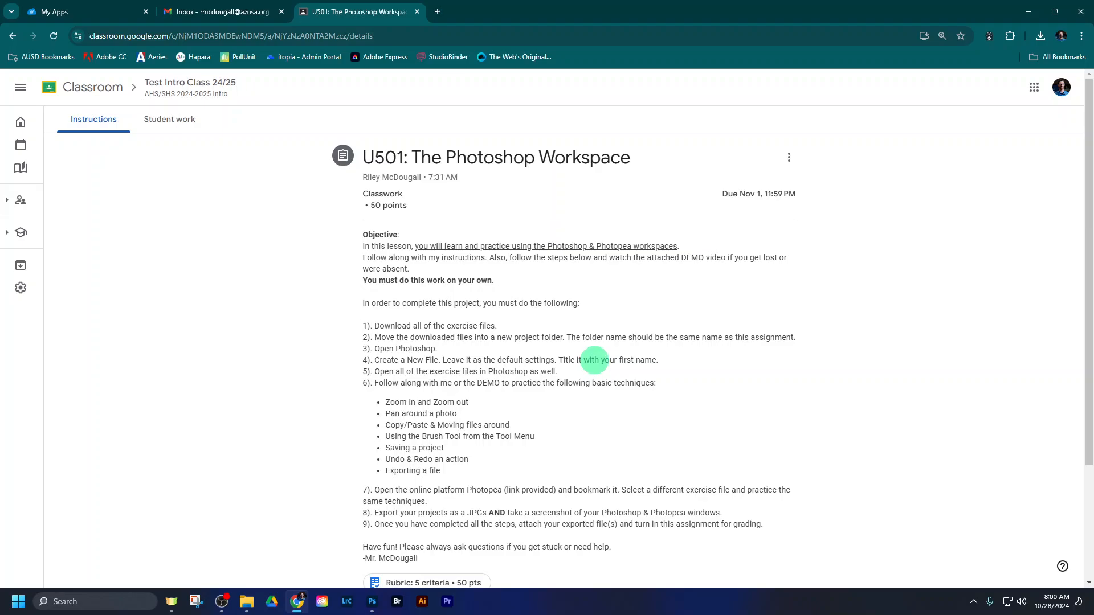
scroll(597, 358, "down", 1)
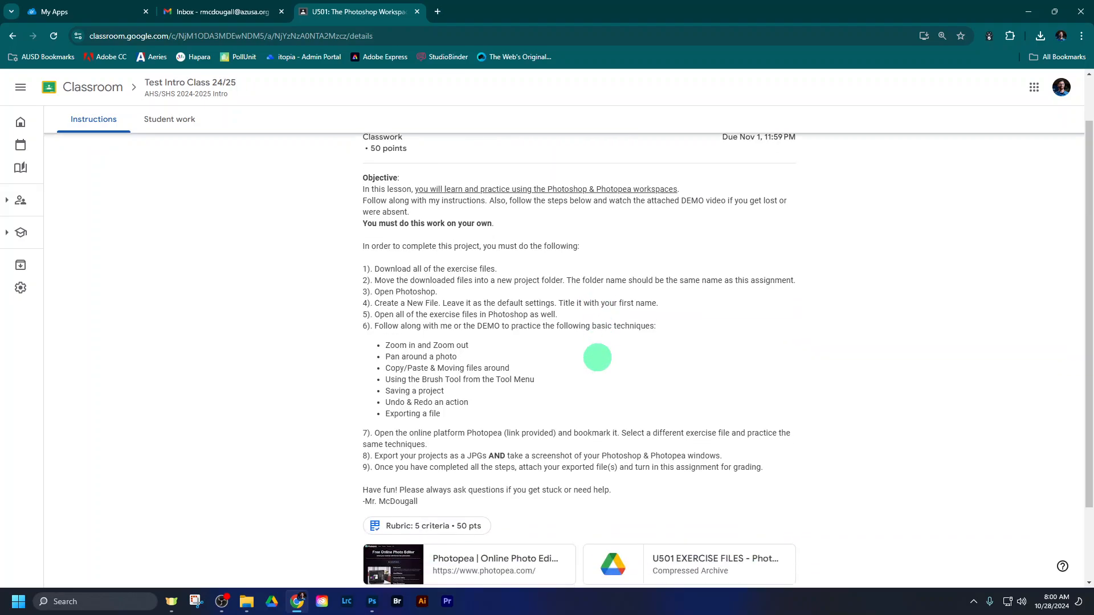
scroll(597, 362, "down", 1)
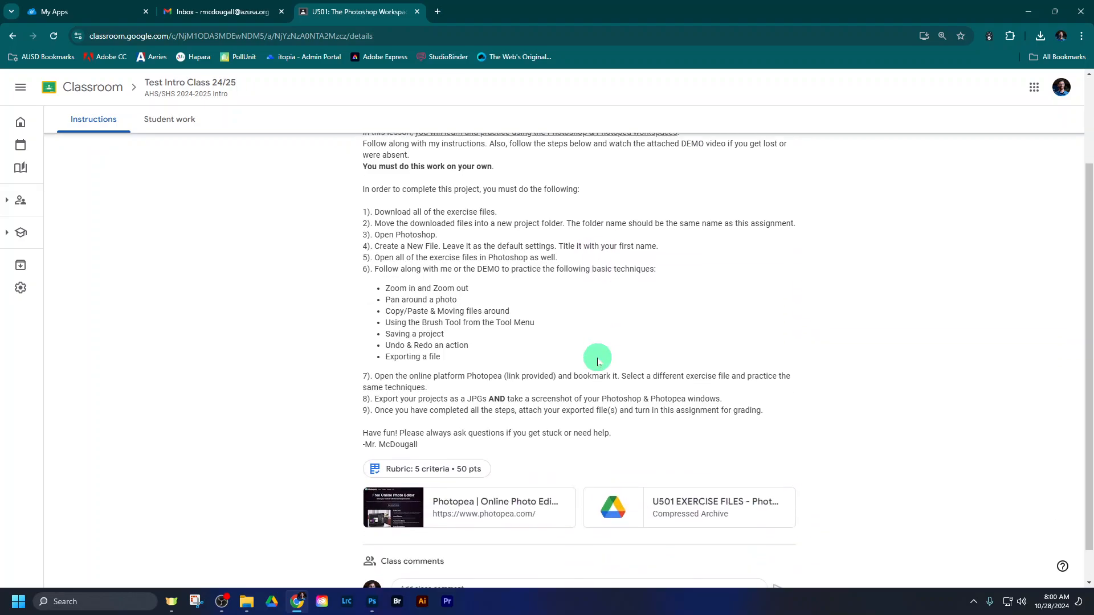
left_click(485, 501)
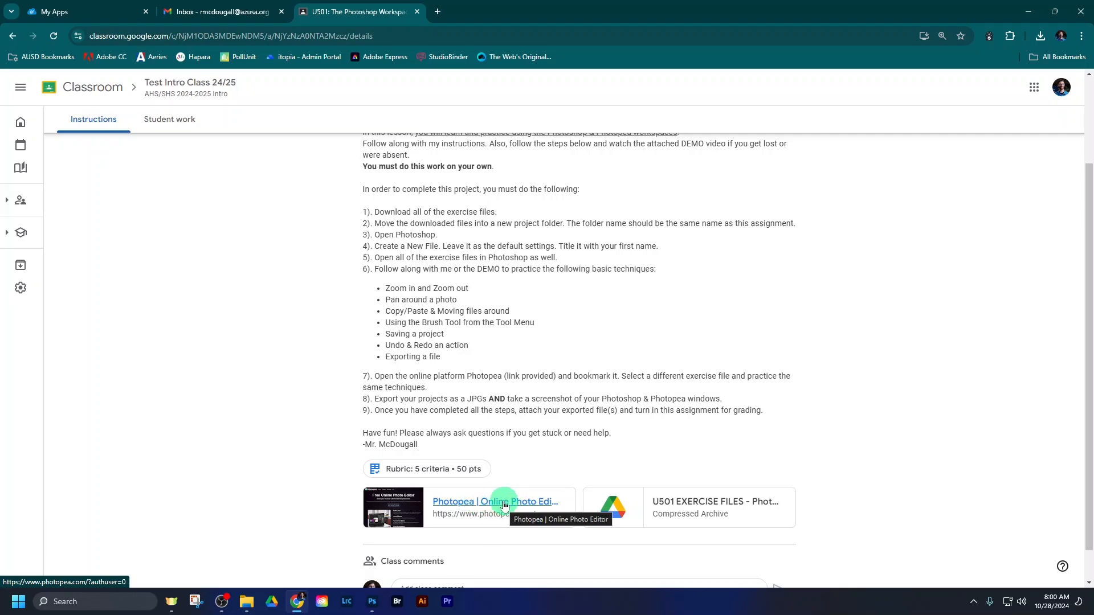
left_click(504, 505)
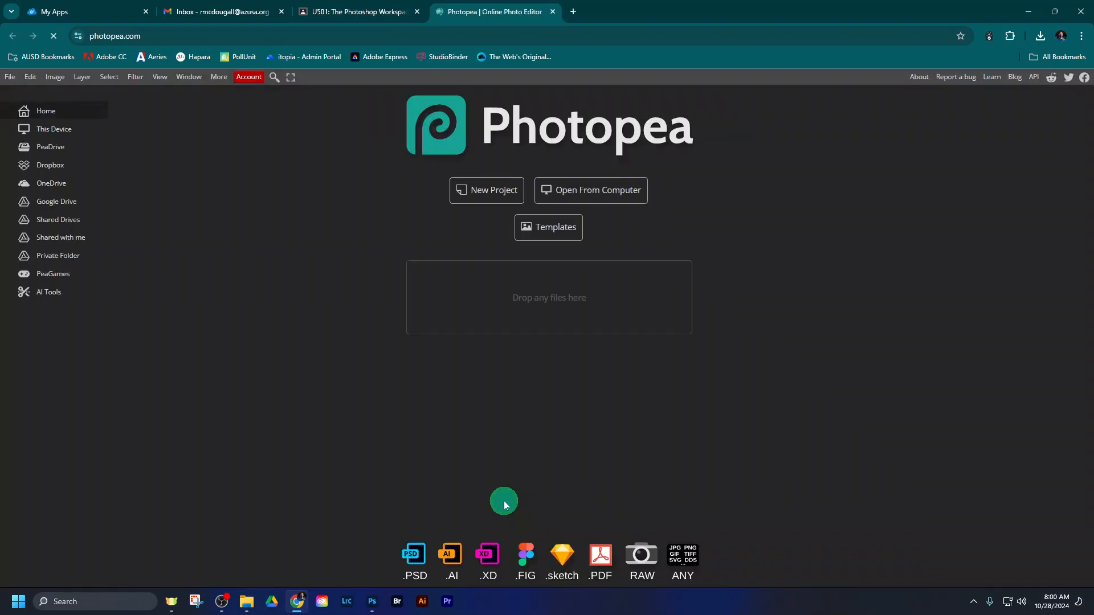
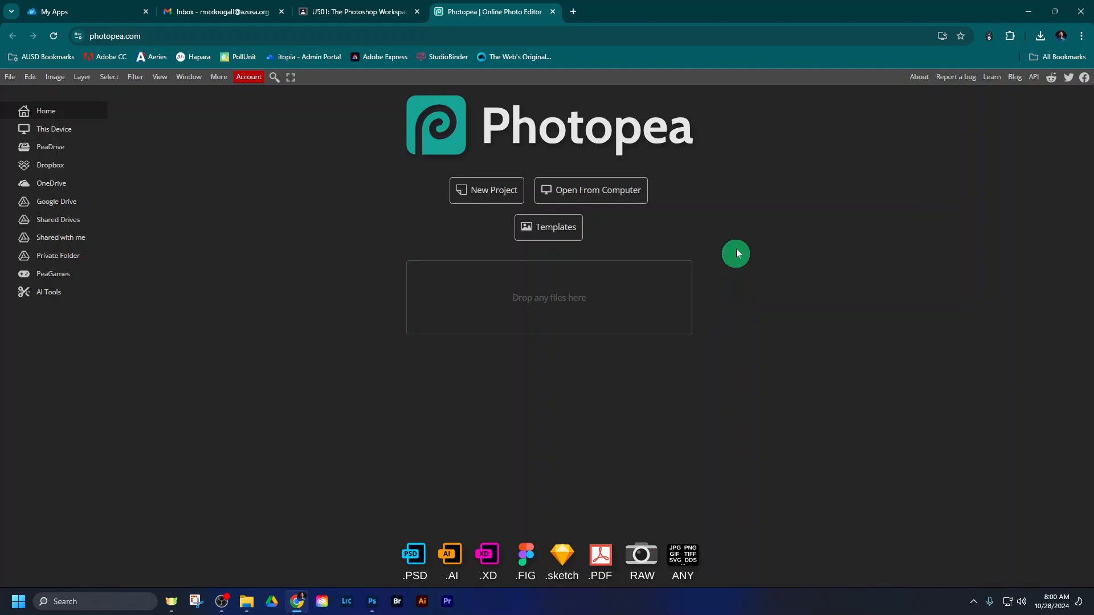
- Bookmark the Photopea page on the bookmarks bar and load Google Drive in Photopea with the existing school account
left_click(960, 37)
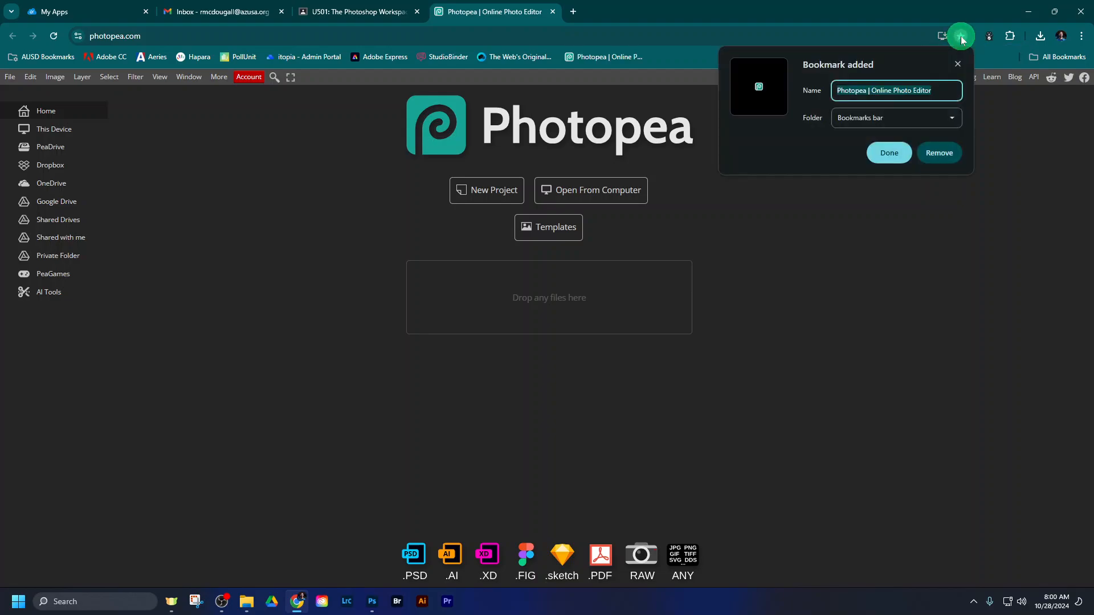
left_click(887, 153)
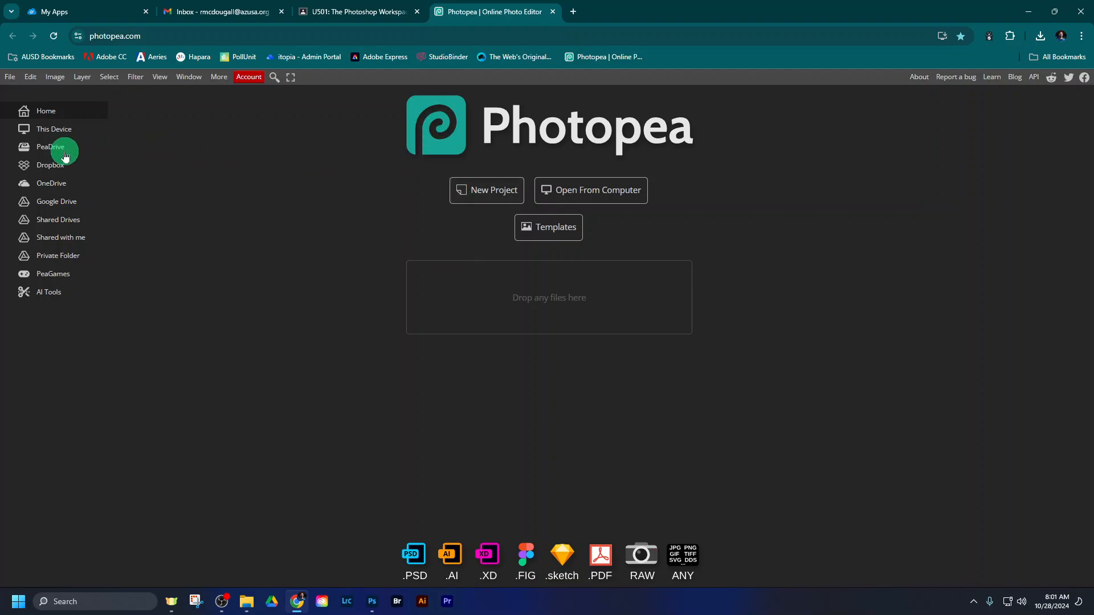
left_click(49, 205)
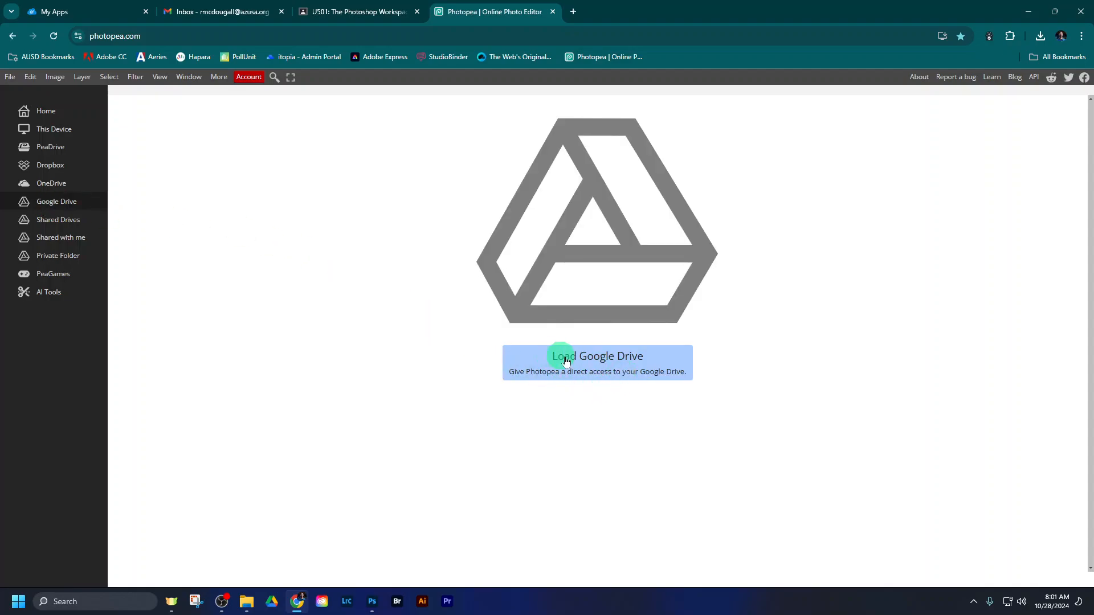
left_click(587, 362)
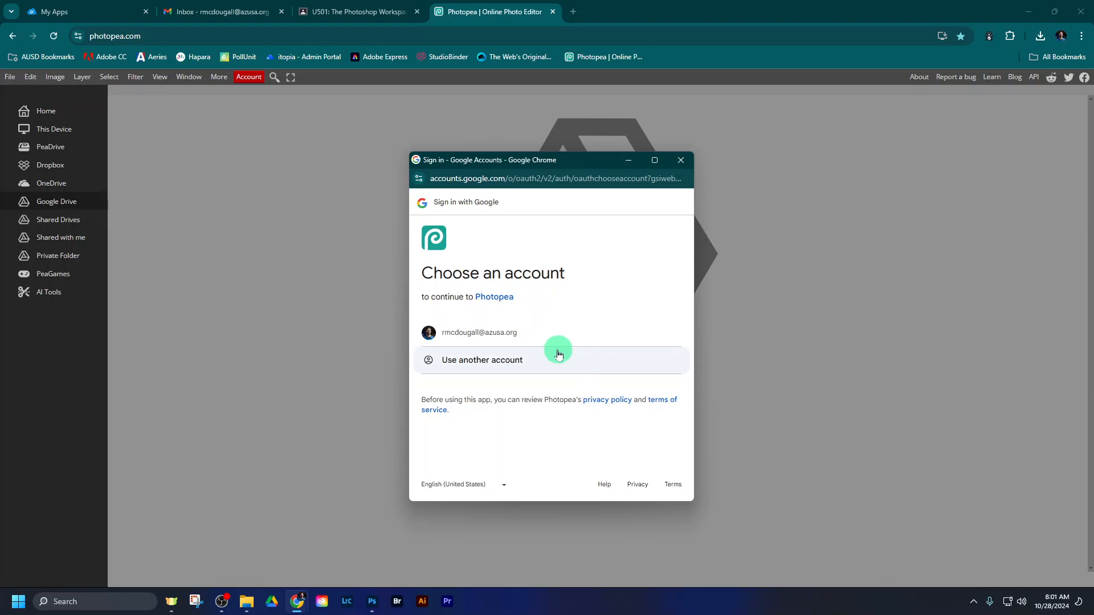
left_click(490, 329)
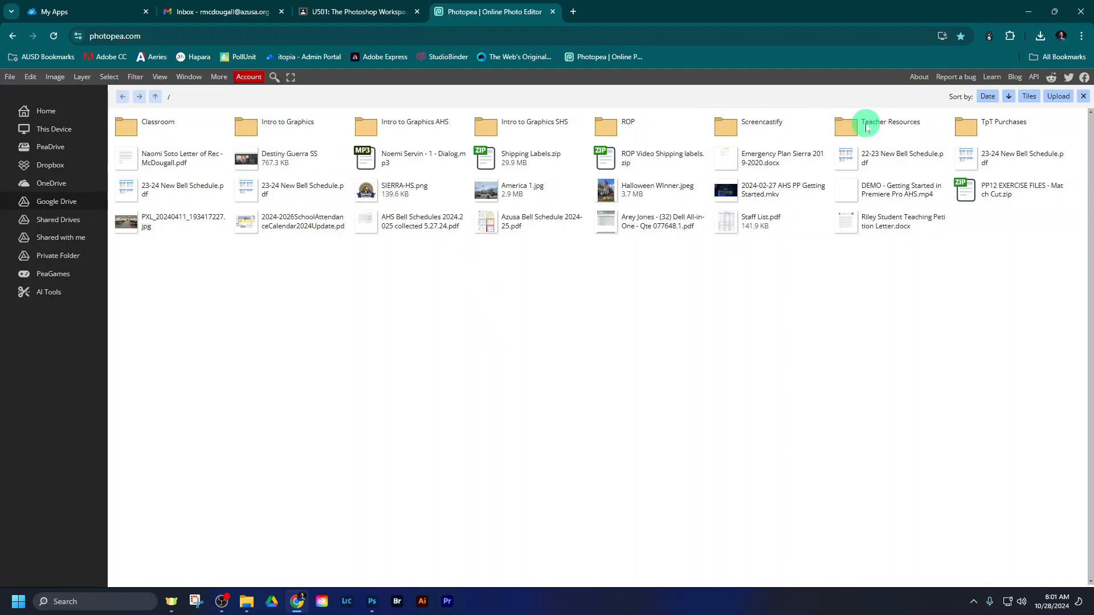
- Open Photoshop03.jpg from the U501 EXERCISE FILES folder under Intro to Graphics AHS, Unit 5 Photoshop, 501 Photoshop Workspace
left_click(386, 127)
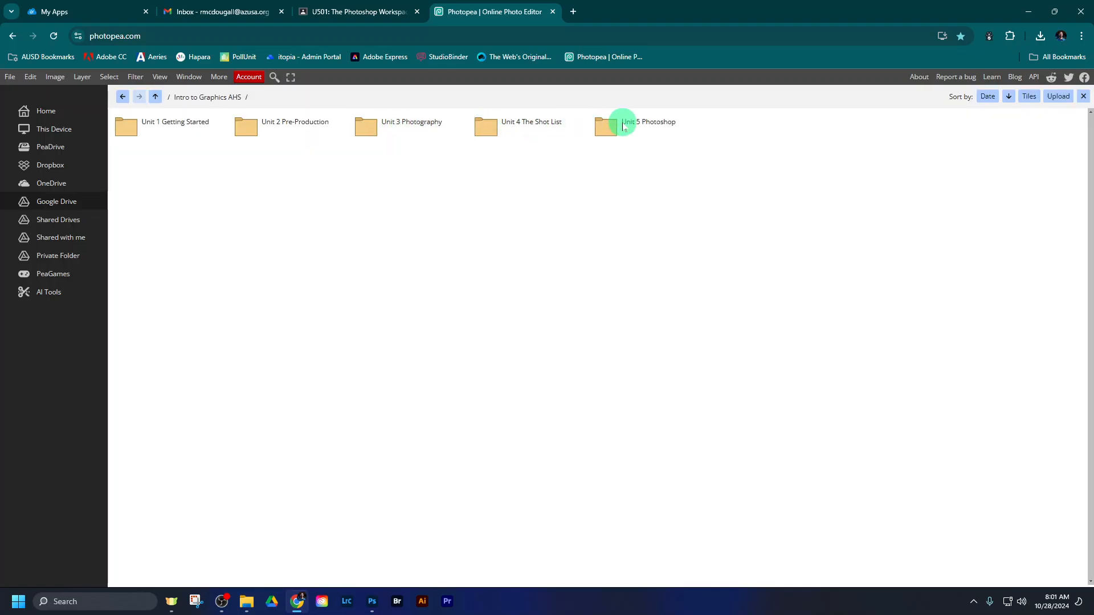
left_click(624, 125)
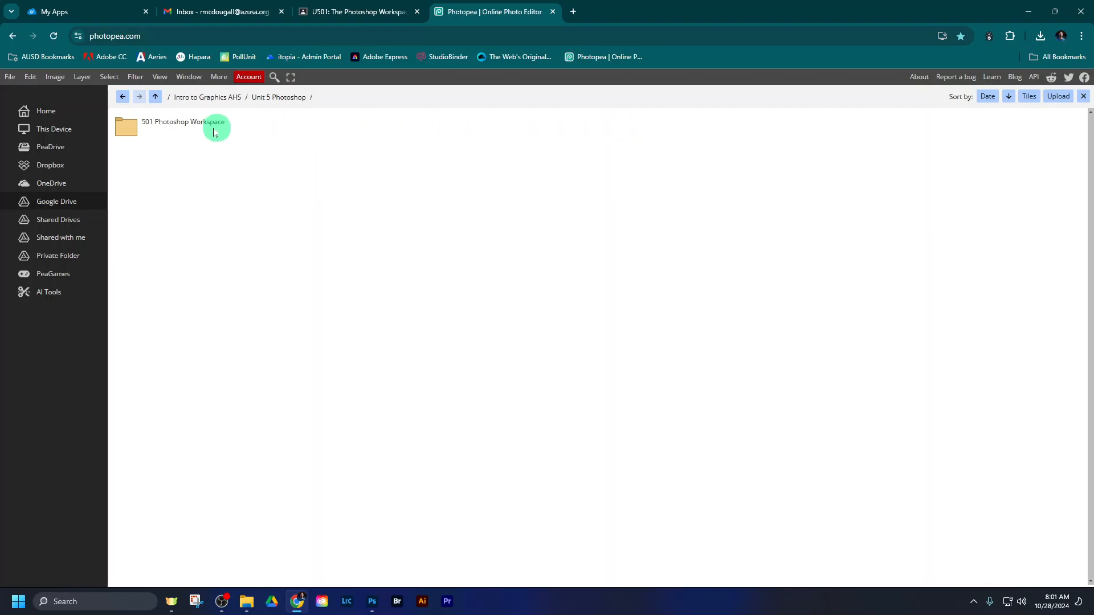
left_click(197, 131)
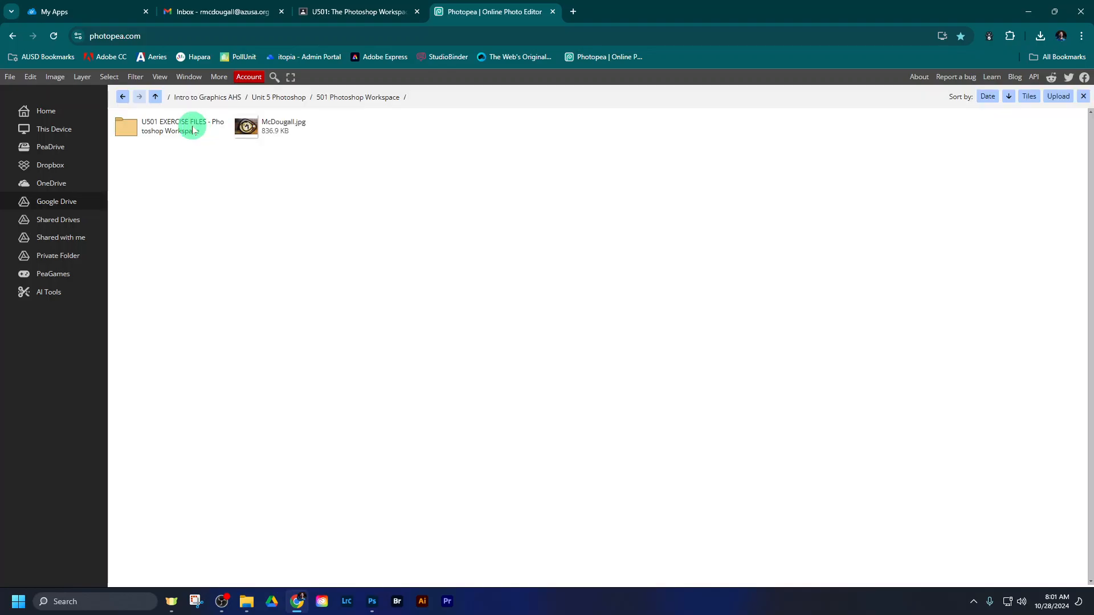
left_click(175, 129)
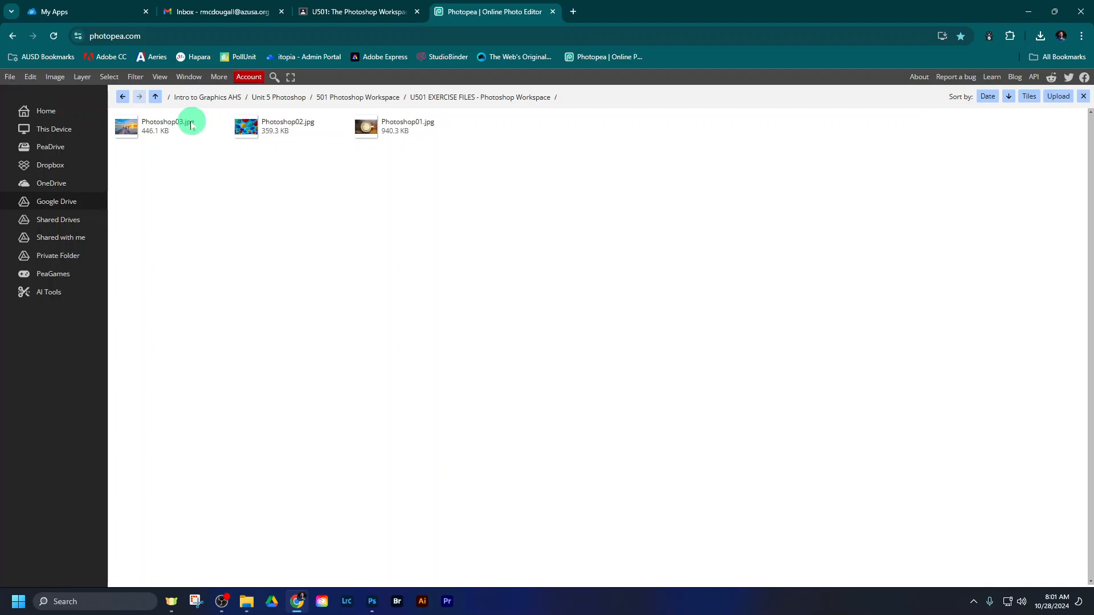
double_click(158, 126)
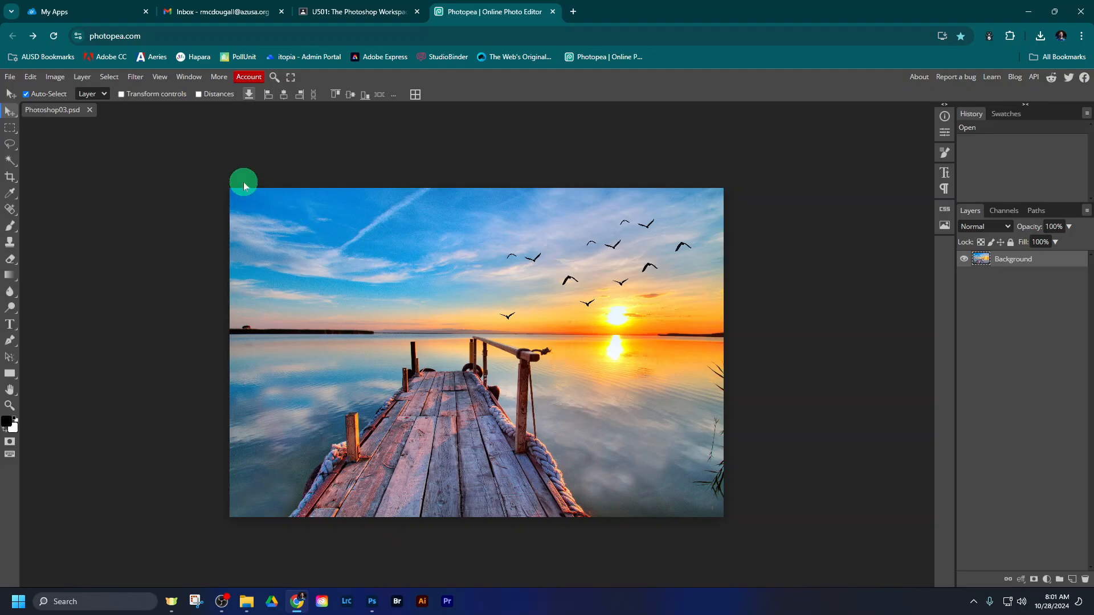
- Check the assignment instructions in Classroom, and create a 1280 x 720 px Youtube Thumbnail project named with the teacher's surname plus 2
left_click(360, 12)
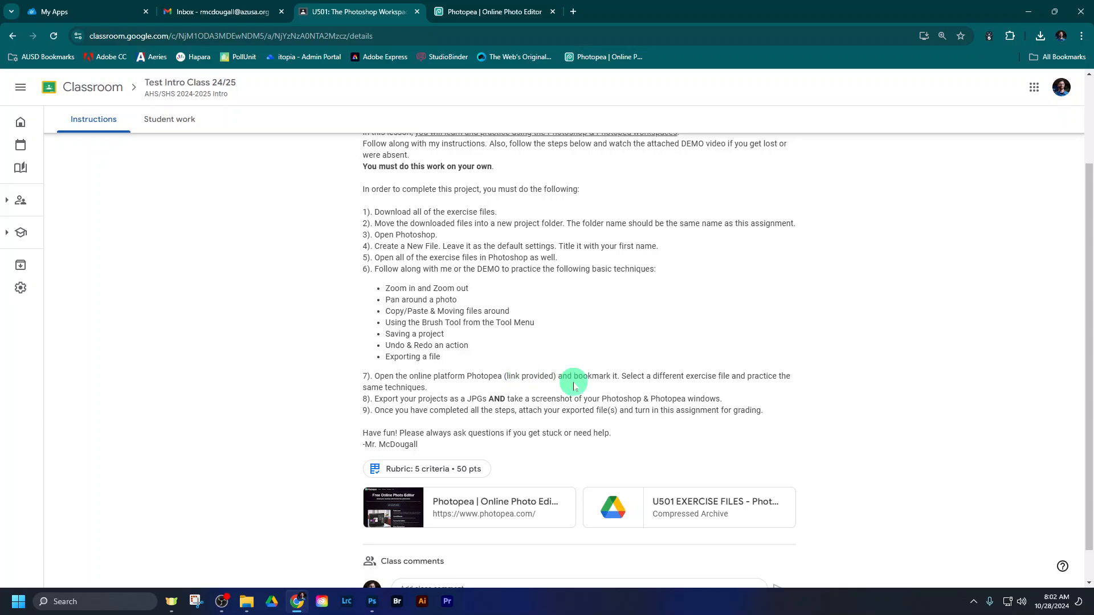
left_click(483, 12)
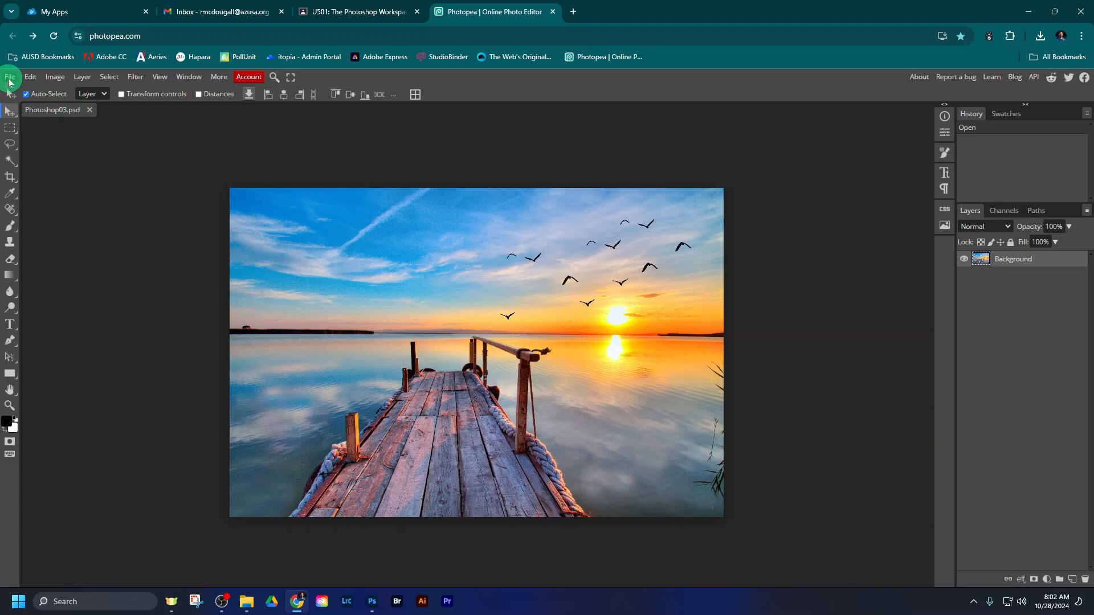
left_click(9, 79)
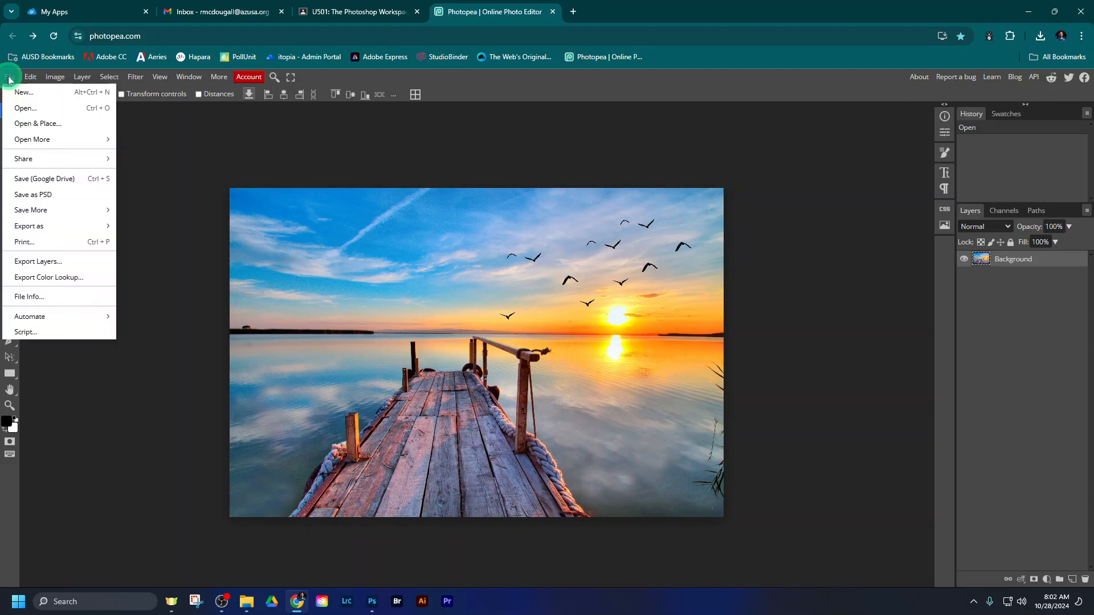
left_click(32, 95)
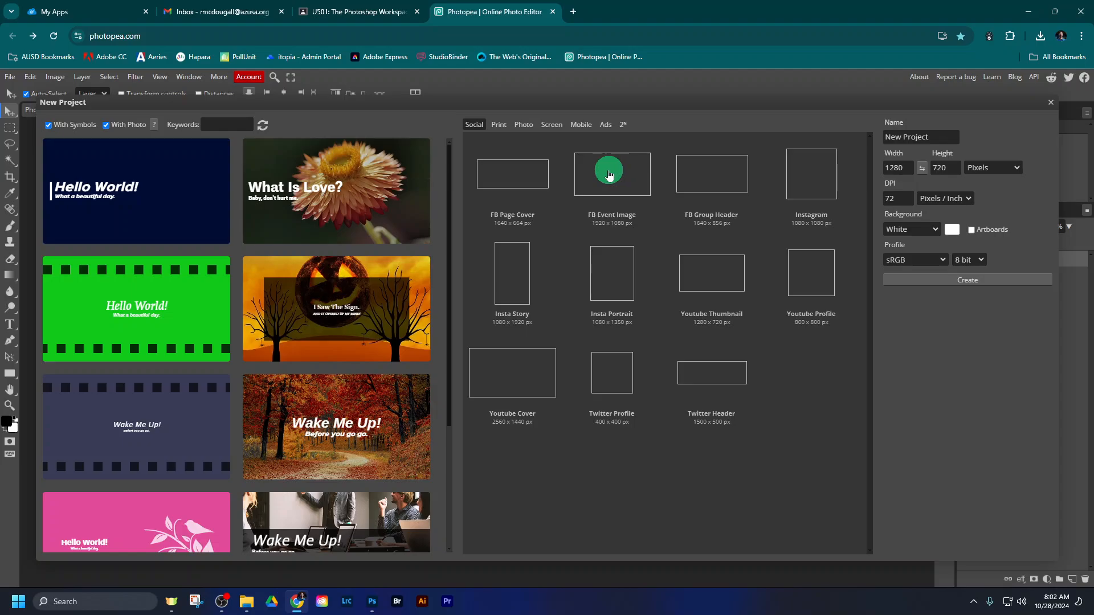
left_click(705, 276)
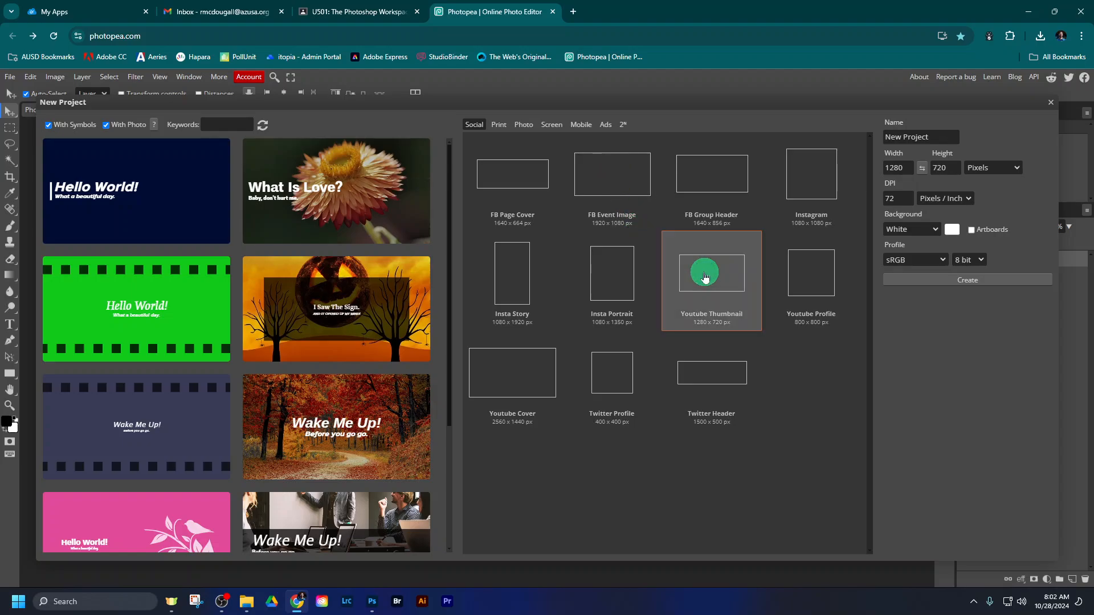
left_click(921, 137)
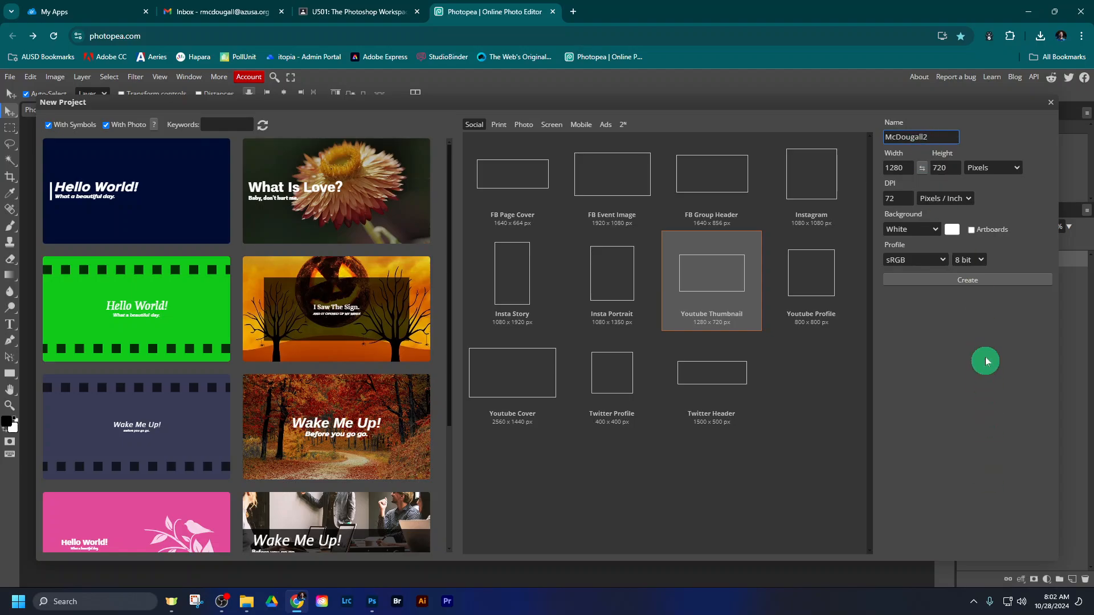
left_click(981, 281)
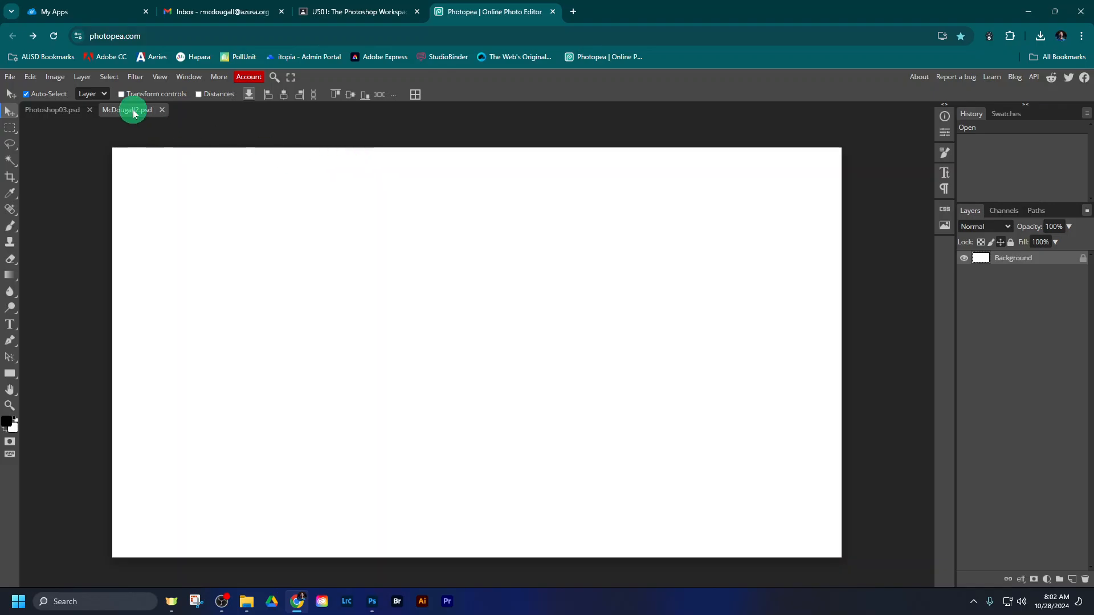
left_click(68, 114)
left_click(116, 111)
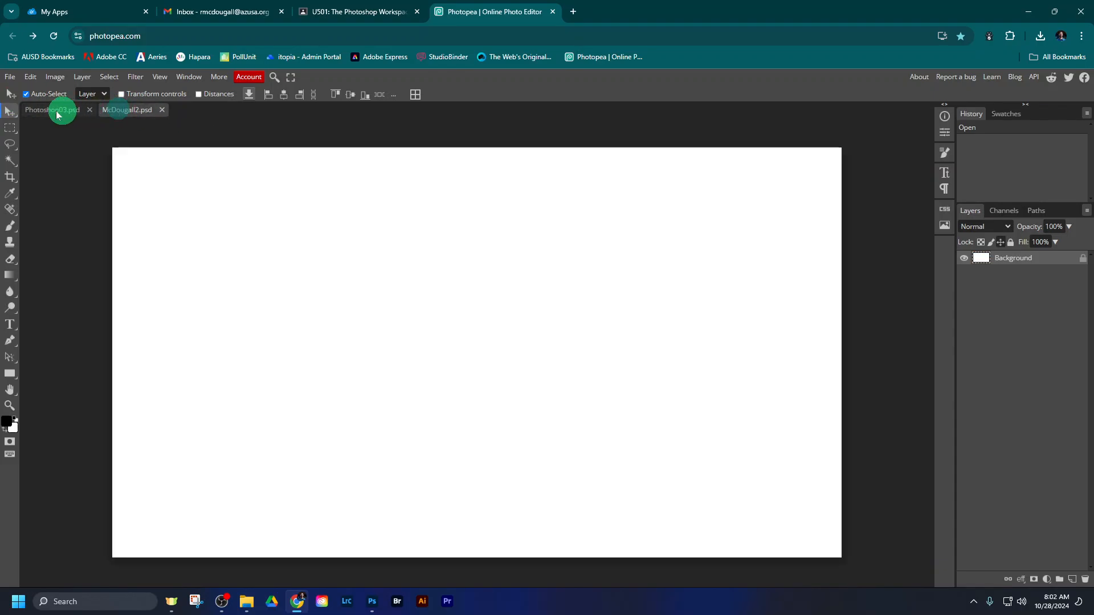
left_click(57, 111)
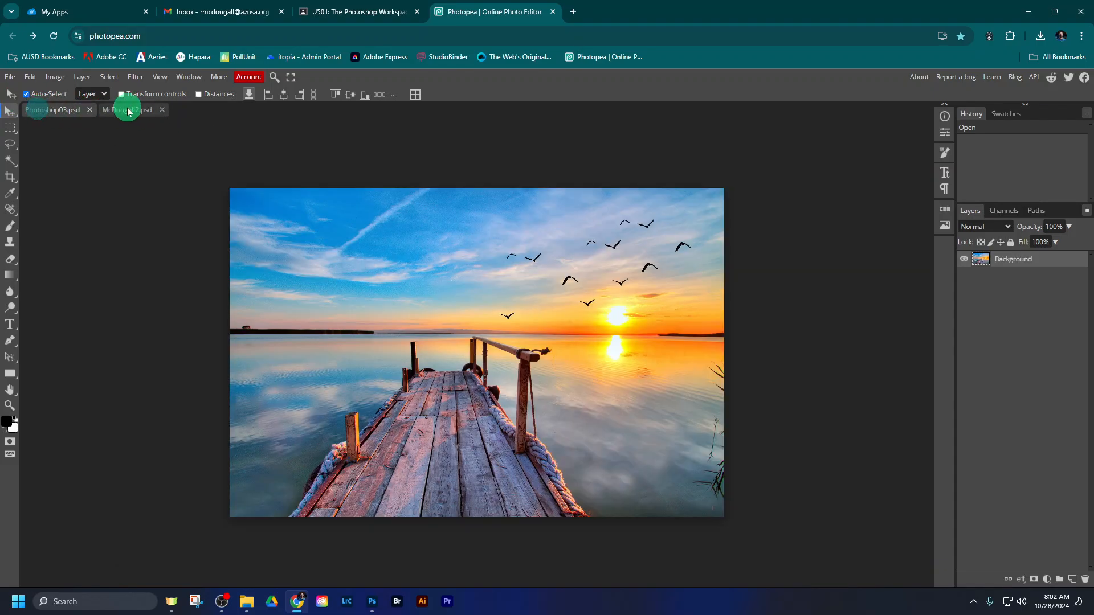
- Open Photoshop01 and Photoshop02 together from the U501 EXERCISE FILES folder on the computer's Google Drive (G:)
left_click(10, 76)
left_click(24, 108)
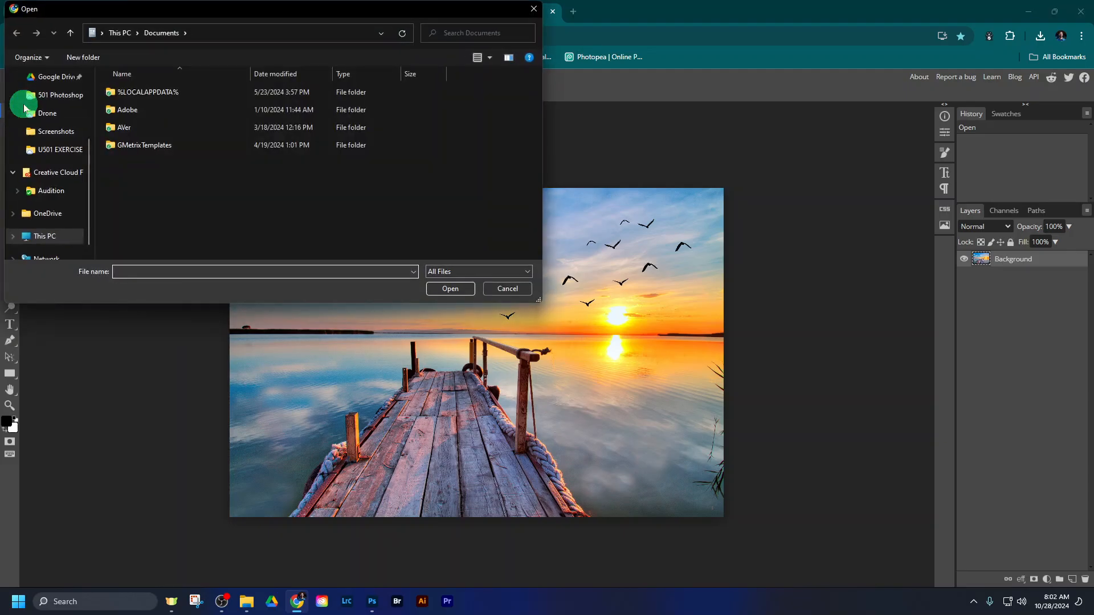
left_click(44, 81)
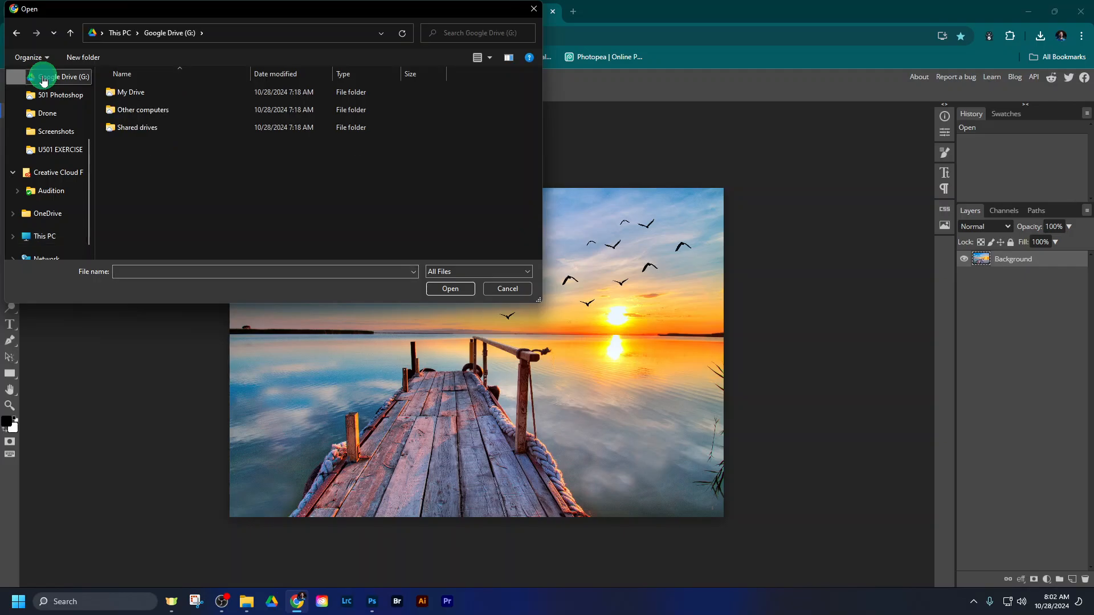
double_click(153, 92)
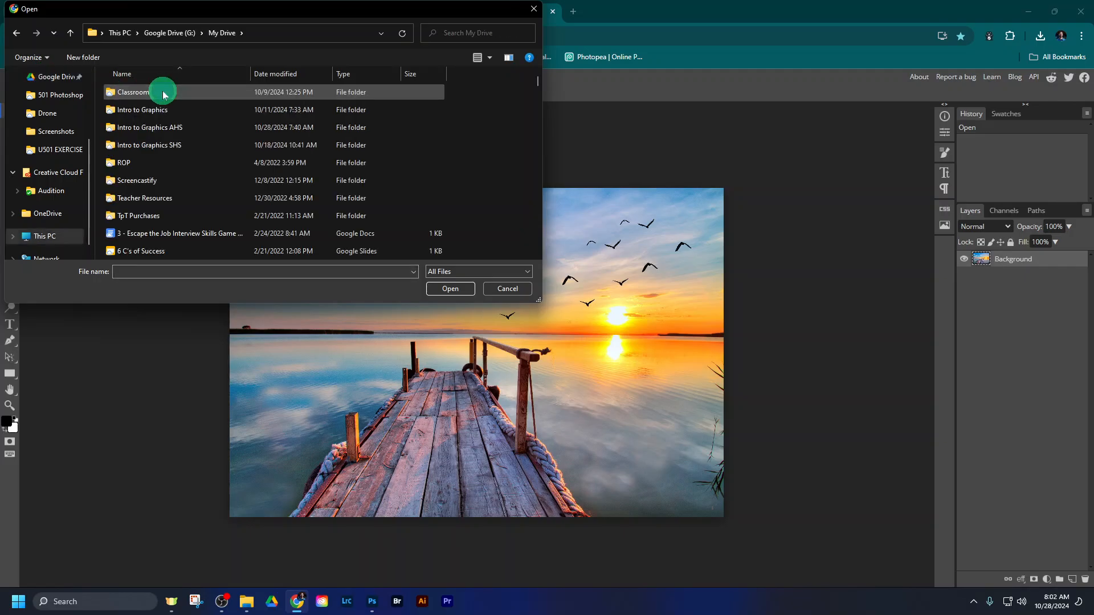
double_click(164, 127)
double_click(162, 161)
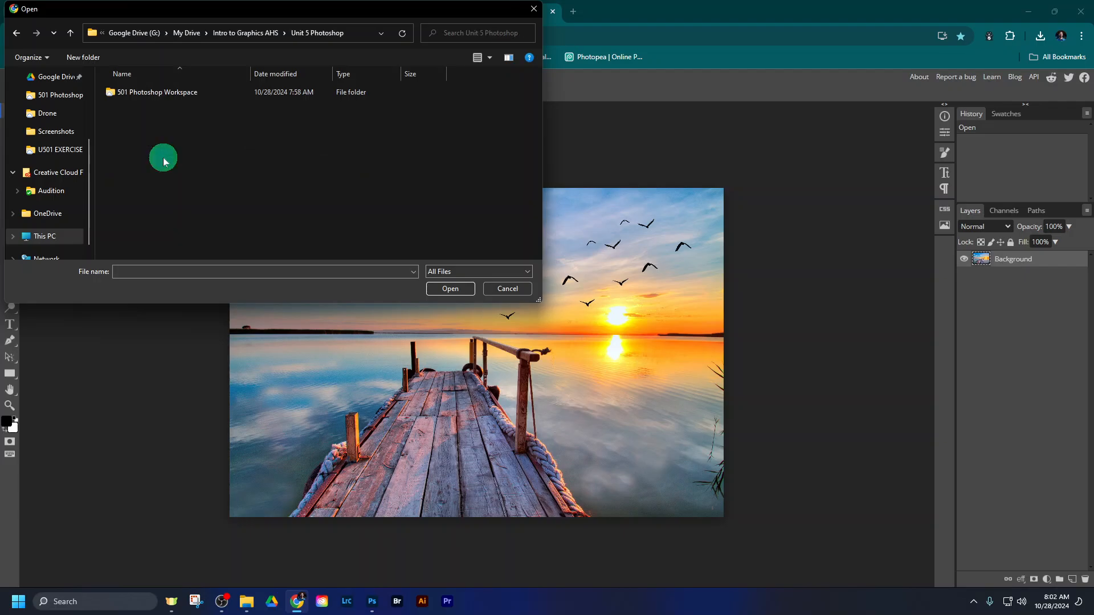
double_click(164, 94)
double_click(165, 99)
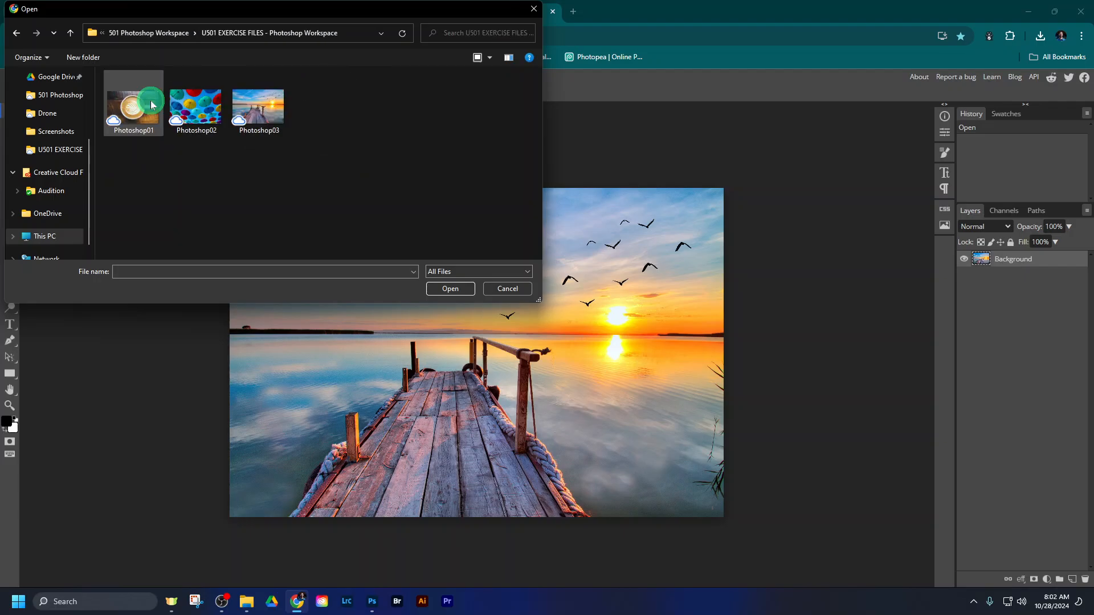
left_click_drag(195, 151, 140, 105)
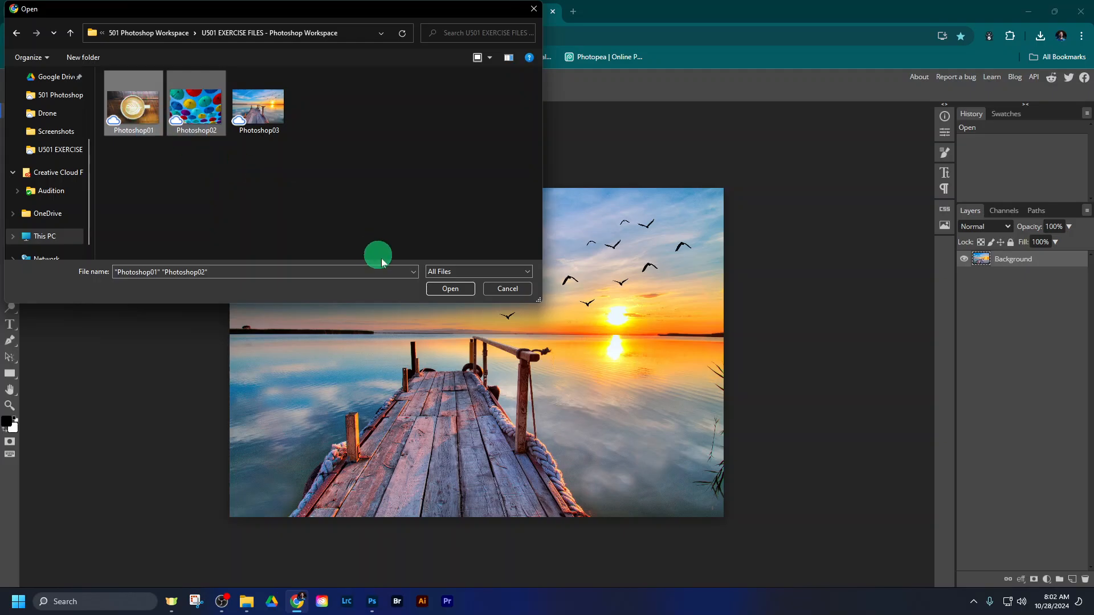
left_click(436, 289)
left_click(201, 109)
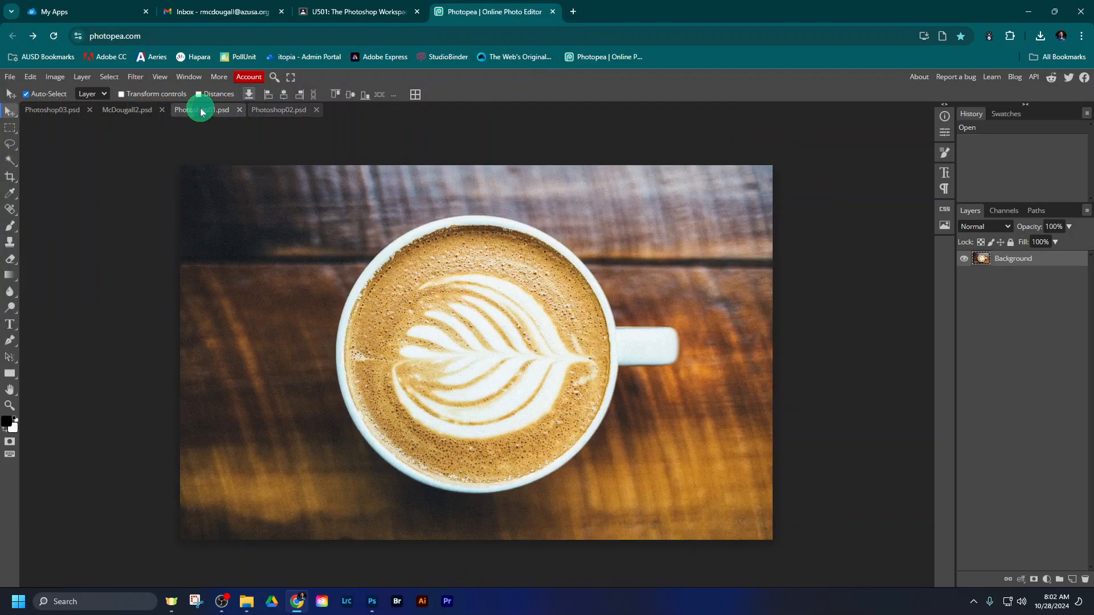
left_click(123, 110)
left_click(60, 109)
left_click(196, 112)
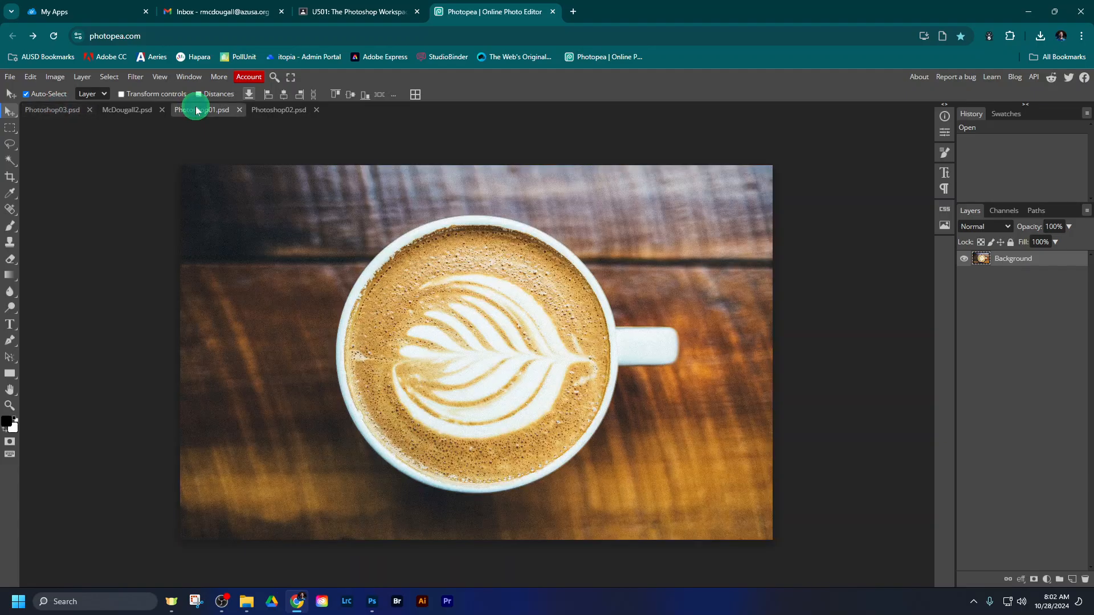
left_click(124, 110)
- Copy the whole Photoshop03 image and paste it into the blank 1280 x 720 project, allowing Photopea to access the clipboard
left_click(50, 110)
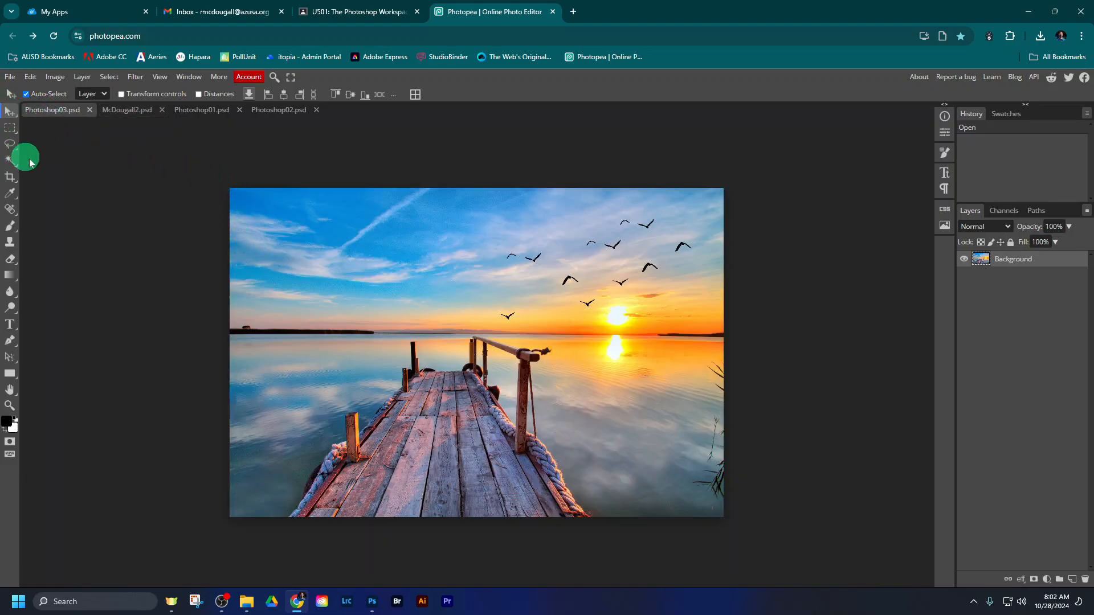
key("ctrl+a")
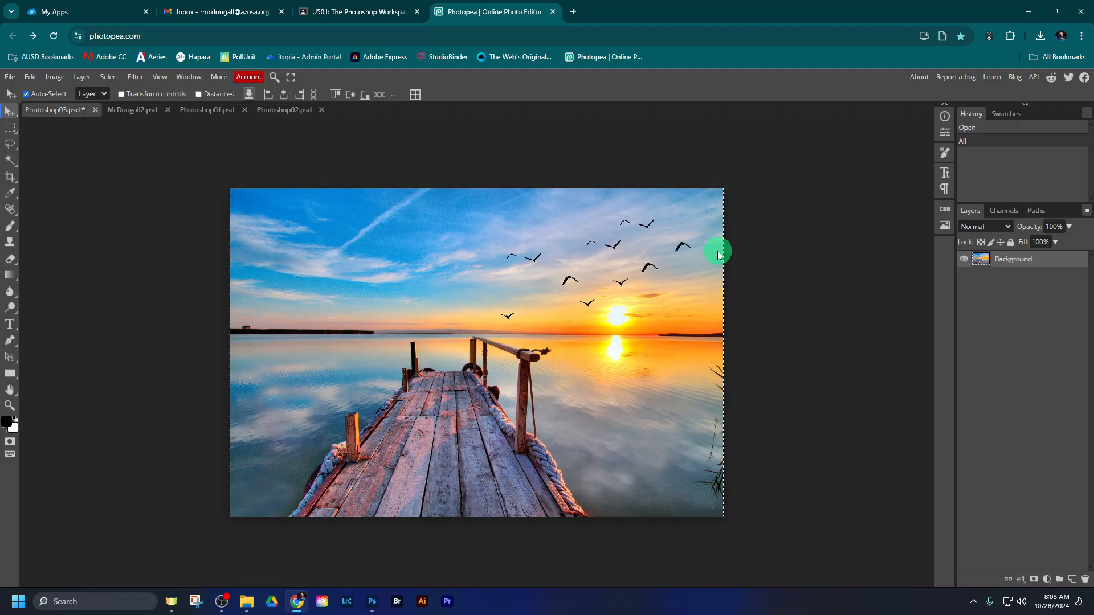
left_click(135, 112)
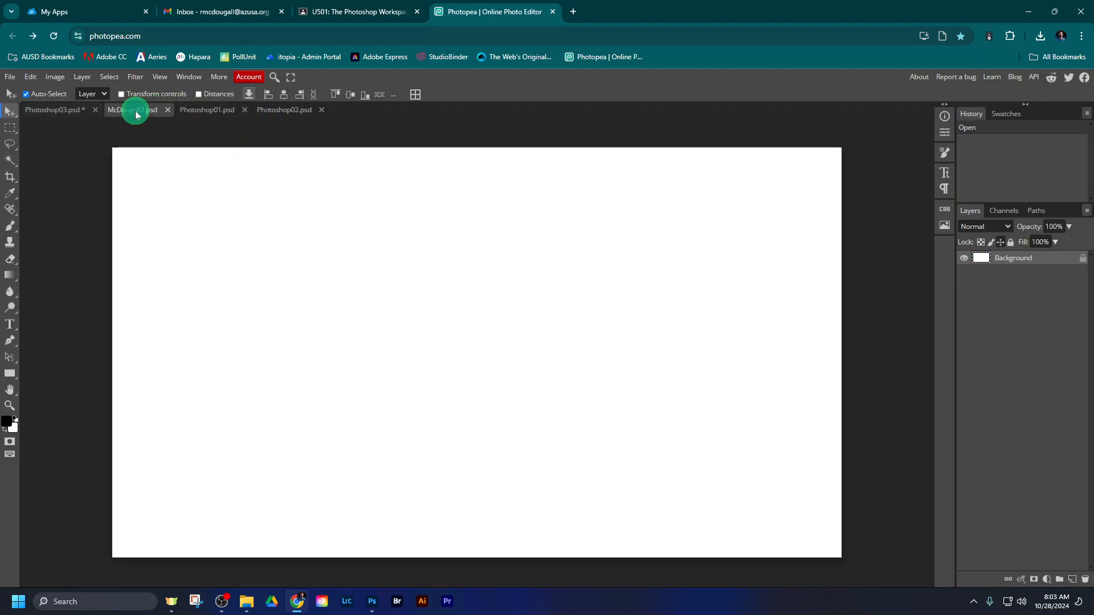
key("ctrl+v")
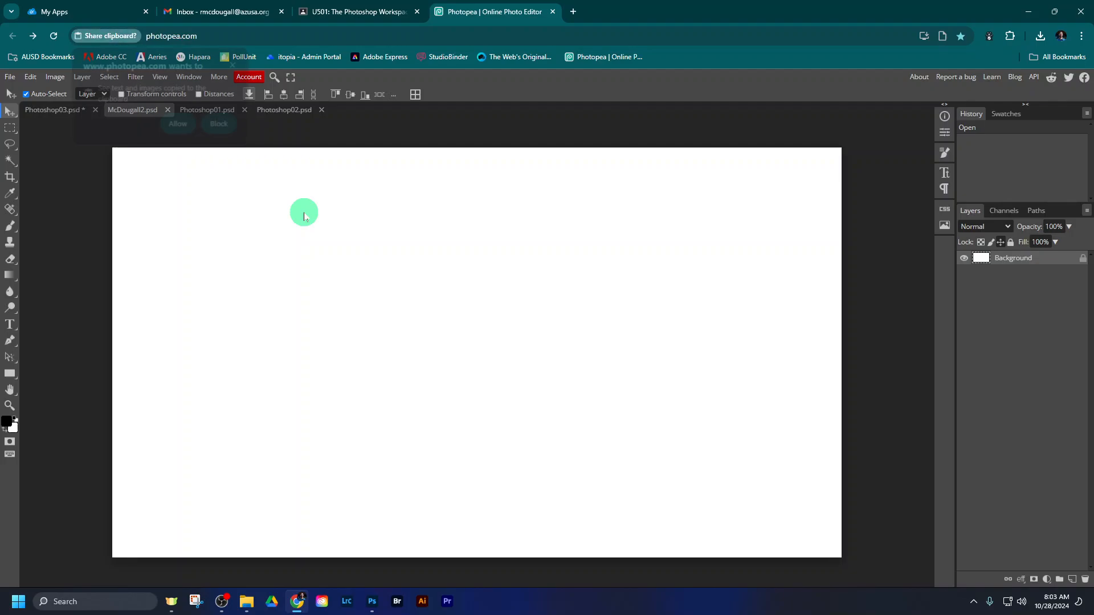
left_click(176, 124)
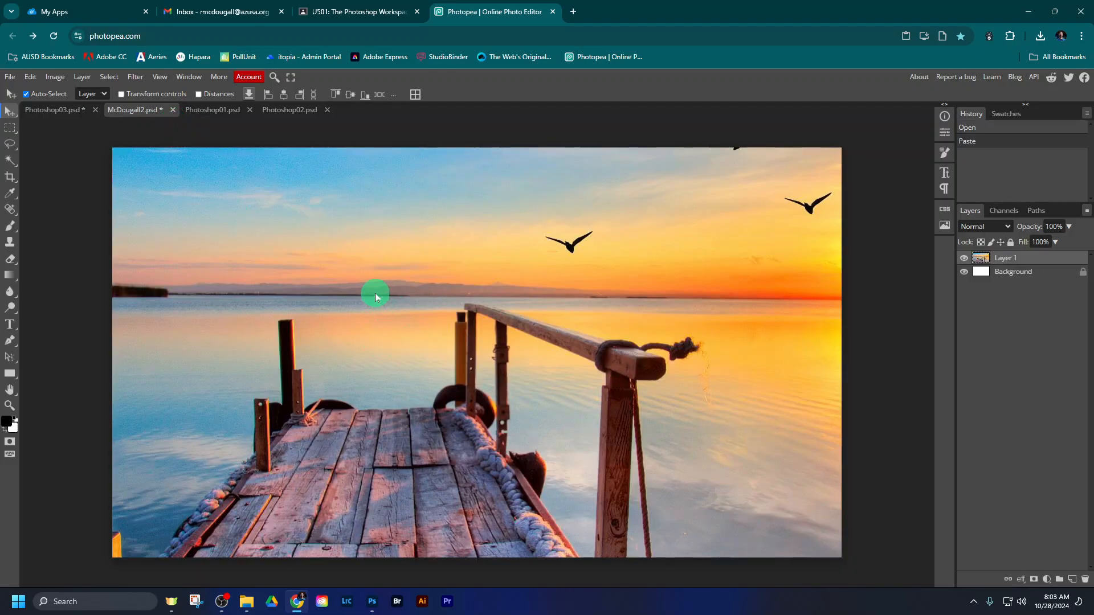
- Practise zooming out and in on the pasted dock image and pan the enlarged view up and to the left
scroll(375, 293, "down", 1)
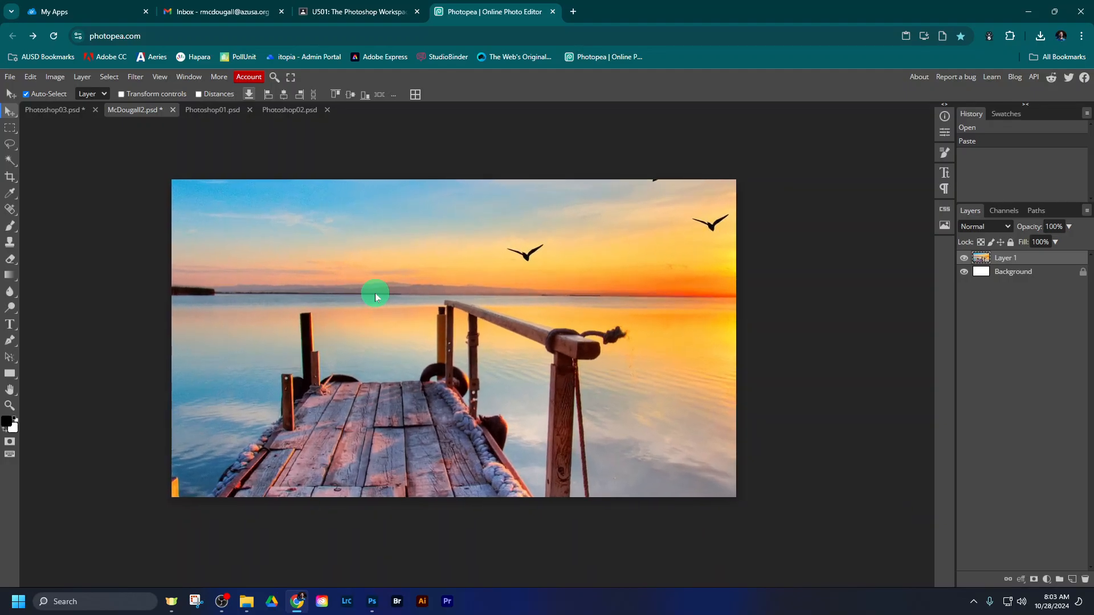
scroll(375, 293, "up", 2)
scroll(375, 293, "down", 1)
scroll(375, 293, "up", 2)
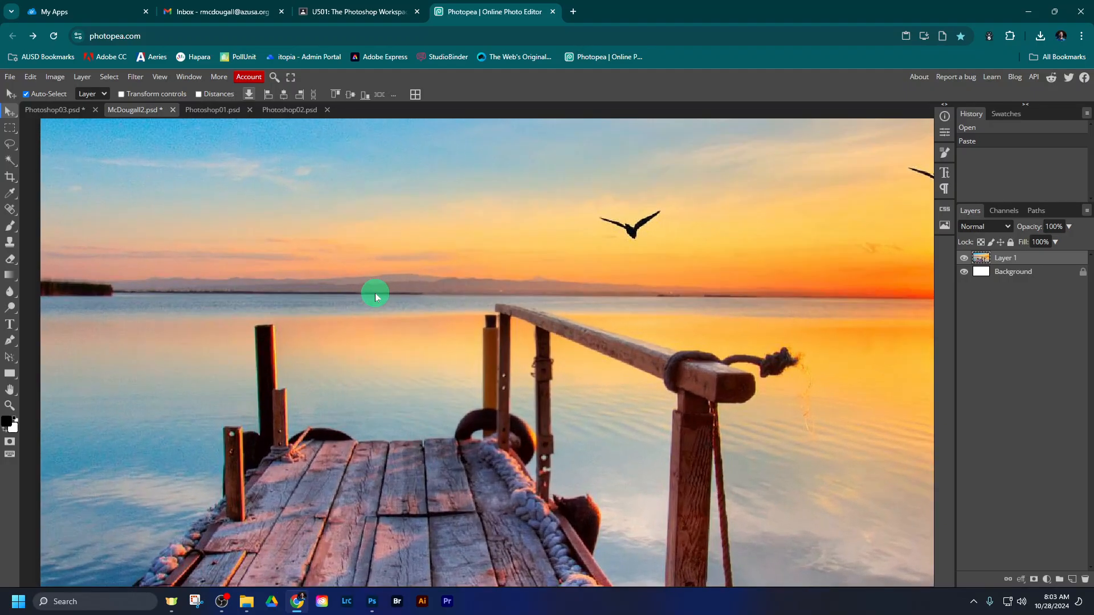
left_click_drag(437, 283, 413, 261)
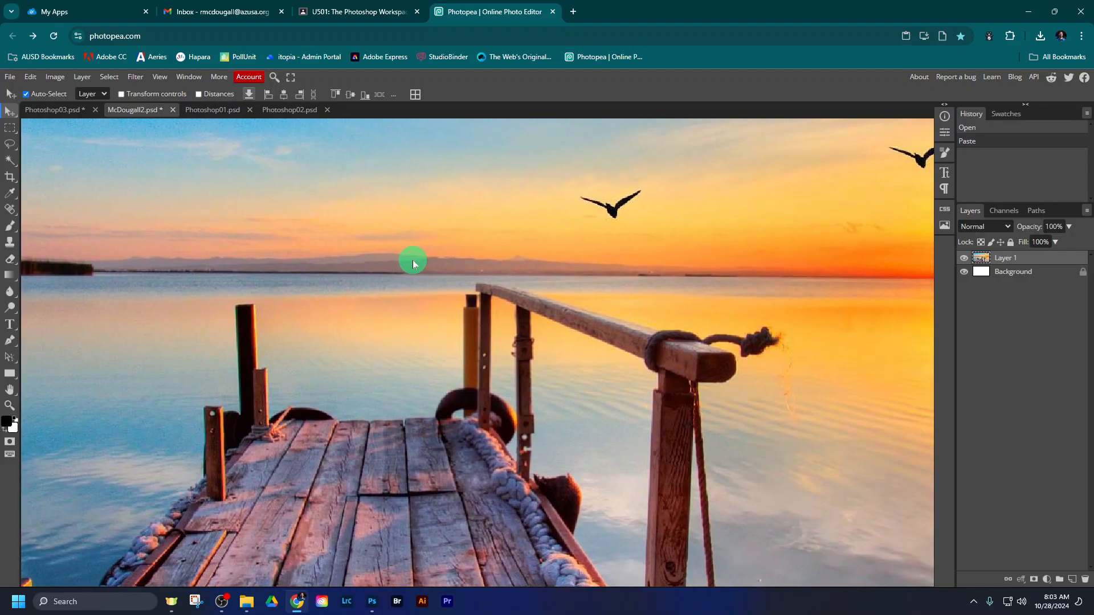
- Turn on transform controls, scale the pasted dock image to about 52% and position it to fill the canvas, then apply the transform
scroll(413, 261, "down", 1)
scroll(412, 261, "down", 1)
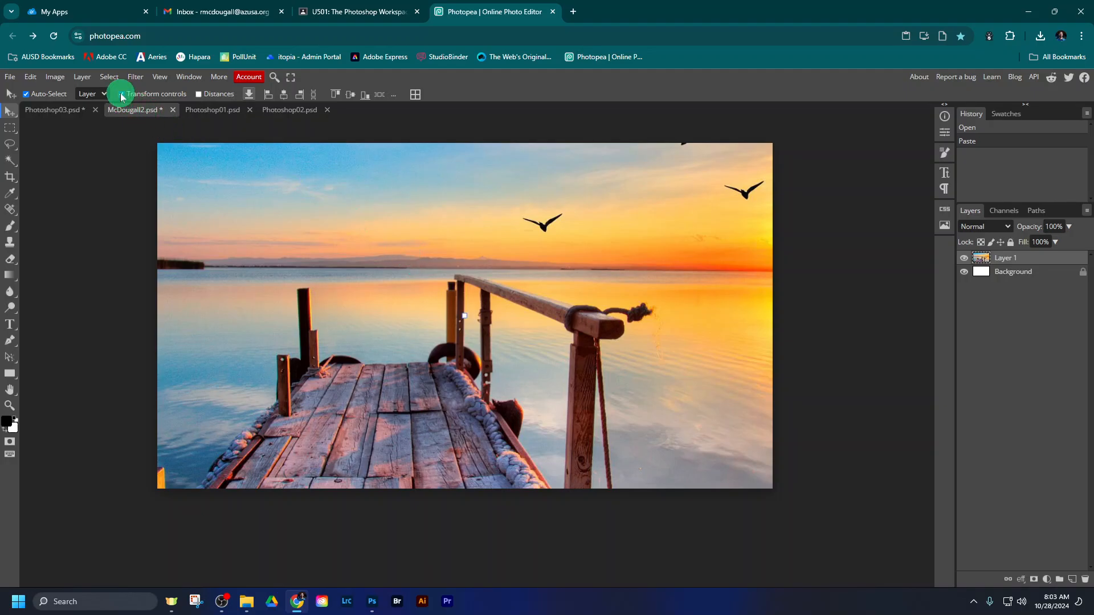
scroll(288, 265, "down", 3)
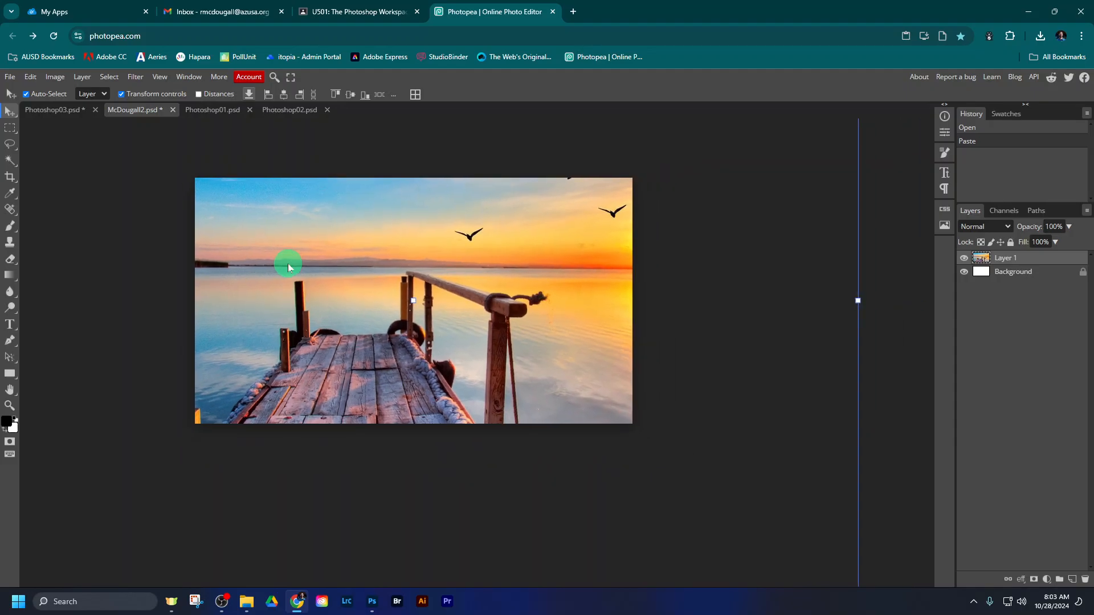
scroll(289, 264, "down", 3)
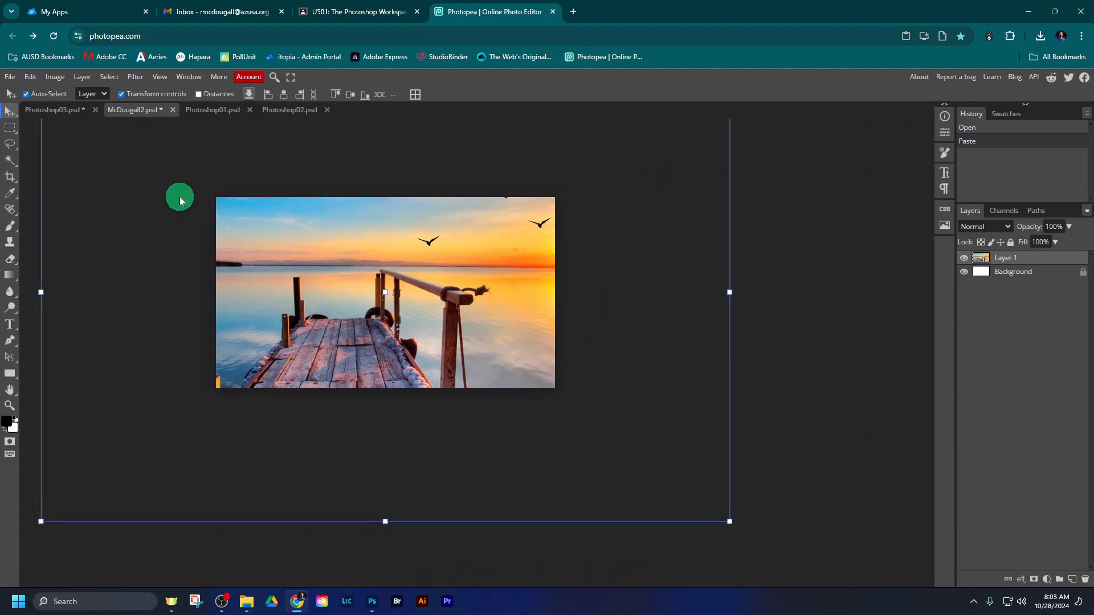
left_click_drag(180, 201, 245, 293)
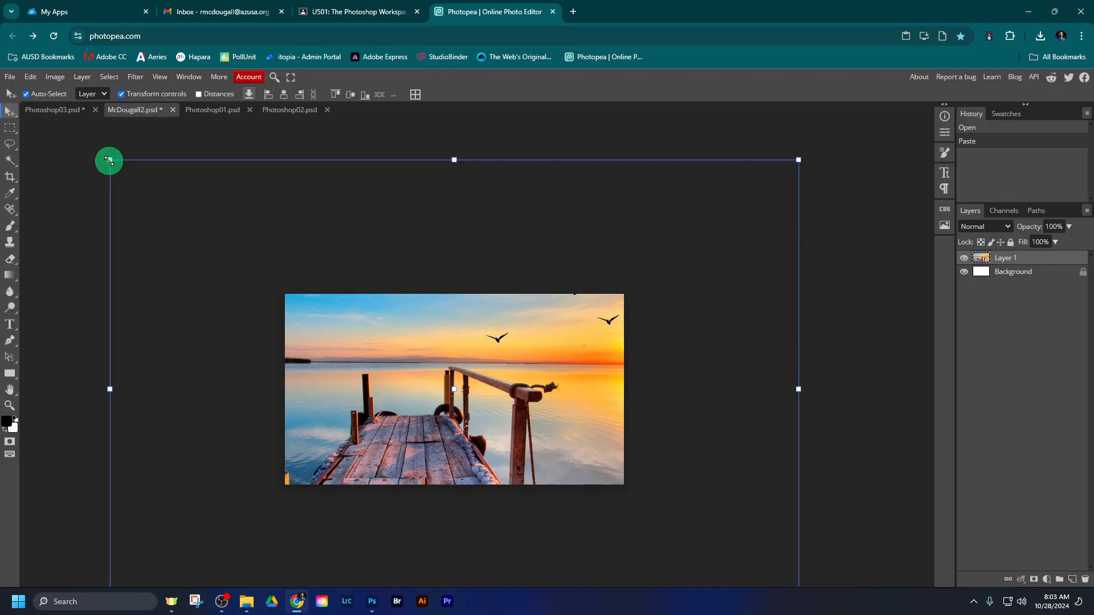
left_click_drag(109, 160, 307, 297)
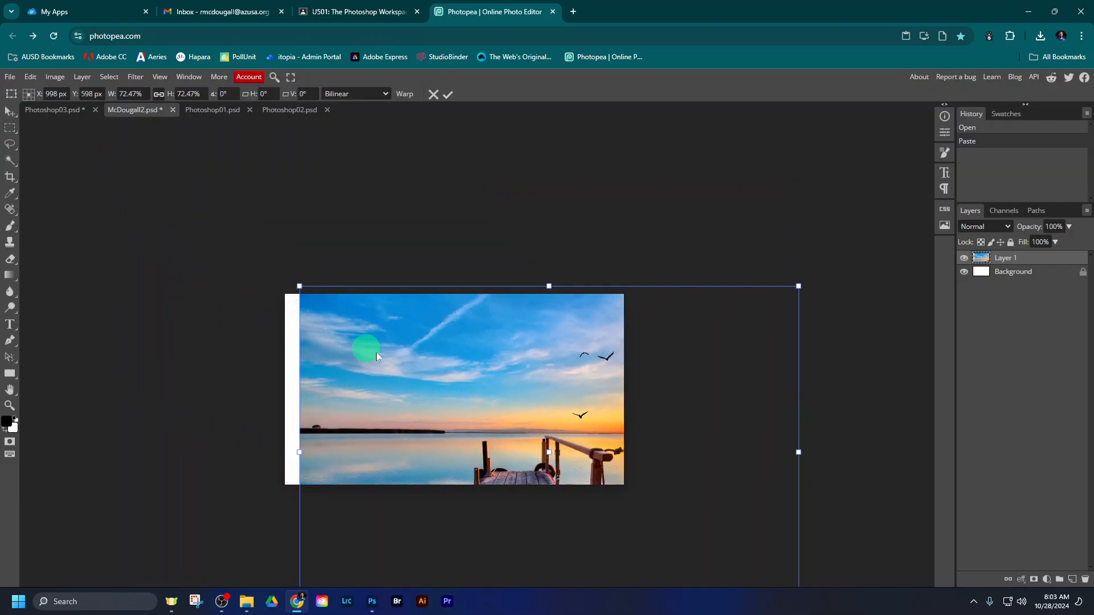
left_click_drag(447, 381, 367, 313)
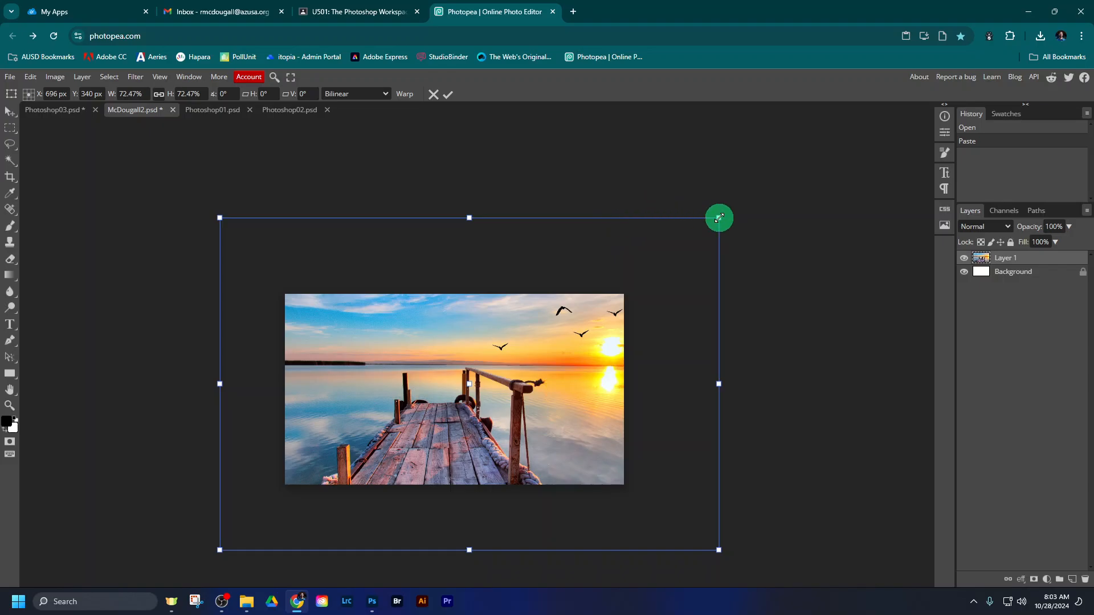
left_click_drag(719, 218, 624, 281)
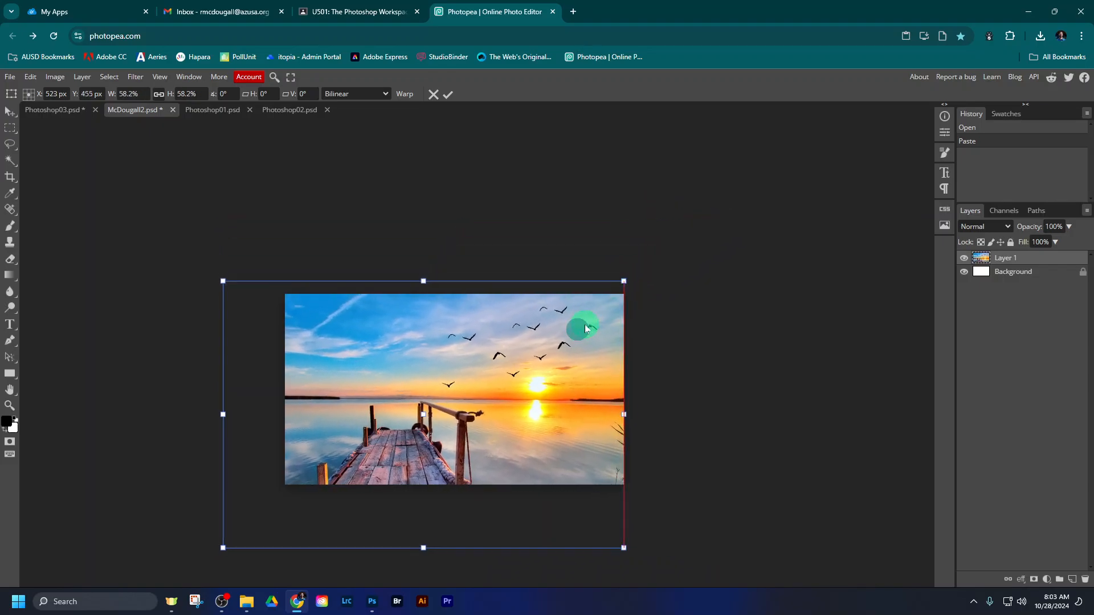
left_click_drag(585, 329, 636, 286)
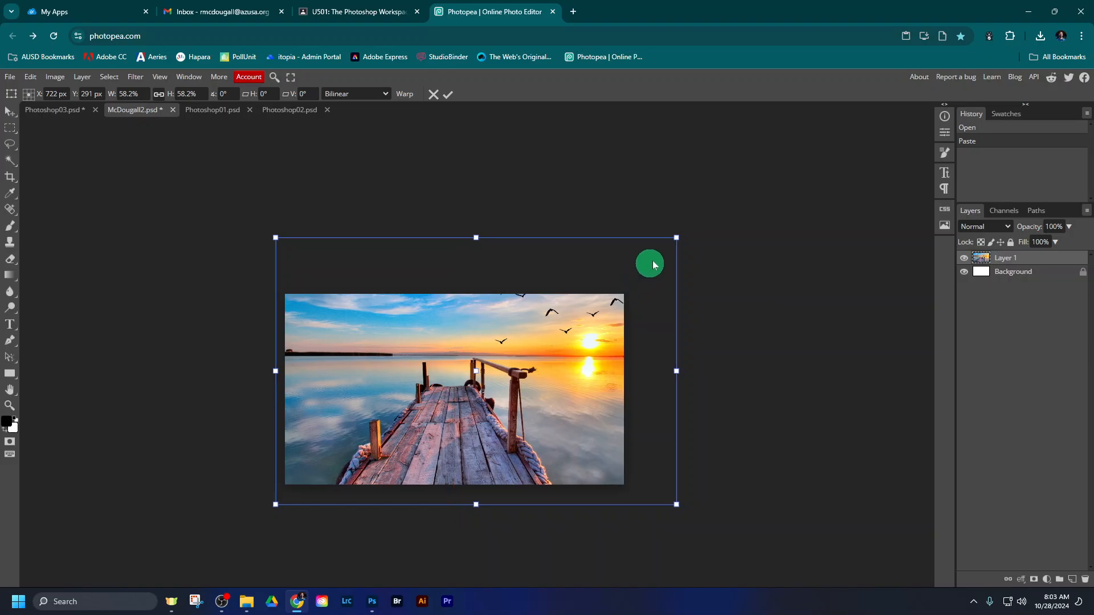
left_click_drag(675, 239, 634, 266)
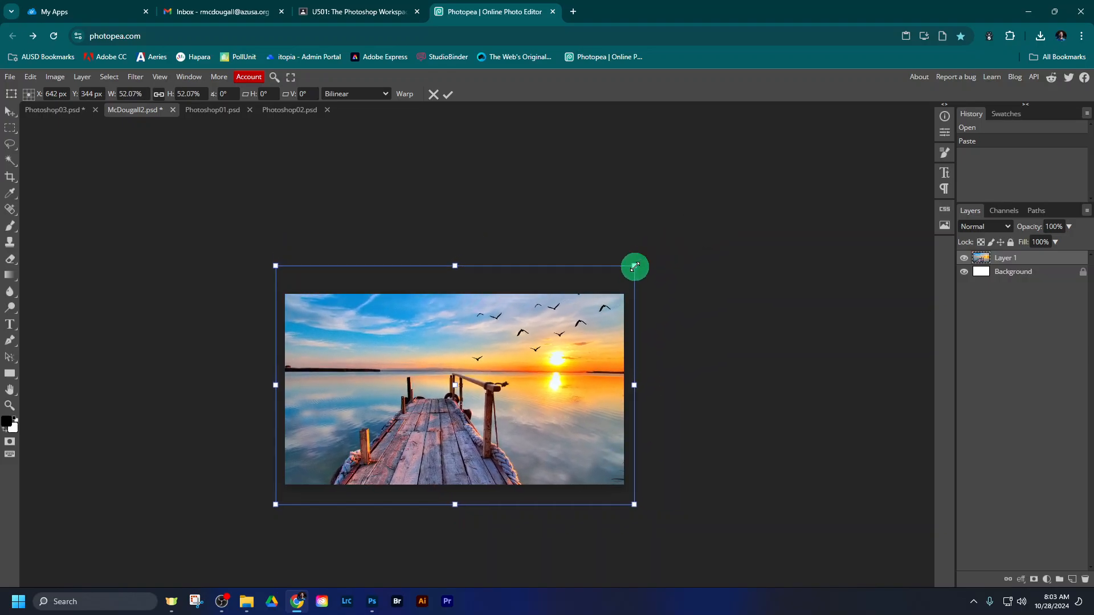
left_click(449, 94)
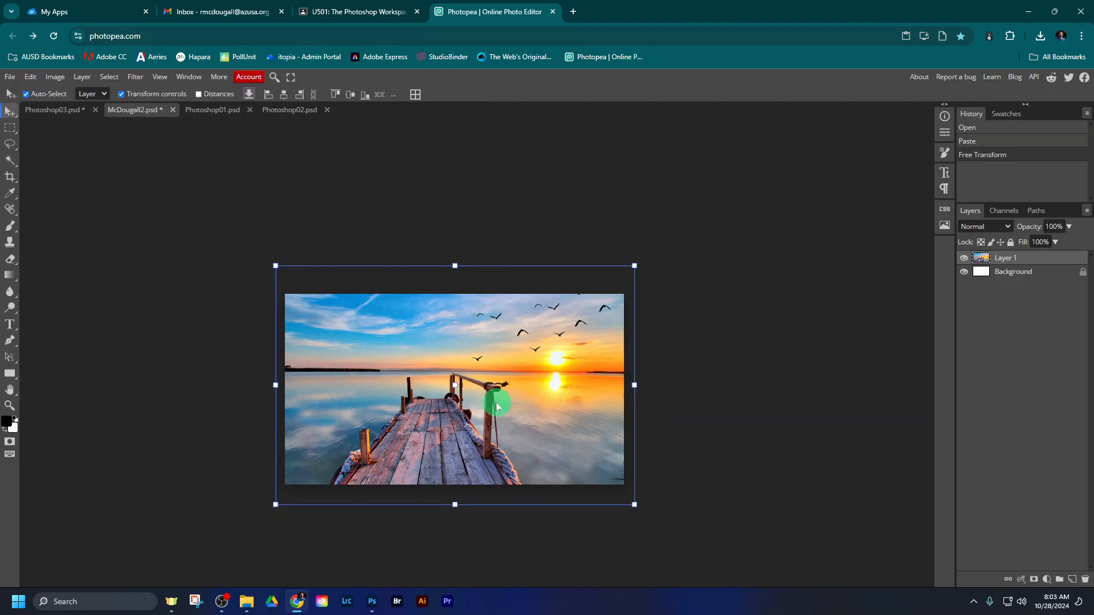
- Paint a black freehand zigzag and large oval loops across the dock image with the Brush tool
scroll(477, 385, "up", 5)
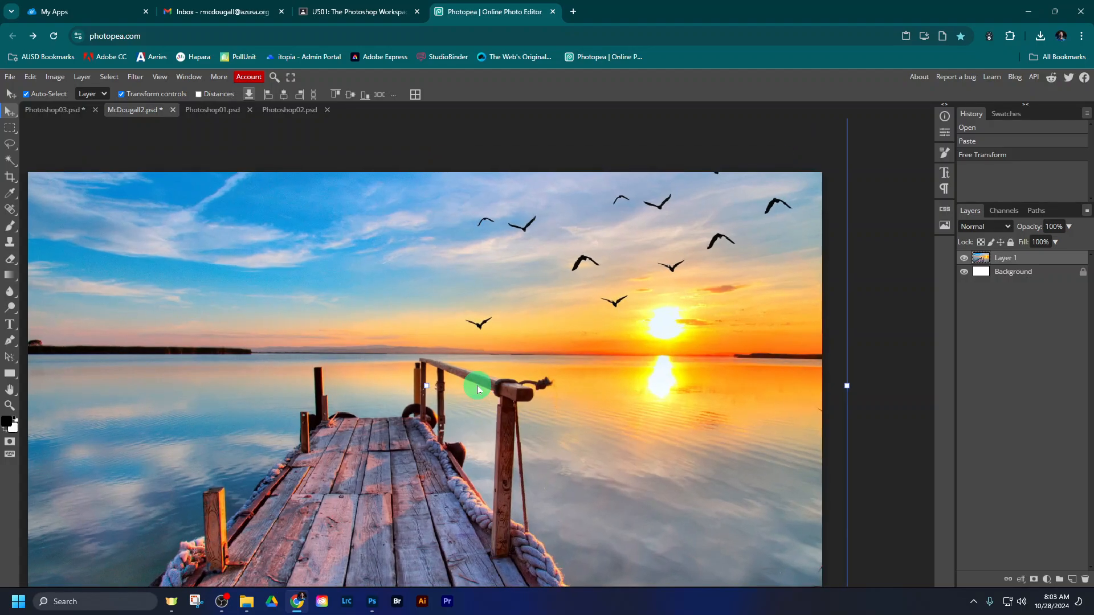
left_click_drag(491, 377, 477, 341)
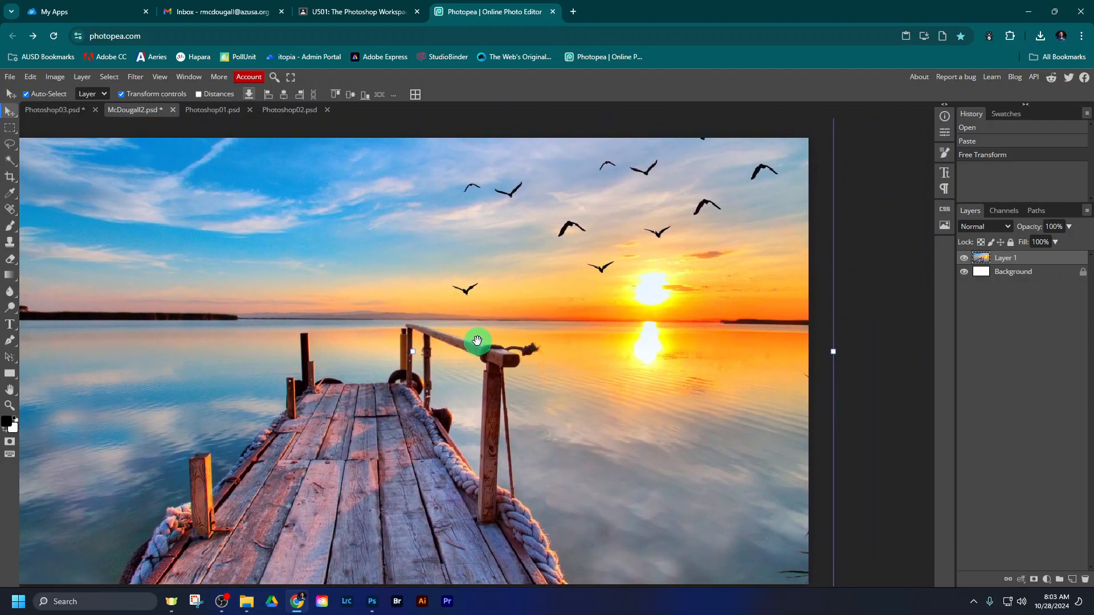
left_click_drag(466, 298, 541, 246)
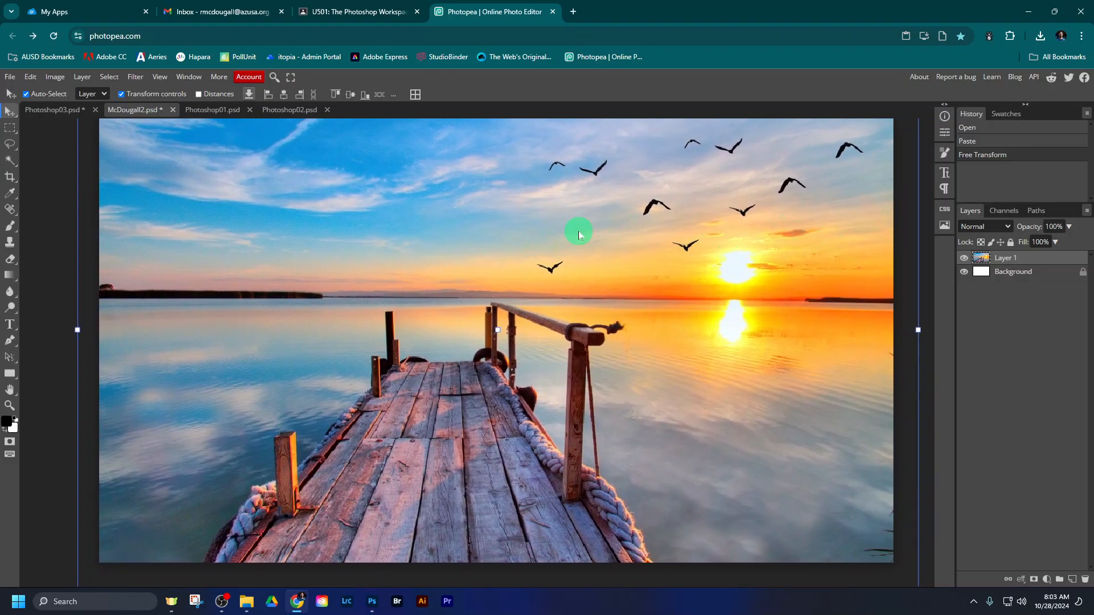
scroll(578, 233, "down", 2)
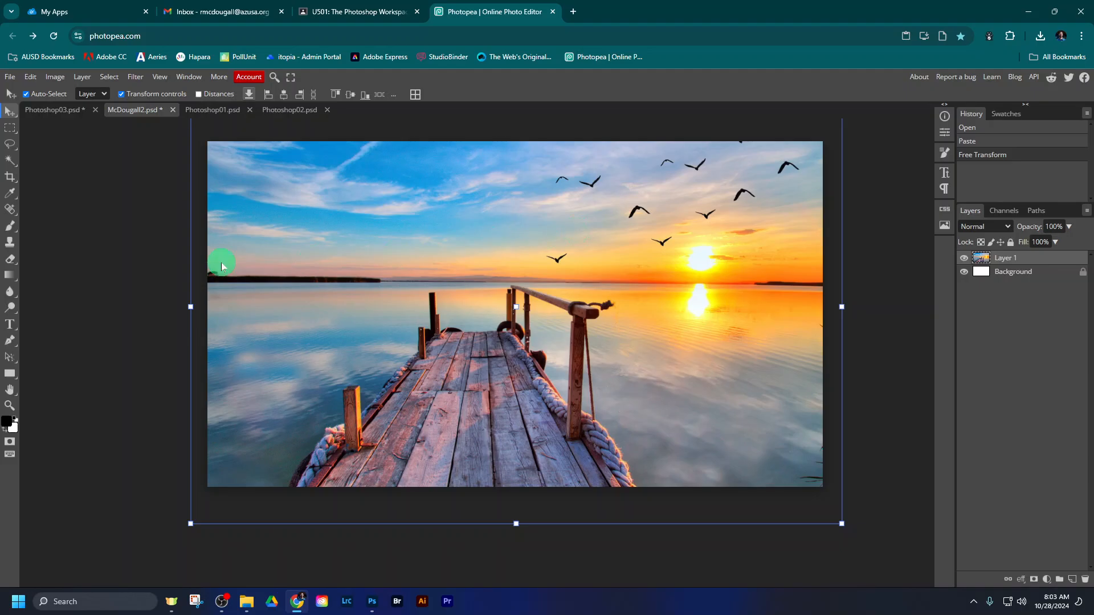
left_click(9, 230)
mouse_move(296, 195)
left_mouse_down()
mouse_move(266, 313)
mouse_move(400, 237)
mouse_move(488, 347)
mouse_move(524, 307)
left_mouse_up()
mouse_move(640, 257)
left_mouse_down()
mouse_move(378, 222)
mouse_move(683, 388)
mouse_move(285, 245)
mouse_move(751, 358)
mouse_move(337, 267)
mouse_move(317, 335)
left_mouse_up()
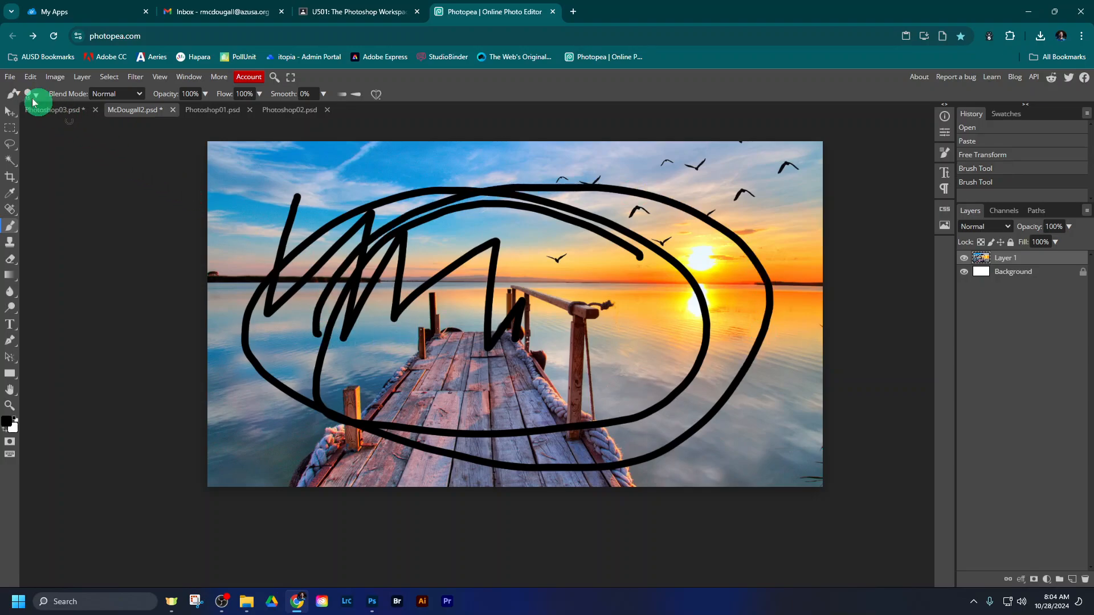
- Export the project as a 1280 x 720 px JPG at 70% quality and check for the file in the Downloads folder
left_click(11, 77)
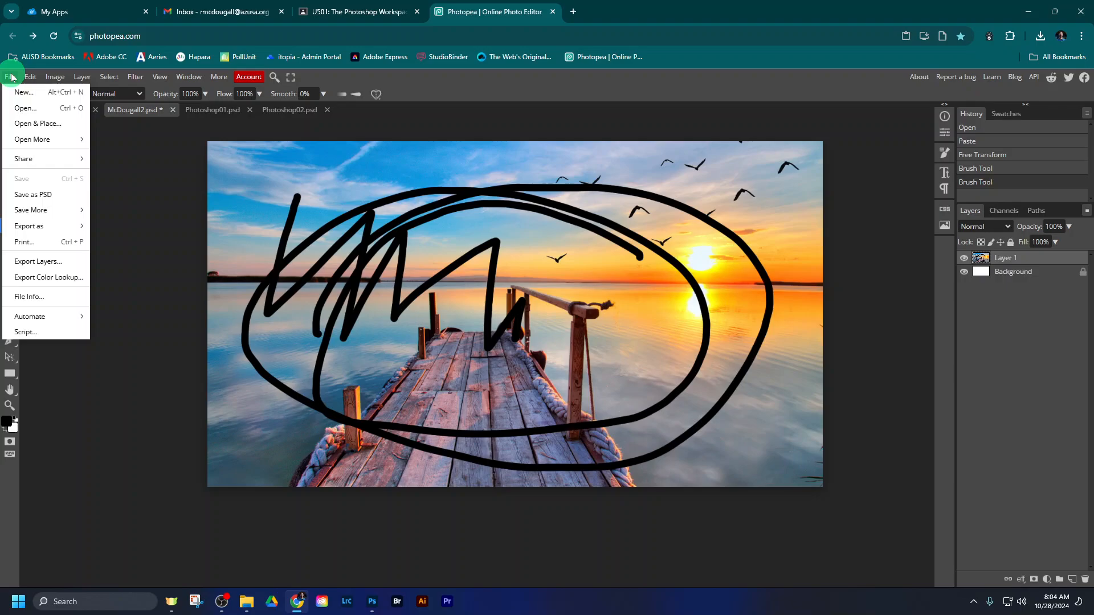
mouse_move(35, 229)
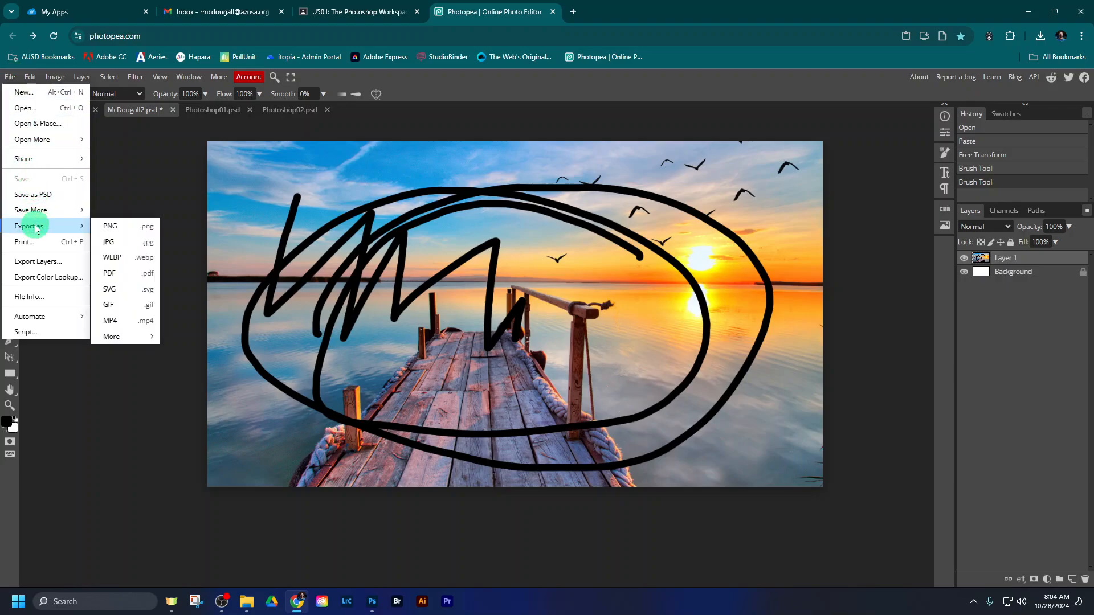
left_click(113, 243)
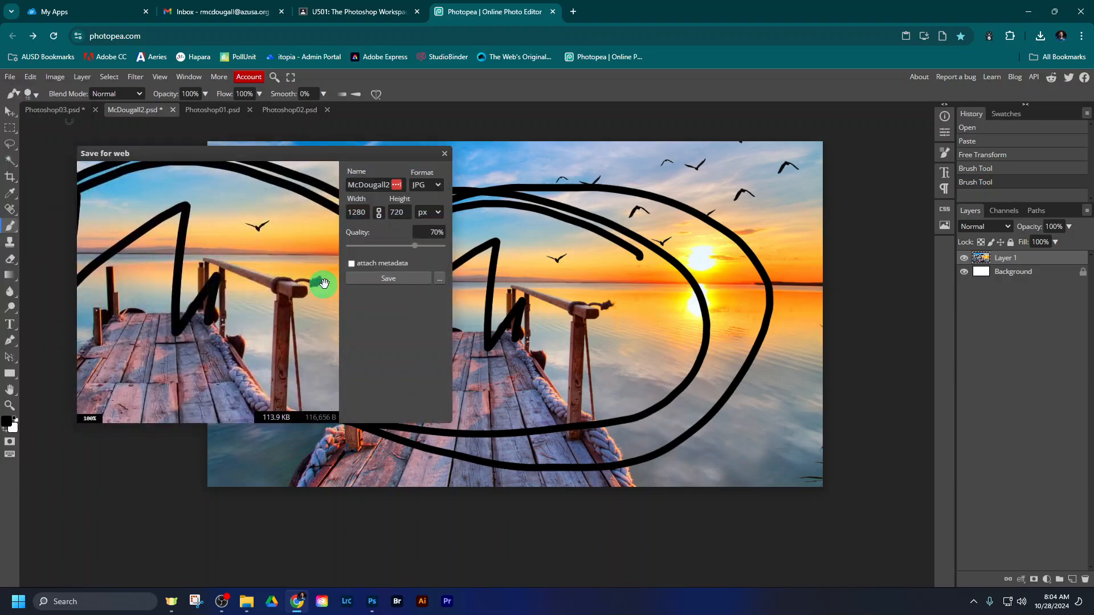
left_click(396, 279)
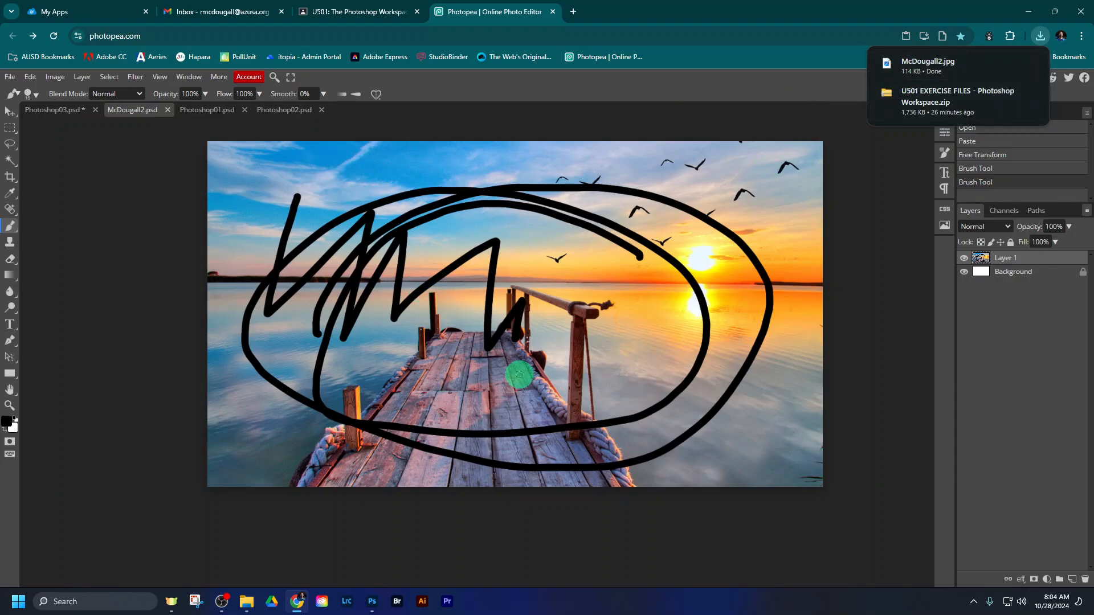
mouse_move(246, 602)
left_click(231, 562)
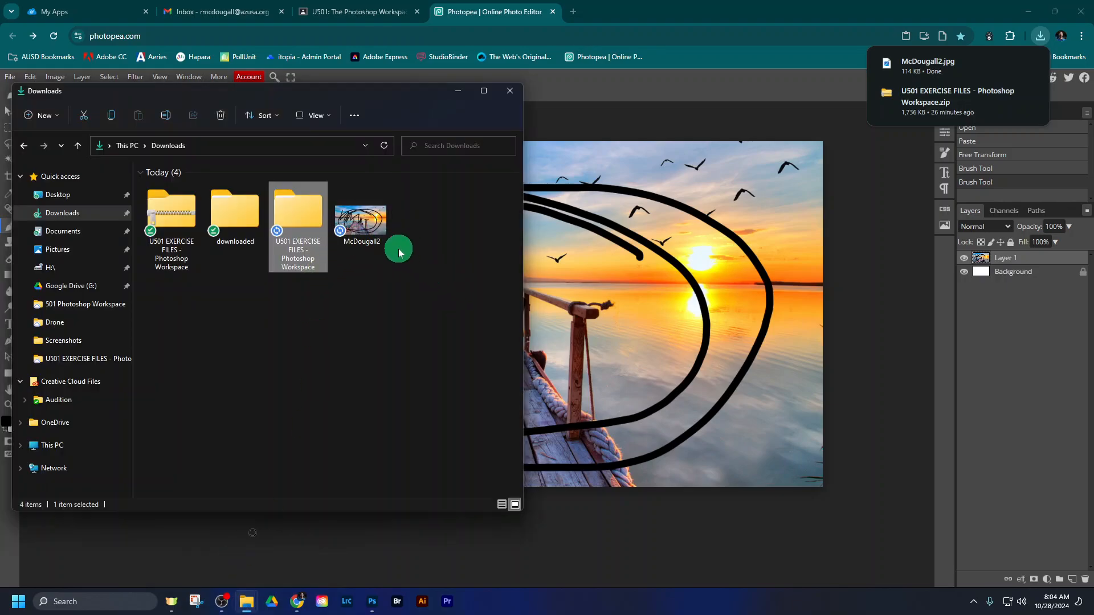
left_click(976, 342)
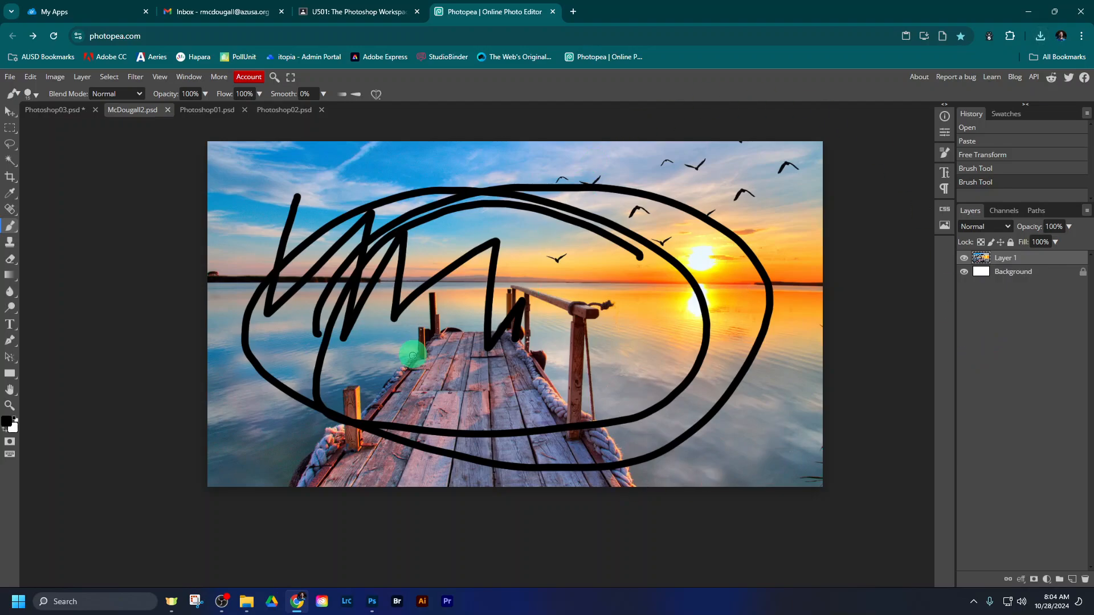
- Capture a window screenshot of the browser showing the painted Photopea project with Snipping Tool, and return to Photopea
mouse_move(227, 598)
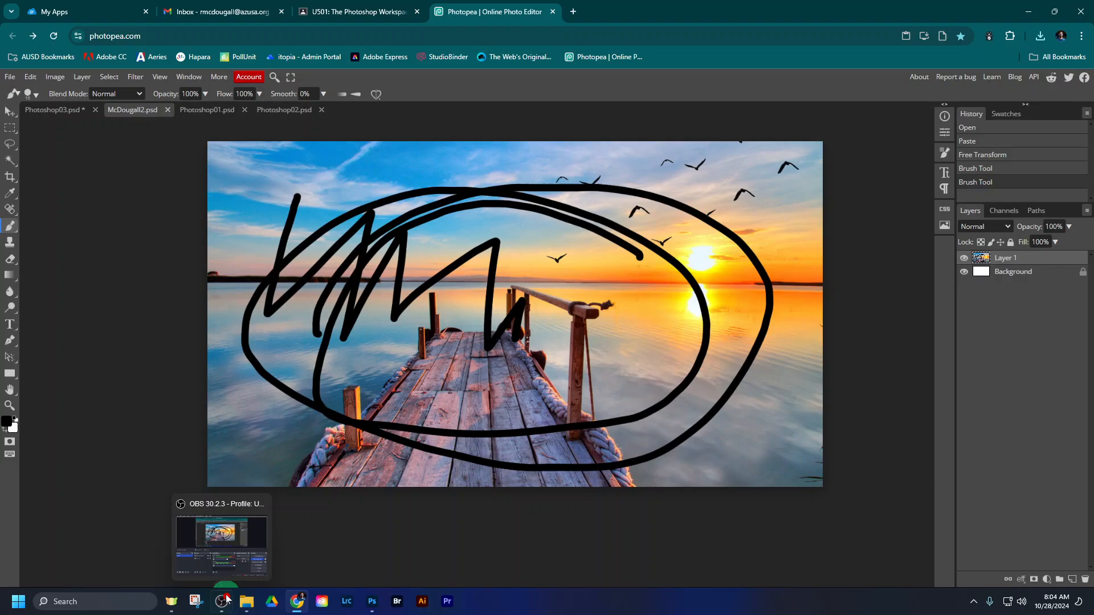
left_click(189, 605)
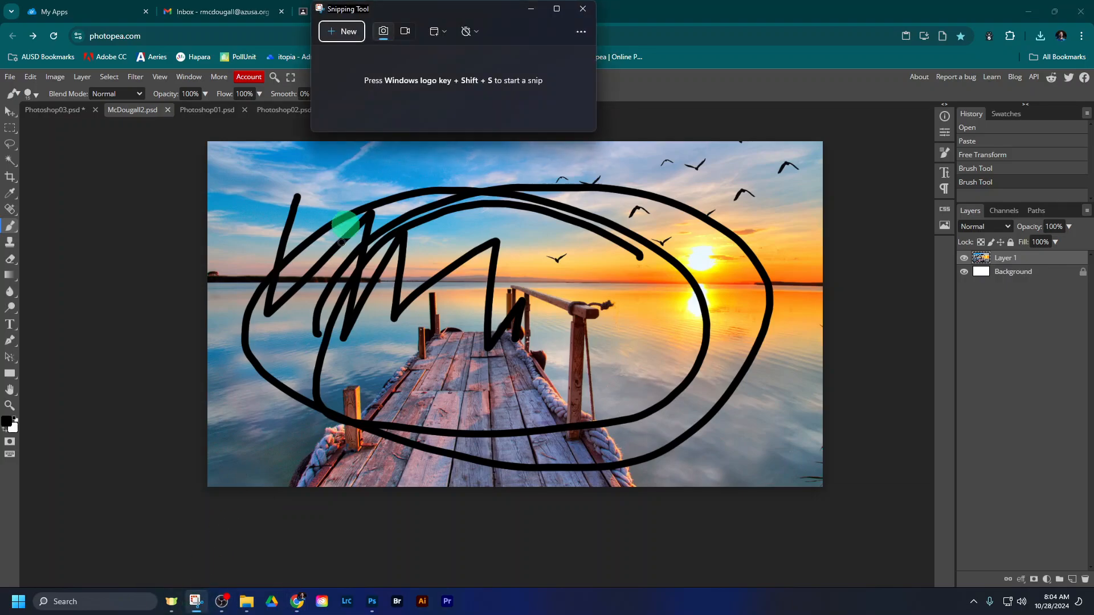
left_click(354, 32)
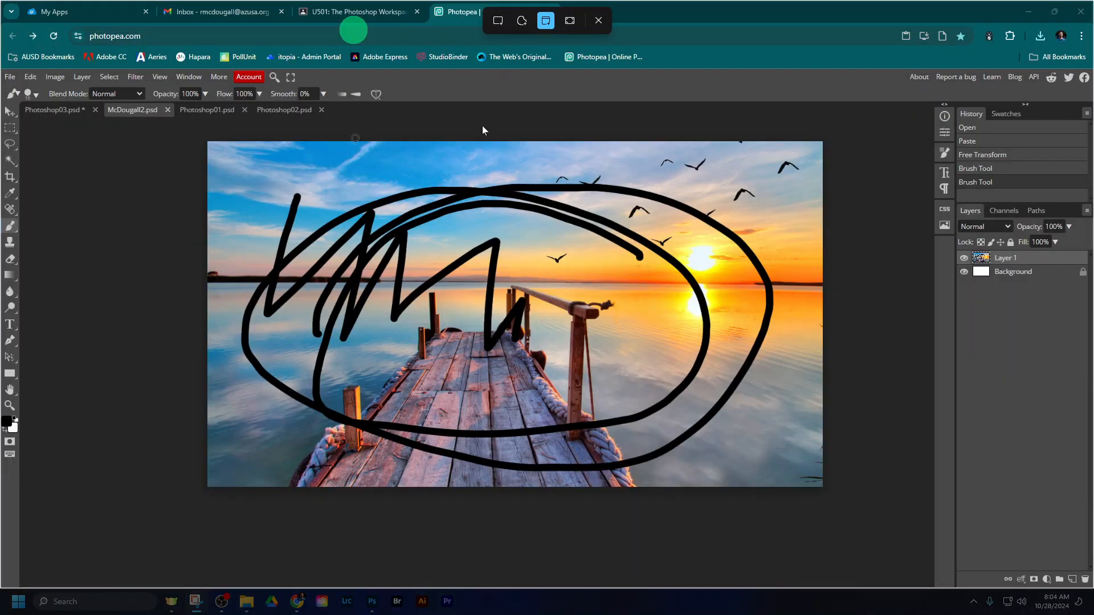
left_click(483, 127)
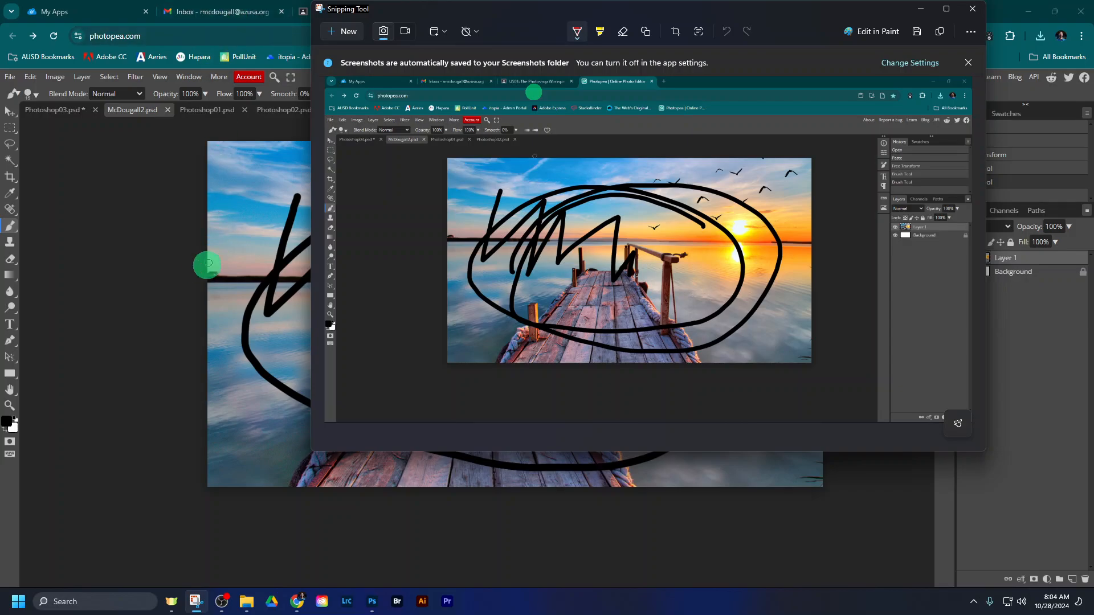
left_click(1009, 19)
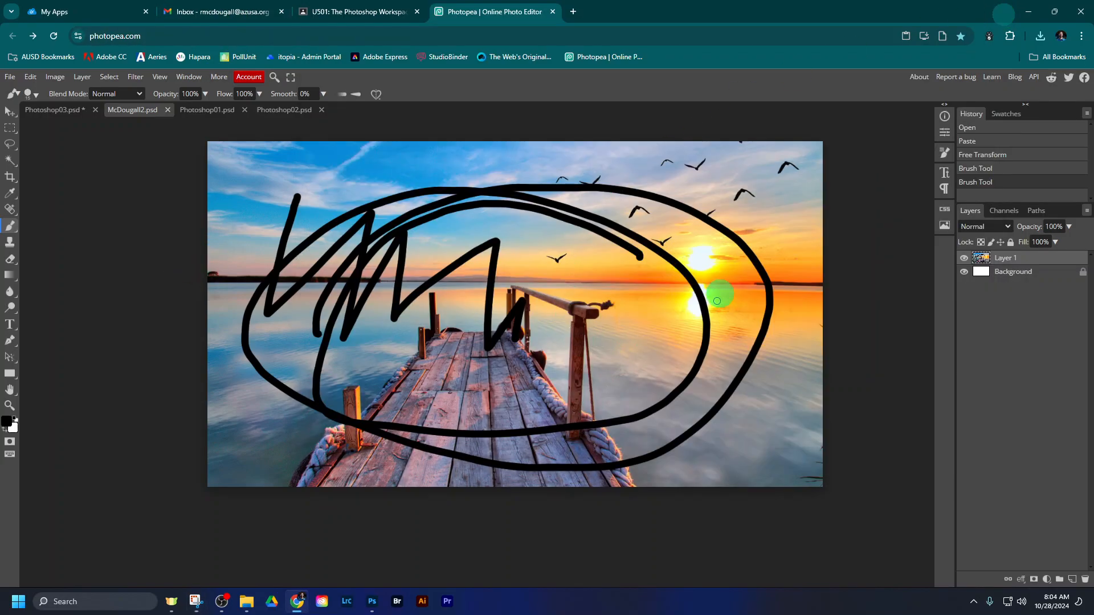
- Switch from the Brush tool back to the Move tool in the painted project
scroll(708, 270, "down", 1)
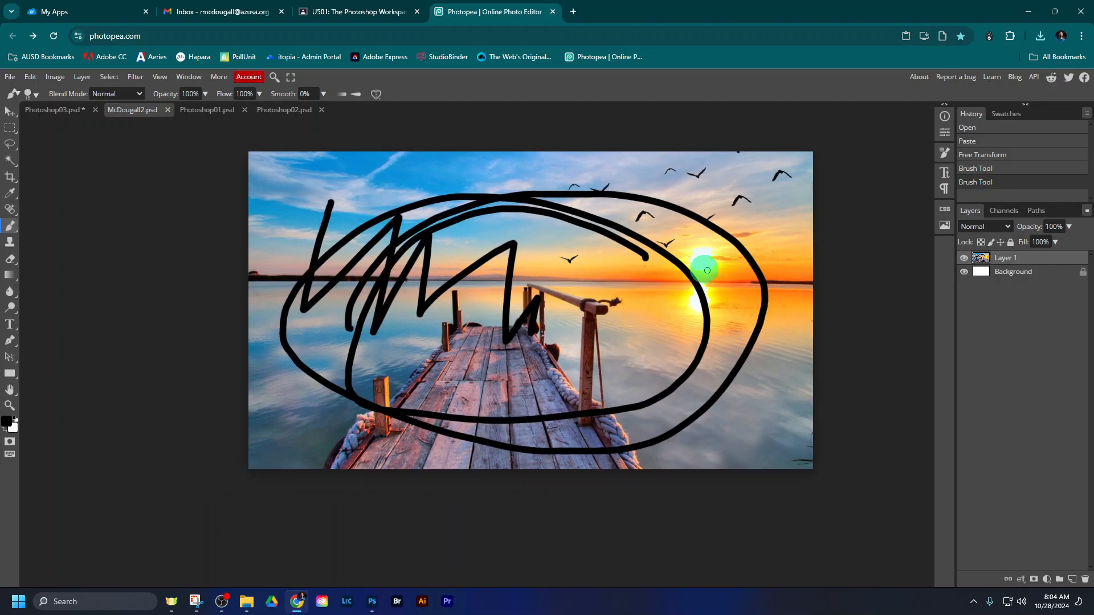
left_click_drag(662, 164, 628, 219)
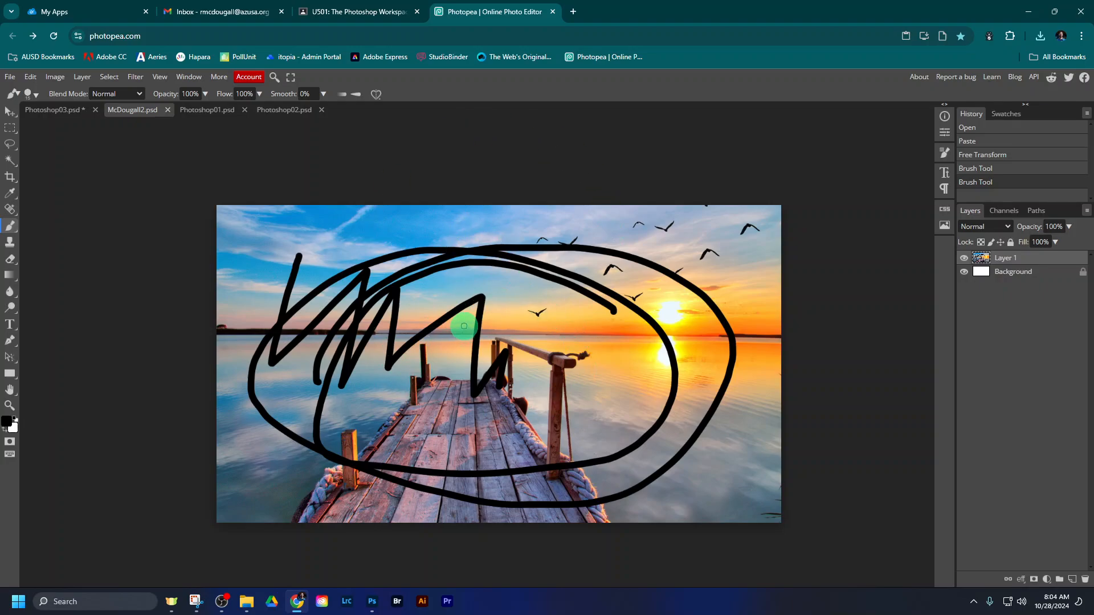
left_click(9, 111)
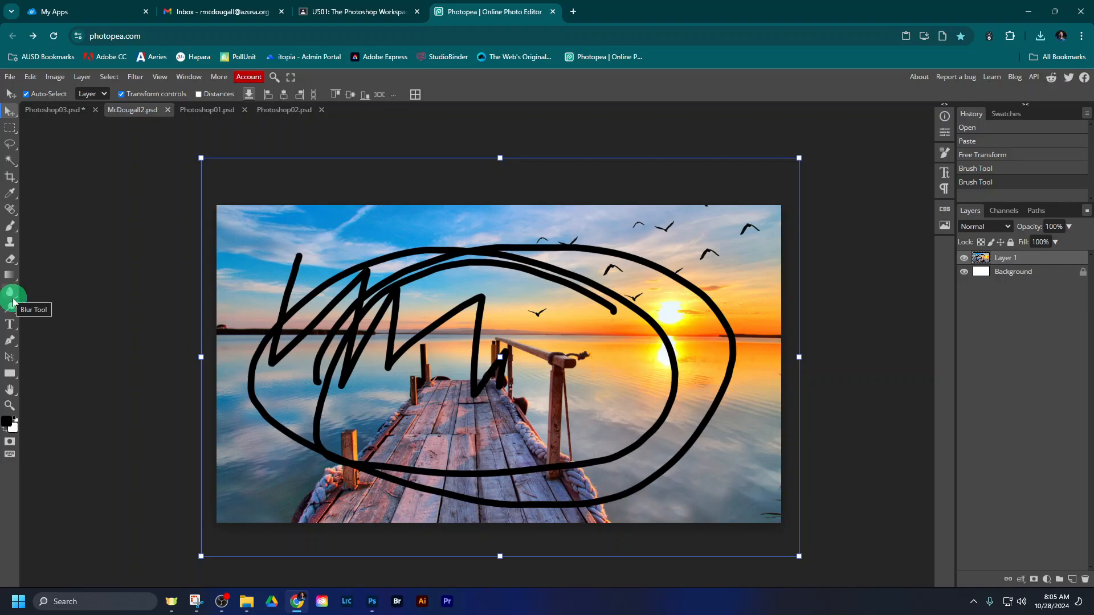
- Review the U501 assignment instructions in Classroom, highlighting the requirement on JPG exports and window screenshots
left_click(346, 22)
scroll(814, 321, "up", 2)
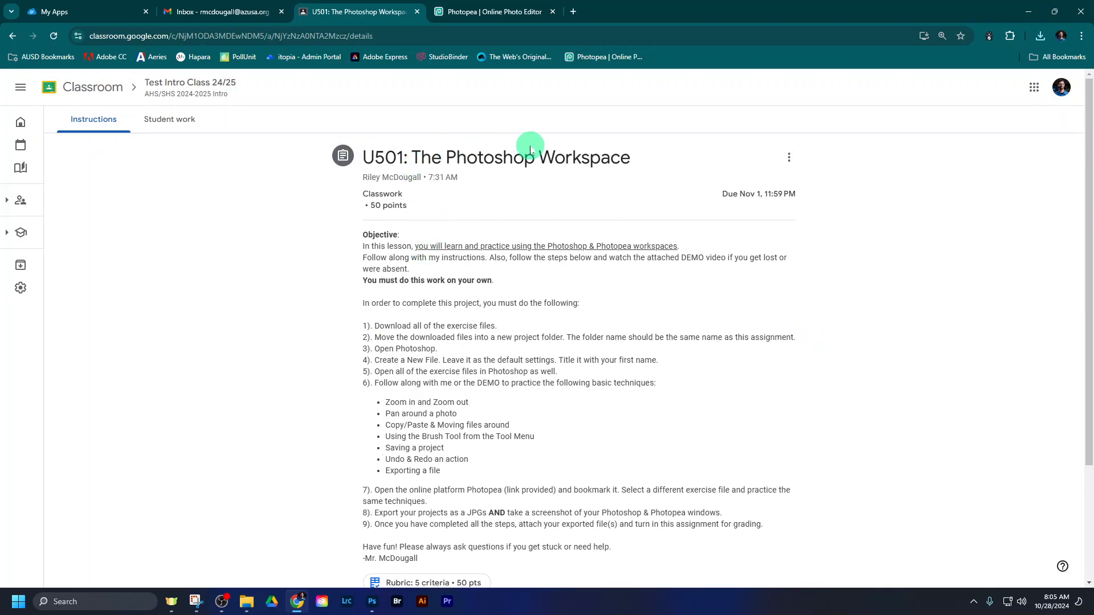
scroll(713, 259, "down", 1)
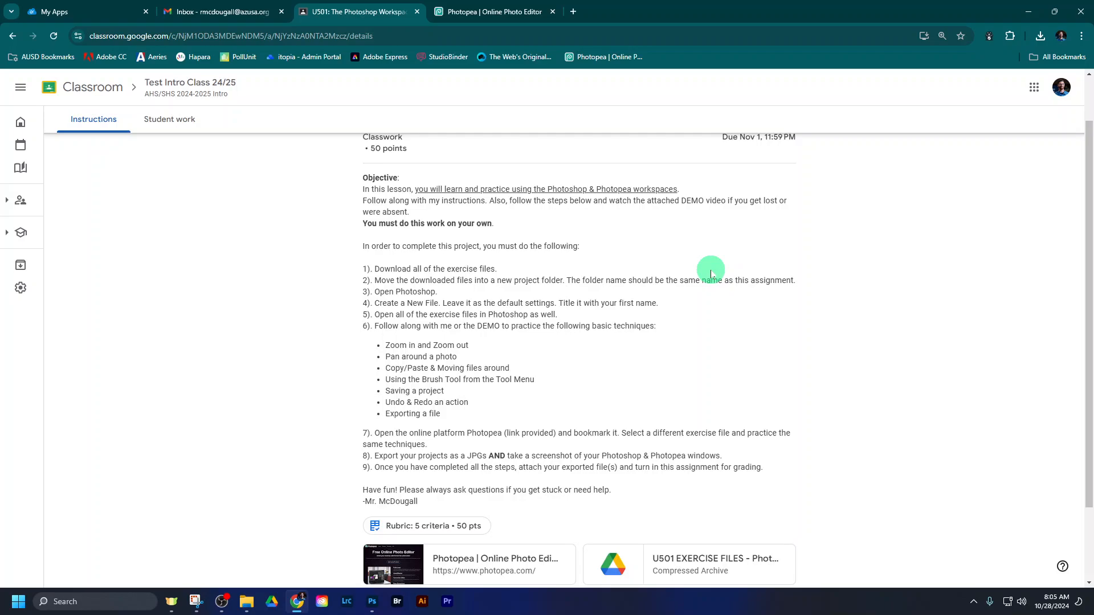
scroll(701, 285, "down", 1)
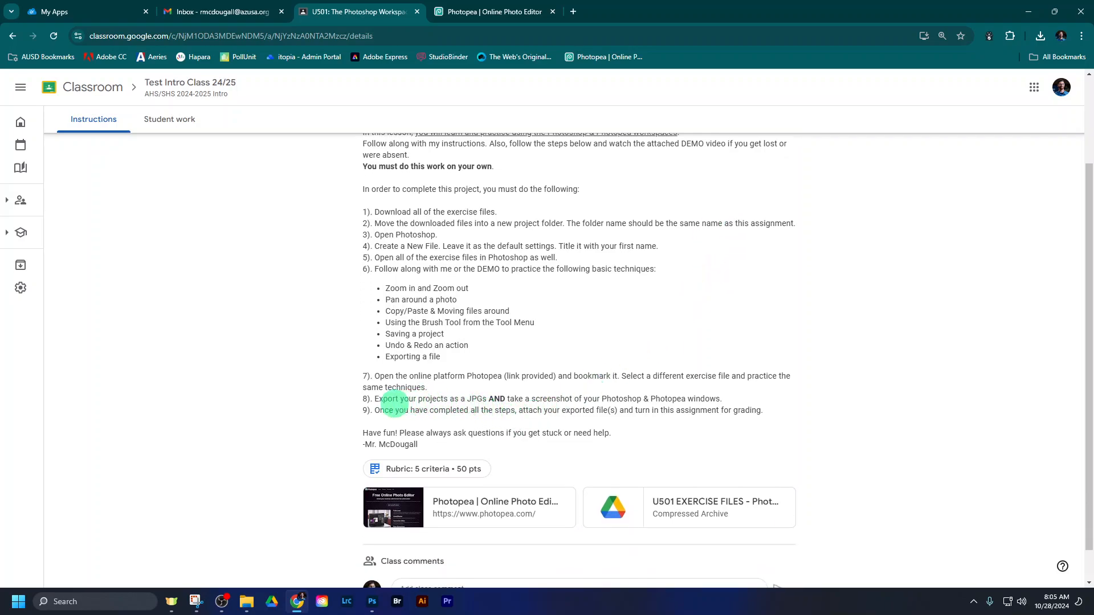
left_click_drag(375, 400, 719, 399)
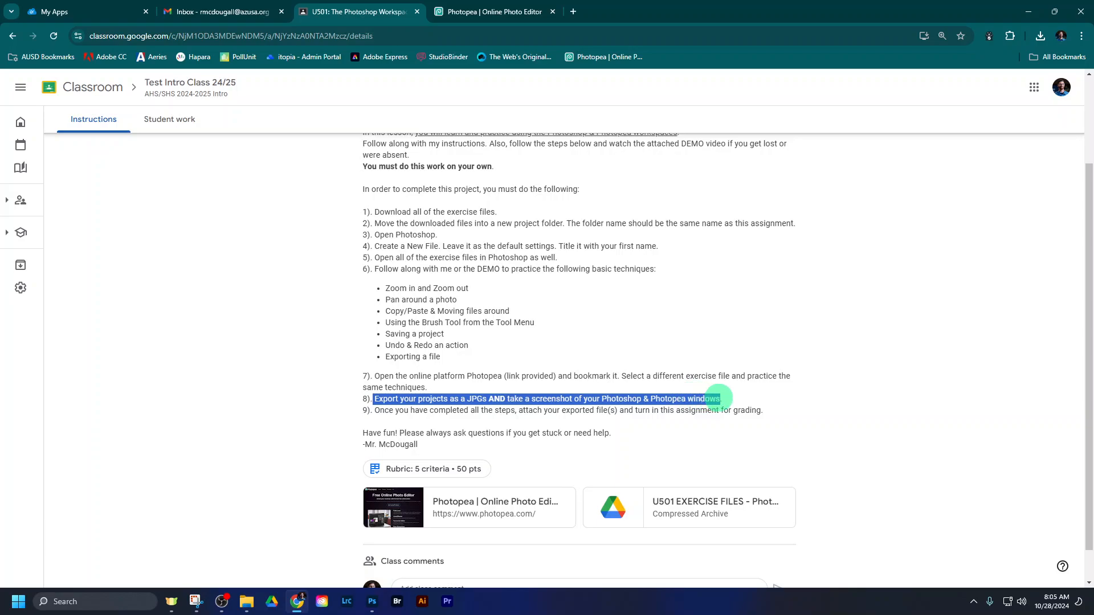
left_click(752, 404)
scroll(753, 405, "up", 2)
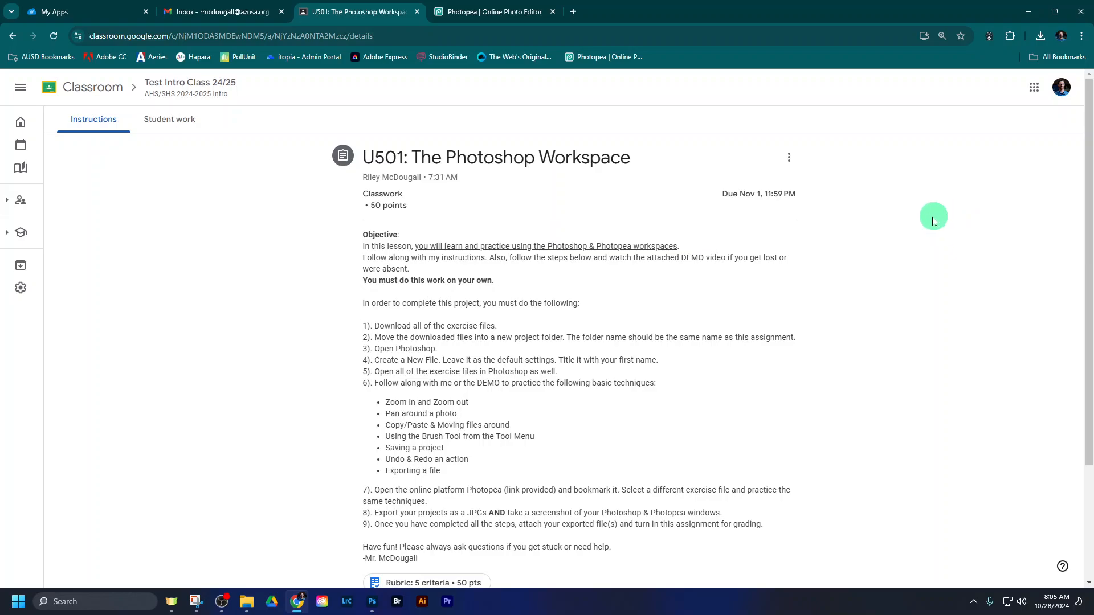
- Locate the two exported JPGs in File Explorer, one in the 501 Photoshop Workspace folder and one in Downloads
left_click(246, 600)
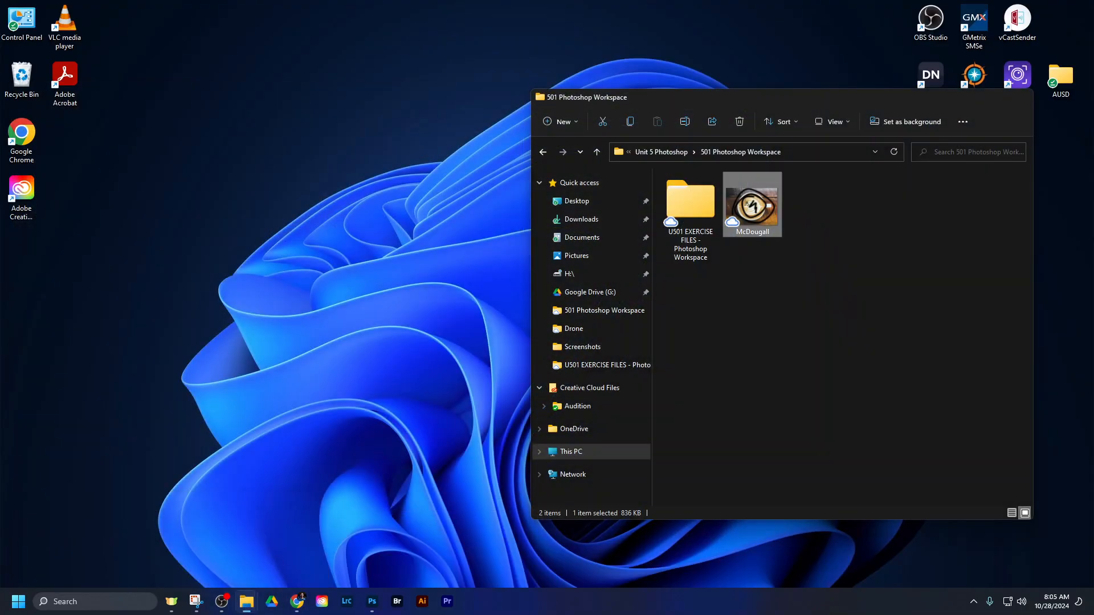
left_click(288, 538)
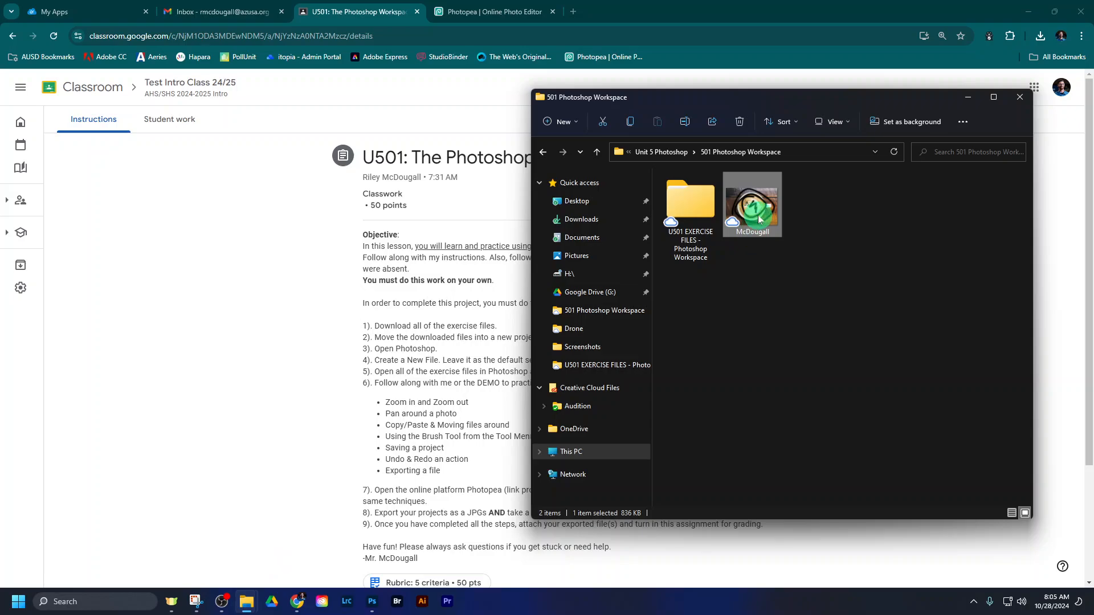
left_click(246, 601)
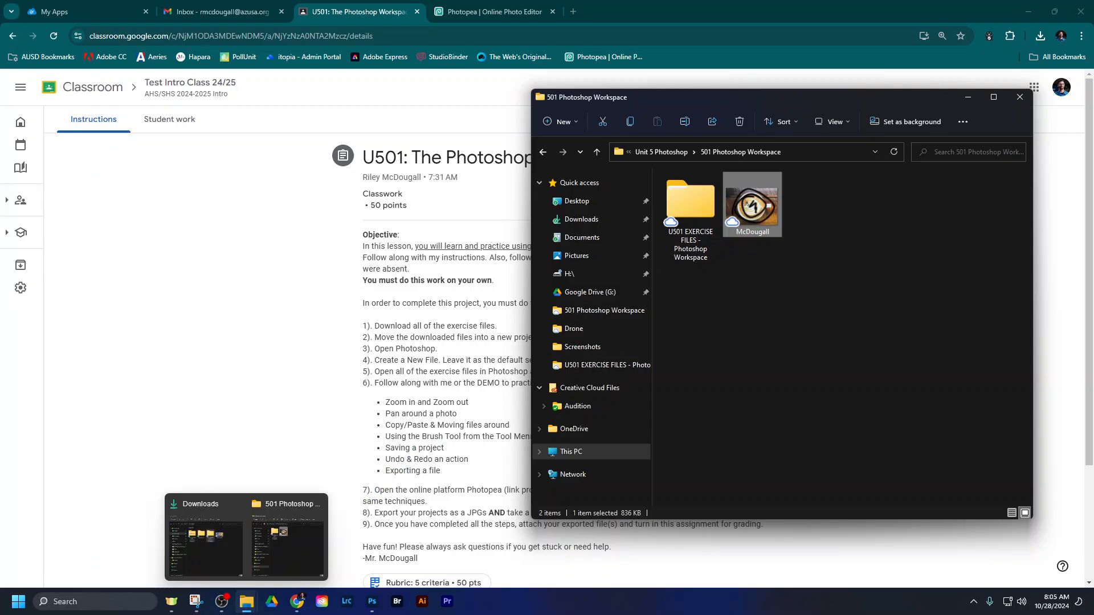
left_click(228, 561)
left_click(374, 209)
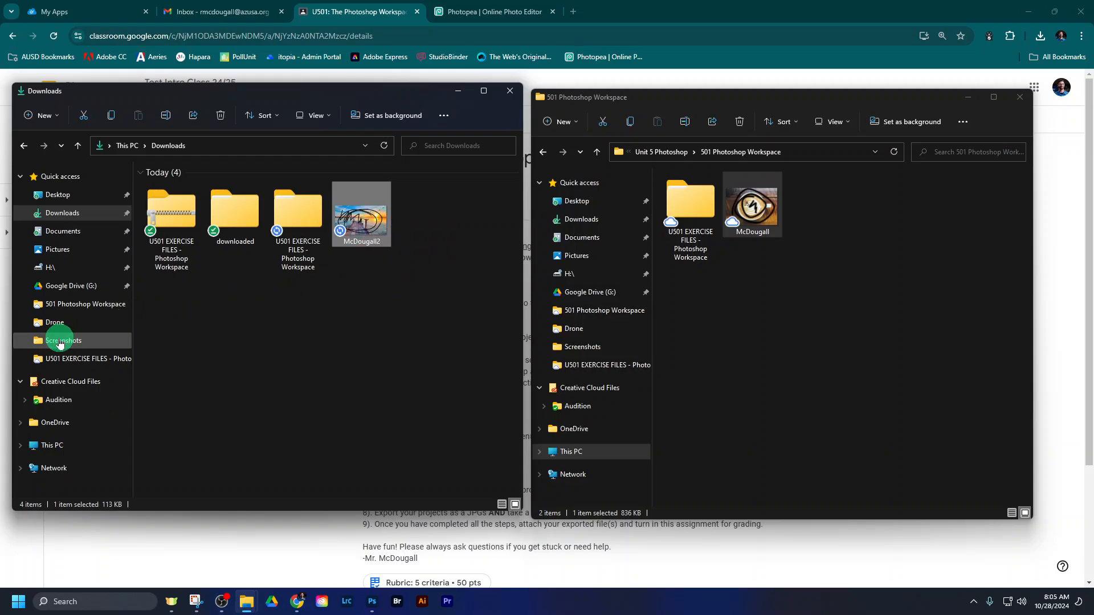
left_click(57, 340)
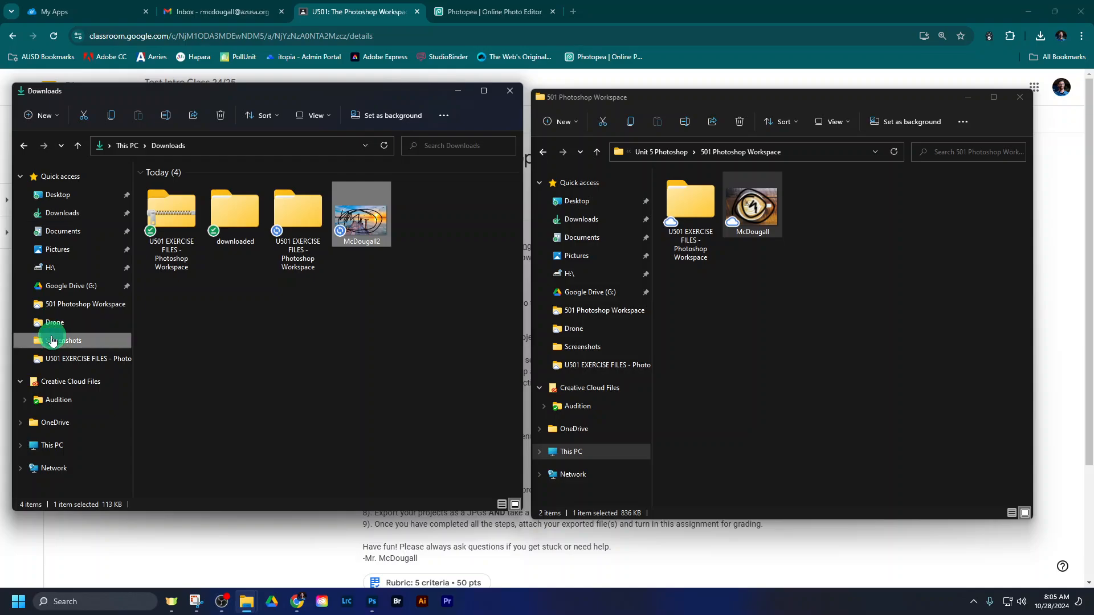
scroll(281, 227, "down", 3)
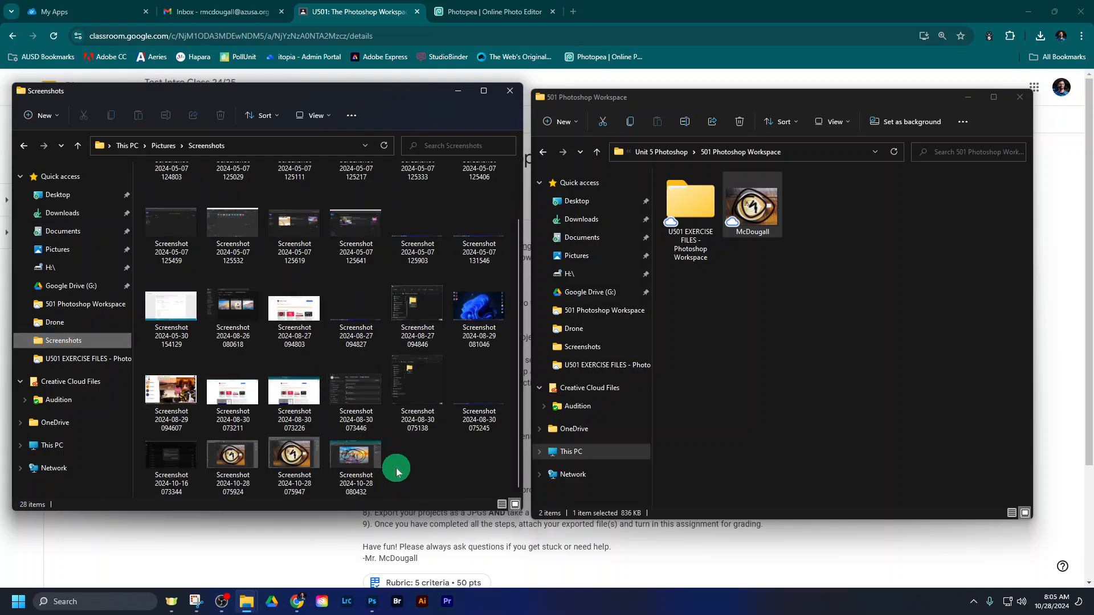
left_click(300, 463)
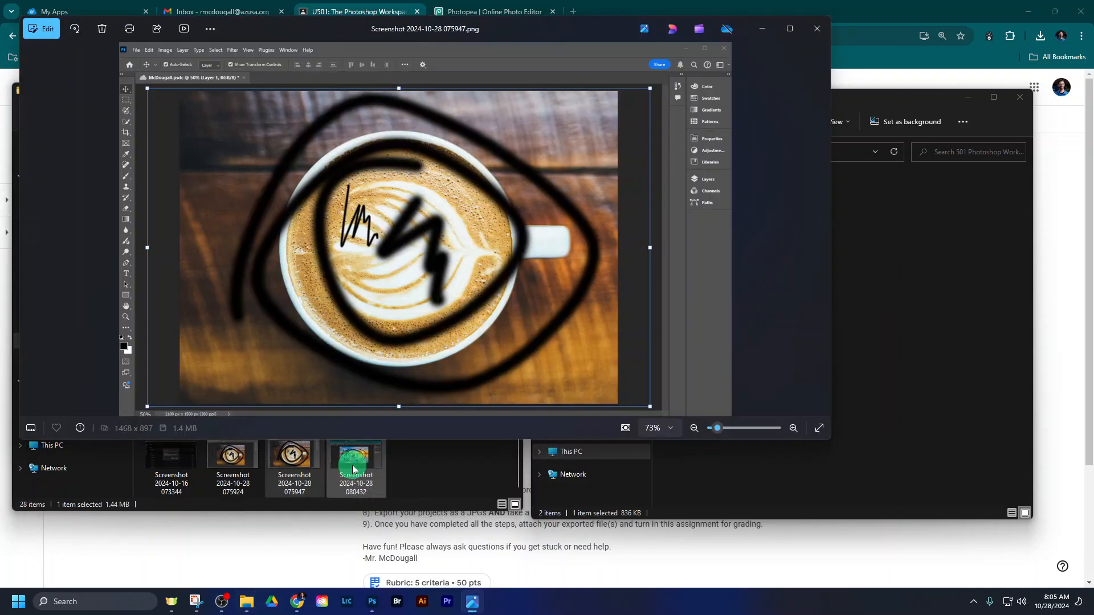
left_click(352, 470)
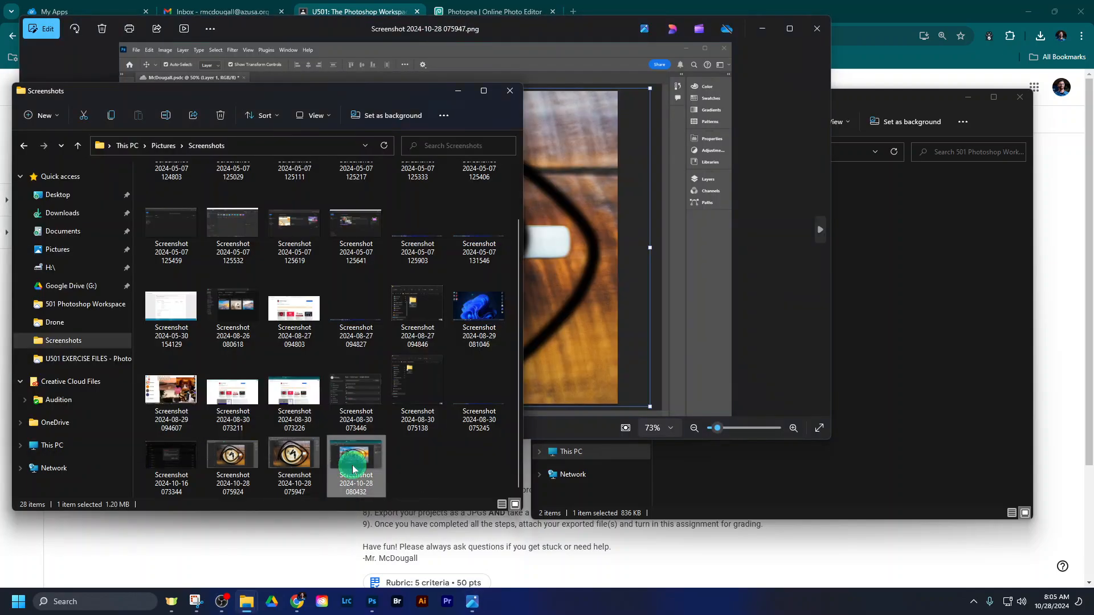
double_click(352, 469)
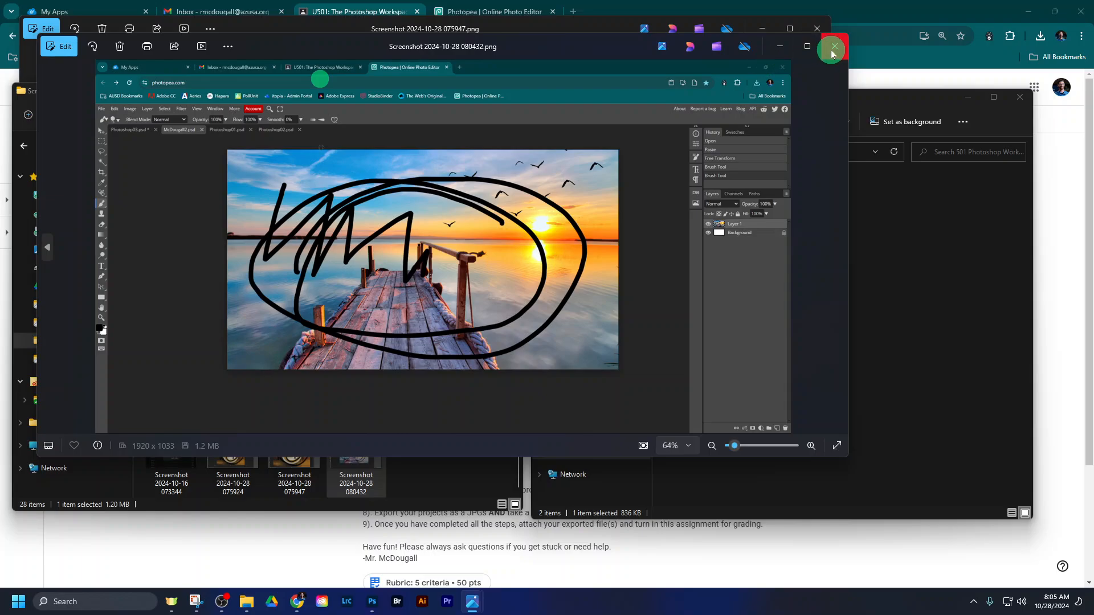
left_click(831, 50)
left_click(821, 29)
left_click(1054, 244)
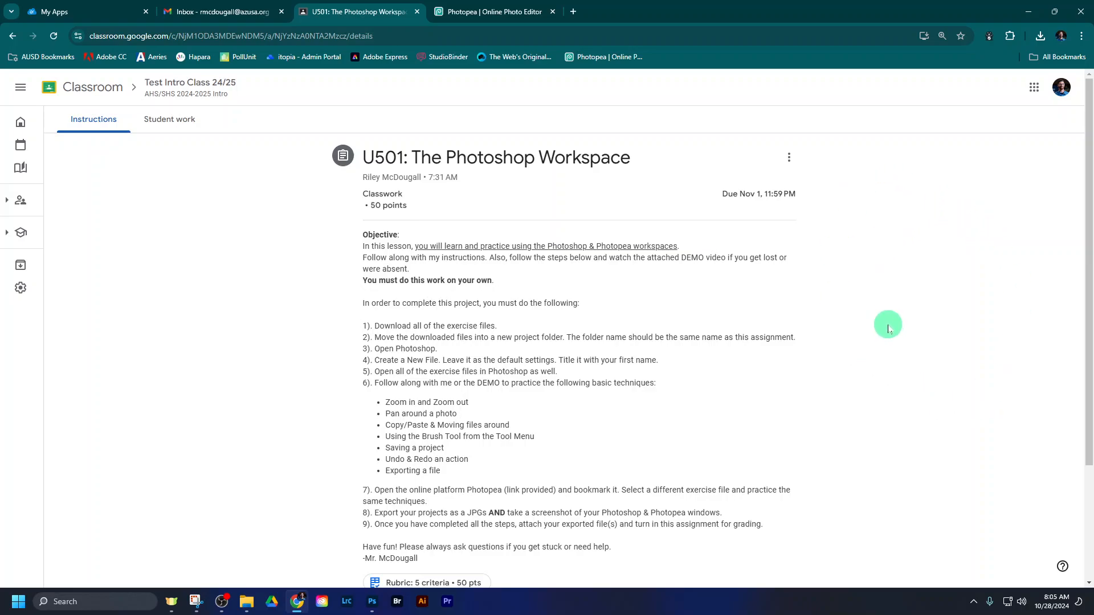
scroll(887, 326, "down", 3)
scroll(878, 336, "up", 3)
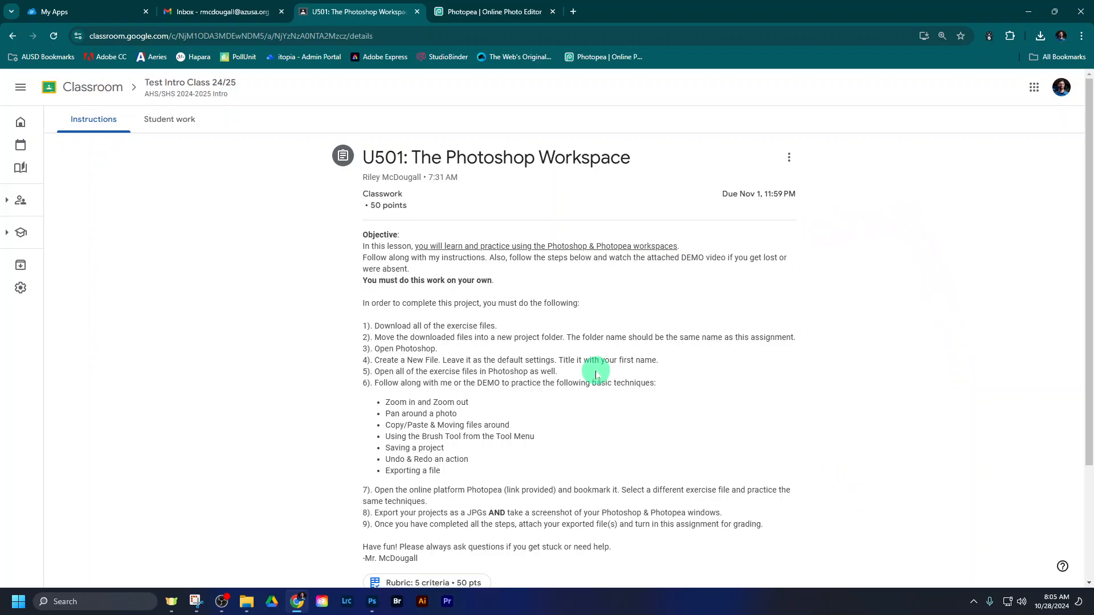
scroll(435, 349, "down", 3)
scroll(445, 349, "up", 3)
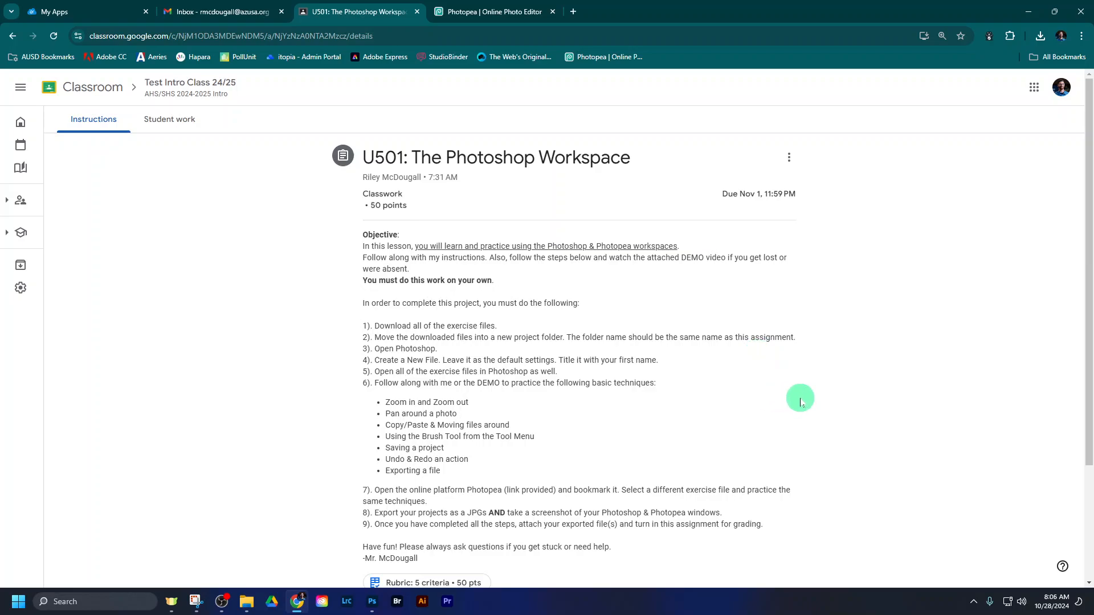